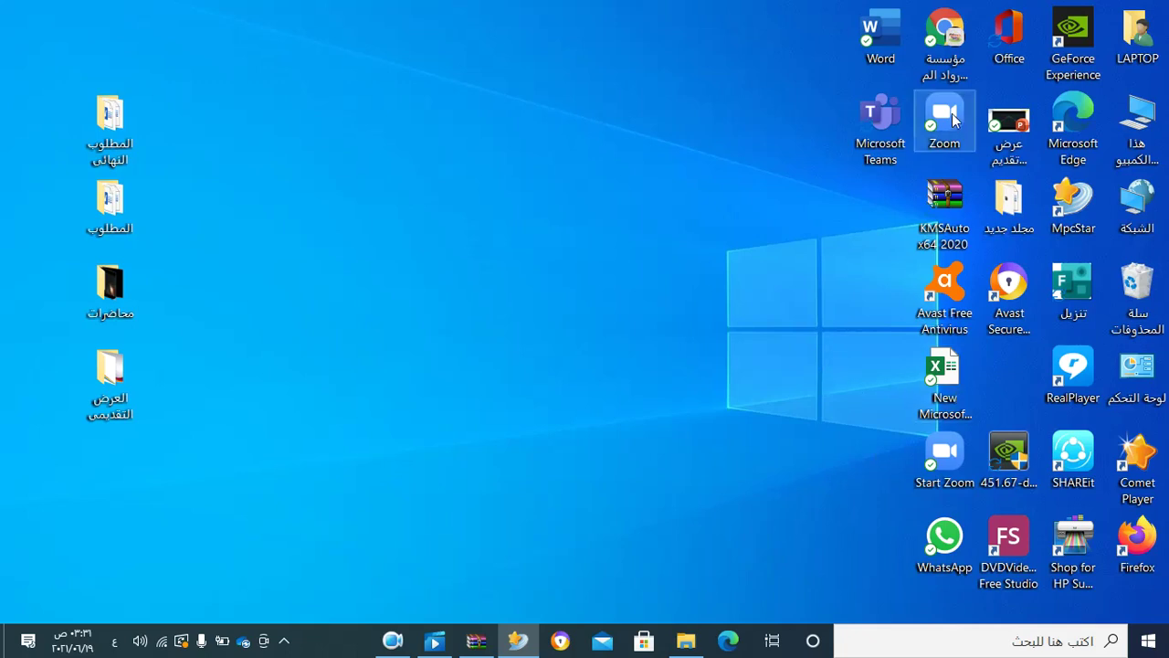
Launch the Chrome browser with the مؤسسة رواد المستقبل profile from the desktop
{"action": "left_click", "coordinate": [948, 62]}
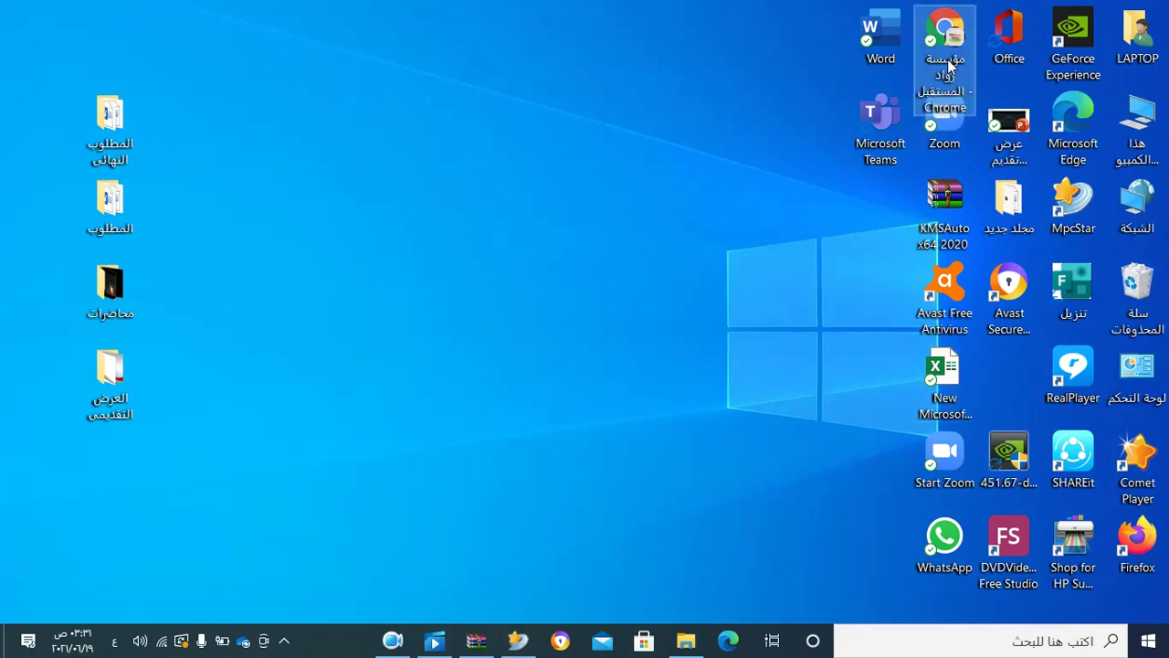
{"action": "left_click", "coordinate": [948, 62]}
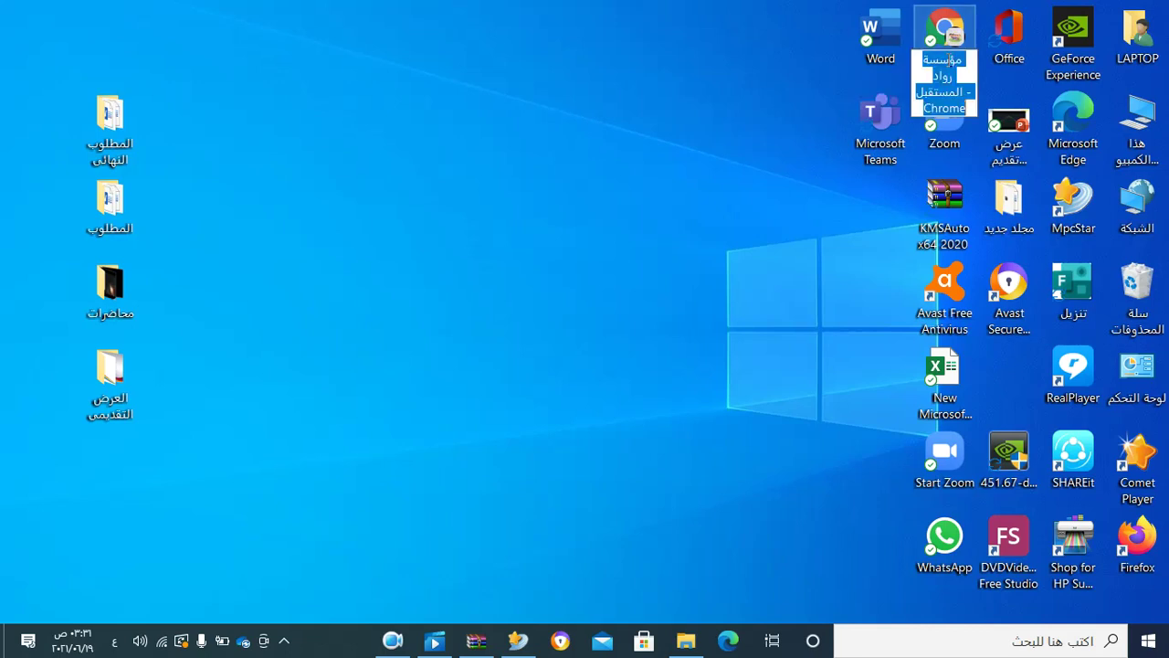
{"action": "left_click", "coordinate": [952, 32]}
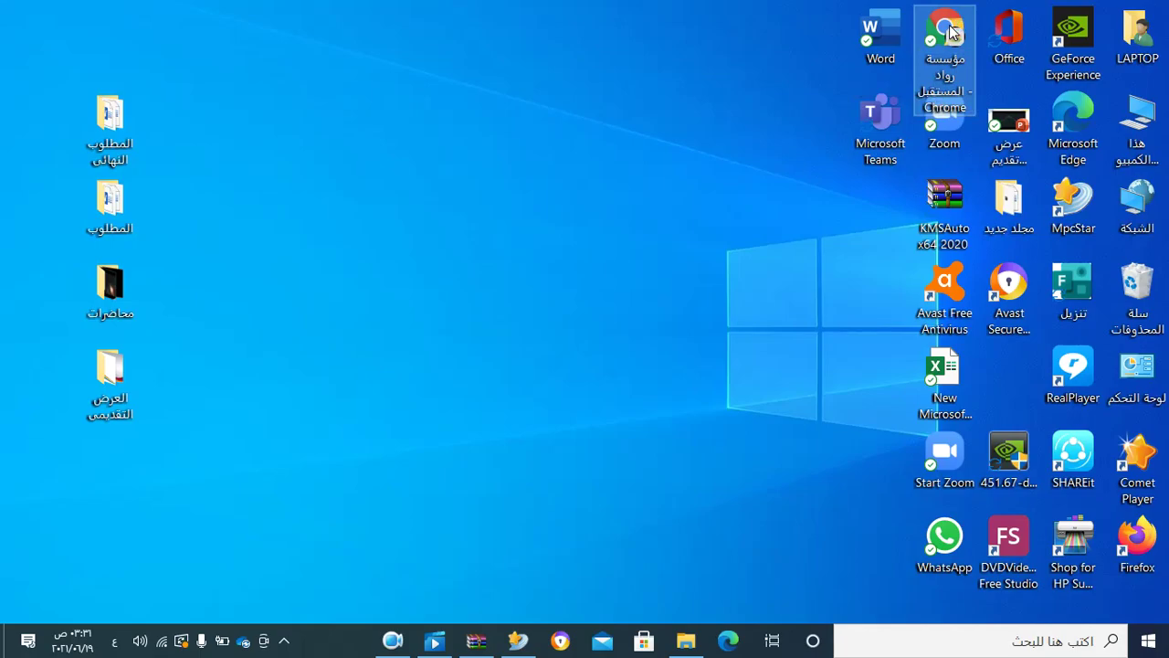
{"action": "double_click", "coordinate": [953, 32]}
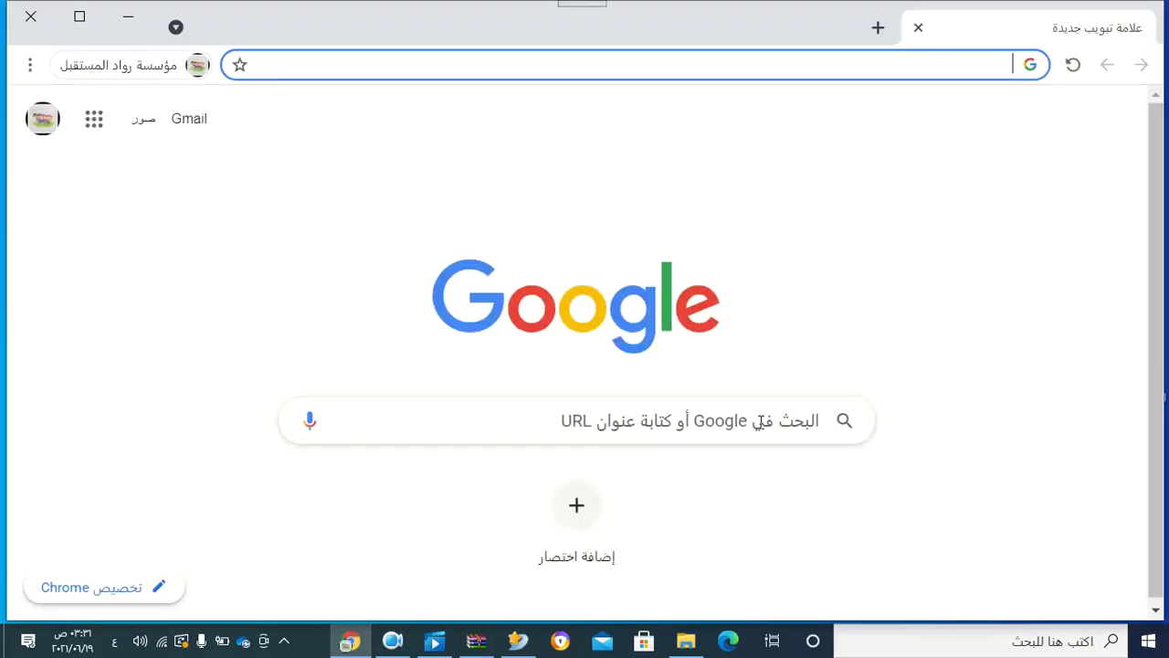
Search Google for "office 365" and open the Office 365 Login result
{"action": "left_click", "coordinate": [764, 418]}
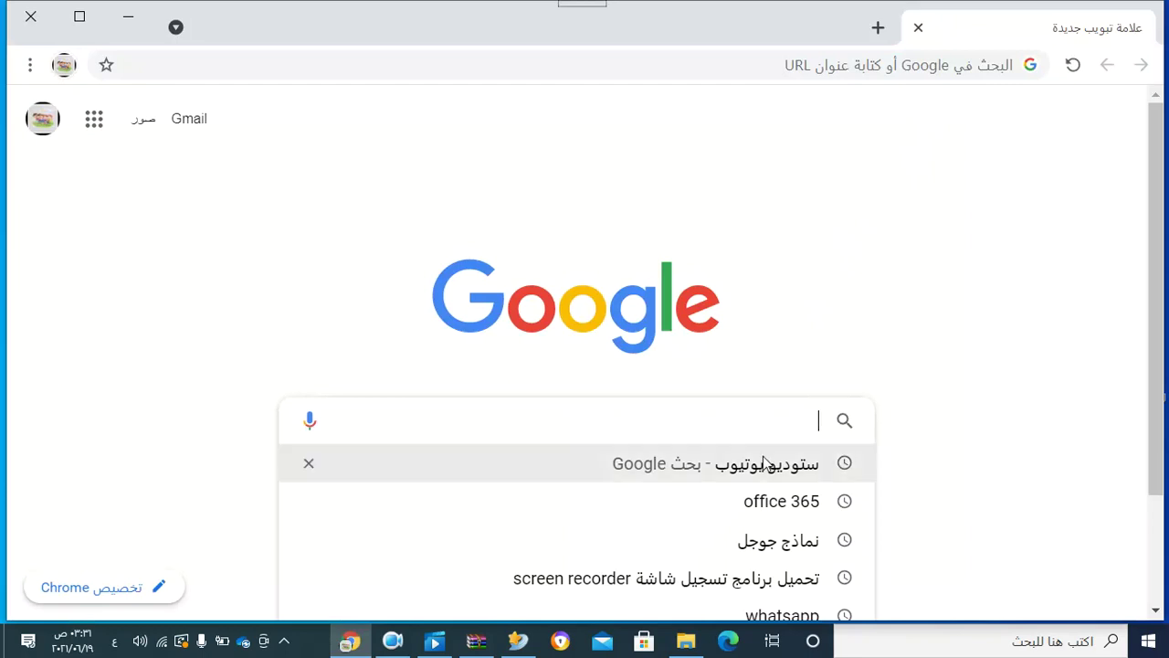
{"action": "left_click", "coordinate": [758, 504]}
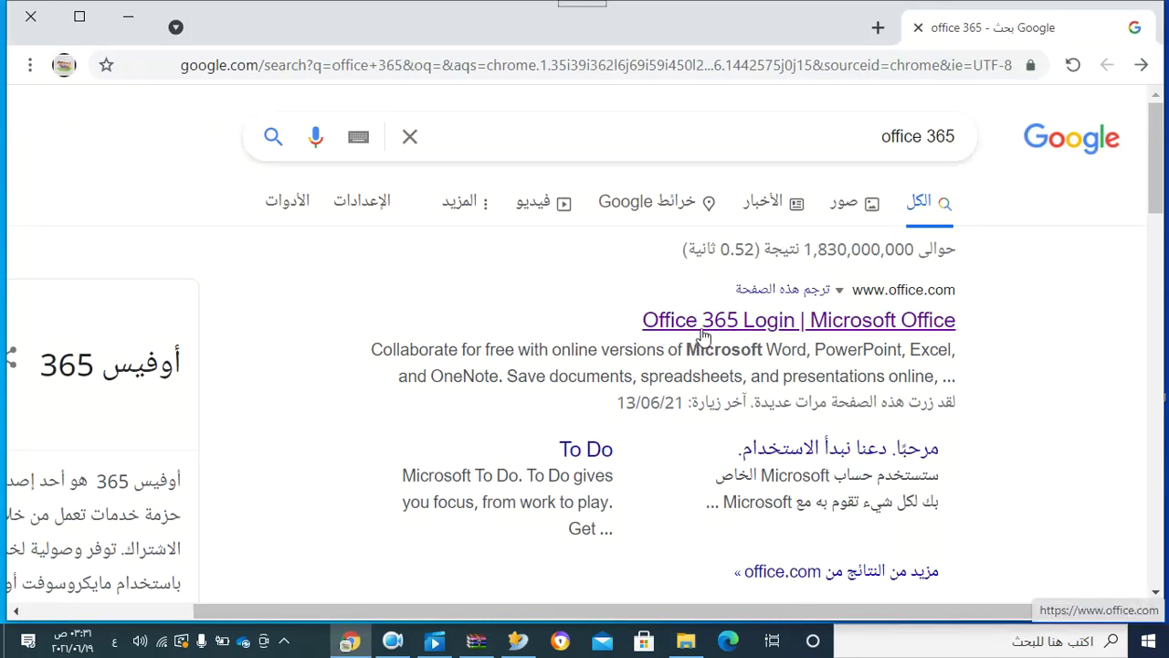
{"action": "left_click", "coordinate": [751, 331]}
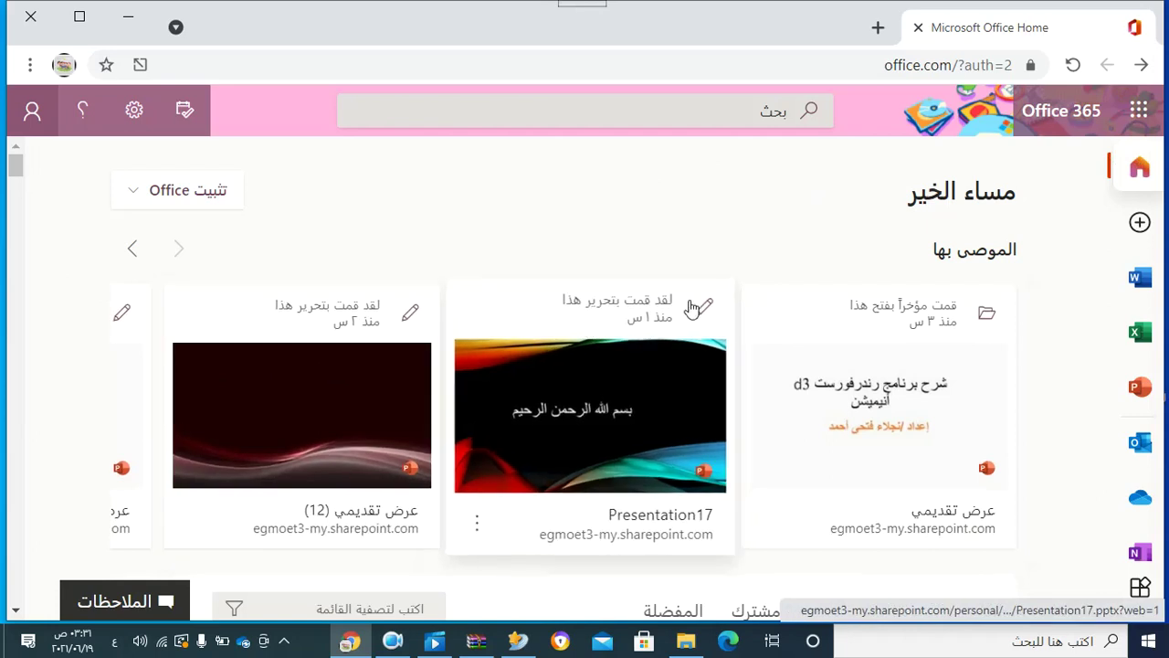
Look over the apps in the Office 365 app launcher and close it
{"action": "left_click", "coordinate": [1137, 128]}
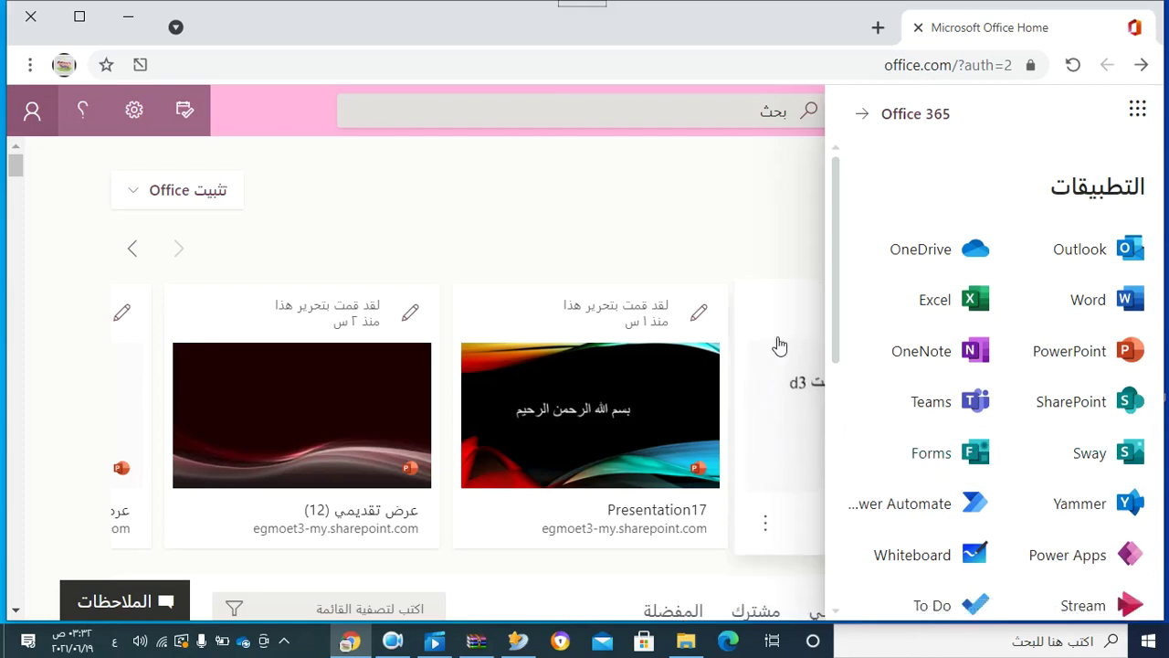
{"action": "left_click", "coordinate": [761, 189]}
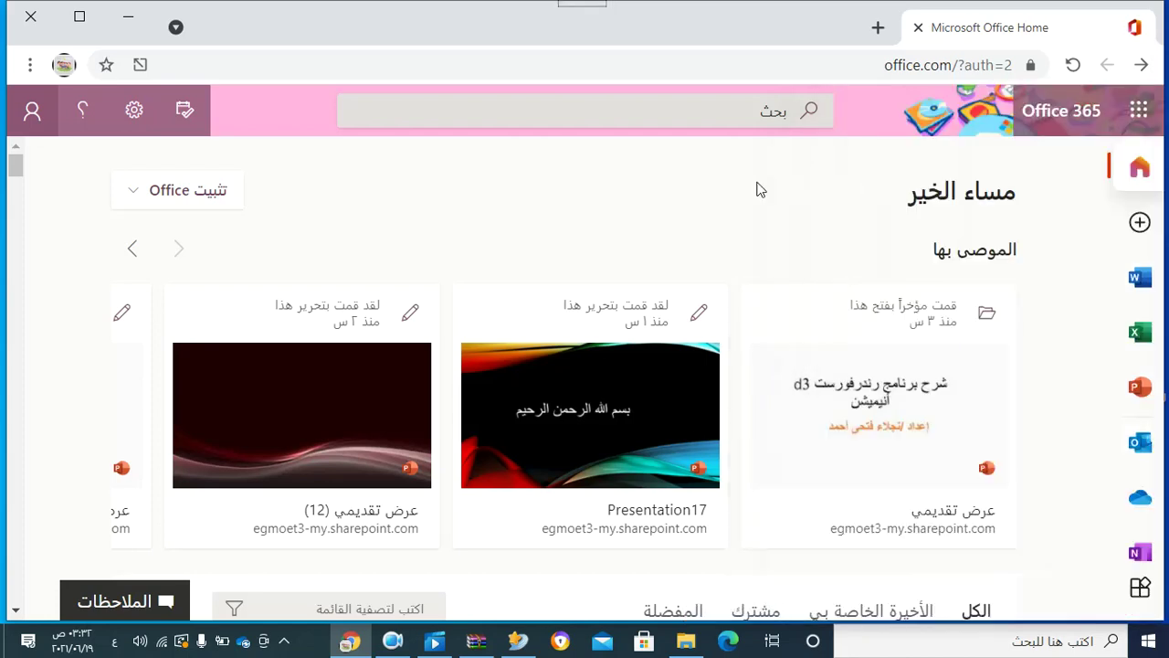
Open Teams from the full list of Office 365 apps and decline desktop notifications permanently
{"action": "left_click", "coordinate": [1137, 585]}
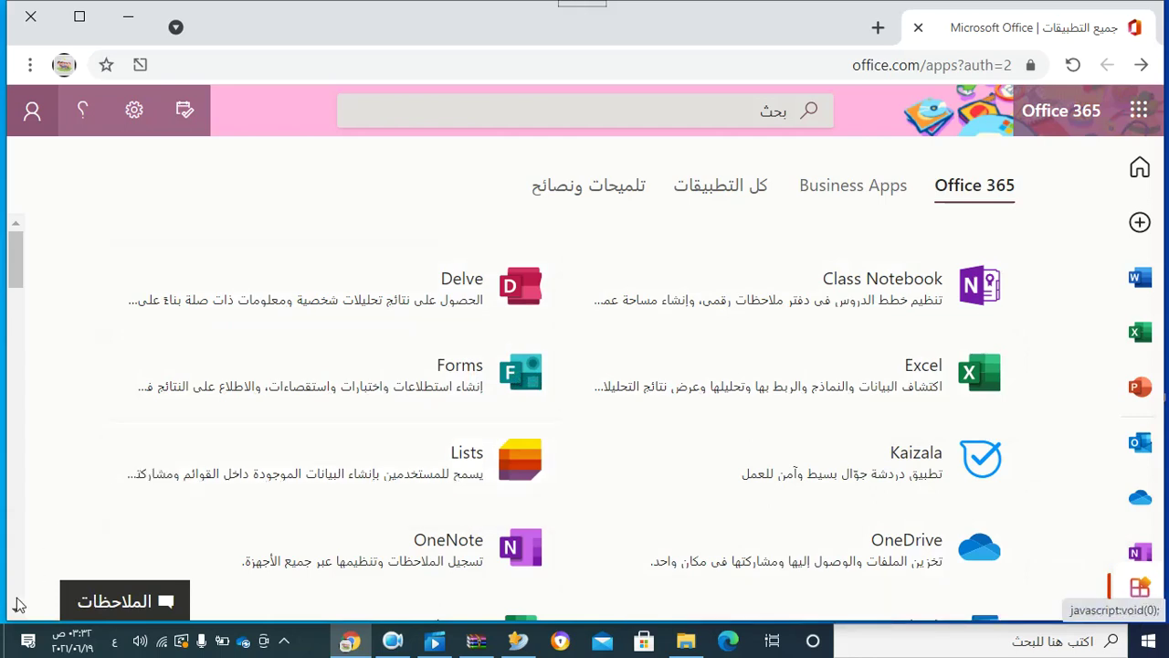
{"action": "scroll", "coordinate": [18, 605], "scroll_direction": "down", "scroll_amount": 5}
{"action": "scroll", "coordinate": [18, 605], "scroll_direction": "down", "scroll_amount": 2}
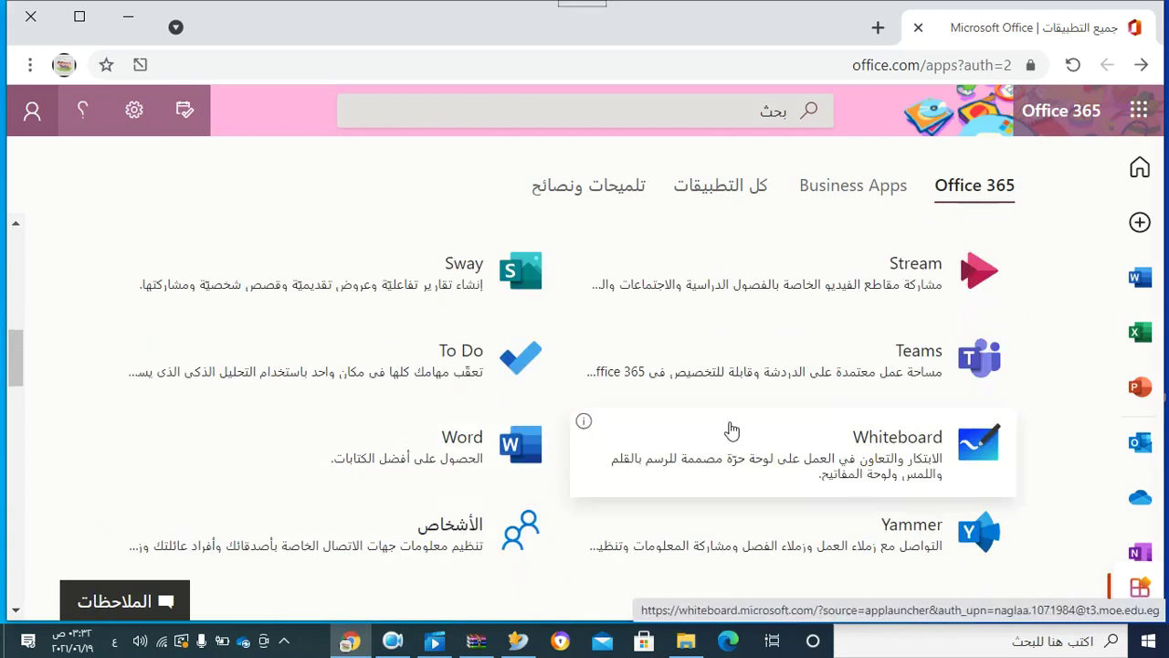
{"action": "left_click", "coordinate": [808, 360]}
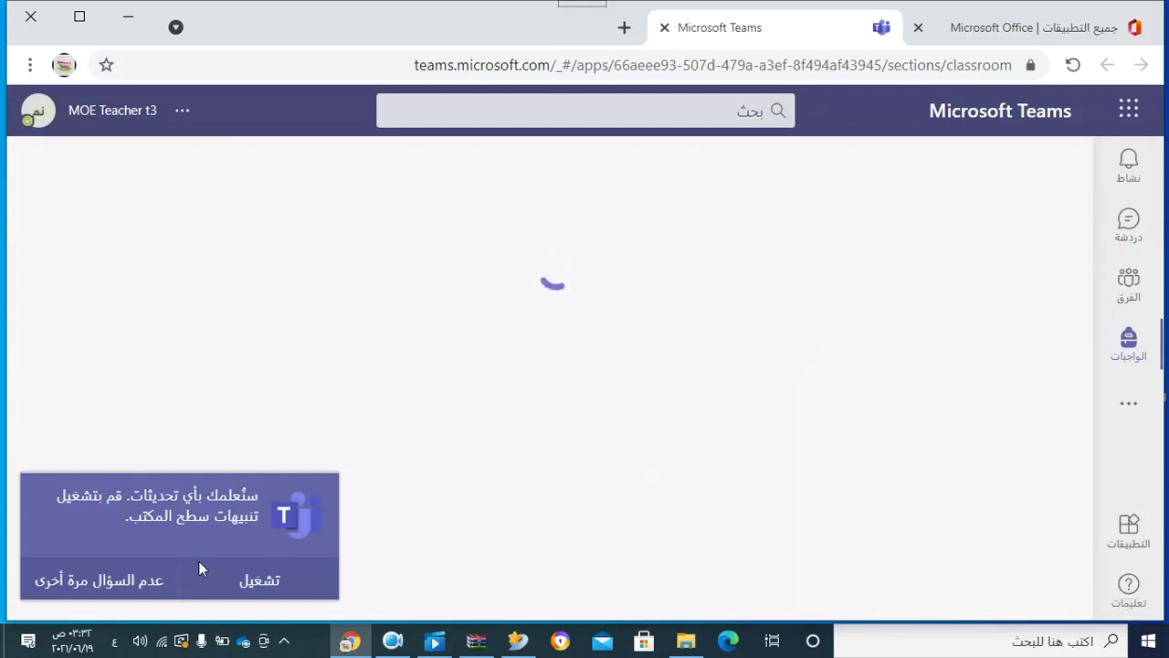
{"action": "left_click", "coordinate": [158, 580]}
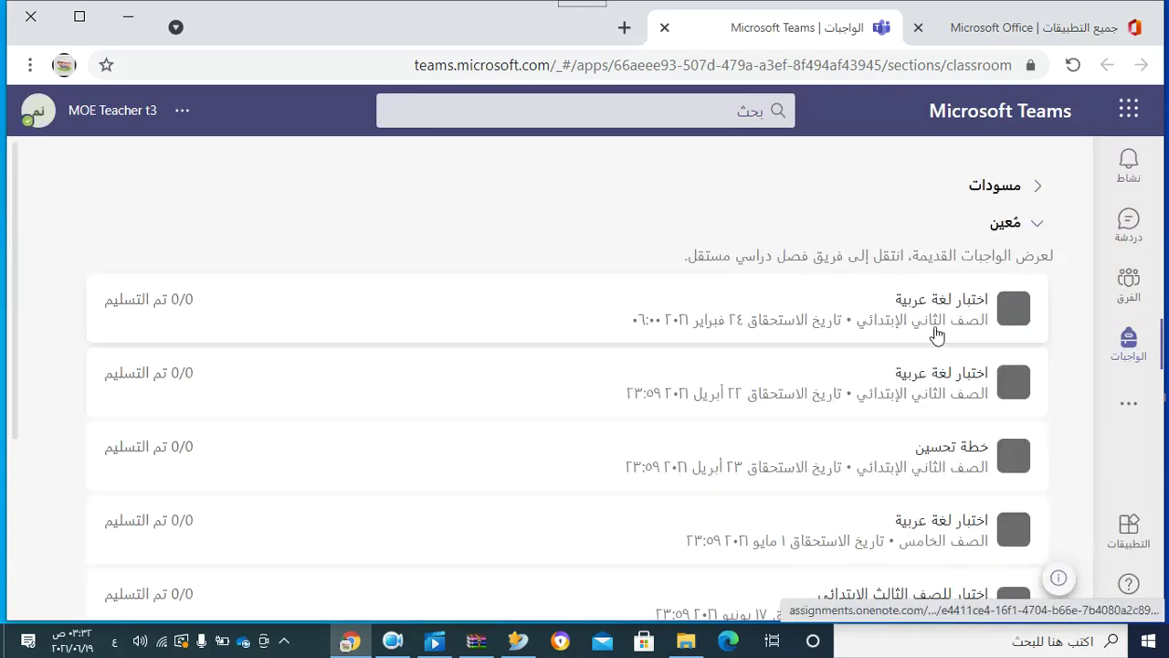
Open the assignments page (الواجبات) in the عامة channel of the ميكروسوفت فورم team
{"action": "left_click", "coordinate": [1128, 281]}
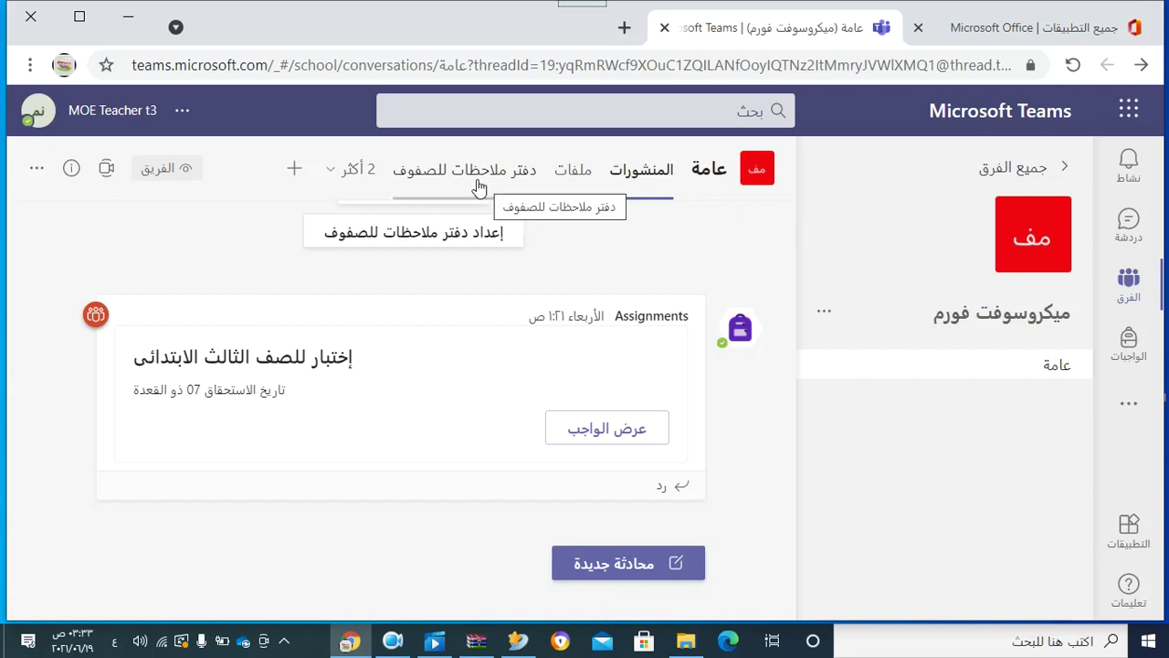
{"action": "left_click", "coordinate": [340, 173]}
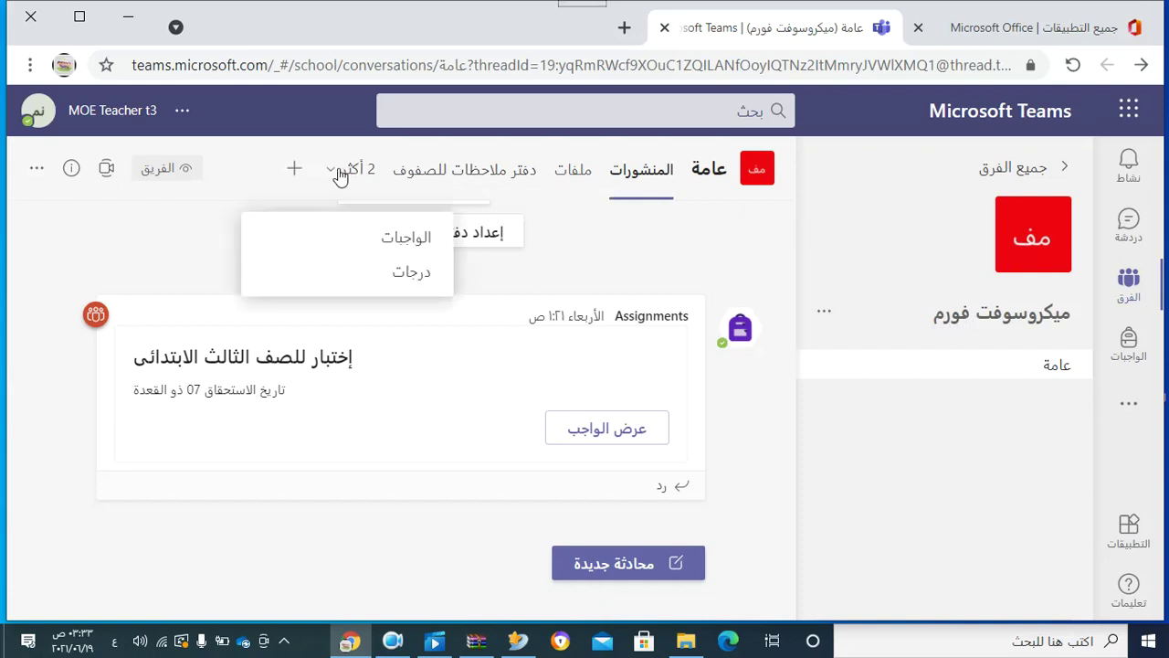
{"action": "left_click", "coordinate": [367, 239]}
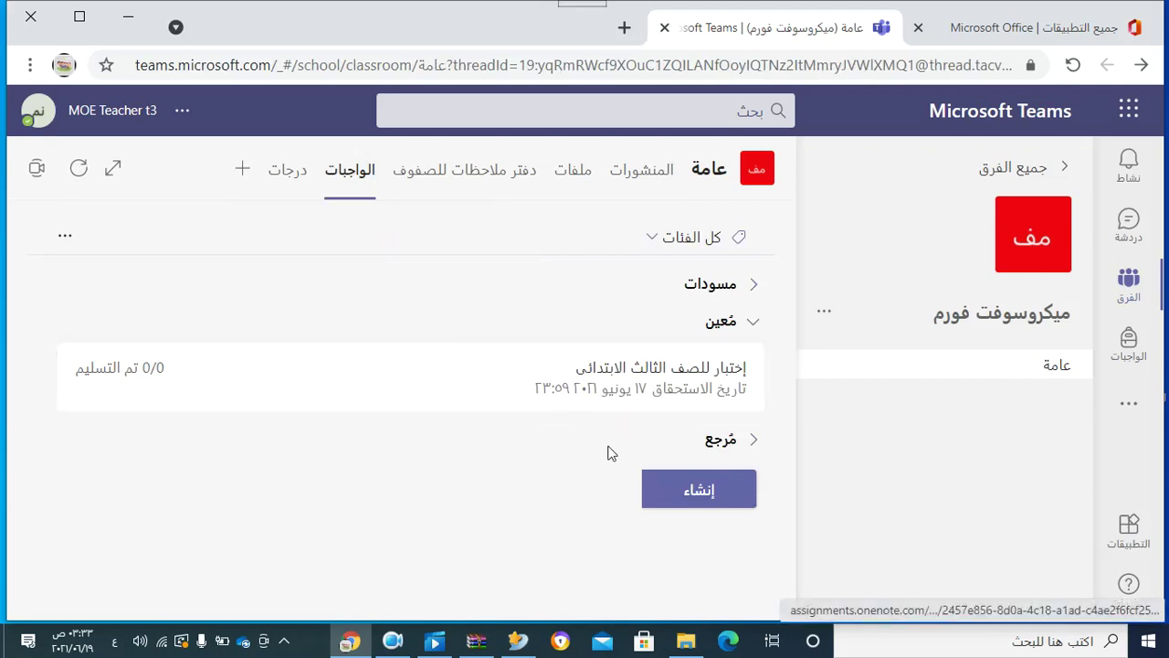
View the forms offered for a new quiz assignment and the apps offered as channel tabs, without adding anything
{"action": "left_click", "coordinate": [668, 484]}
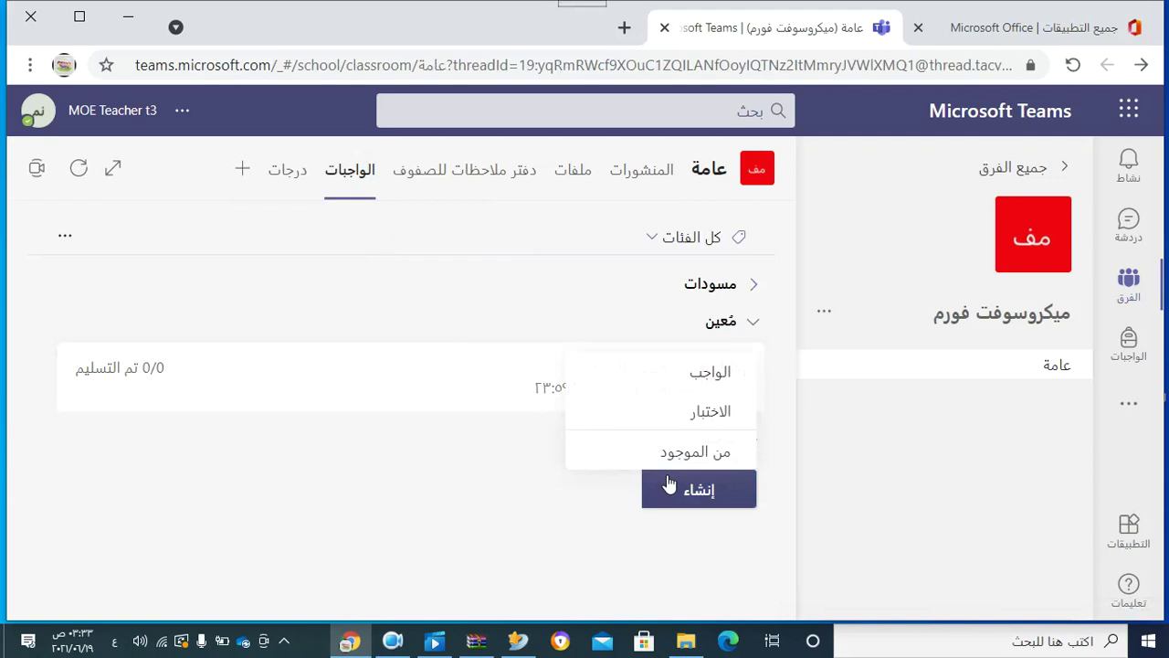
{"action": "left_click", "coordinate": [680, 412]}
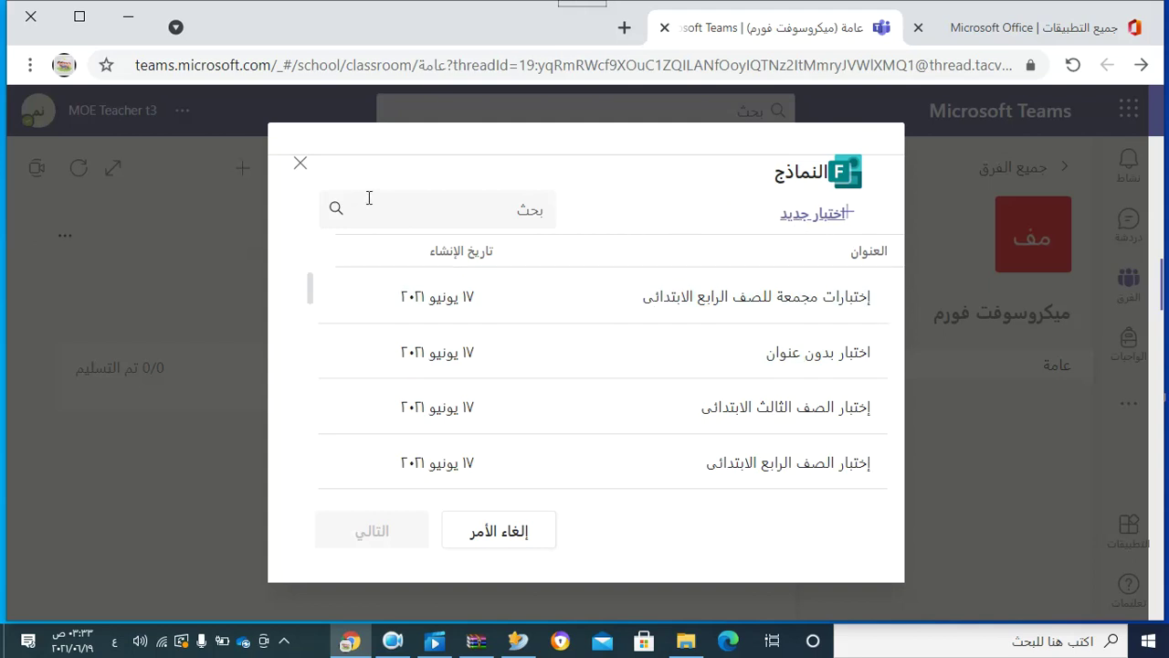
{"action": "left_click", "coordinate": [300, 171]}
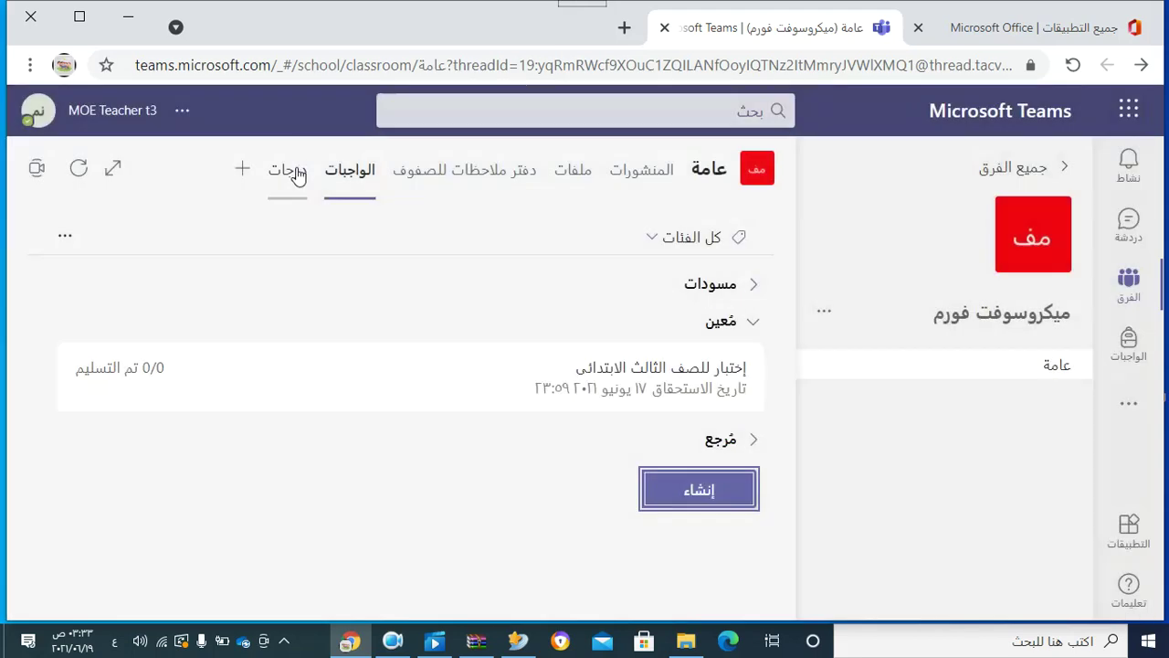
{"action": "left_click", "coordinate": [242, 174]}
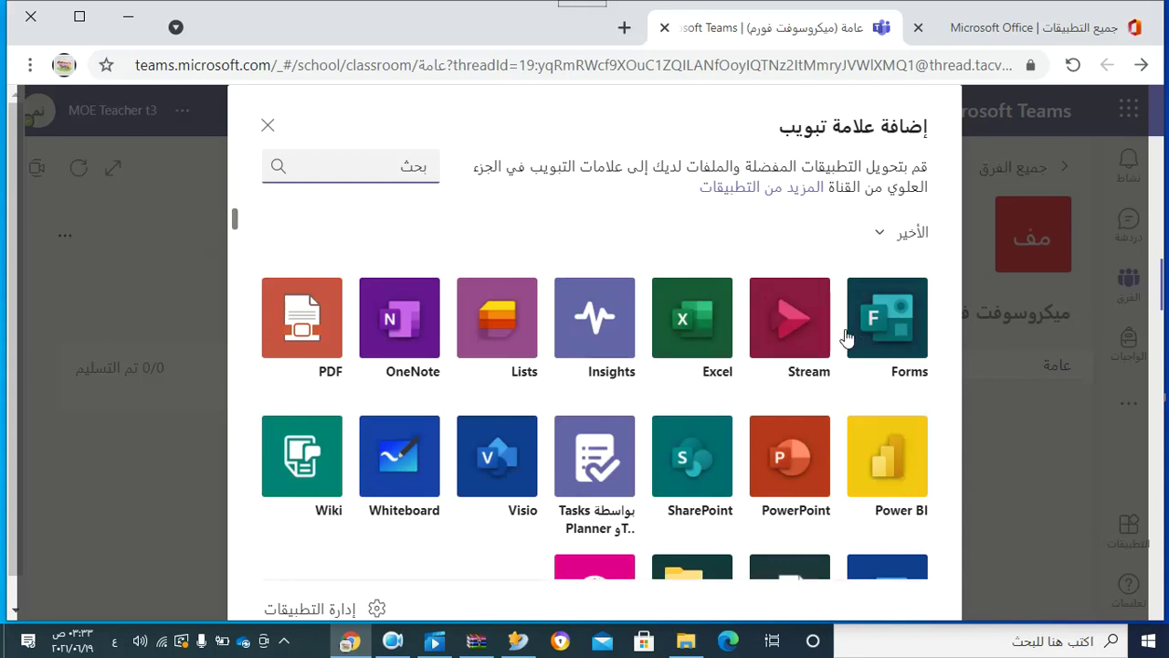
{"action": "left_click", "coordinate": [267, 128]}
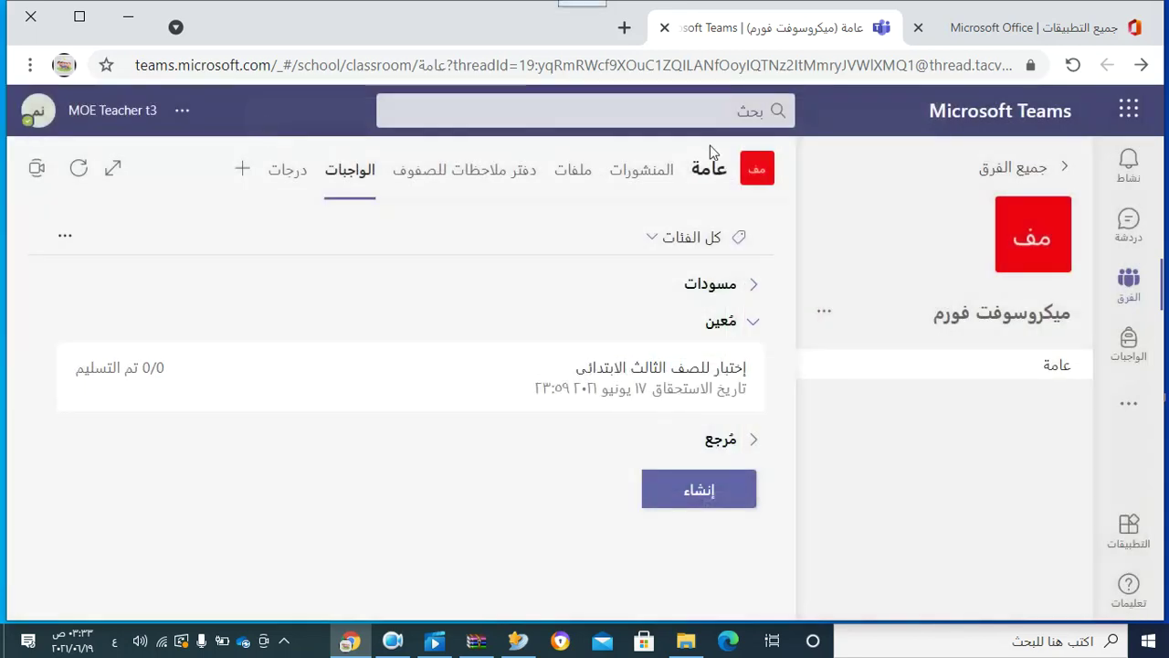
Return to the overall Teams assignments page and switch back to the Office 365 app list
{"action": "left_click", "coordinate": [1141, 68]}
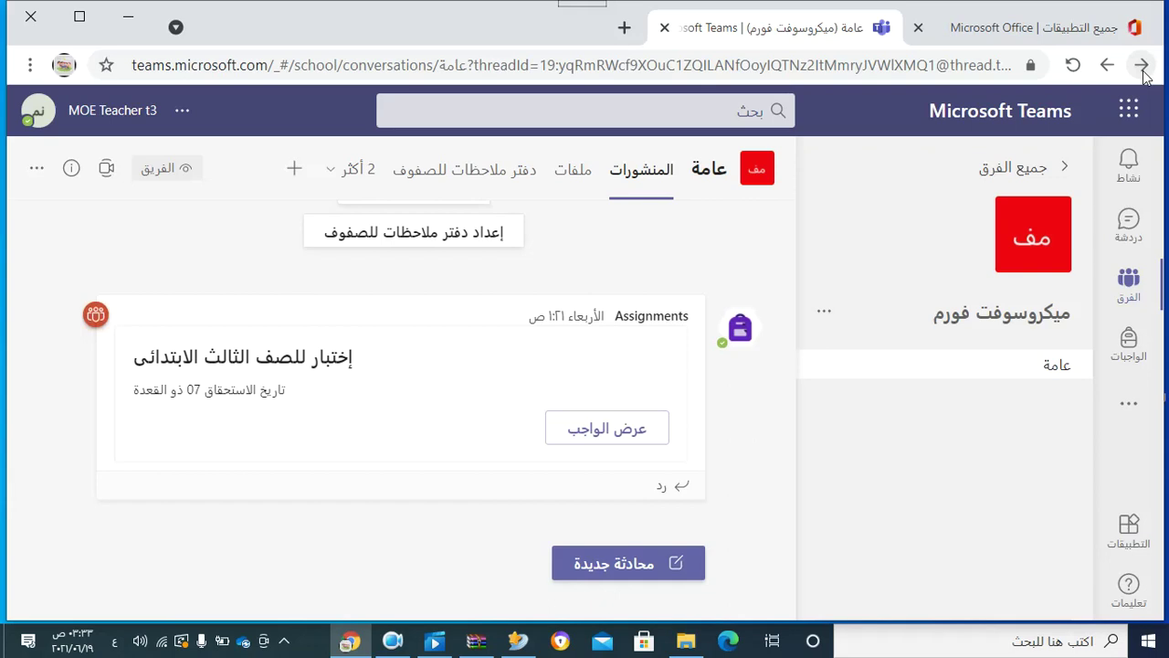
{"action": "left_click", "coordinate": [1141, 66]}
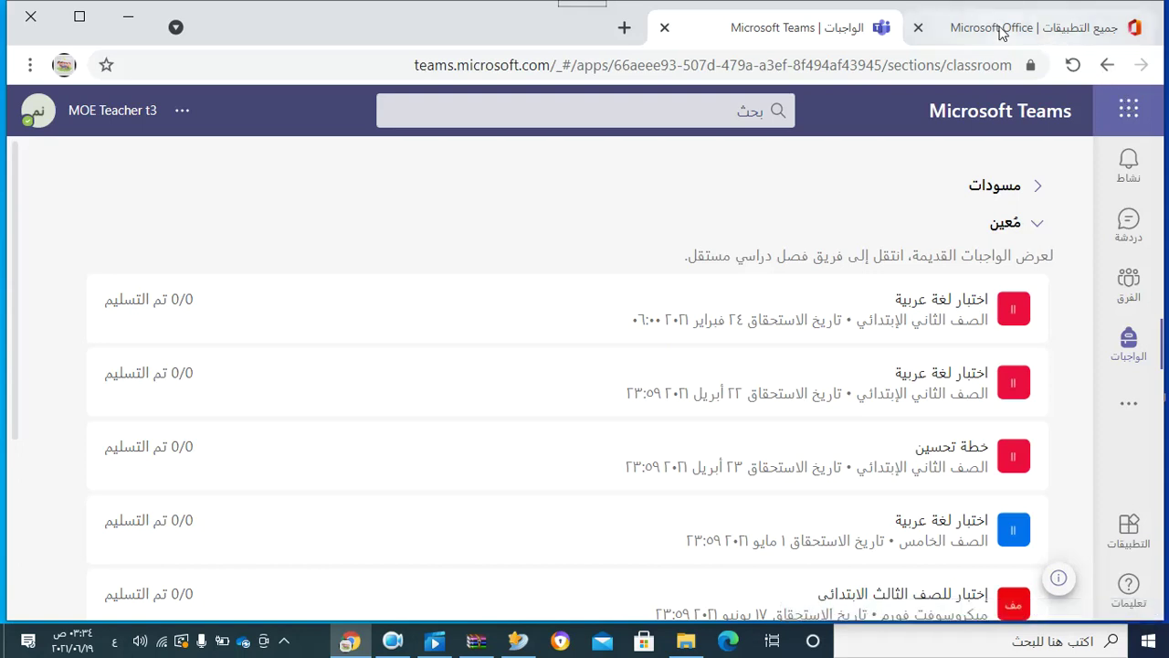
{"action": "left_click", "coordinate": [1002, 34]}
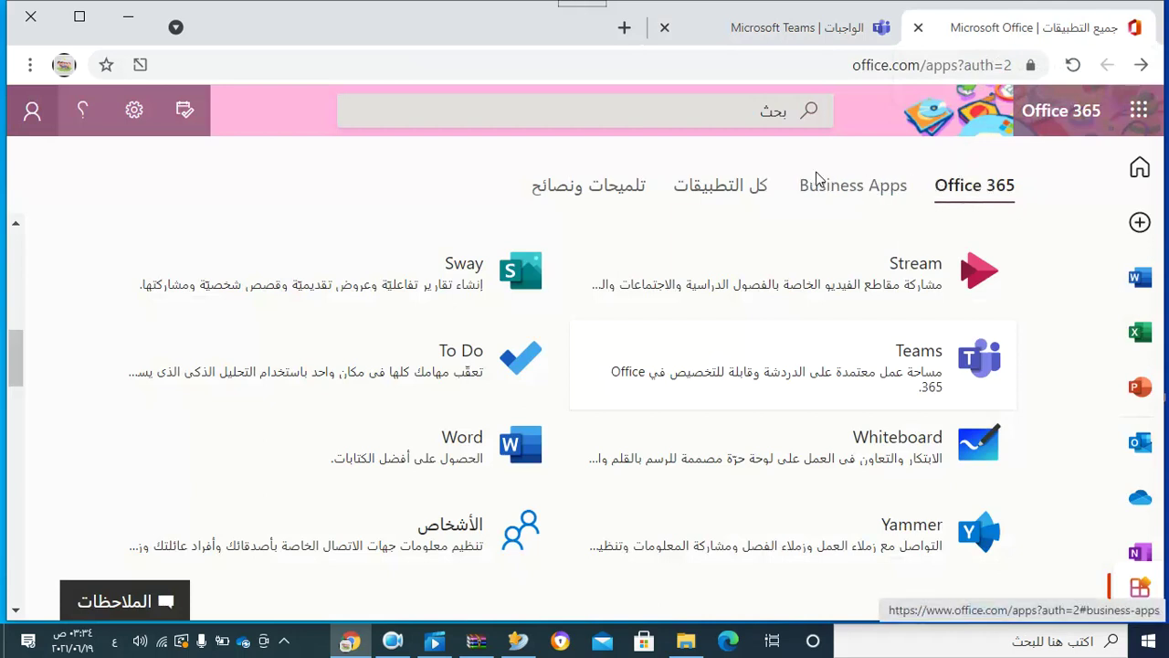
Search Office 365 for the Forms app with "fo" and close the suggestions
{"action": "left_click", "coordinate": [790, 108]}
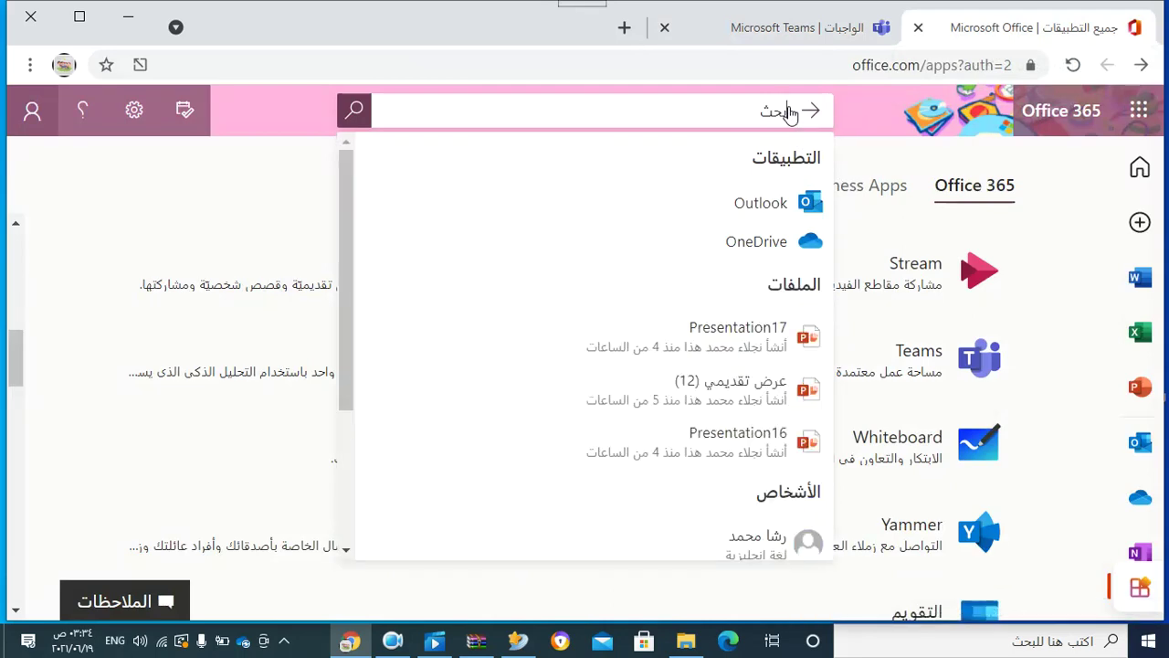
{"action": "type", "text": "off"}
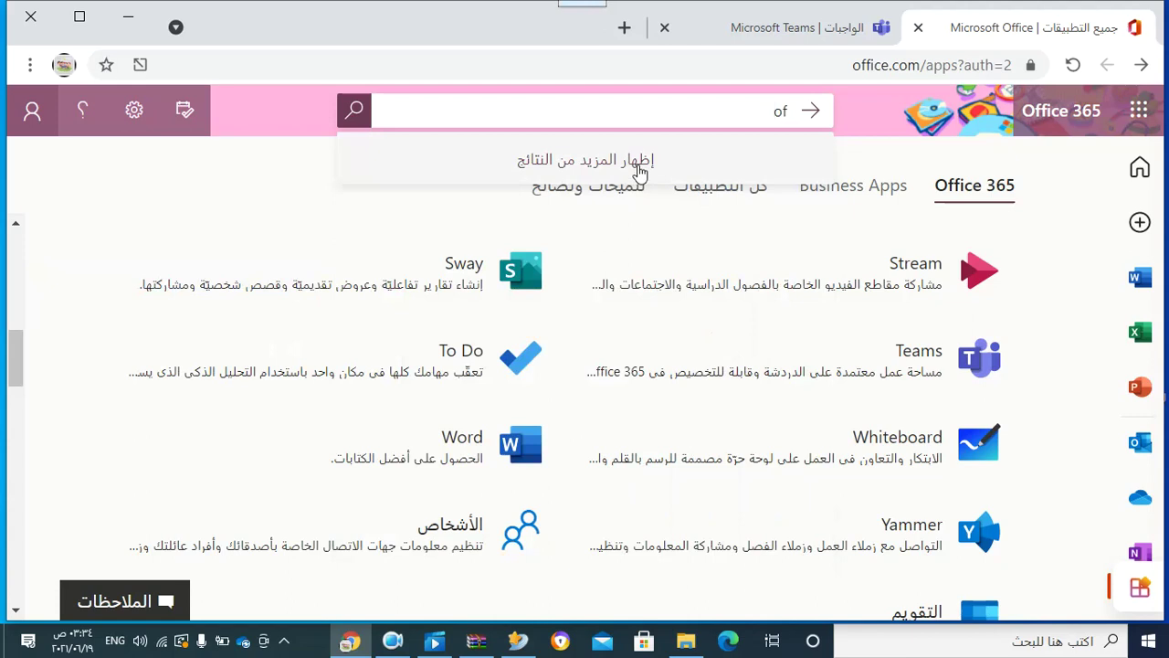
{"action": "key", "text": "BackSpace"}
{"action": "key", "text": "BackSpace"}
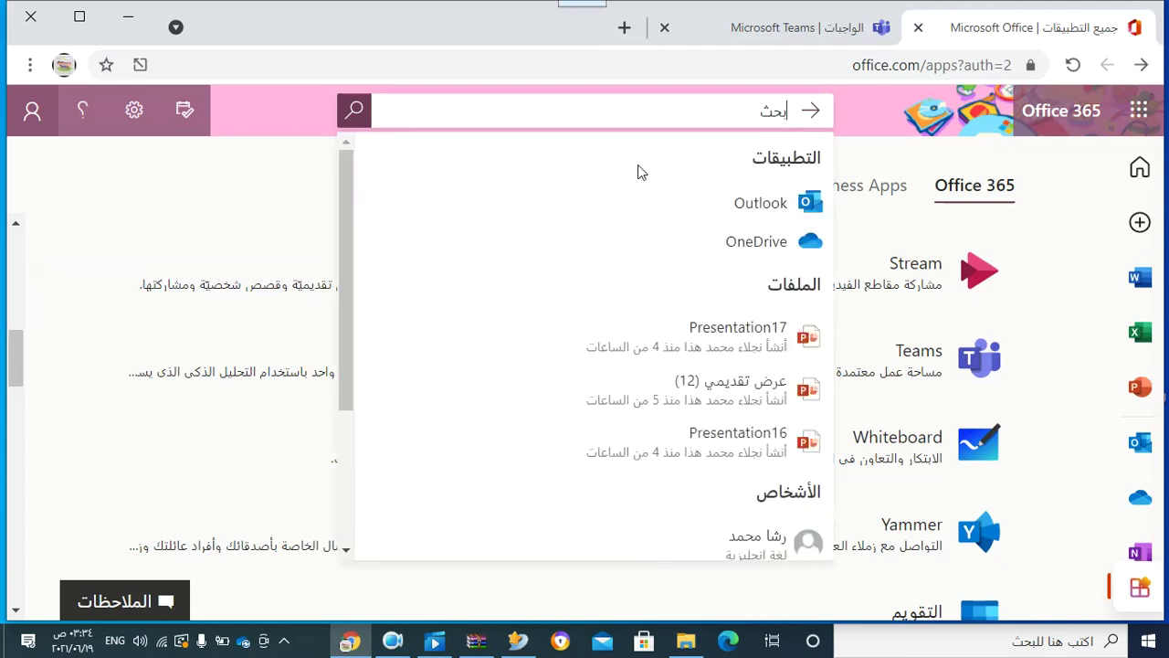
{"action": "type", "text": "f"}
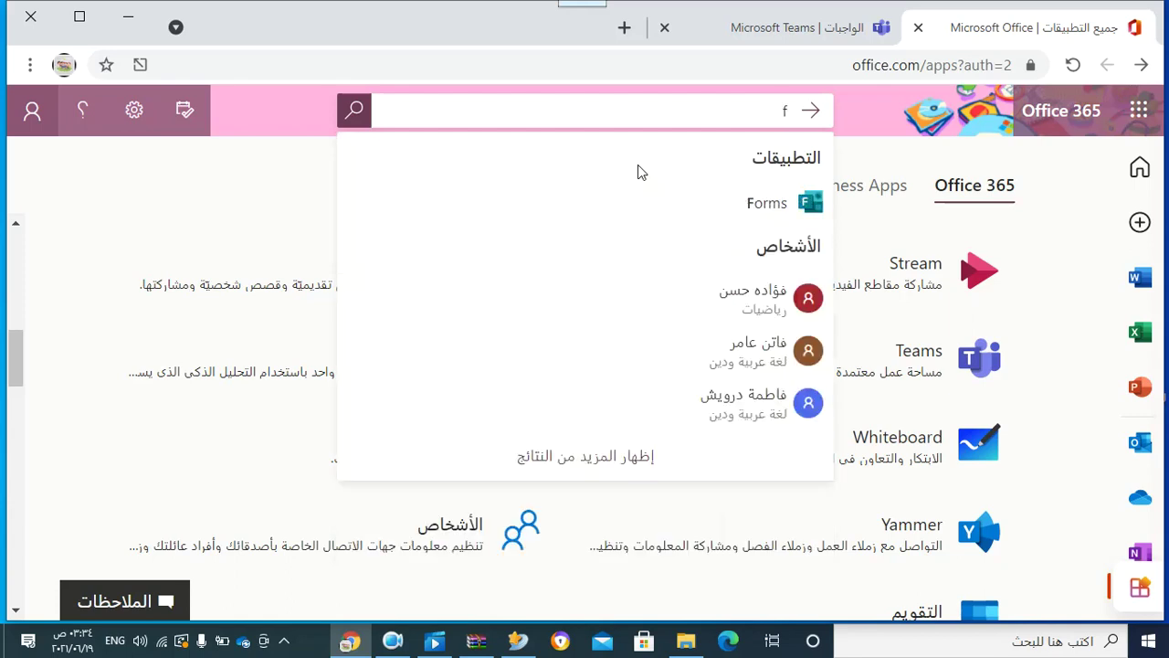
{"action": "type", "text": "o"}
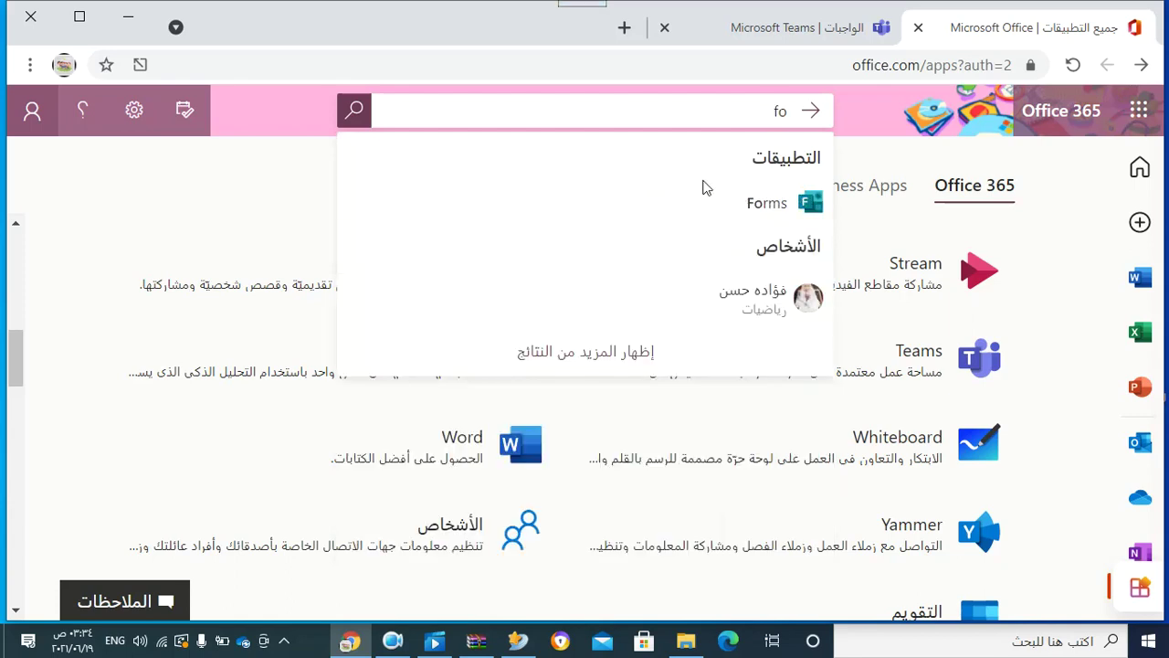
{"action": "left_click", "coordinate": [256, 167]}
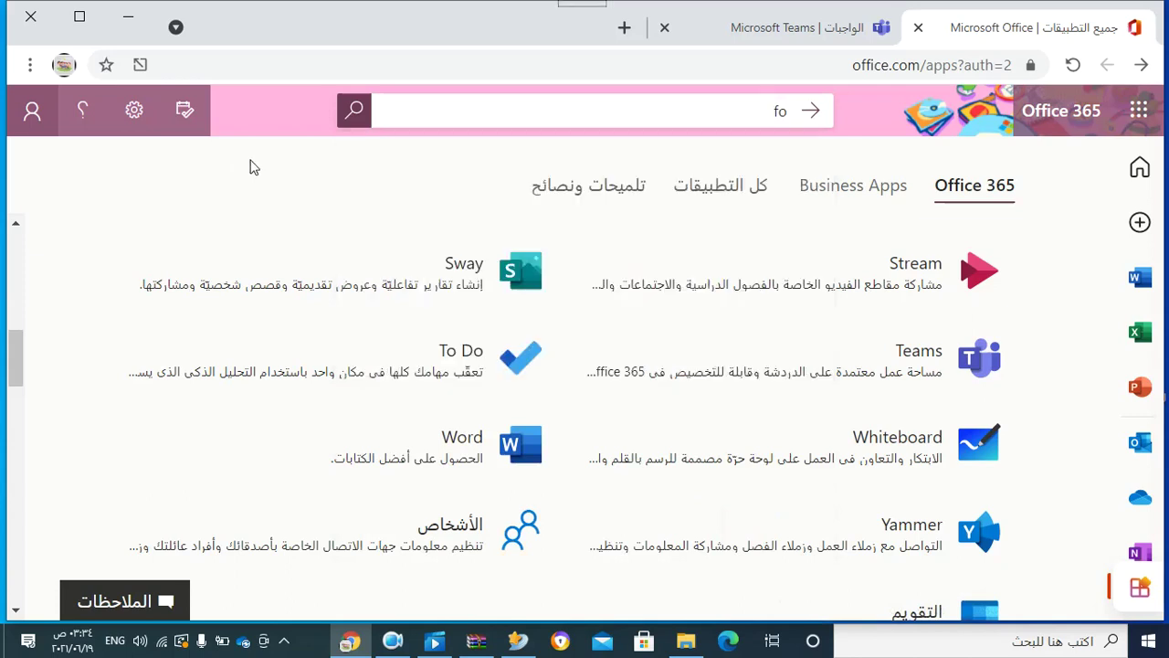
View the calendar pane, and try dark mode on and off in the Office 365 settings
{"action": "left_click", "coordinate": [184, 112]}
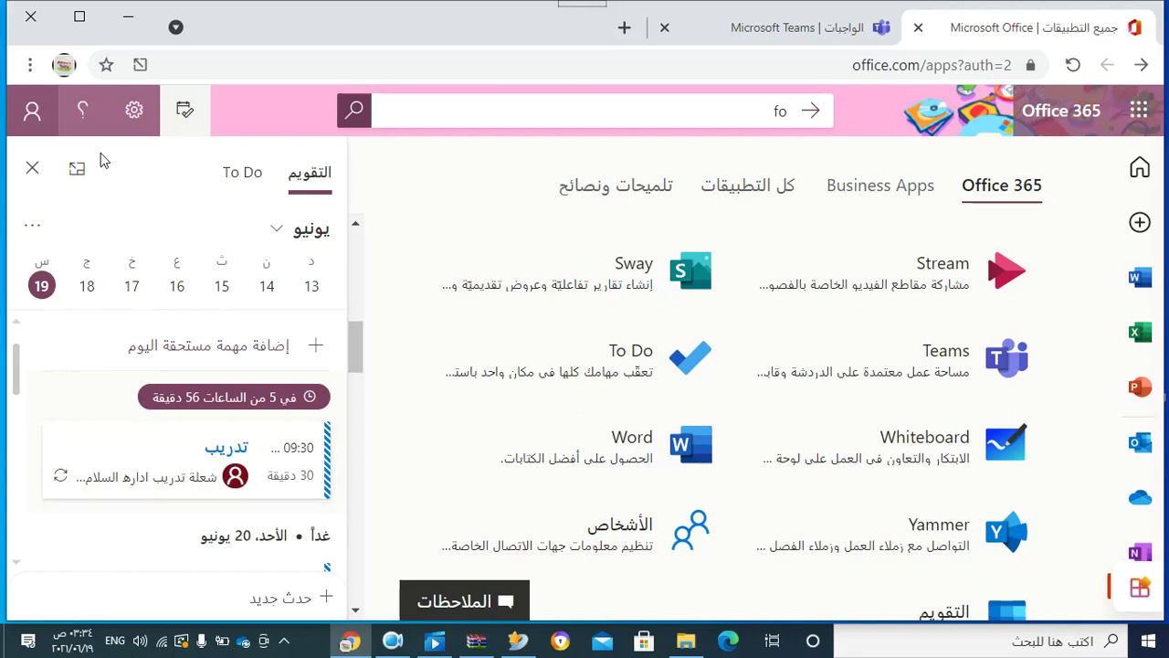
{"action": "left_click", "coordinate": [133, 115]}
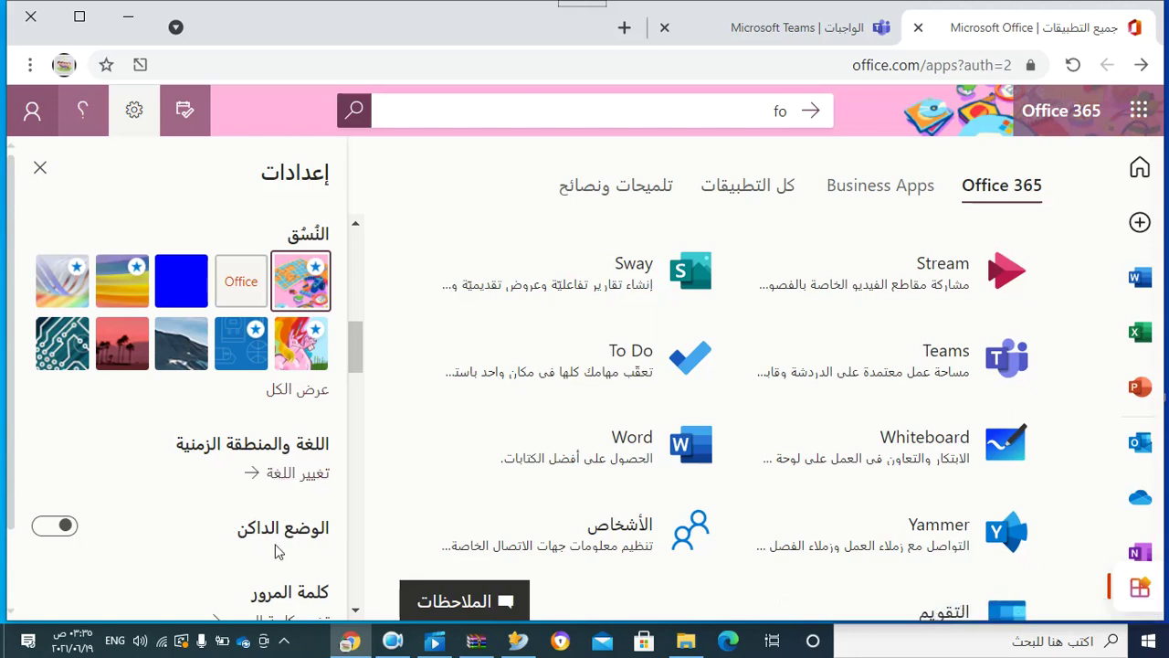
{"action": "left_click", "coordinate": [67, 536]}
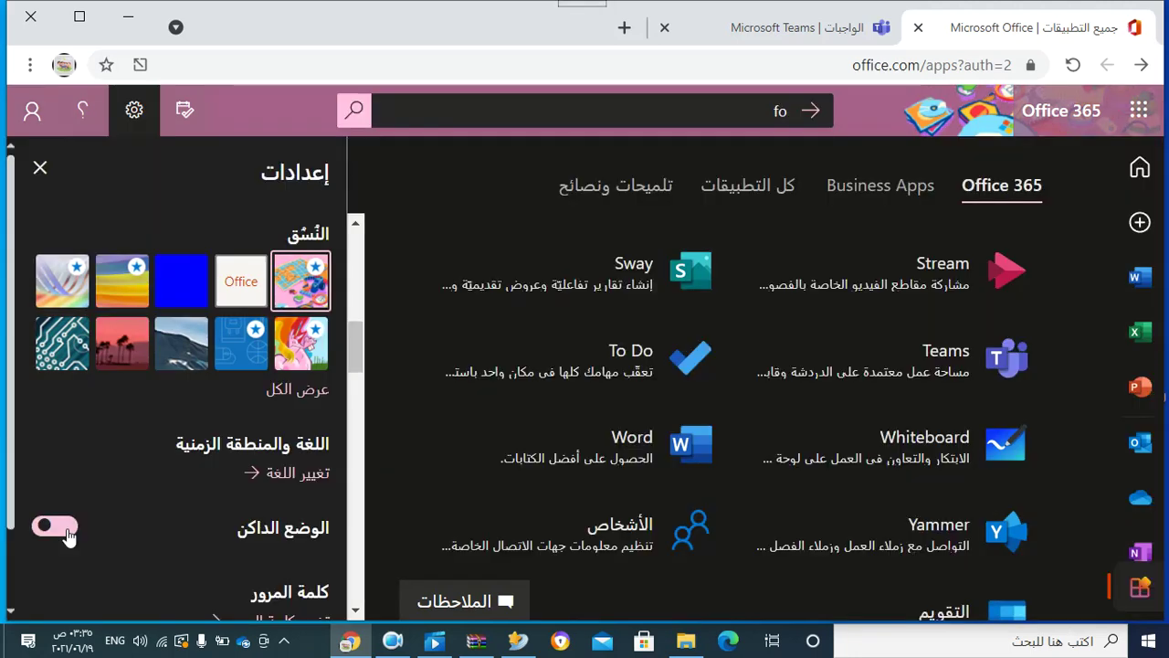
{"action": "left_click", "coordinate": [68, 536]}
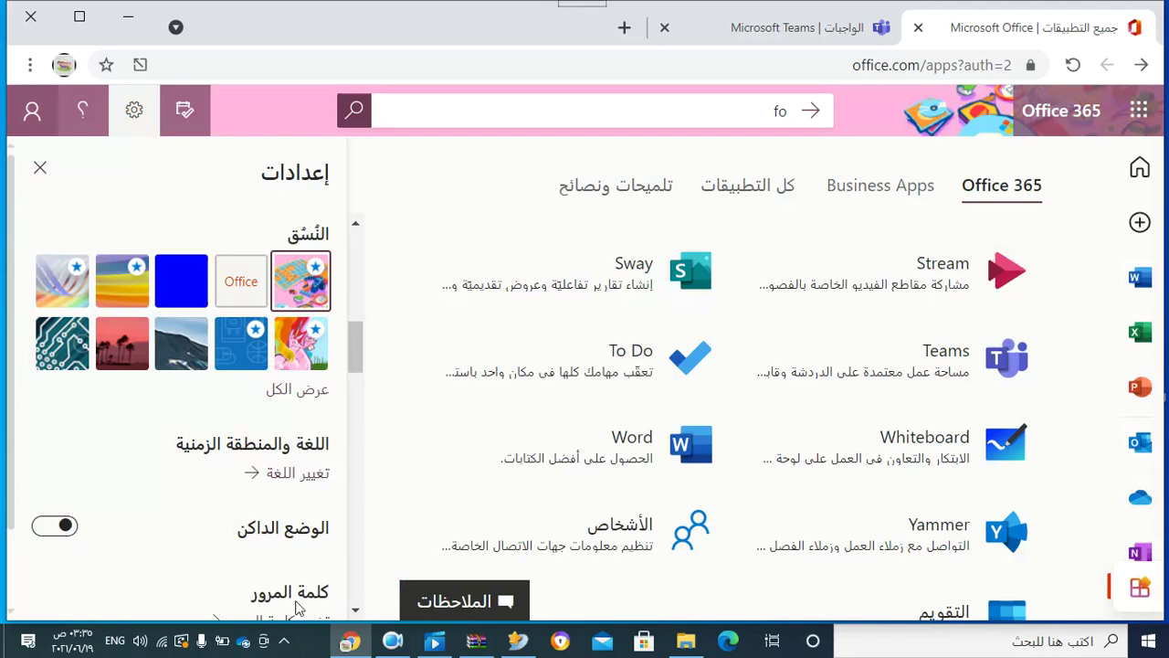
{"action": "left_click", "coordinate": [356, 610]}
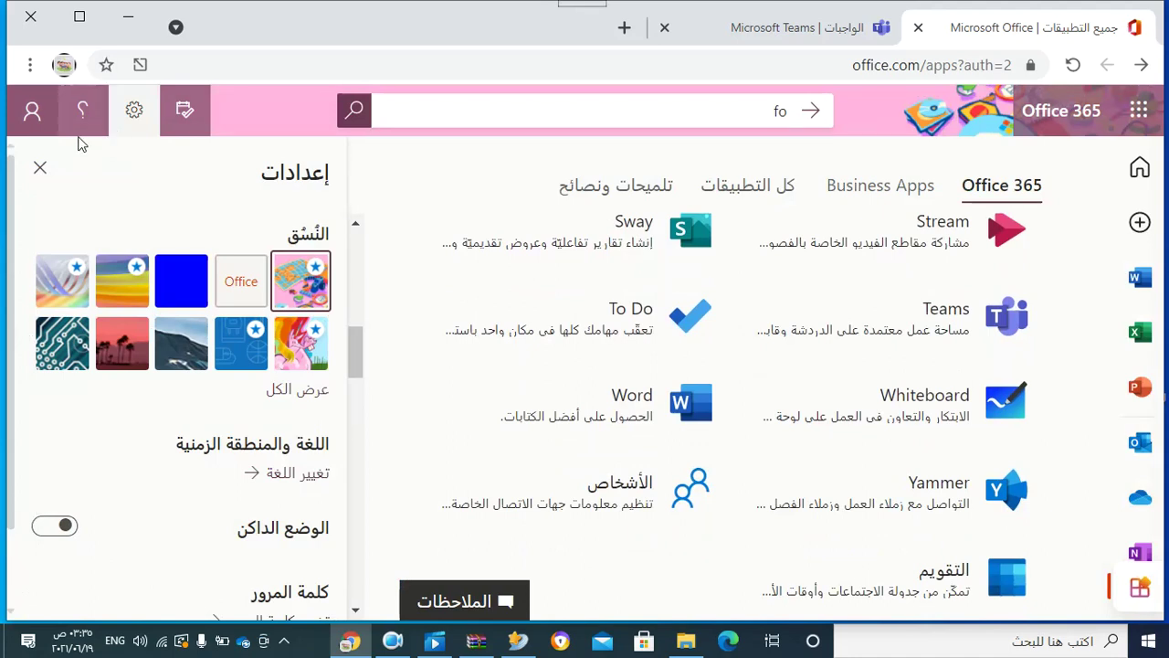
Close the Office 365 settings and view the help pane and the signed-in account's details
{"action": "left_click", "coordinate": [43, 171]}
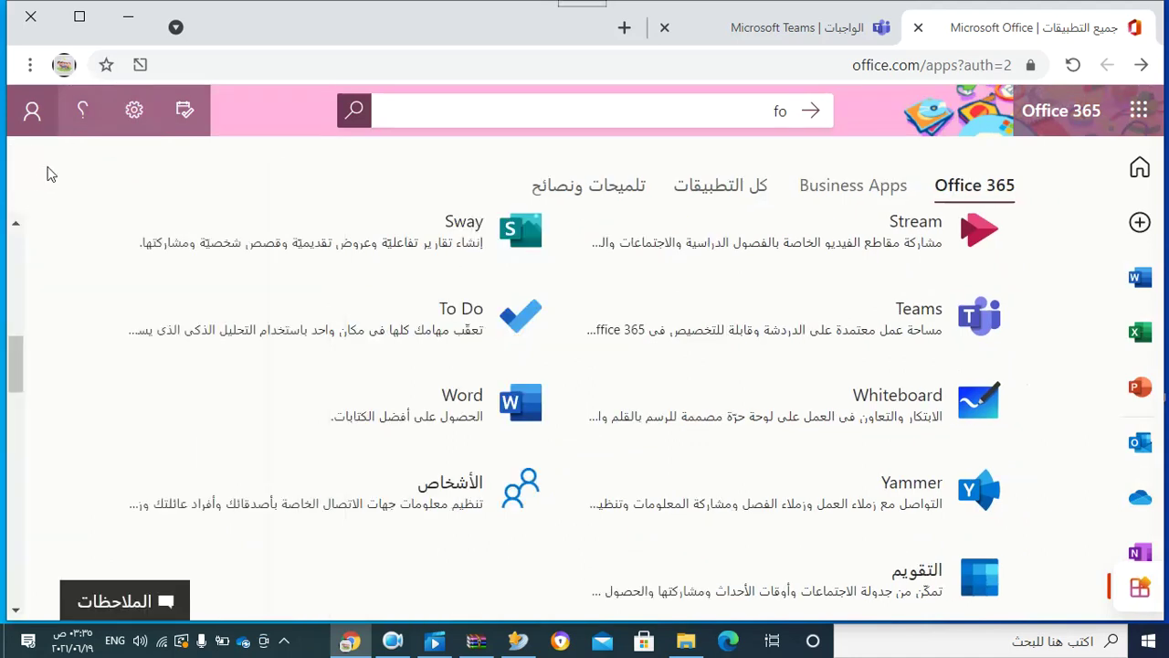
{"action": "left_click", "coordinate": [82, 126]}
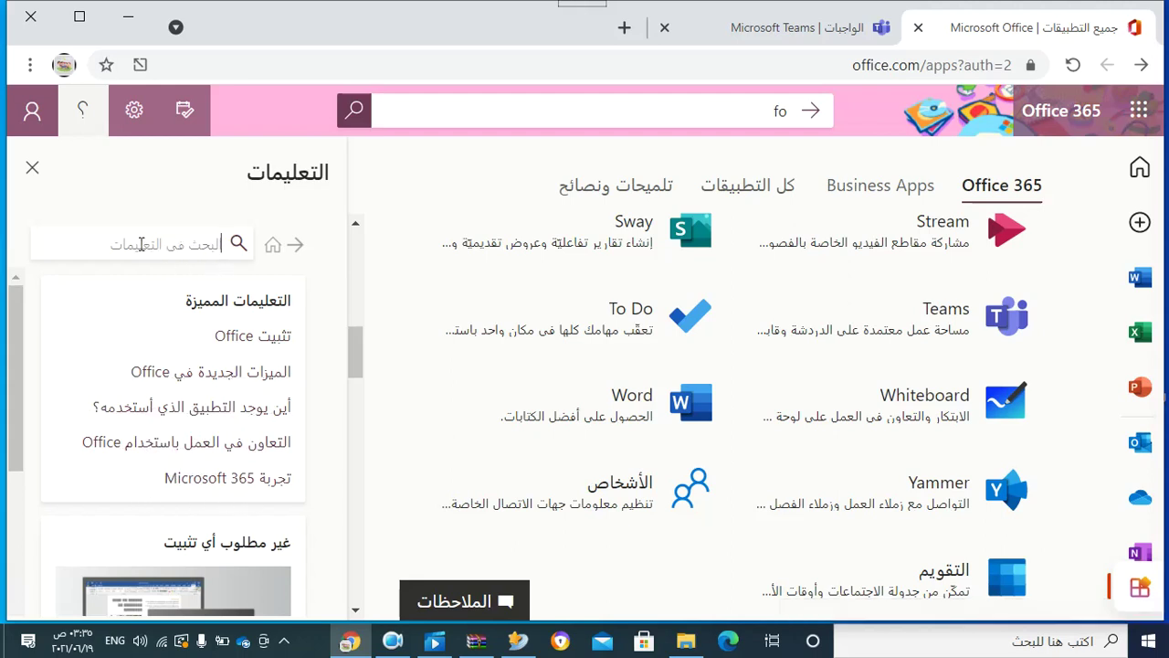
{"action": "left_click", "coordinate": [32, 169]}
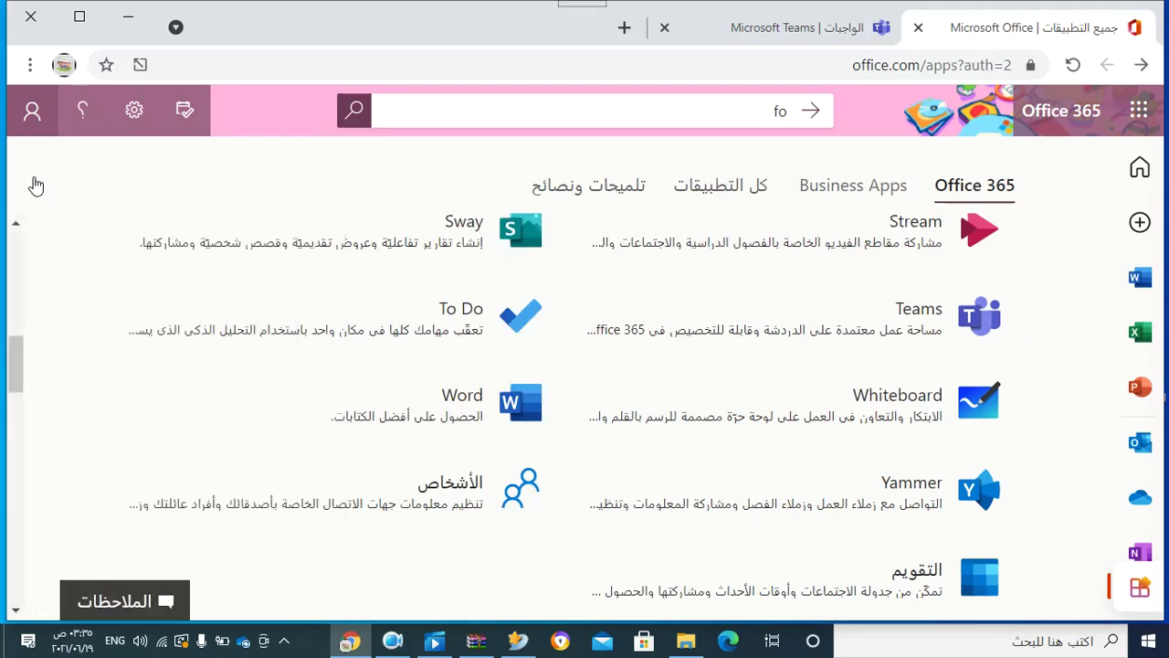
{"action": "left_click", "coordinate": [27, 128]}
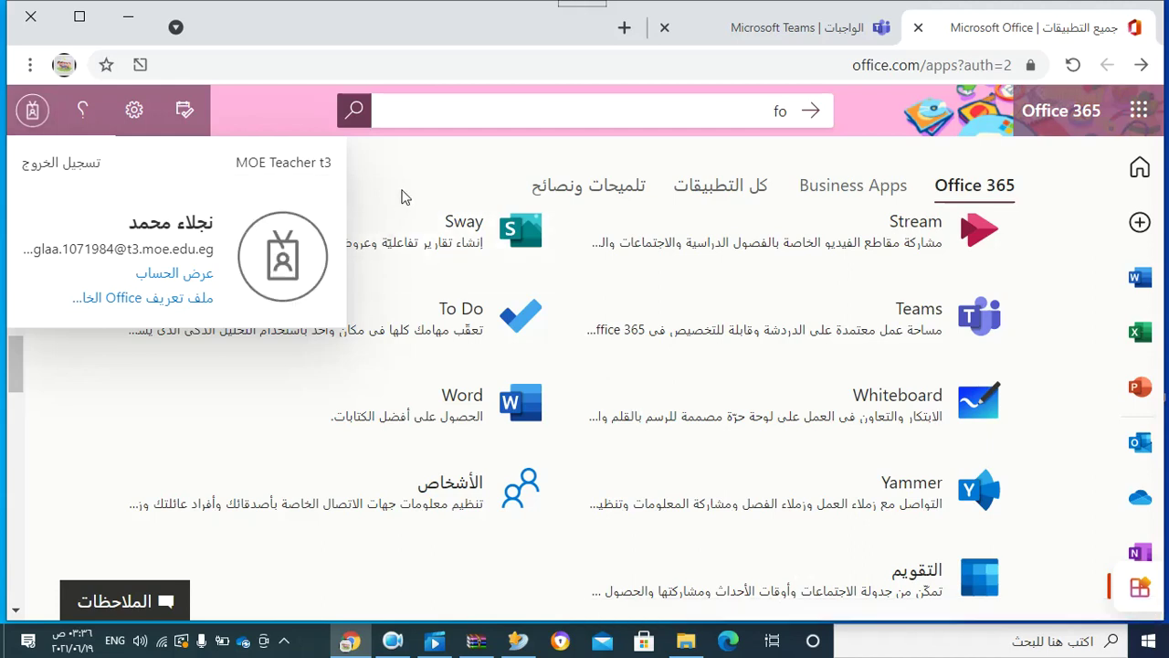
{"action": "key", "text": "Escape"}
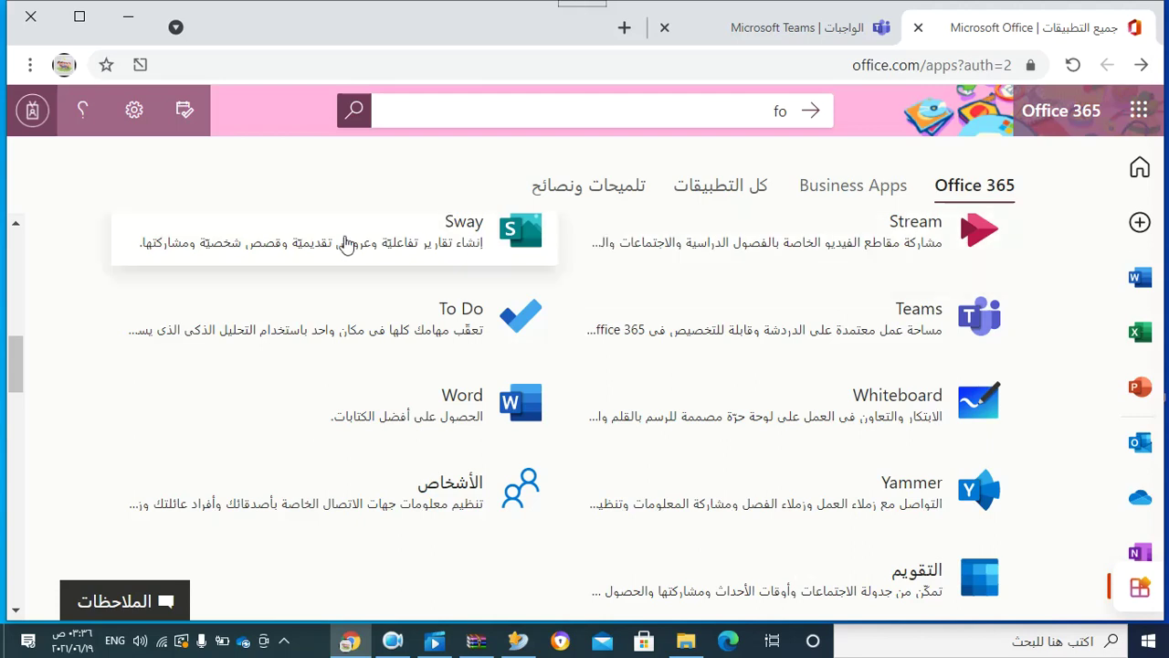
Open Forms from the Office 365 app list
{"action": "scroll", "coordinate": [16, 233], "scroll_direction": "up", "scroll_amount": 3}
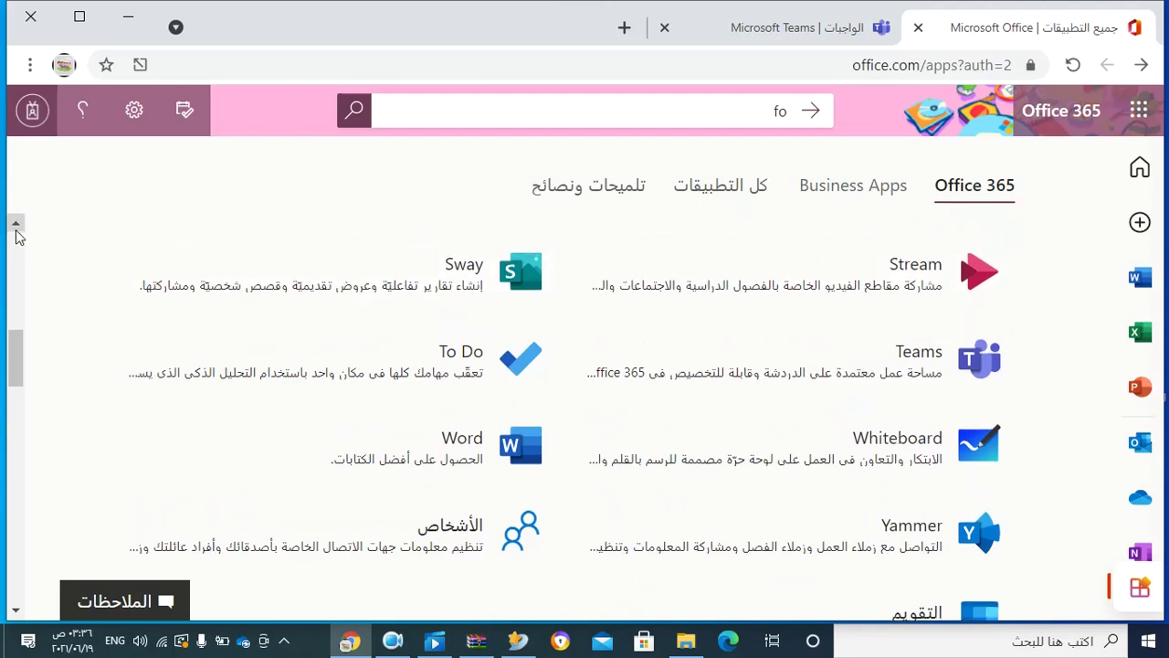
{"action": "scroll", "coordinate": [15, 232], "scroll_direction": "up", "scroll_amount": 4}
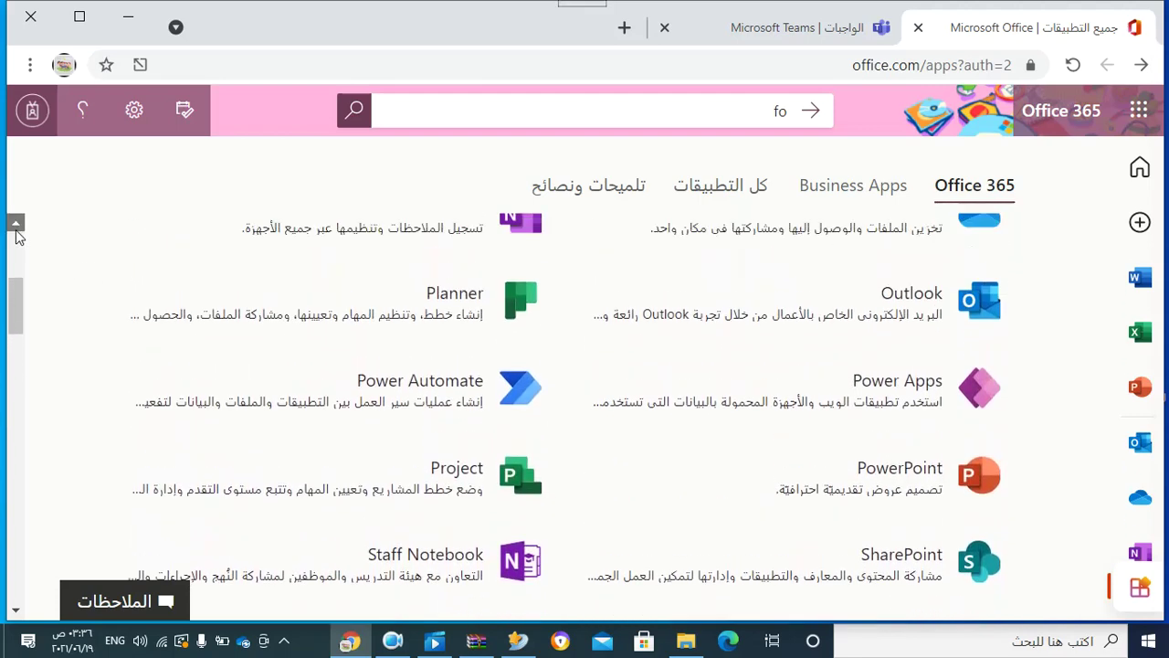
{"action": "scroll", "coordinate": [15, 233], "scroll_direction": "up", "scroll_amount": 2}
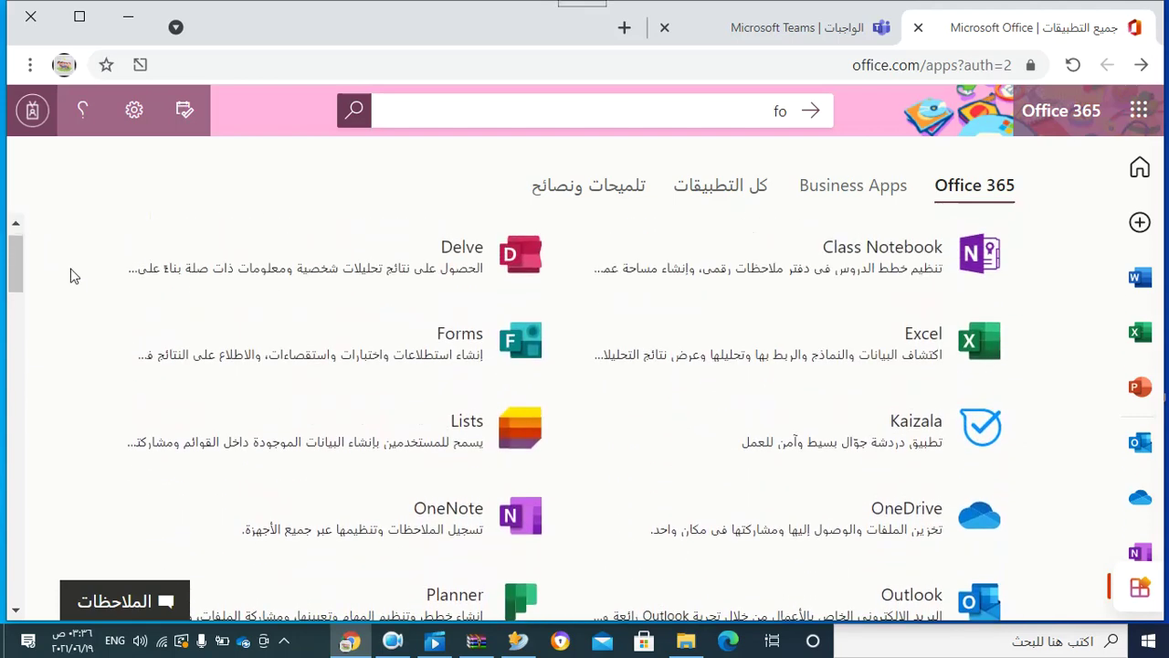
{"action": "left_click", "coordinate": [308, 361]}
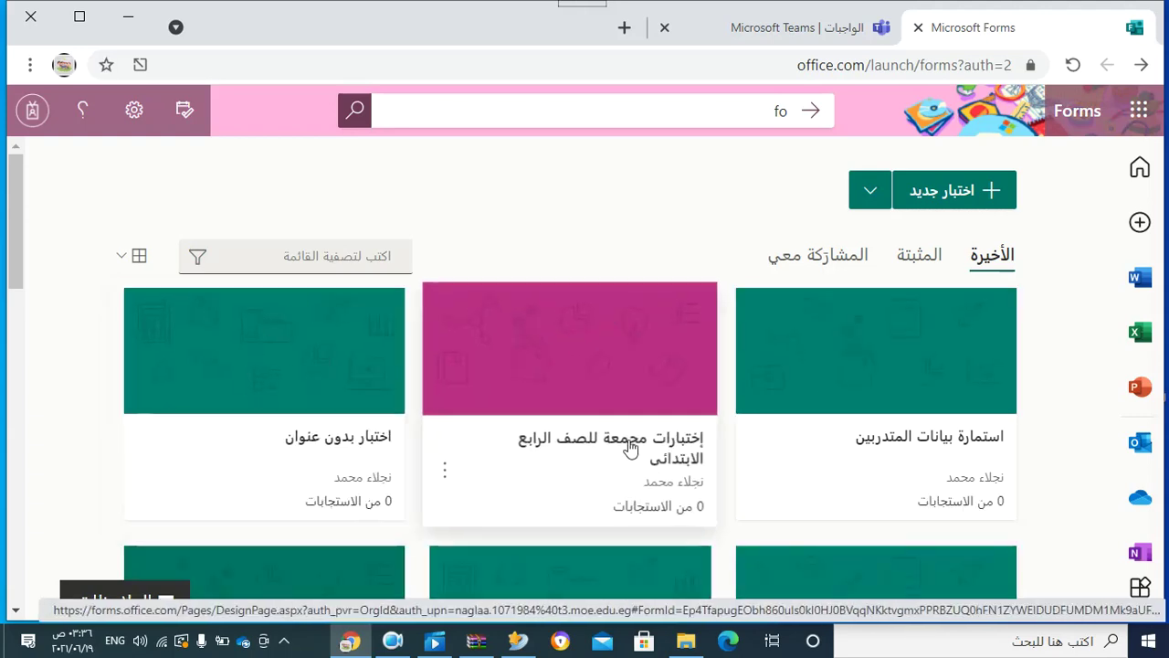
View the new form option offered beside the new quiz command, and the list of Office 365 apps, without opening anything
{"action": "left_click", "coordinate": [872, 196]}
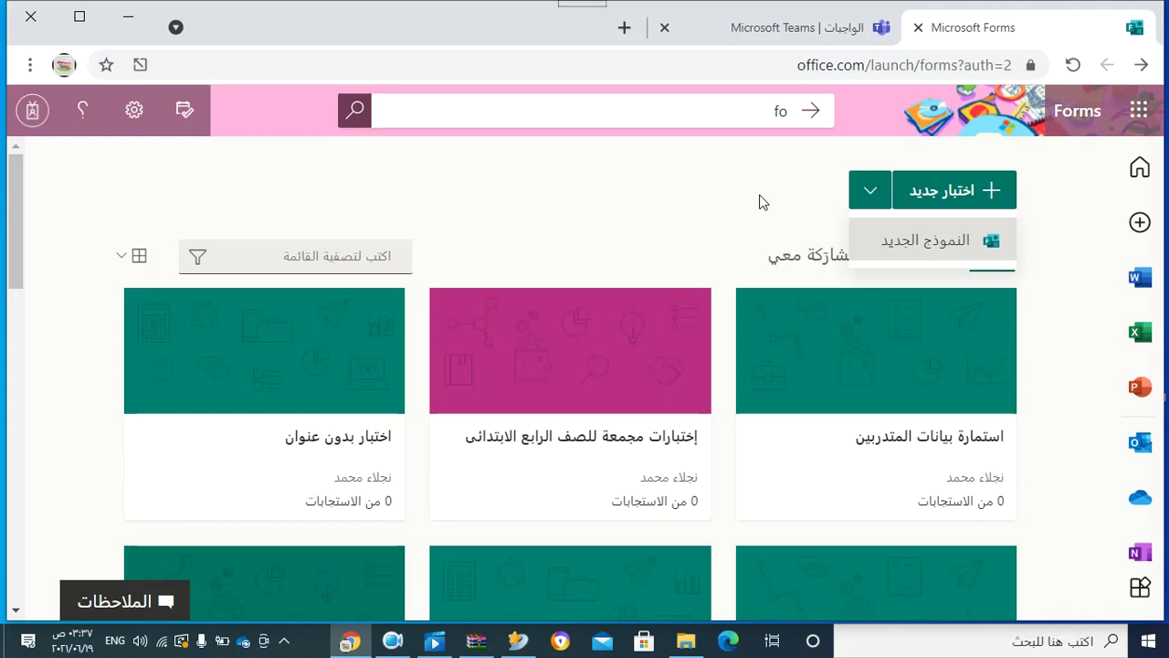
{"action": "left_click", "coordinate": [1135, 111]}
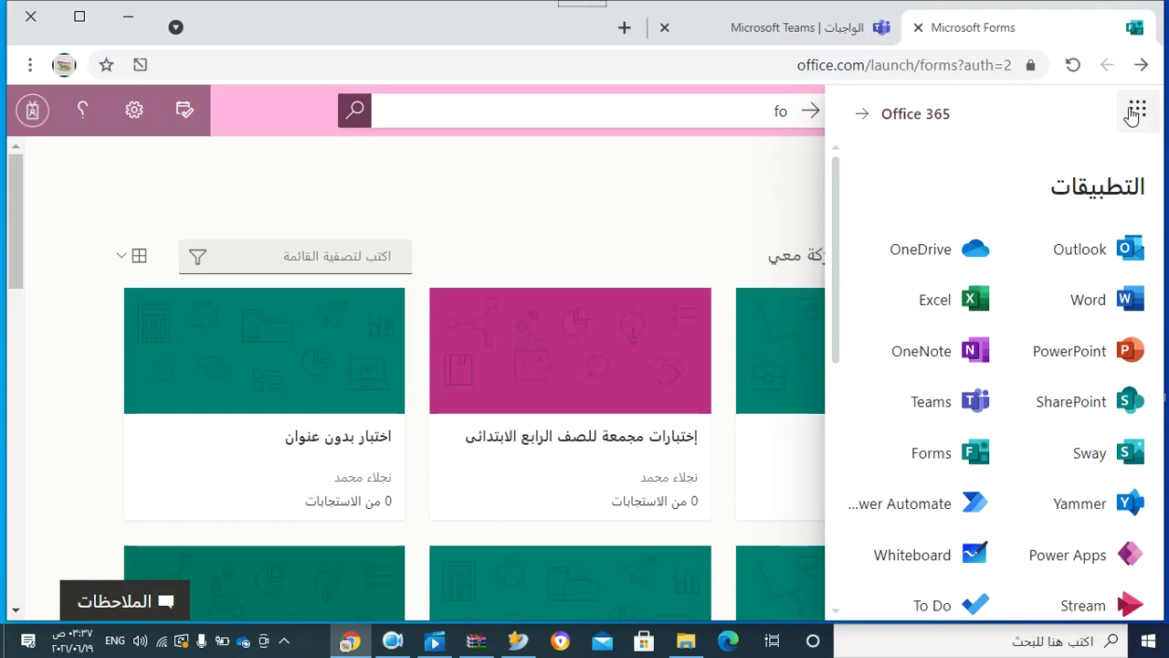
{"action": "left_click", "coordinate": [762, 206]}
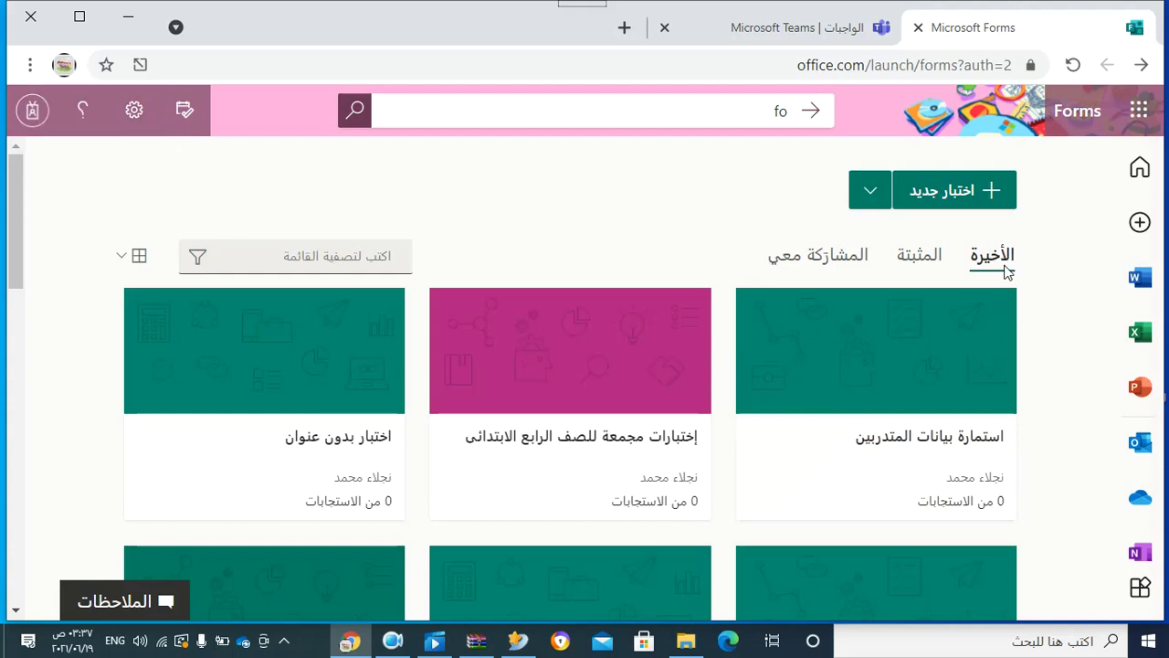
View the pinned forms and the forms shared with me, and return to the recent forms
{"action": "left_click", "coordinate": [919, 259]}
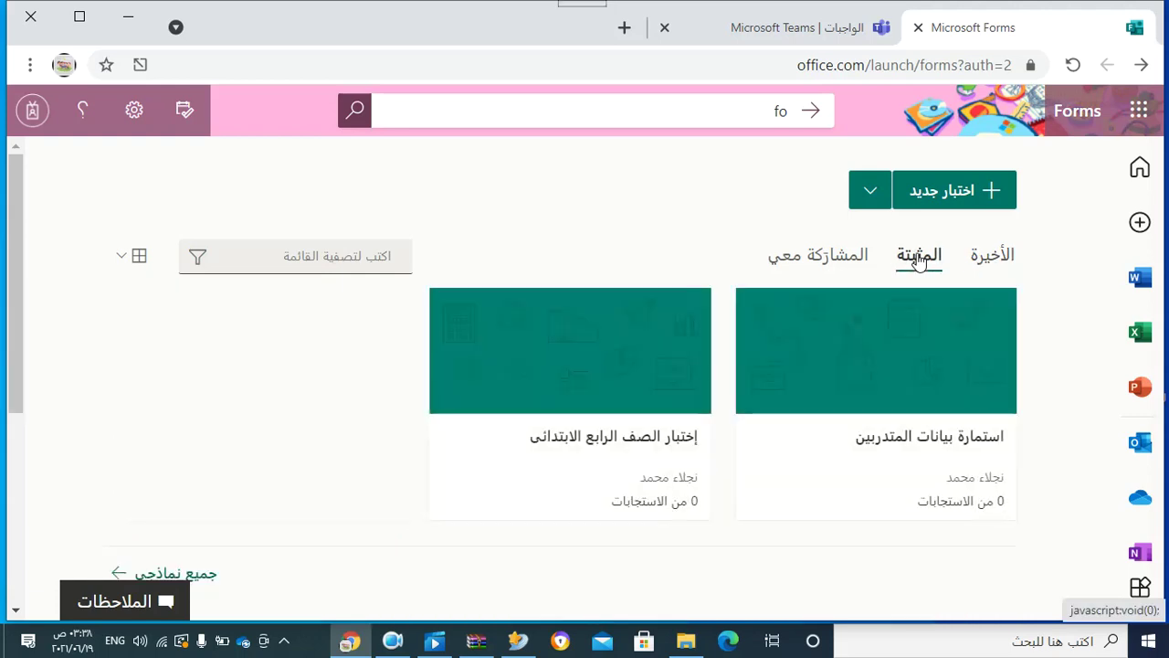
{"action": "left_click", "coordinate": [833, 258]}
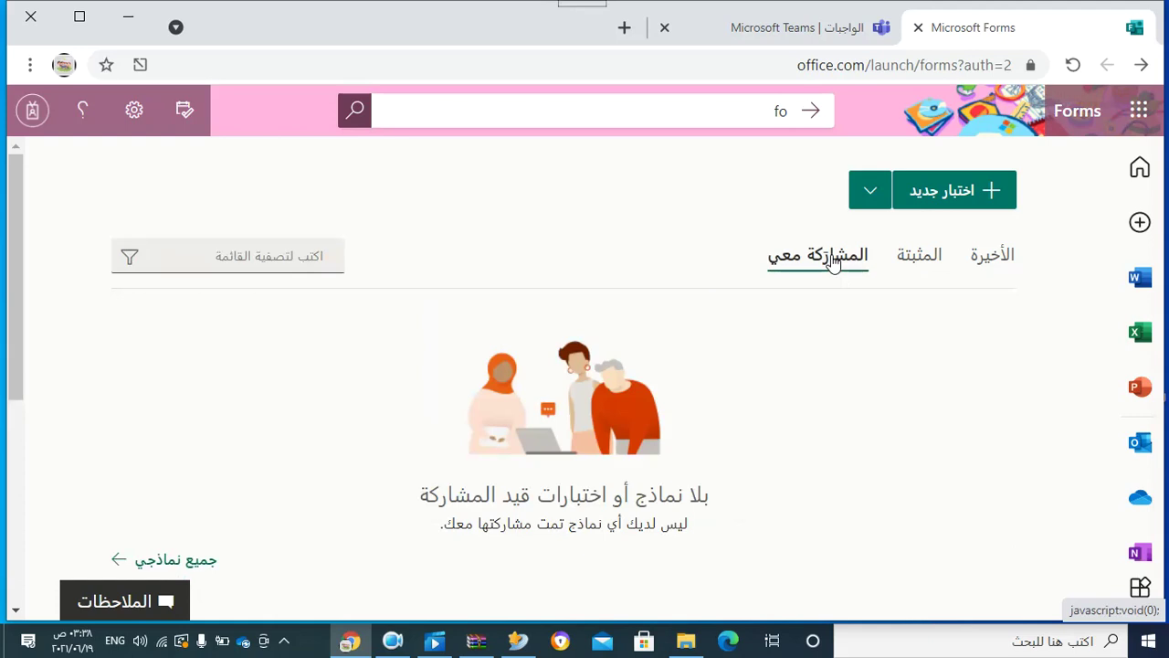
{"action": "left_click", "coordinate": [981, 265]}
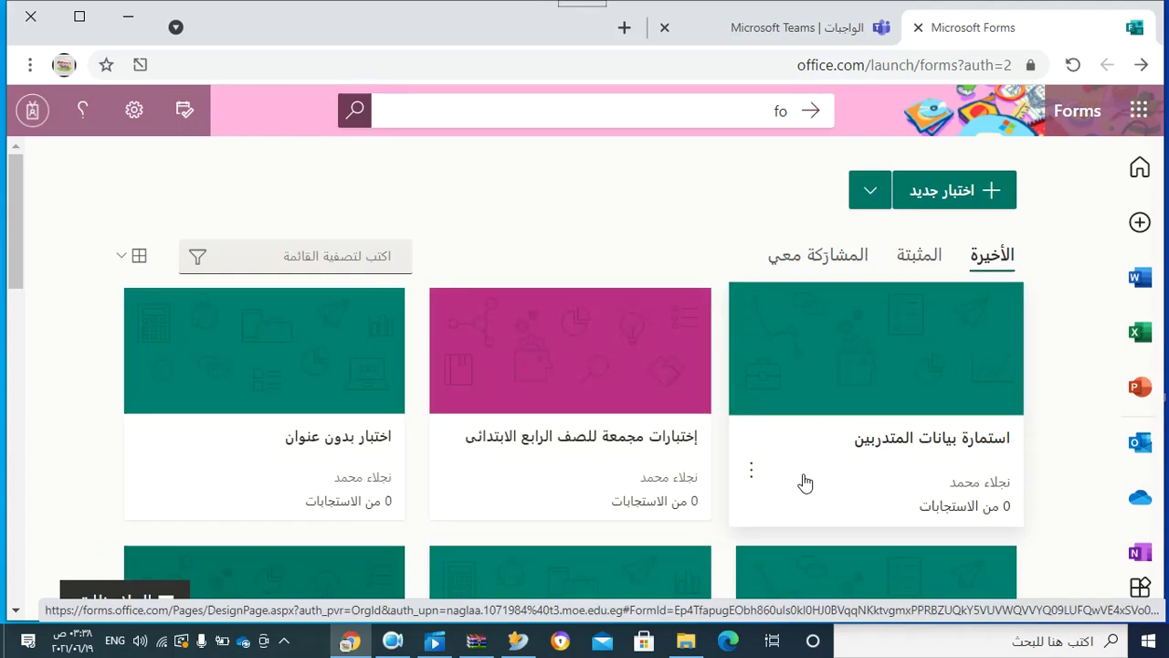
View the options of the form "استمارة بيانات المتدربين" and add the quiz "اختبار بدون عنوان" to the pinned forms
{"action": "left_click", "coordinate": [755, 481]}
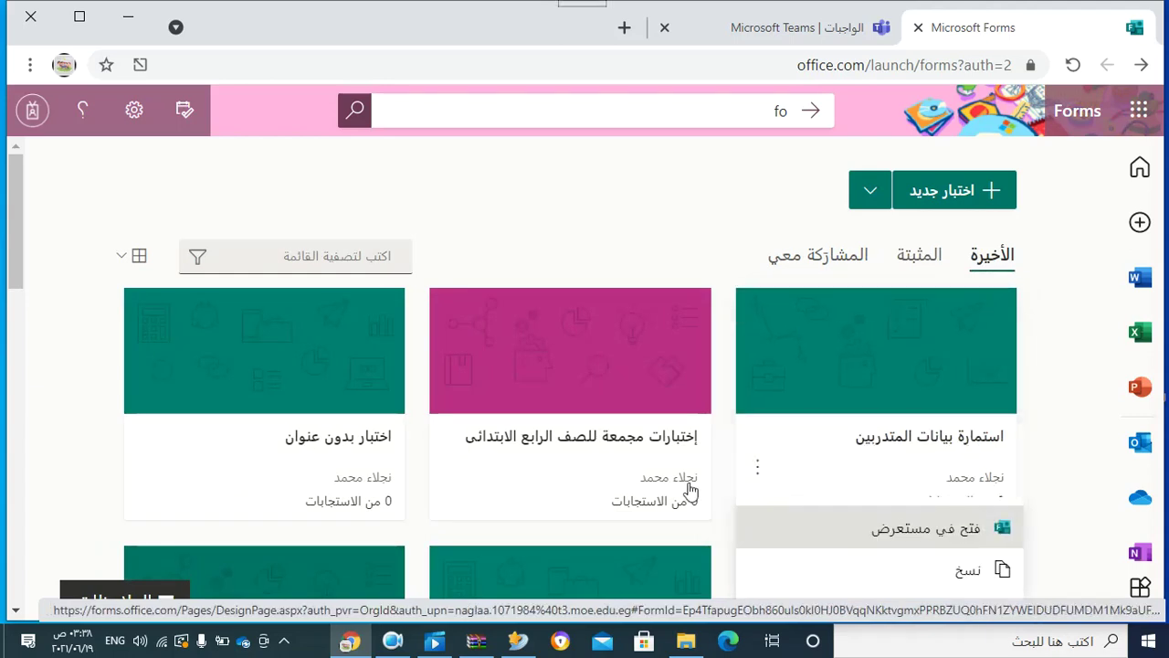
{"action": "scroll", "coordinate": [13, 610], "scroll_direction": "down", "scroll_amount": 3}
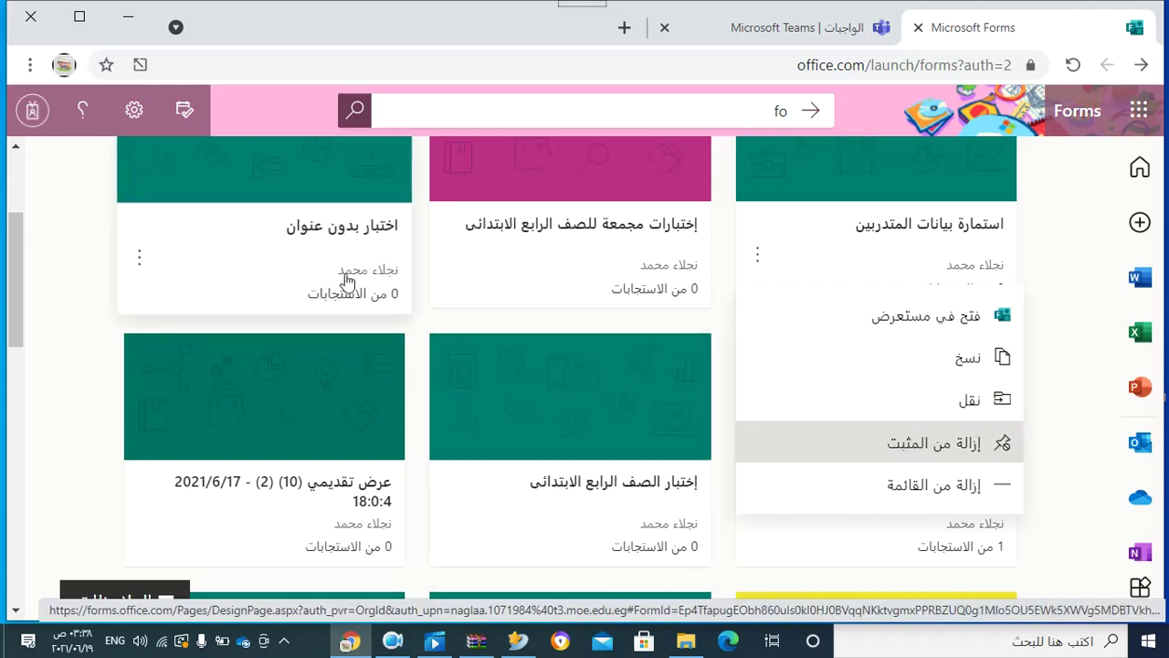
{"action": "left_click", "coordinate": [142, 264]}
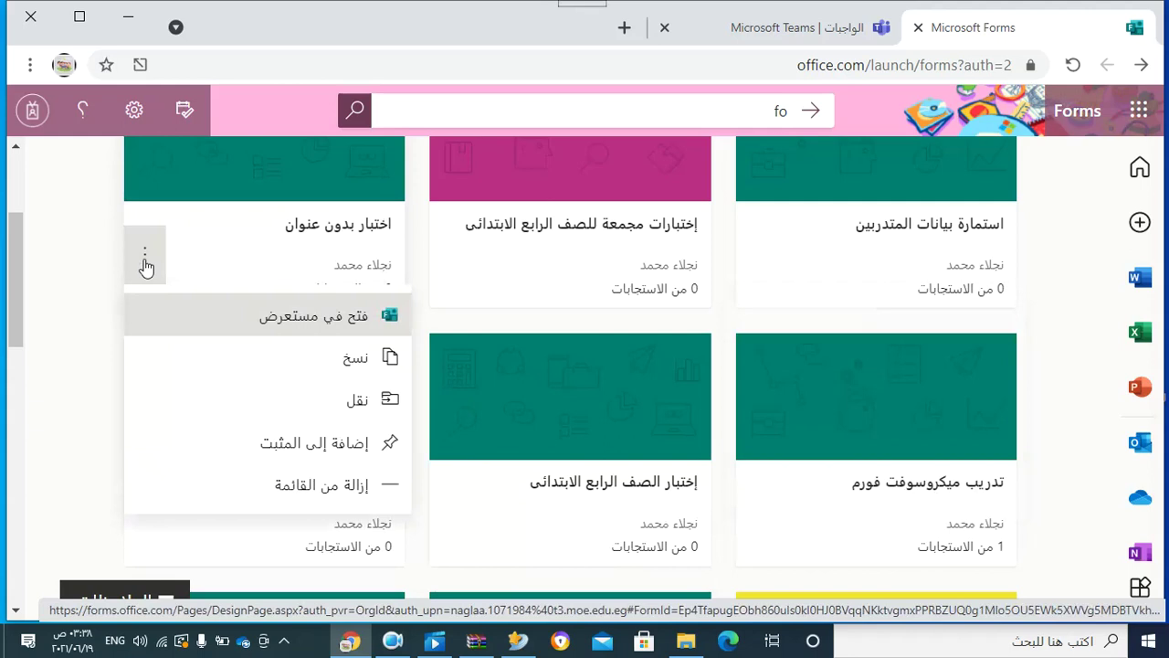
{"action": "left_click", "coordinate": [236, 445]}
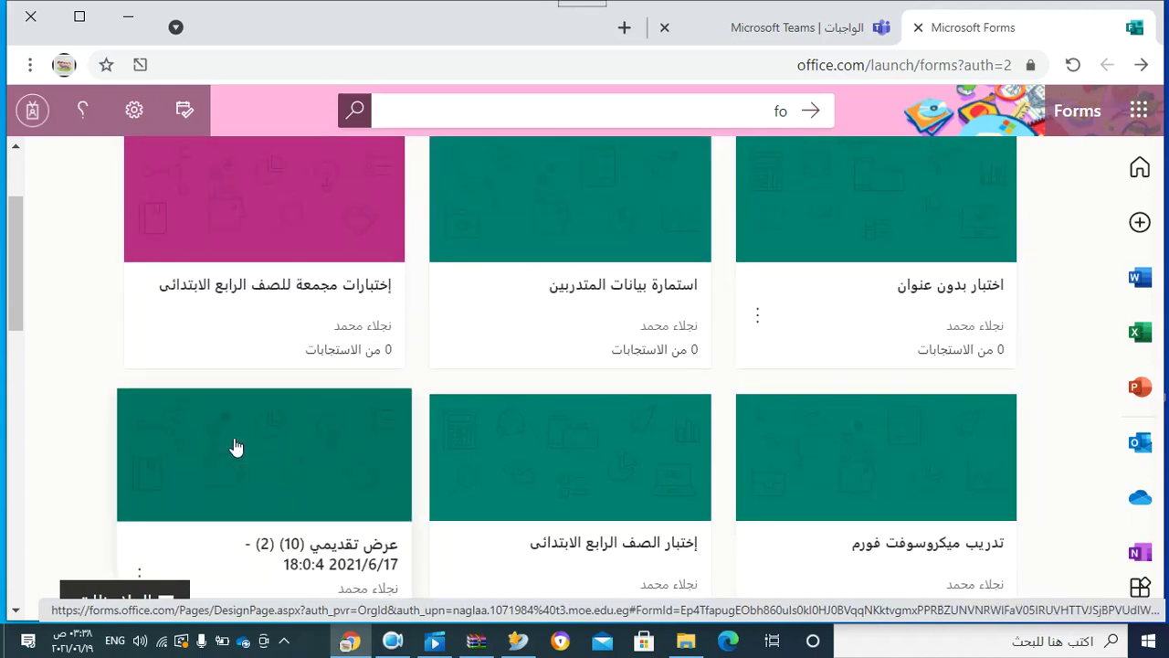
{"action": "left_click", "coordinate": [16, 149]}
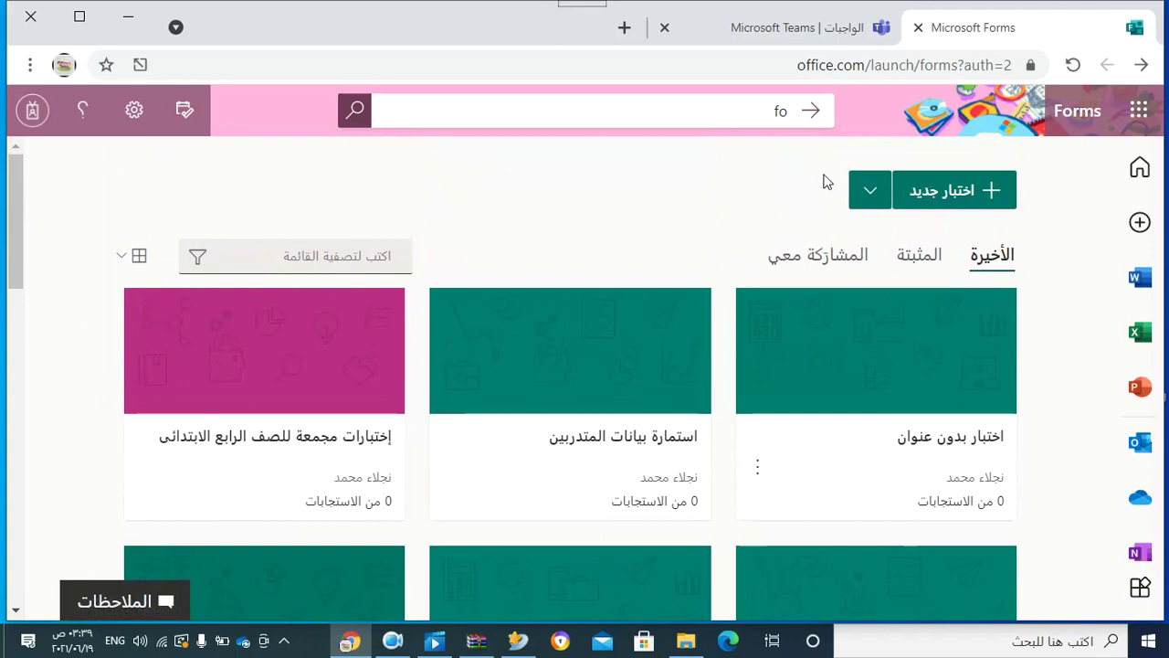
Remove the form "استمارة بيانات المتدربين" from the pinned forms
{"action": "left_click", "coordinate": [902, 254]}
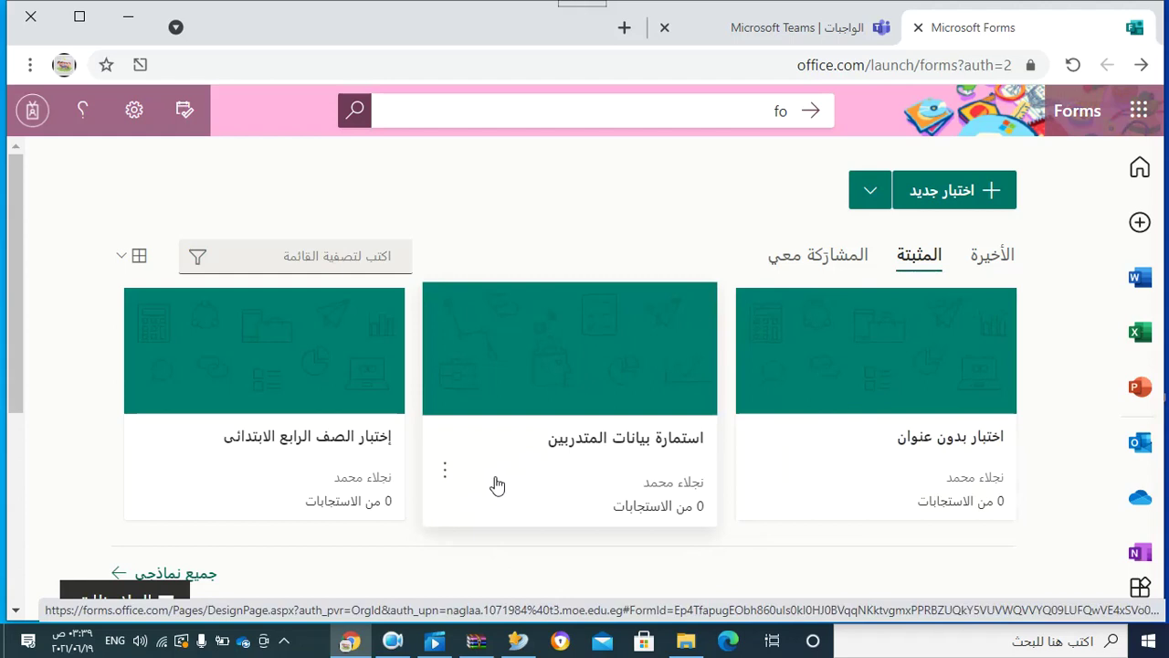
{"action": "left_click", "coordinate": [447, 476]}
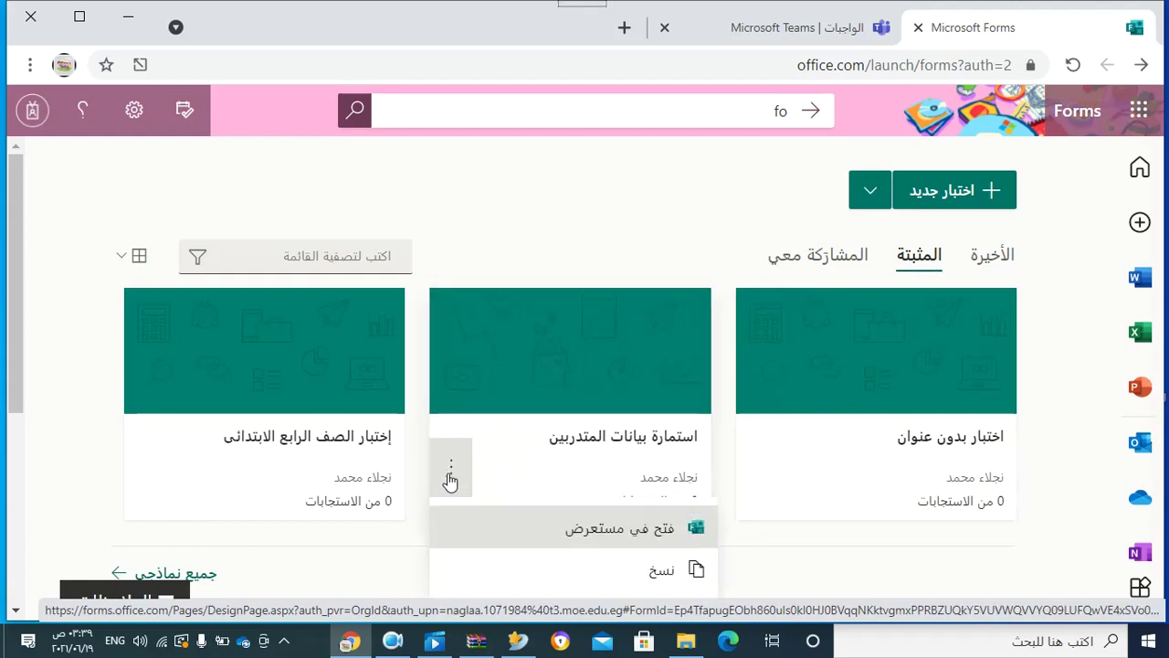
{"action": "left_click", "coordinate": [15, 610]}
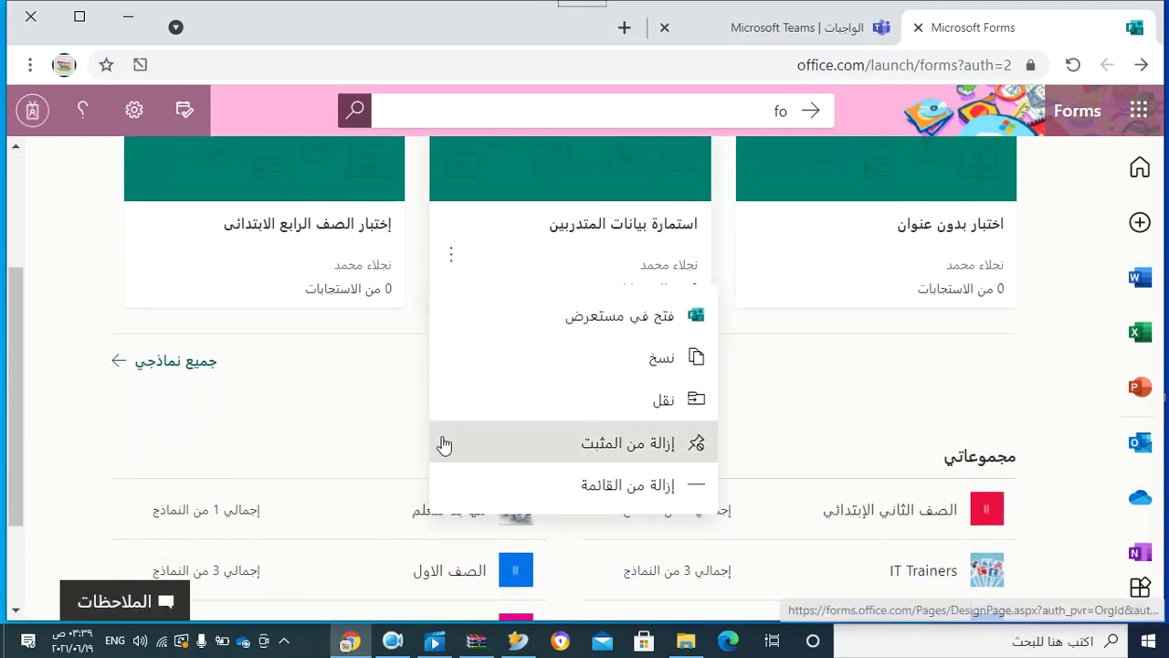
{"action": "left_click", "coordinate": [571, 442]}
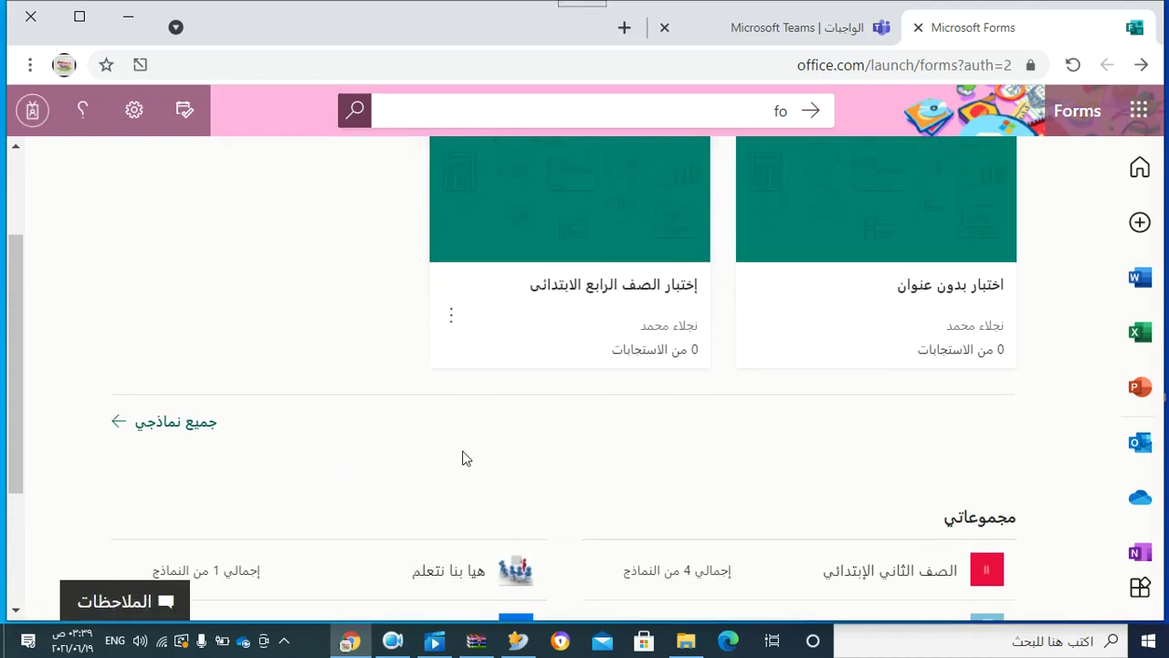
{"action": "left_click", "coordinate": [10, 160]}
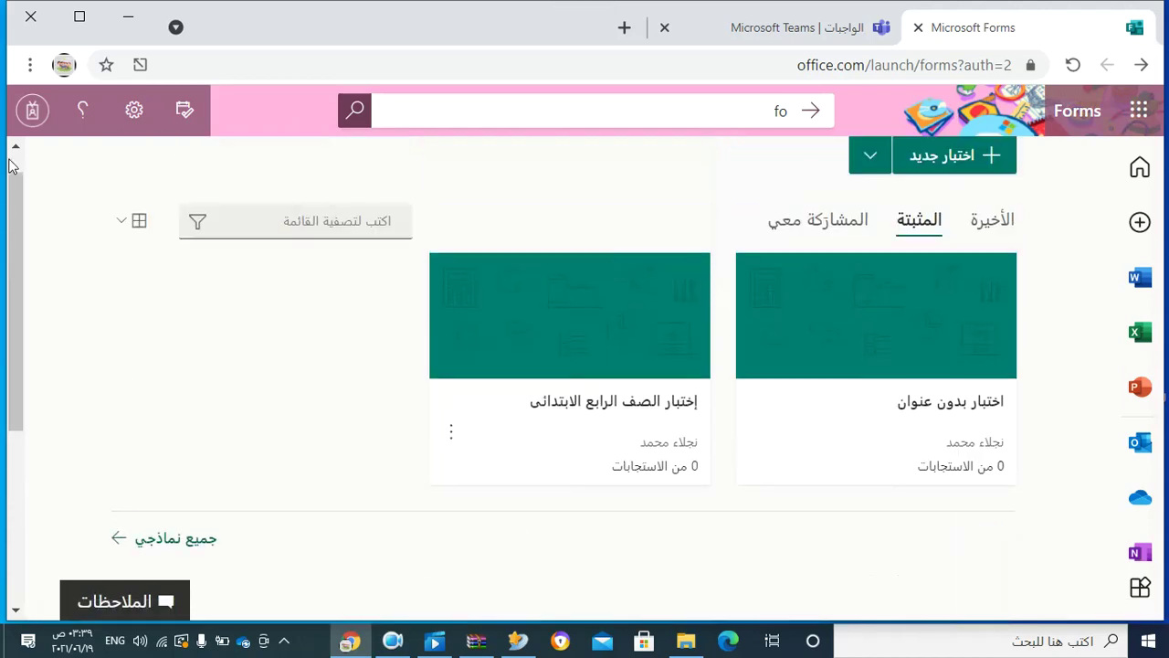
{"action": "left_click", "coordinate": [10, 162]}
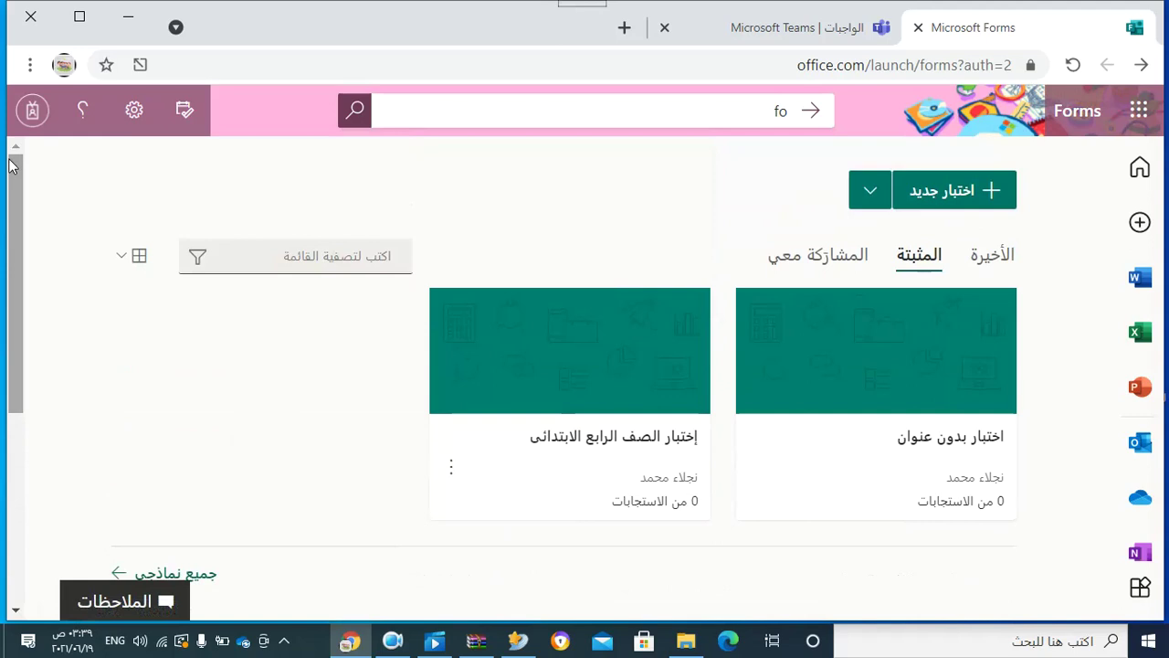
Remove the form "استمارة بيانات المتدربين" from the list of recent forms
{"action": "left_click", "coordinate": [979, 258]}
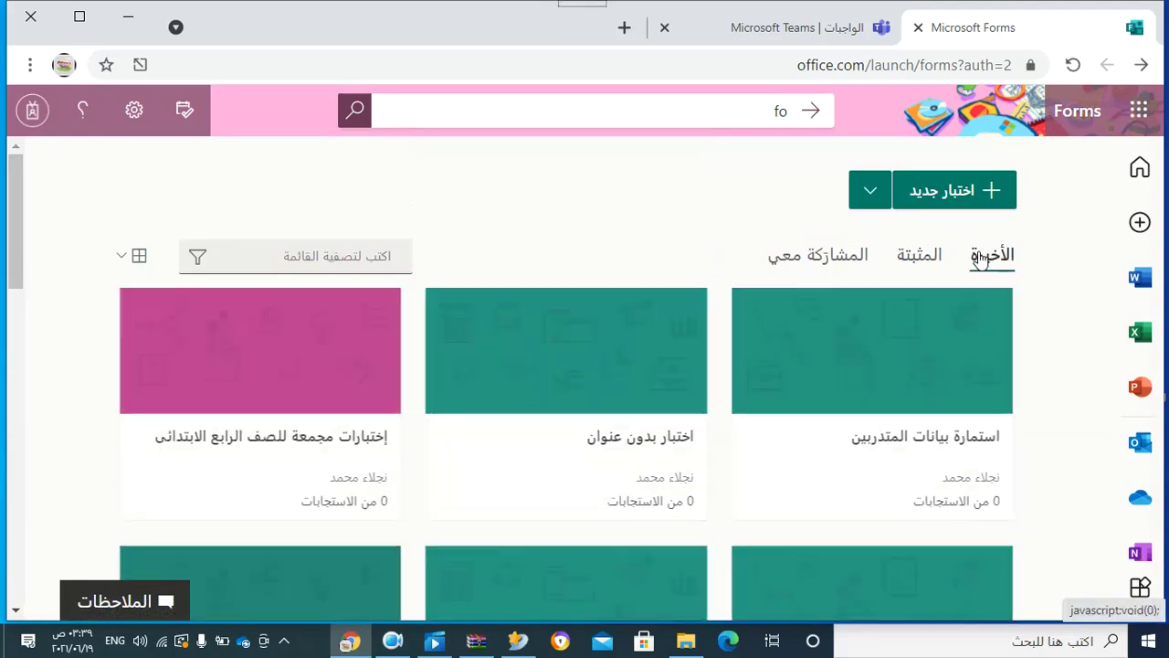
{"action": "mouse_move", "coordinate": [730, 514]}
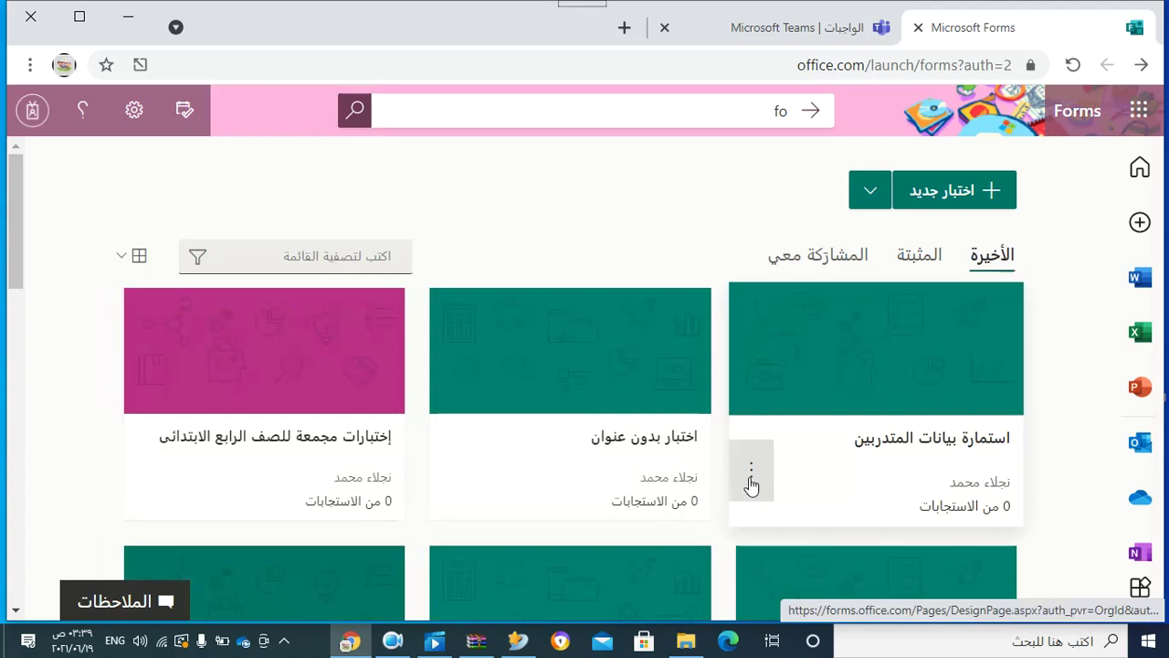
{"action": "left_click", "coordinate": [750, 483]}
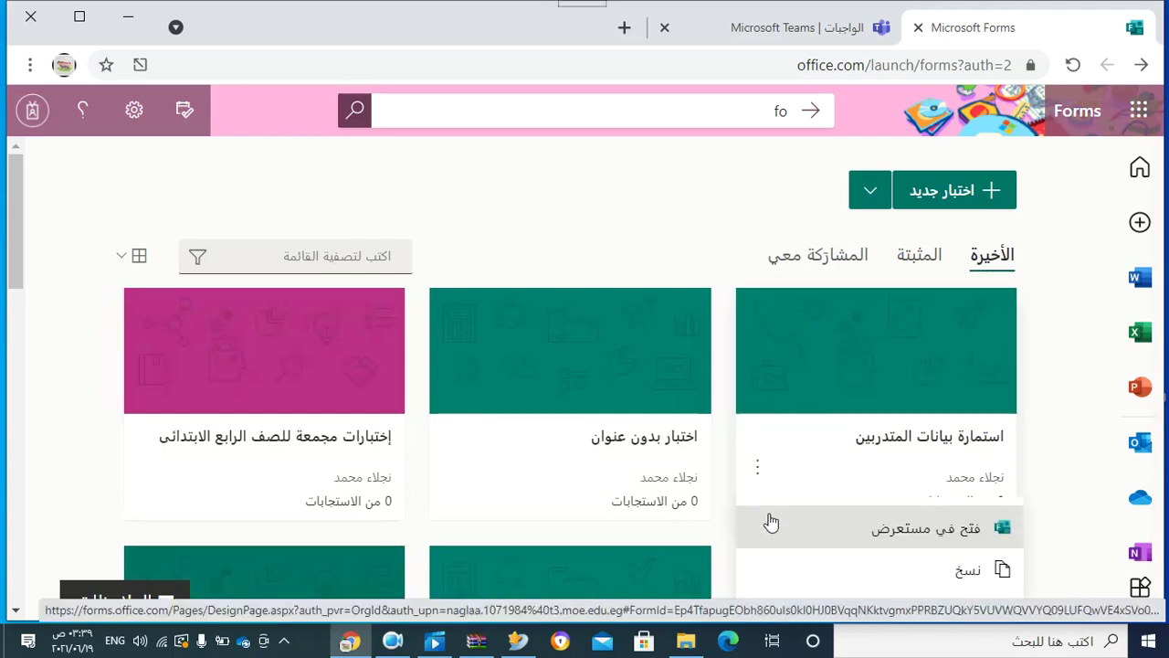
{"action": "left_click", "coordinate": [13, 612]}
{"action": "left_click", "coordinate": [13, 612]}
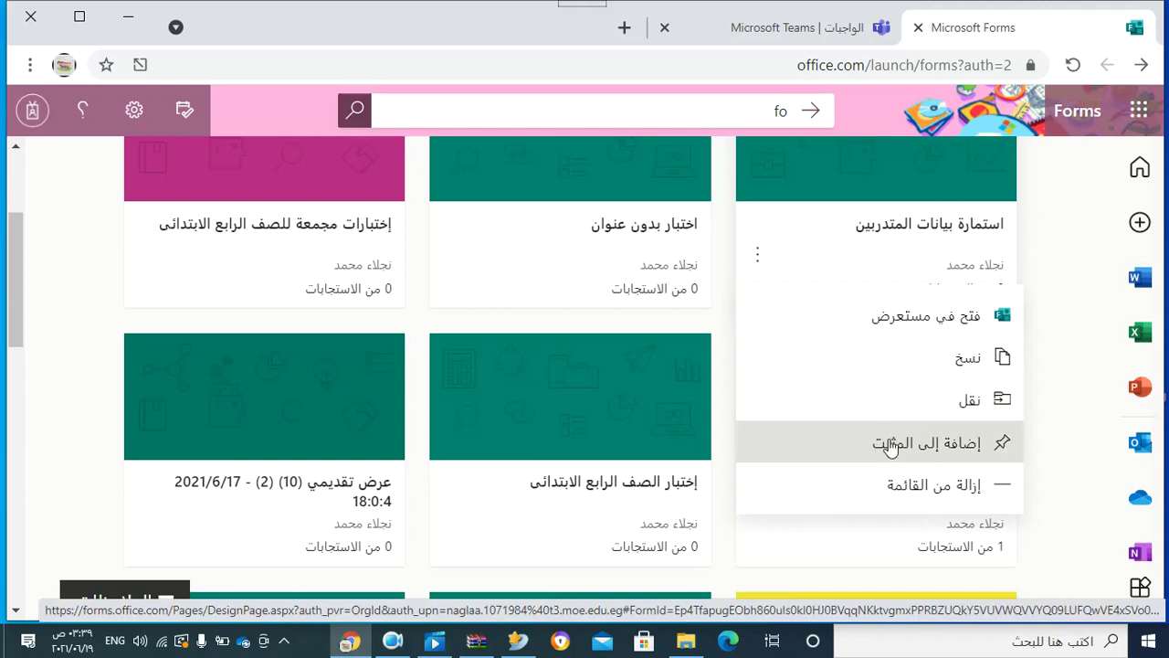
{"action": "left_click", "coordinate": [890, 494]}
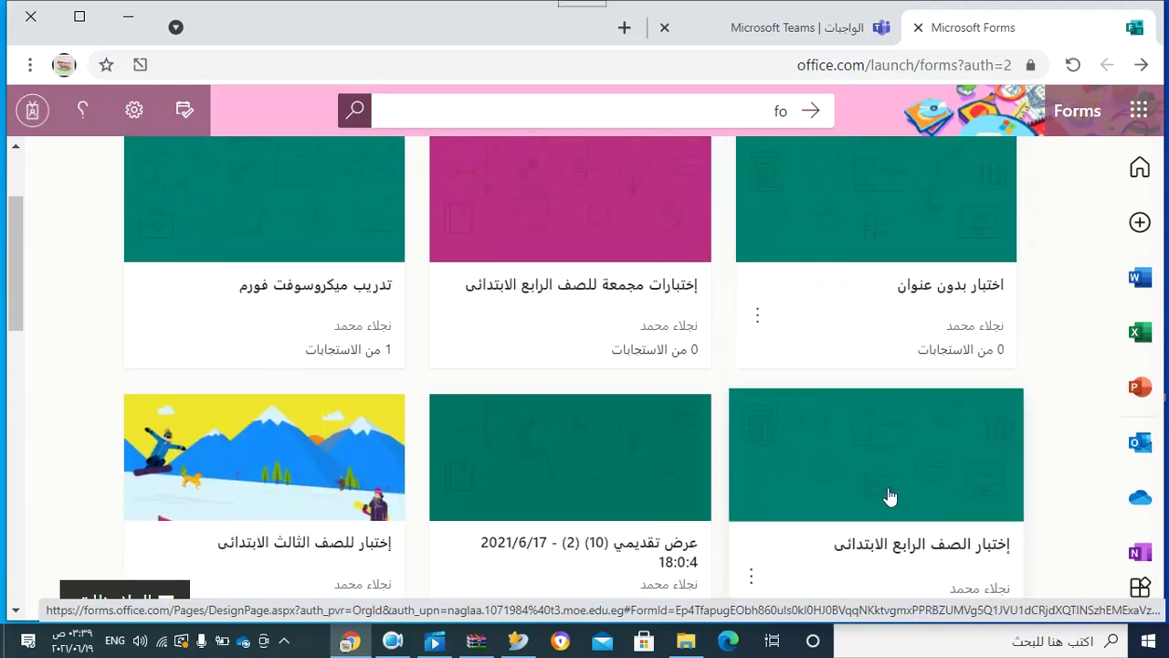
View the options offered for the recent forms "اختبار بدون عنوان" and "عرض تقديمي (10) (2)", without choosing any
{"action": "left_click", "coordinate": [754, 330]}
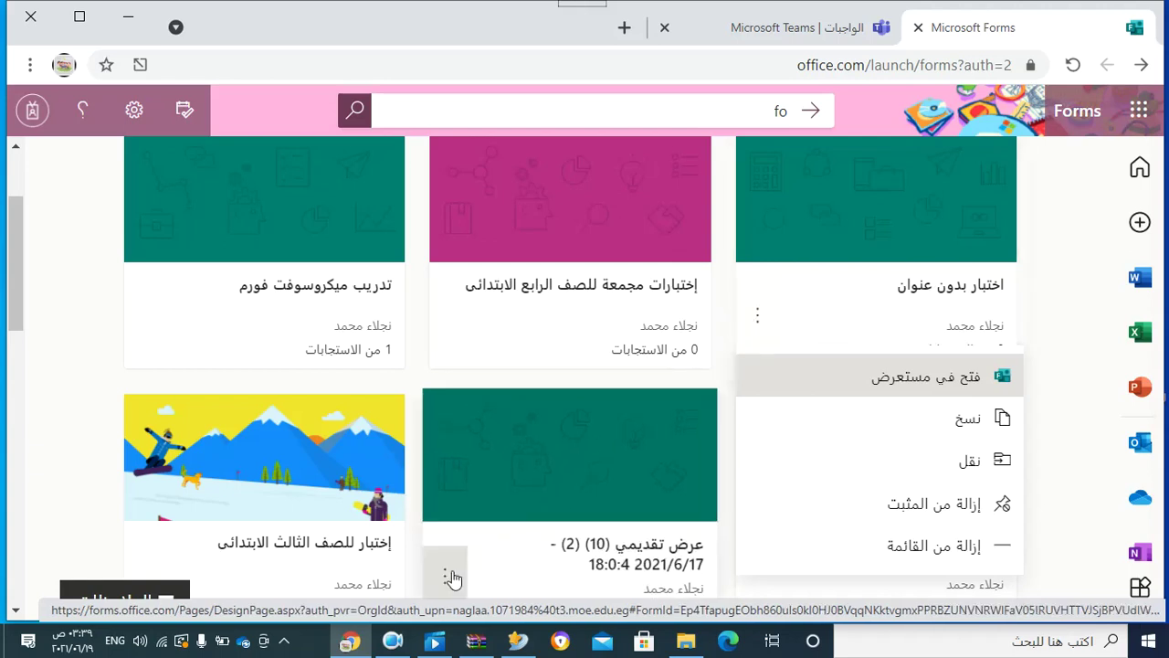
{"action": "left_click", "coordinate": [447, 574]}
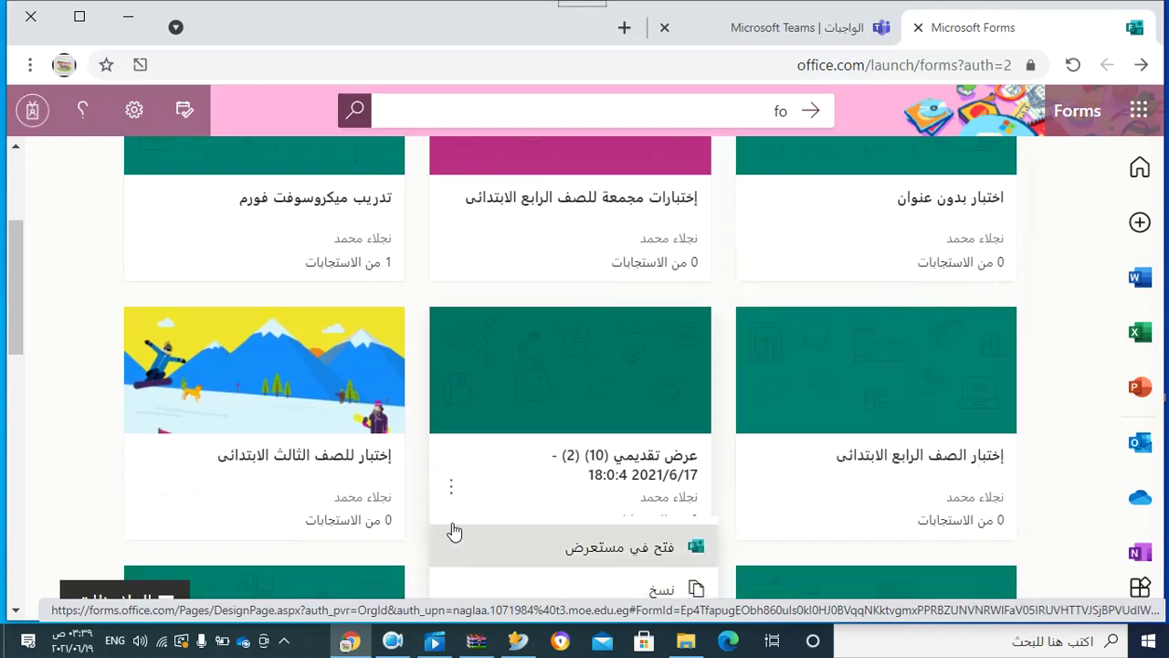
{"action": "left_click", "coordinate": [14, 610]}
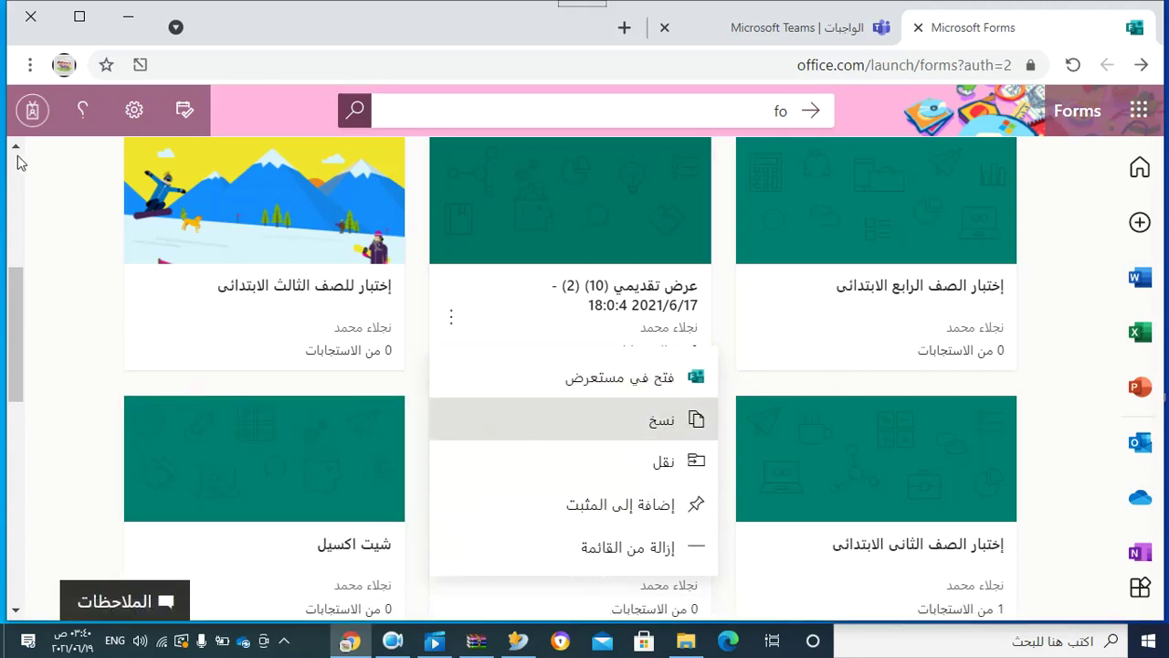
{"action": "scroll", "coordinate": [20, 162], "scroll_direction": "up", "scroll_amount": 5}
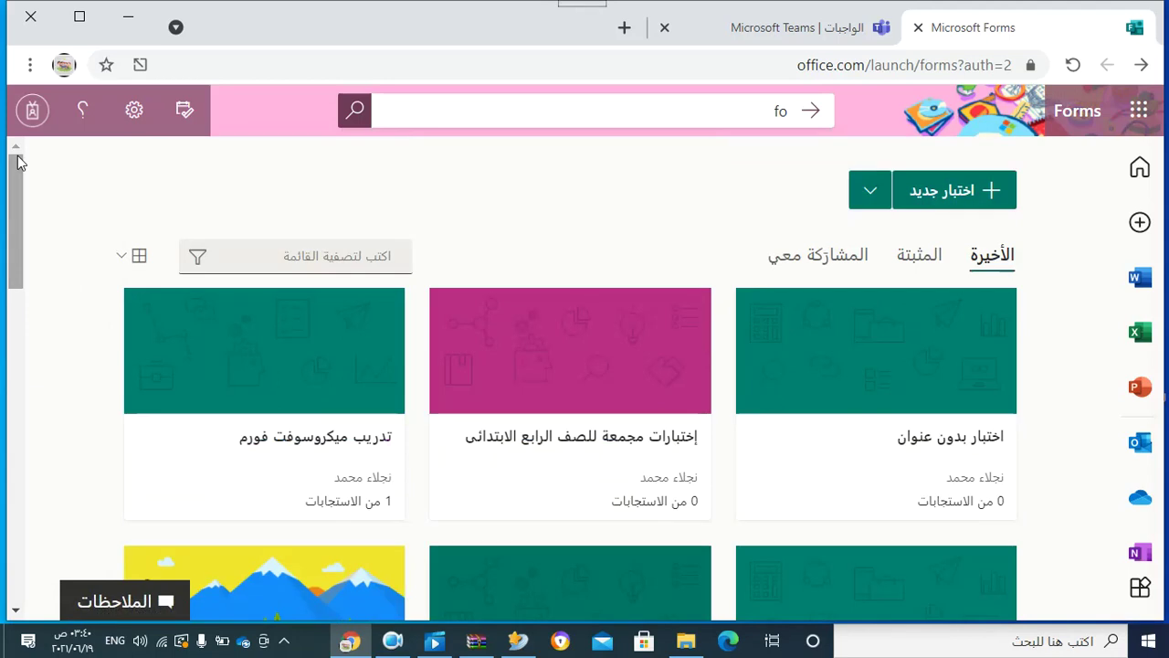
Filter the recent forms by the text "اختبارات الصف الثالث"
{"action": "left_click", "coordinate": [333, 249]}
{"action": "type", "text": "ho"}
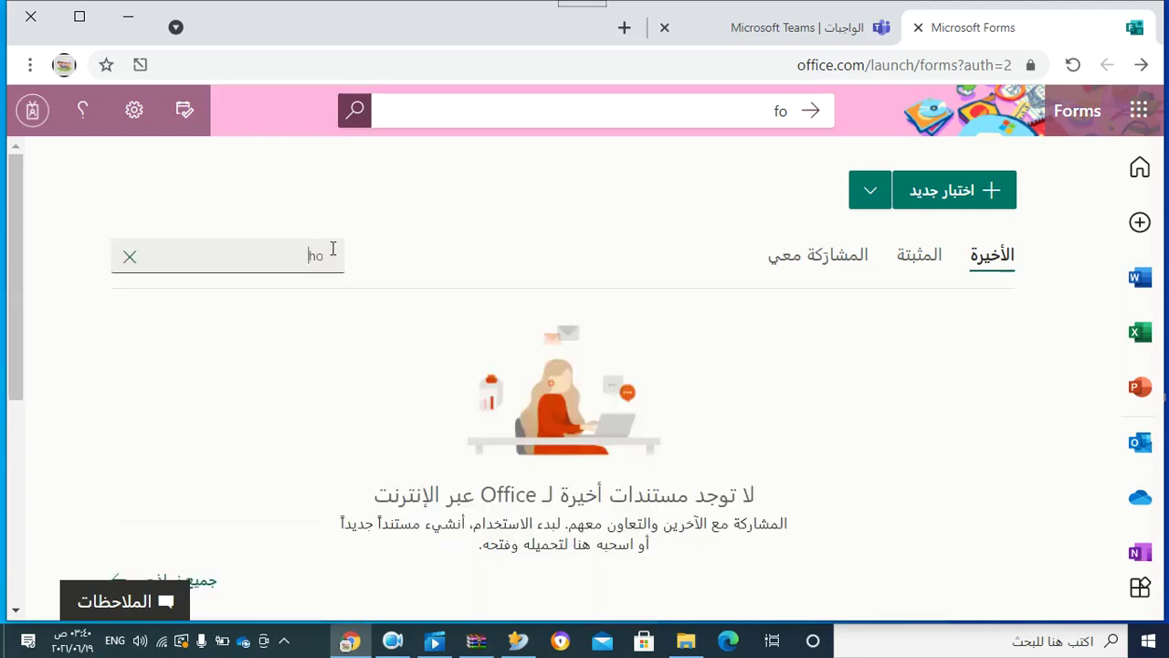
{"action": "key", "text": "BackSpace"}
{"action": "key", "text": "BackSpace"}
{"action": "key", "text": "alt+shift"}
{"action": "type", "text": "ا"}
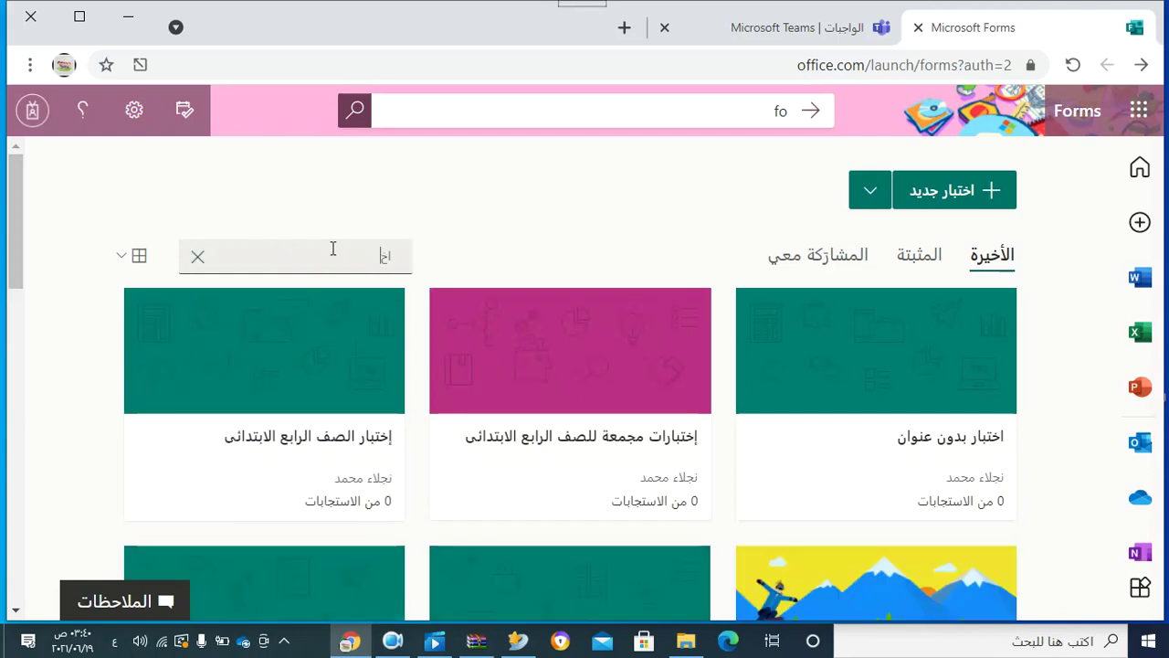
{"action": "type", "text": "ختب"}
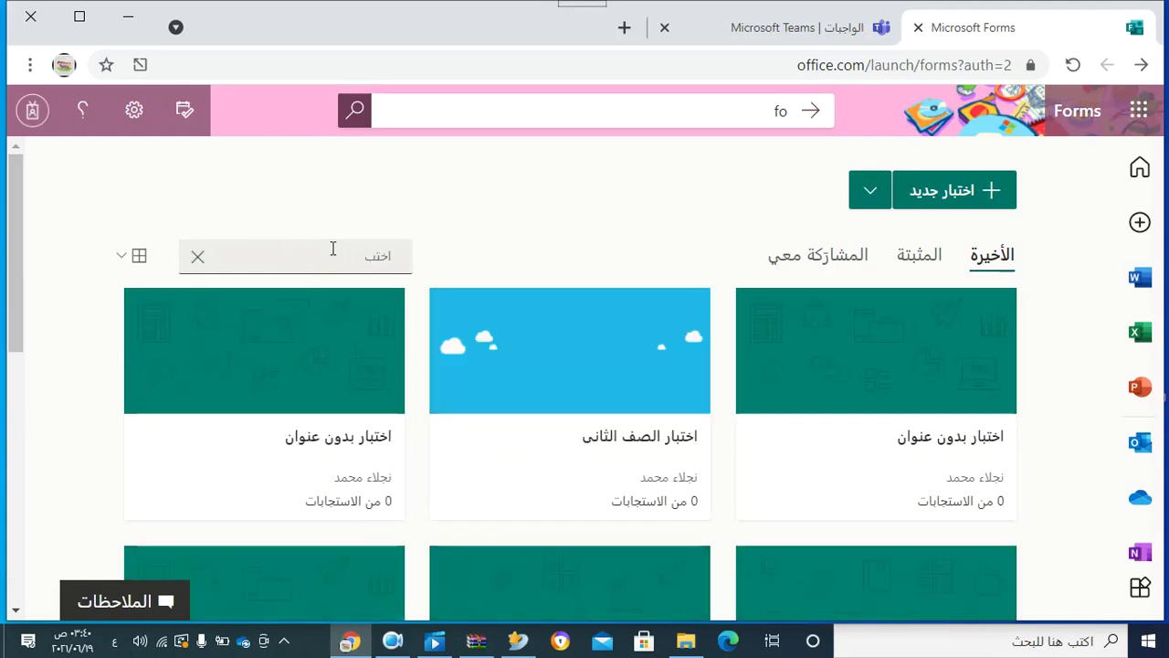
{"action": "type", "text": "ارات"}
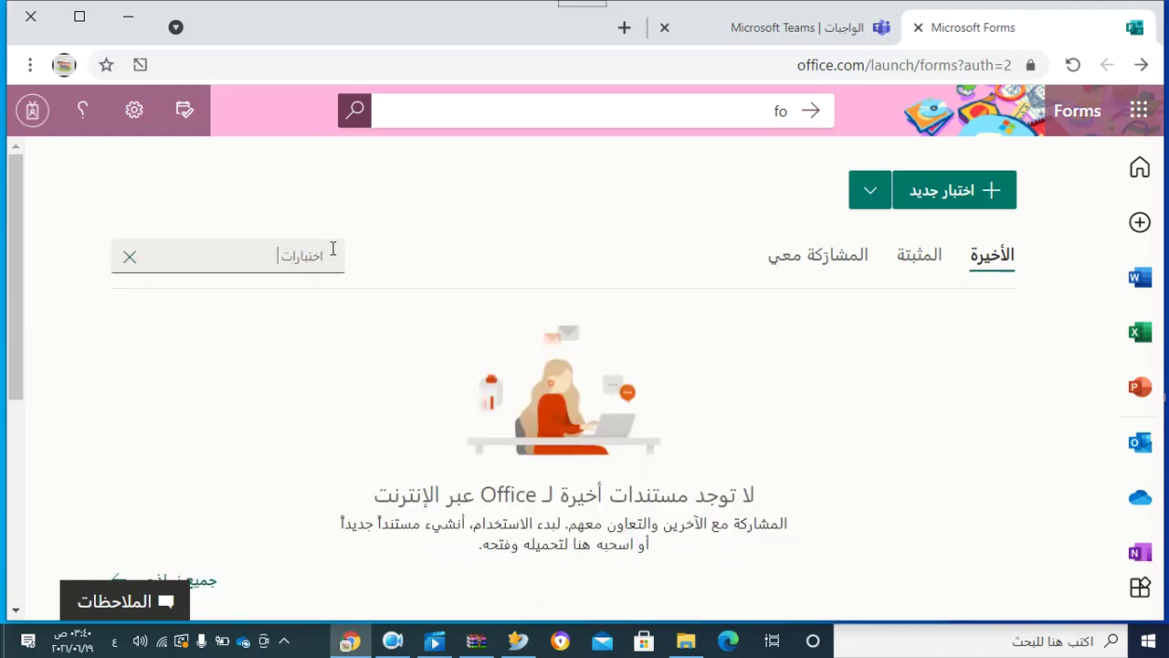
{"action": "type", "text": " الصف الثالث"}
View the pinned, recent and shared-with-me lists under the current filter, and reload the page to clear it
{"action": "left_click", "coordinate": [935, 263]}
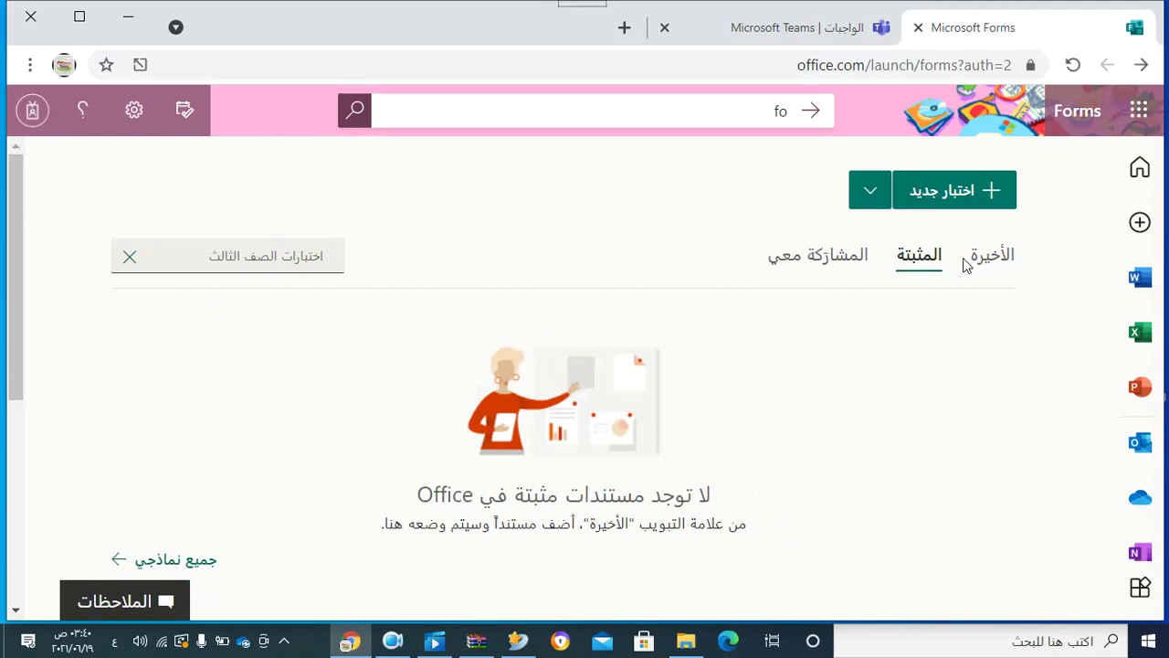
{"action": "left_click", "coordinate": [973, 263]}
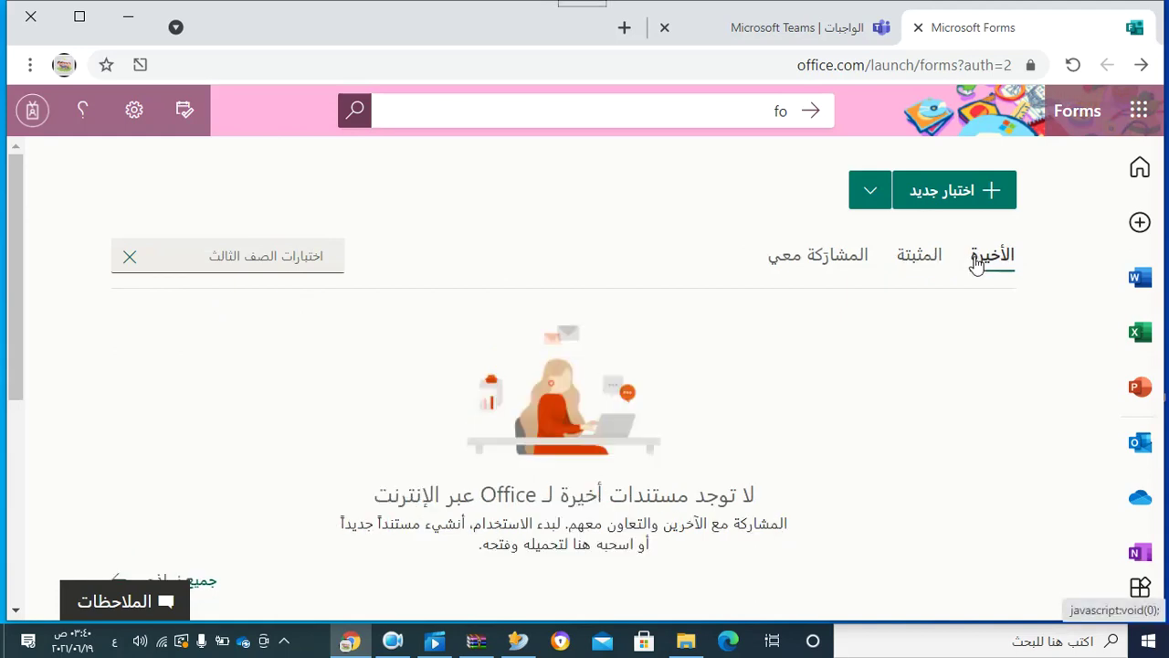
{"action": "left_click", "coordinate": [835, 271]}
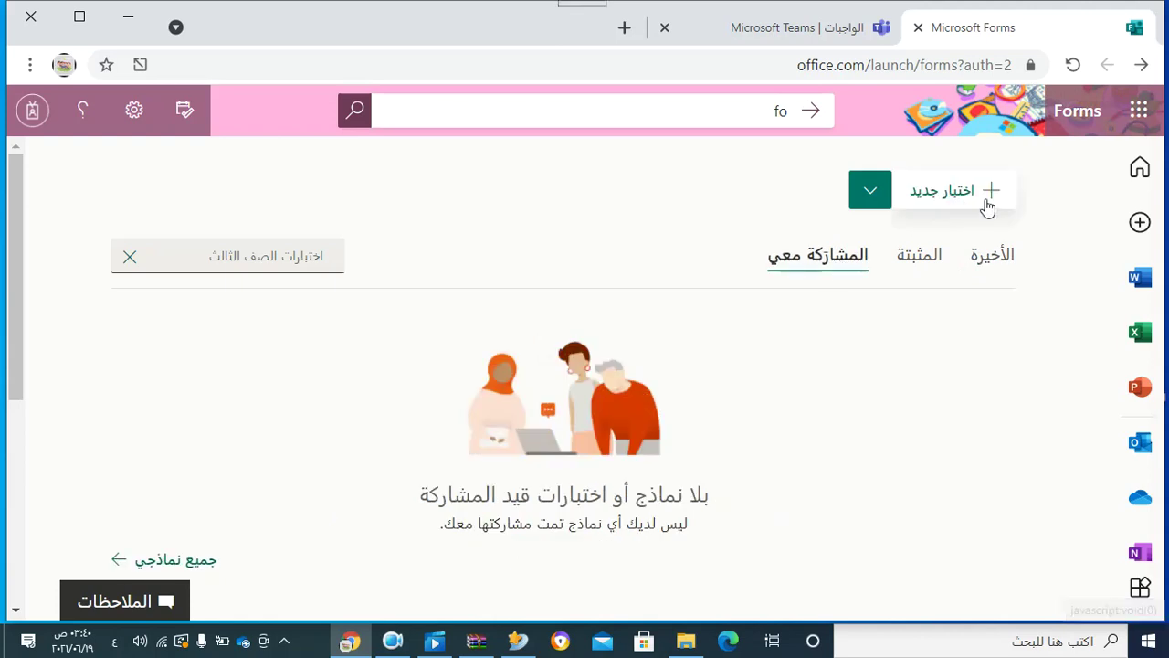
{"action": "left_click", "coordinate": [1075, 75]}
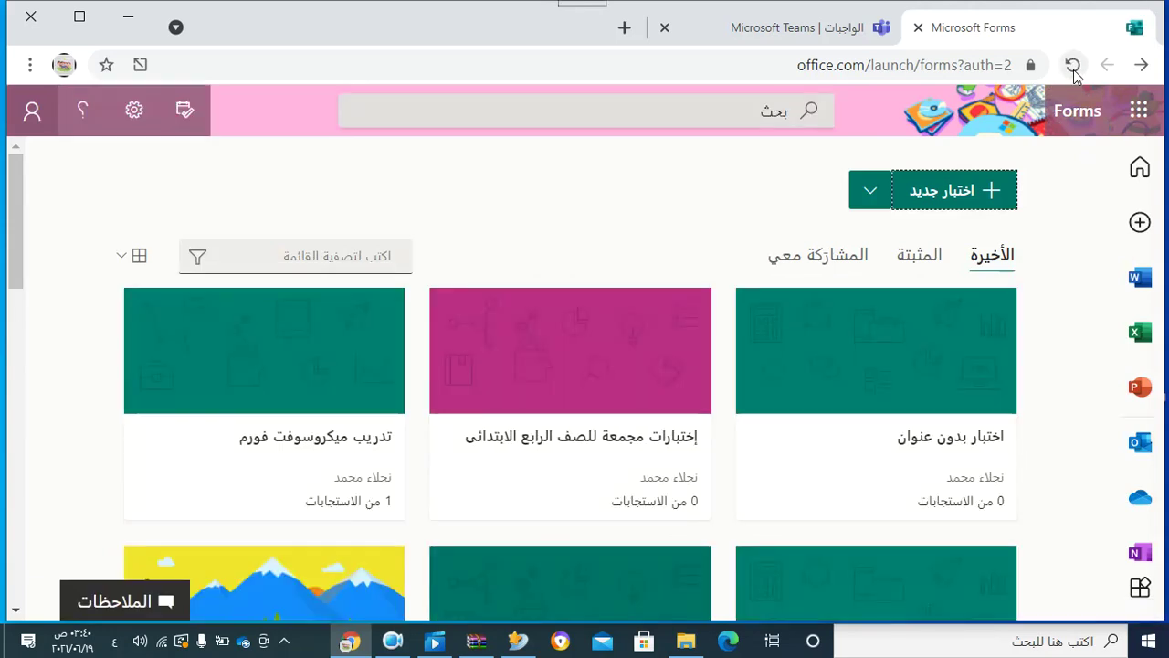
Filter the recent forms by the text "اختبار الصف الثالث"
{"action": "left_click", "coordinate": [362, 255]}
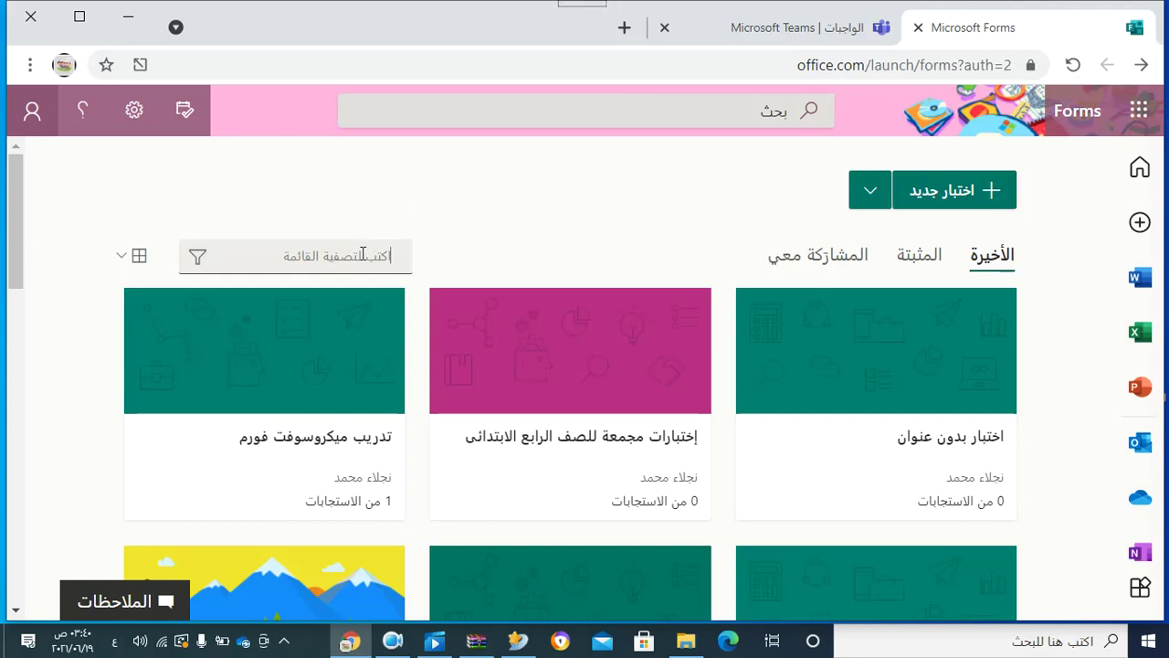
{"action": "type", "text": "اخت"}
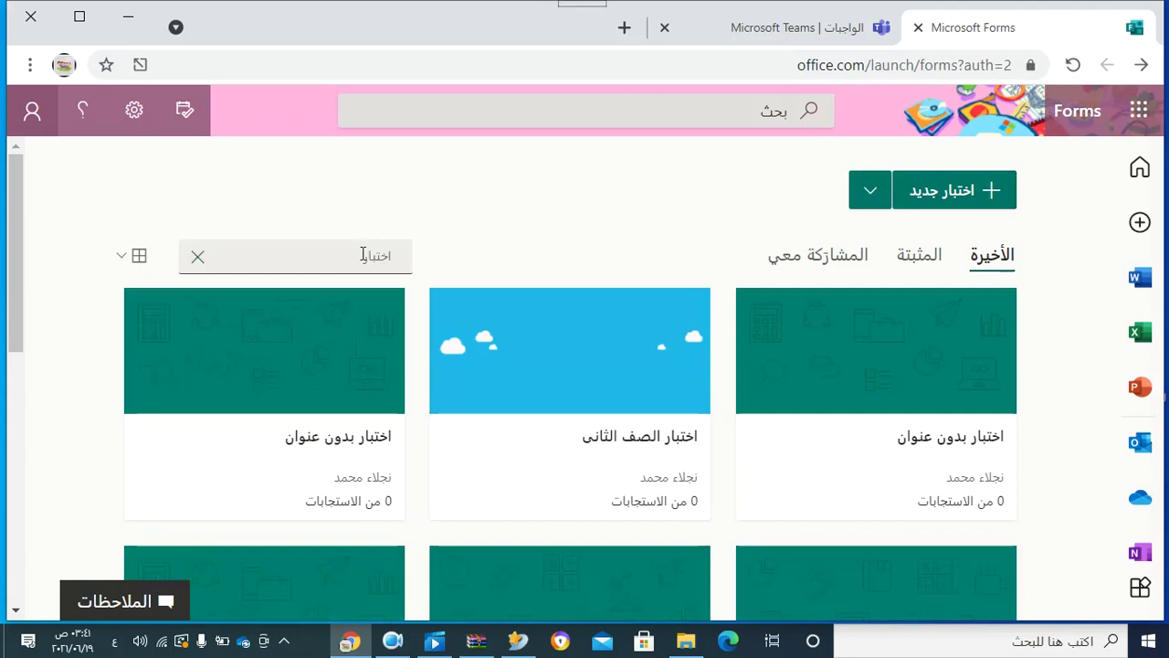
{"action": "type", "text": "بار الصف"}
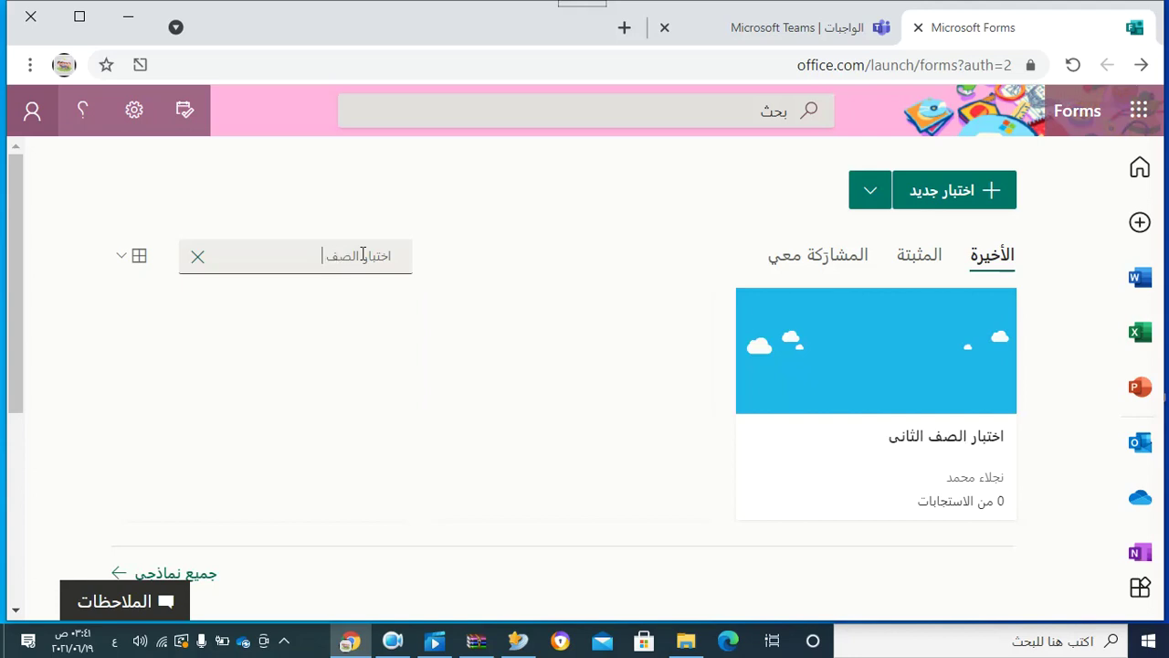
{"action": "type", "text": " الثالث"}
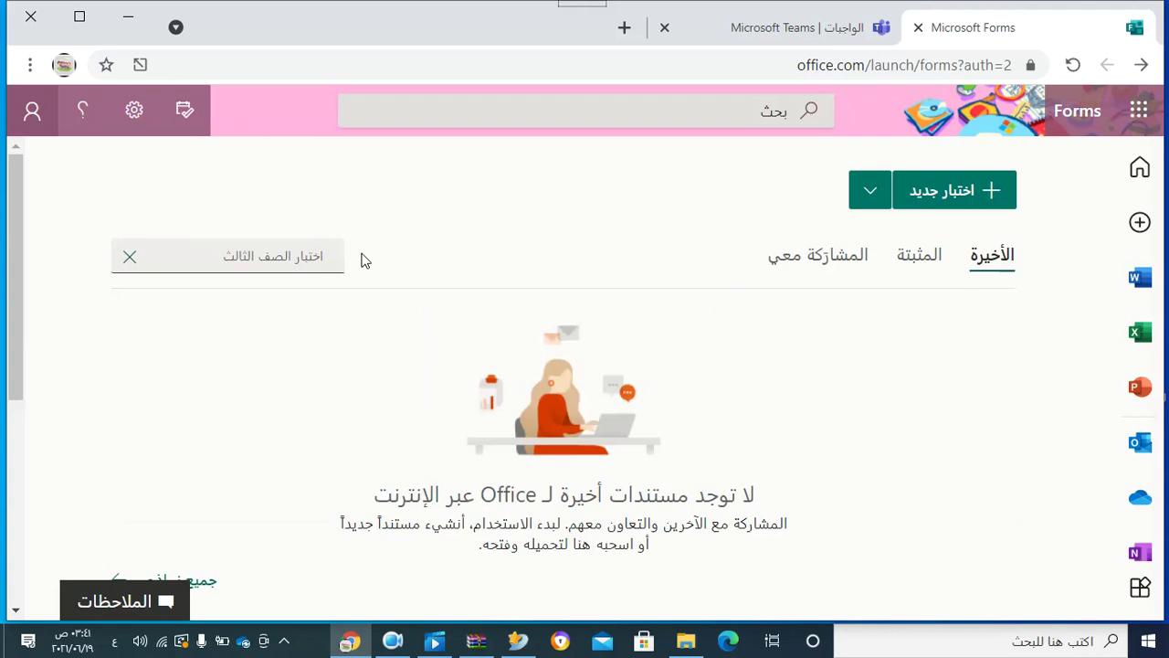
Change the filter text to "اختبار الصف الثانى" and view the options of the quiz with that title
{"action": "key", "text": "BackSpace"}
{"action": "key", "text": "BackSpace"}
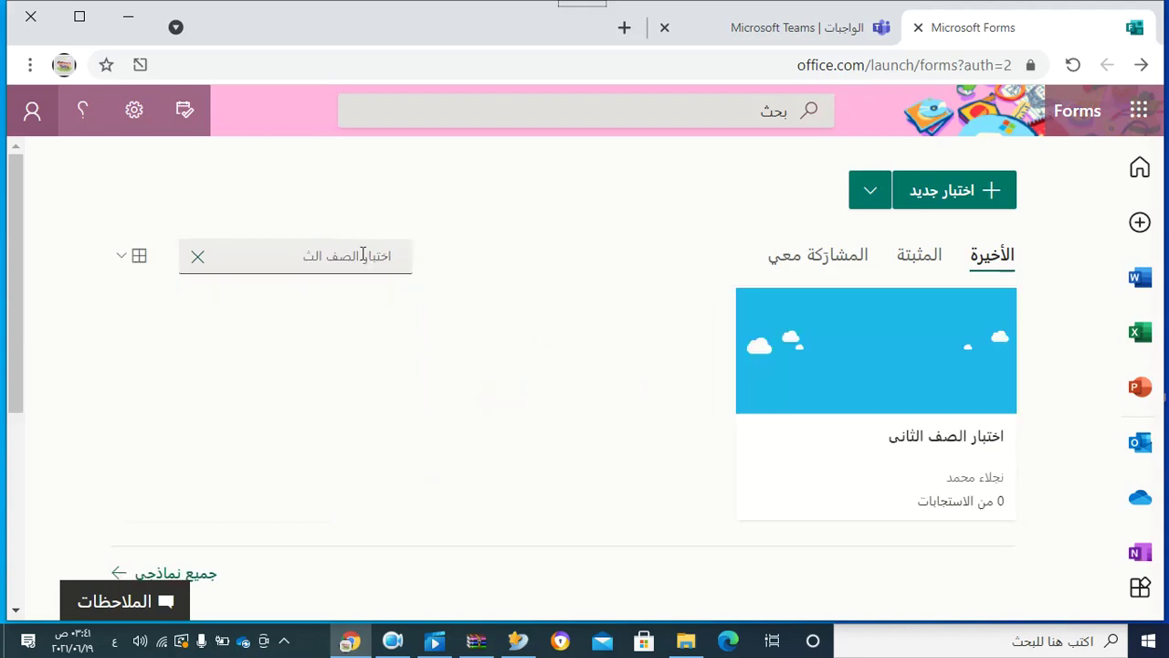
{"action": "type", "text": "انى"}
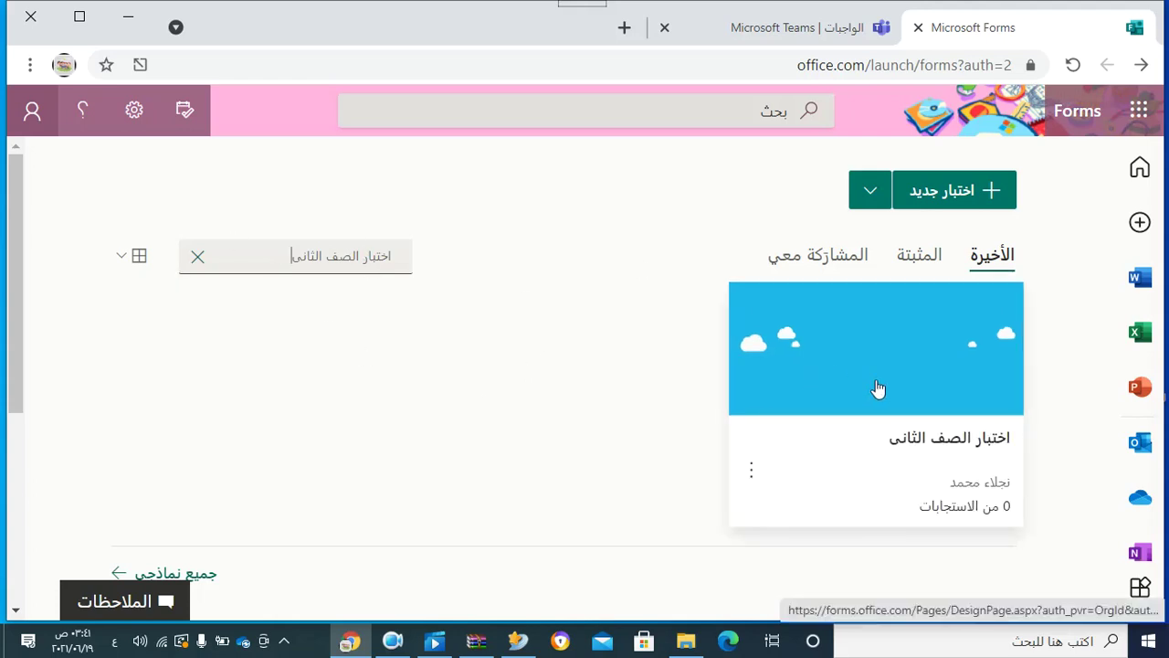
{"action": "left_click", "coordinate": [757, 472]}
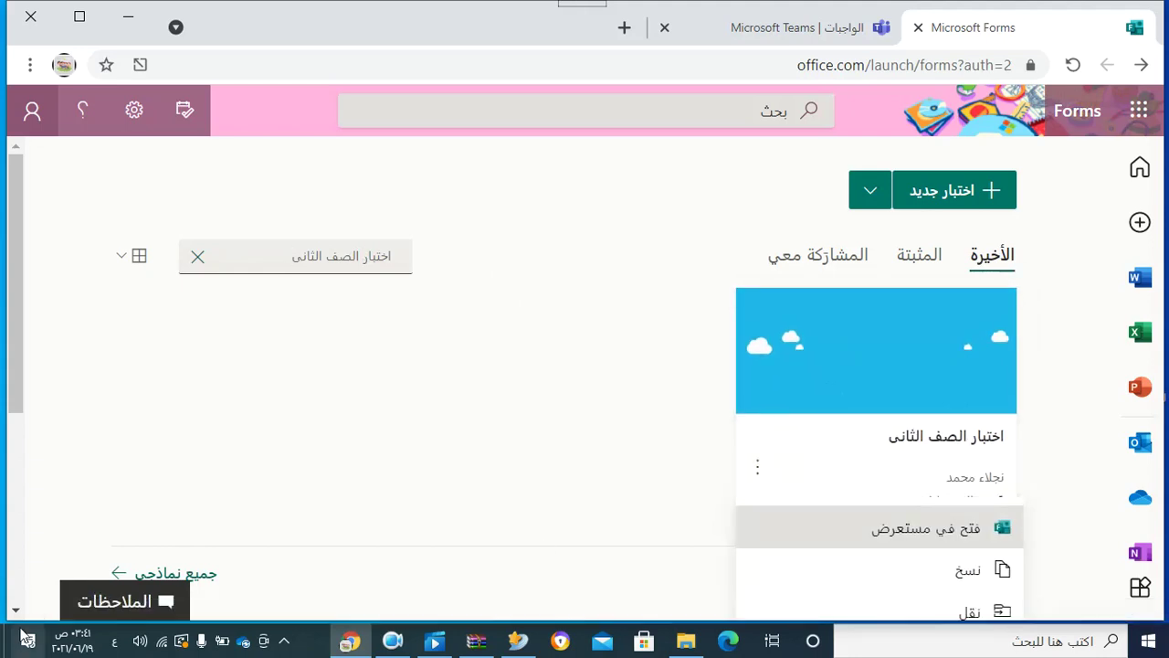
{"action": "scroll", "coordinate": [18, 614], "scroll_direction": "down", "scroll_amount": 3}
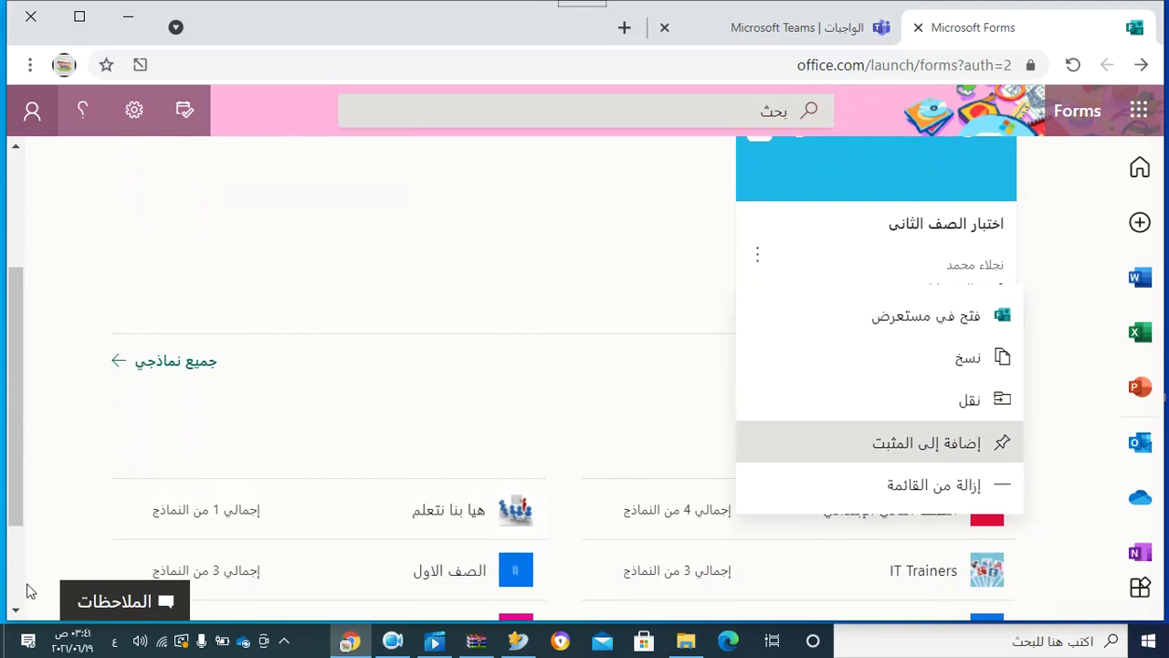
Open the page with all of the account's forms, check the deleted forms, and return to the list of all forms
{"action": "left_click", "coordinate": [155, 358]}
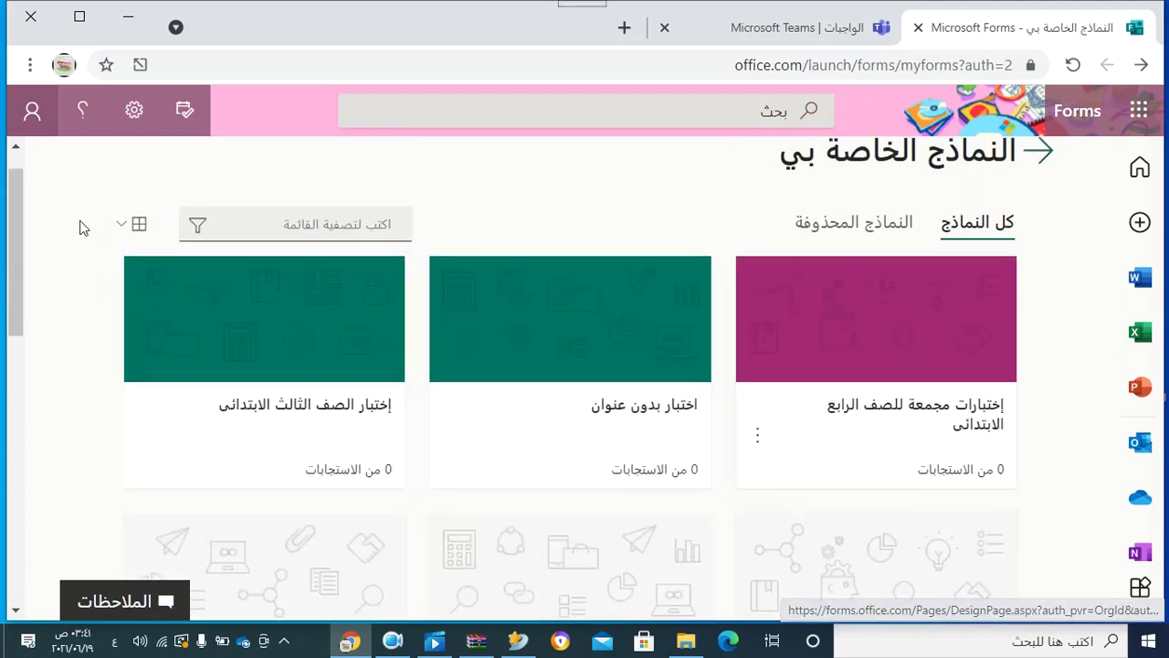
{"action": "left_click", "coordinate": [842, 230]}
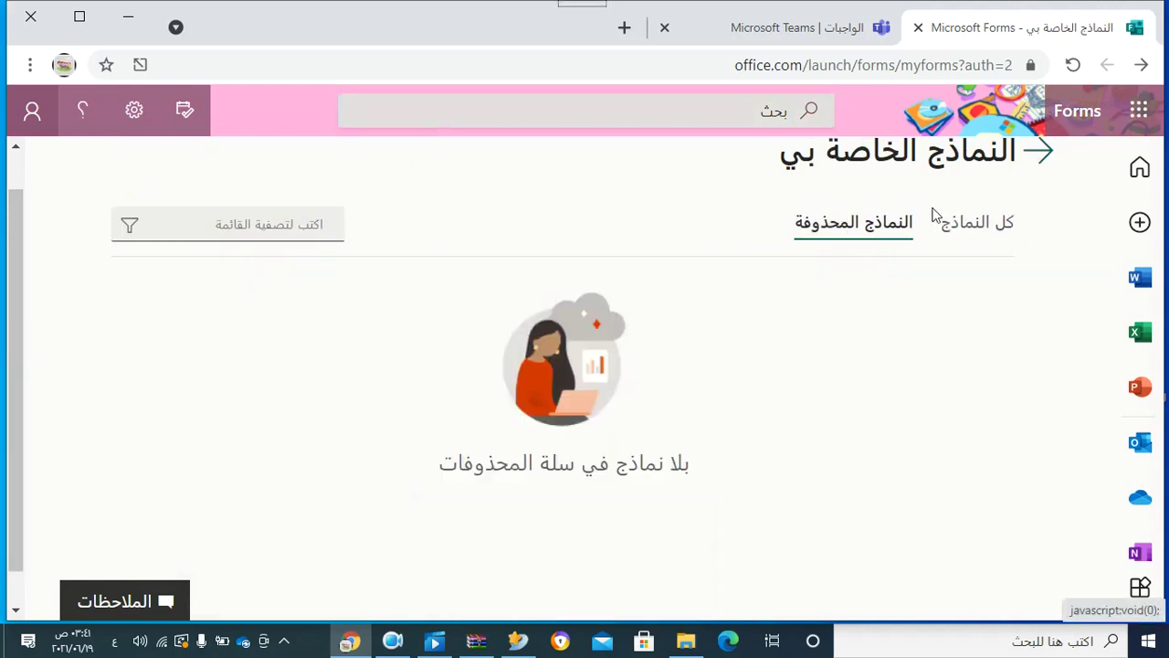
{"action": "left_click", "coordinate": [957, 224]}
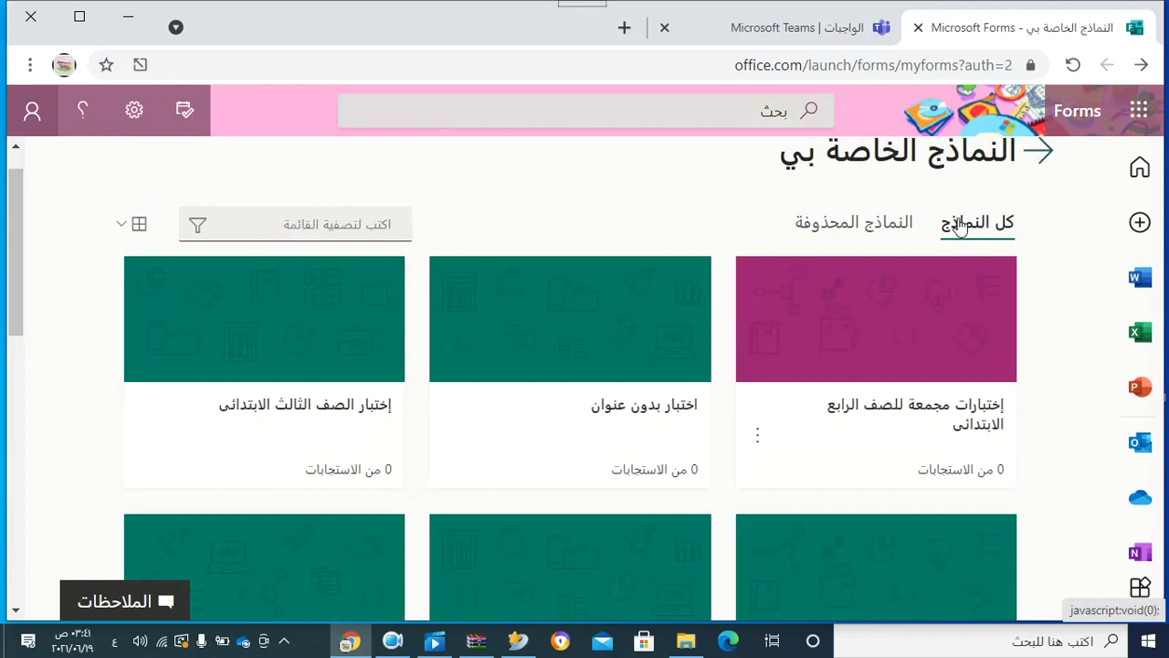
Delete the form "إختبارات مجمعة للصف الرابع الابتدائى" from the list of all forms
{"action": "left_click", "coordinate": [750, 441]}
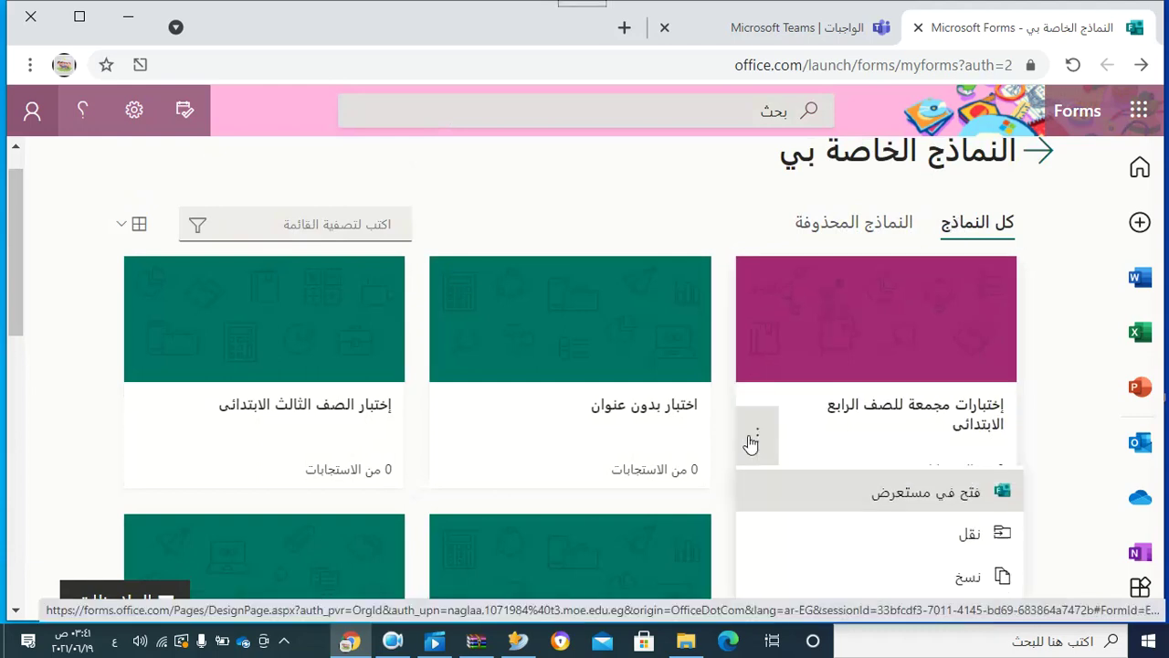
{"action": "left_click", "coordinate": [16, 609]}
{"action": "scroll", "coordinate": [19, 610], "scroll_direction": "down", "scroll_amount": 1}
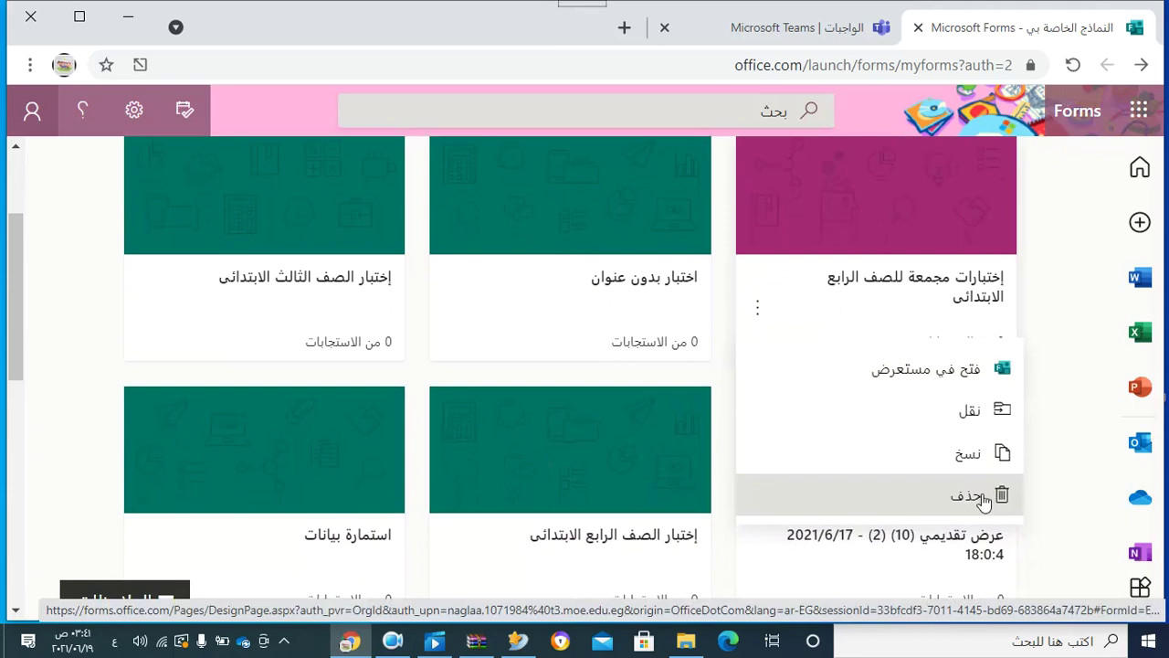
{"action": "left_click", "coordinate": [969, 496]}
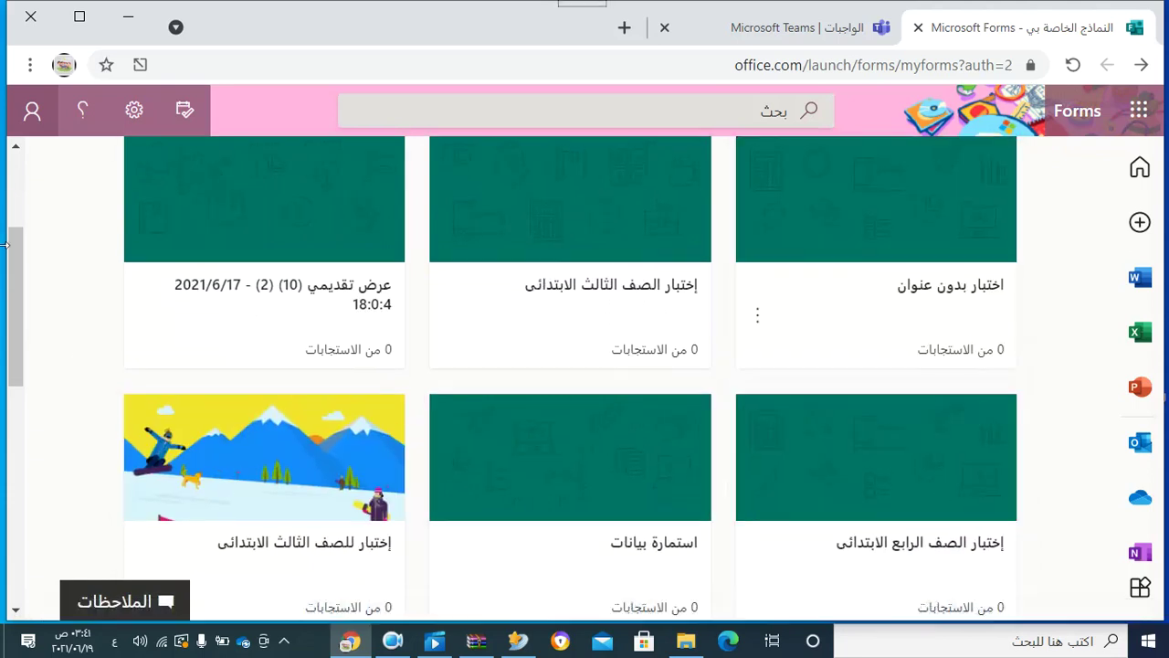
Restore the form "إختبارات مجمعة للصف الرابع الابتدائى" from the deleted forms
{"action": "scroll", "coordinate": [16, 162], "scroll_direction": "up", "scroll_amount": 3}
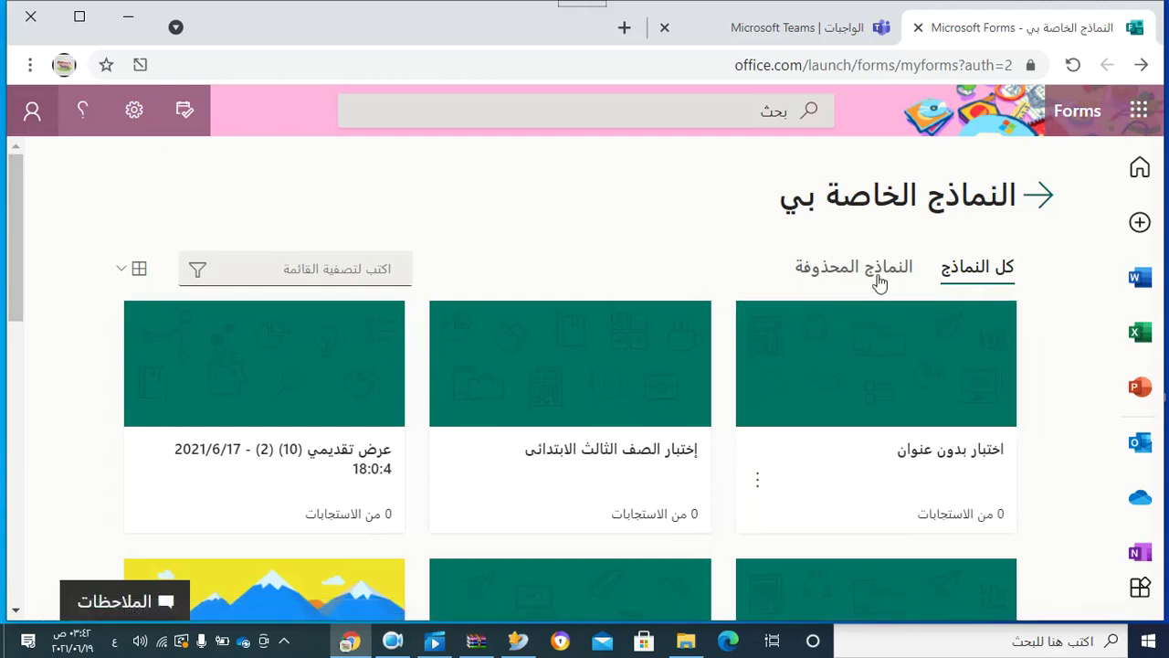
{"action": "left_click", "coordinate": [875, 279]}
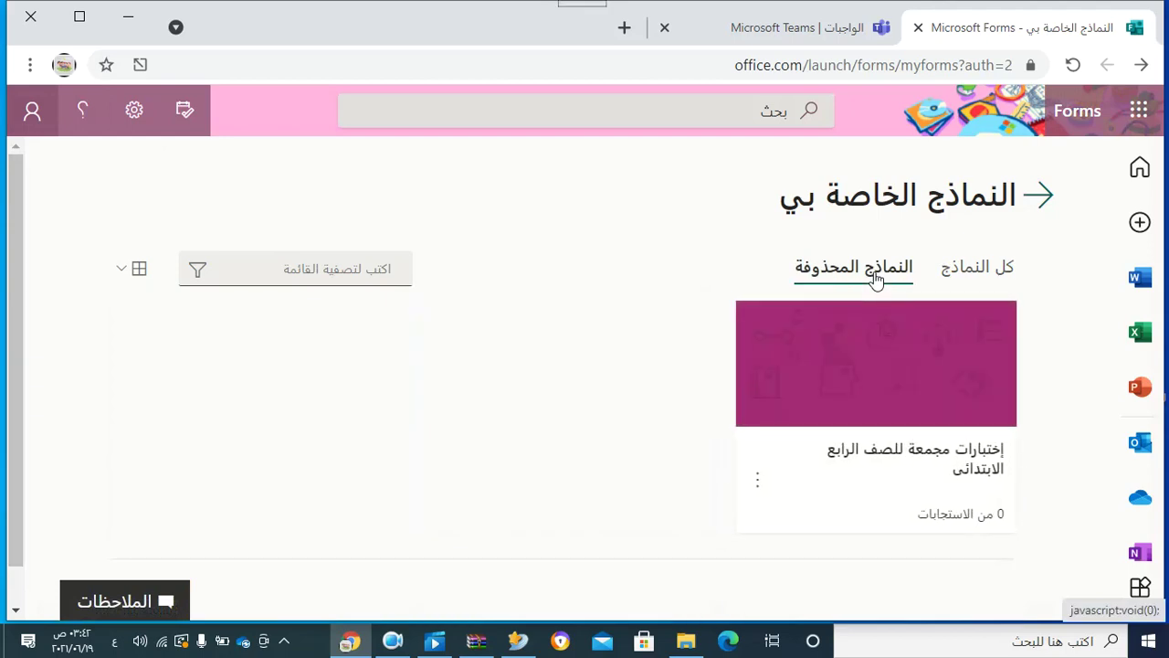
{"action": "left_click", "coordinate": [751, 490]}
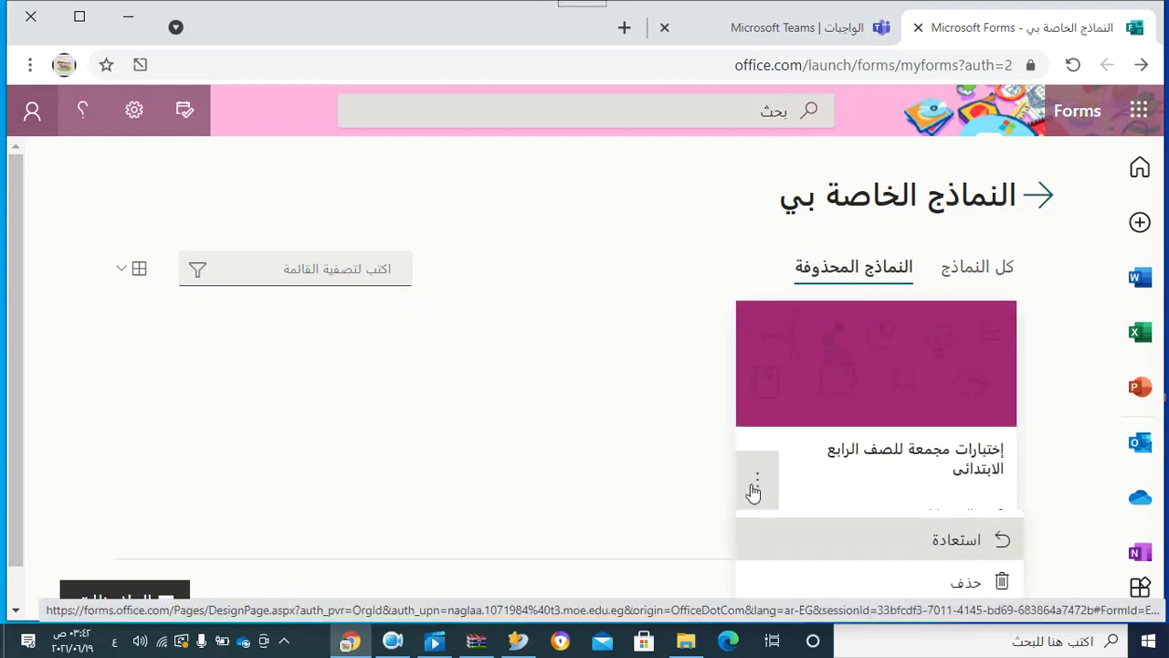
{"action": "left_click", "coordinate": [797, 532]}
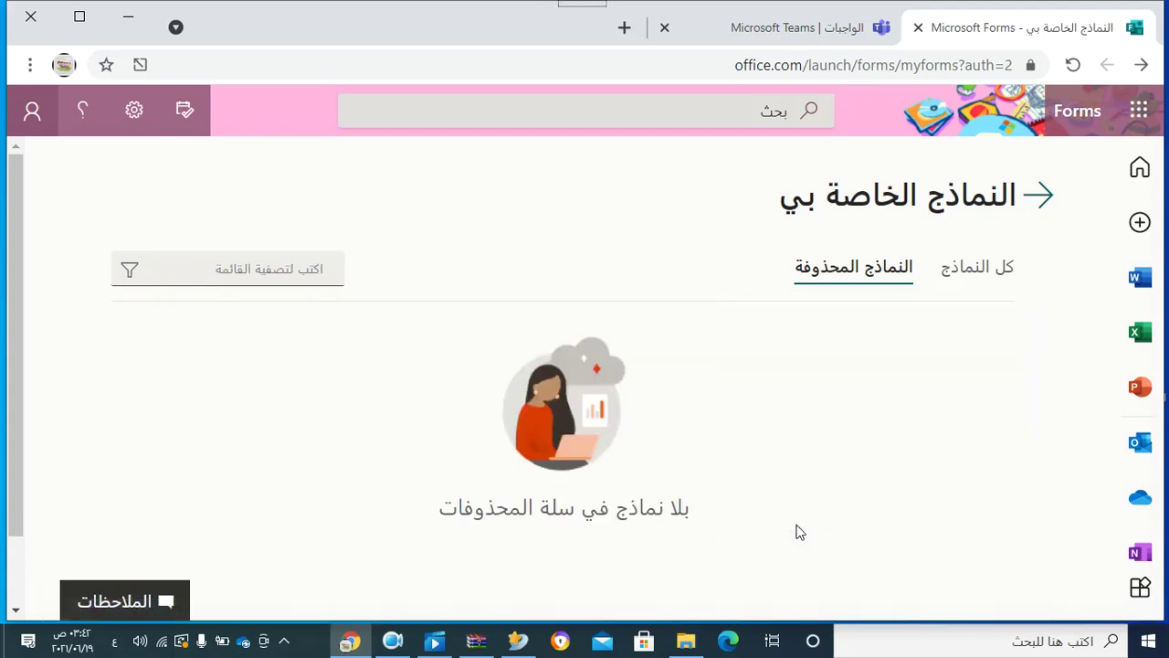
Return to the Forms home page and show the recent forms as a list and again as thumbnails
{"action": "left_click", "coordinate": [1041, 196]}
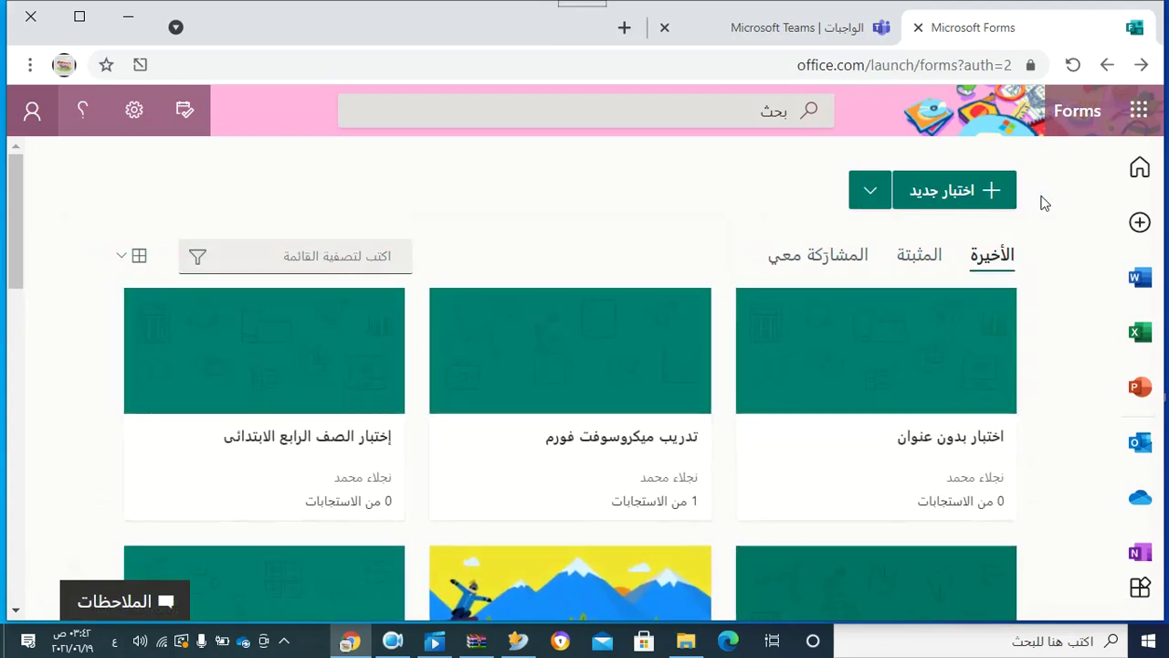
{"action": "left_click", "coordinate": [121, 261]}
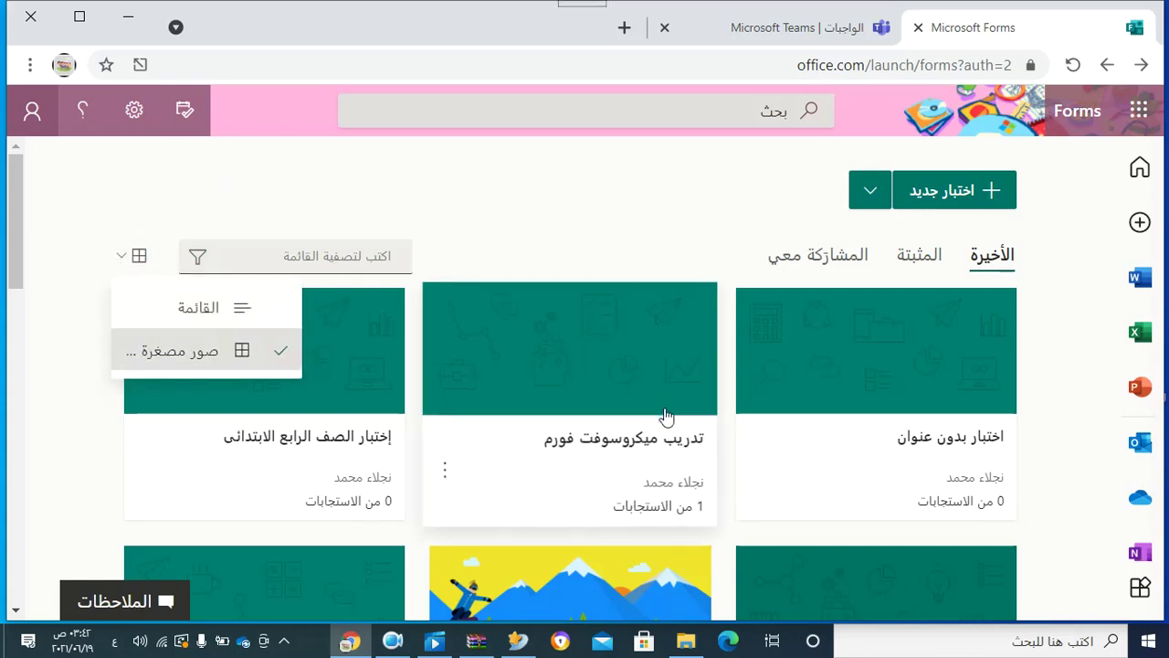
{"action": "left_click", "coordinate": [230, 325]}
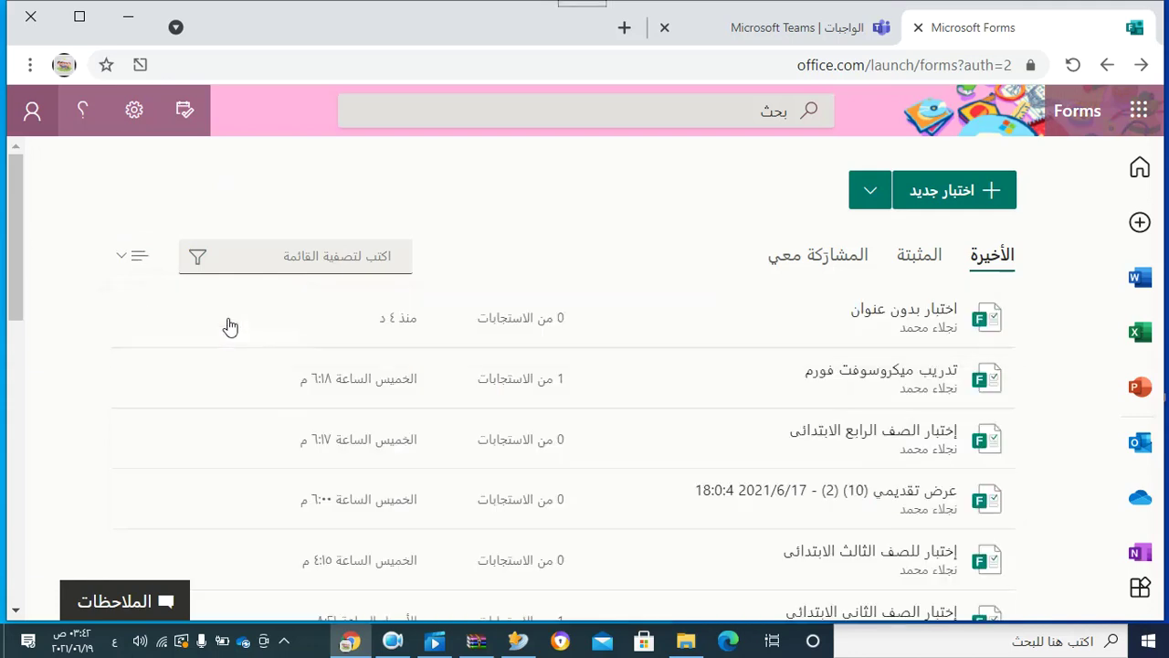
{"action": "left_click", "coordinate": [136, 266]}
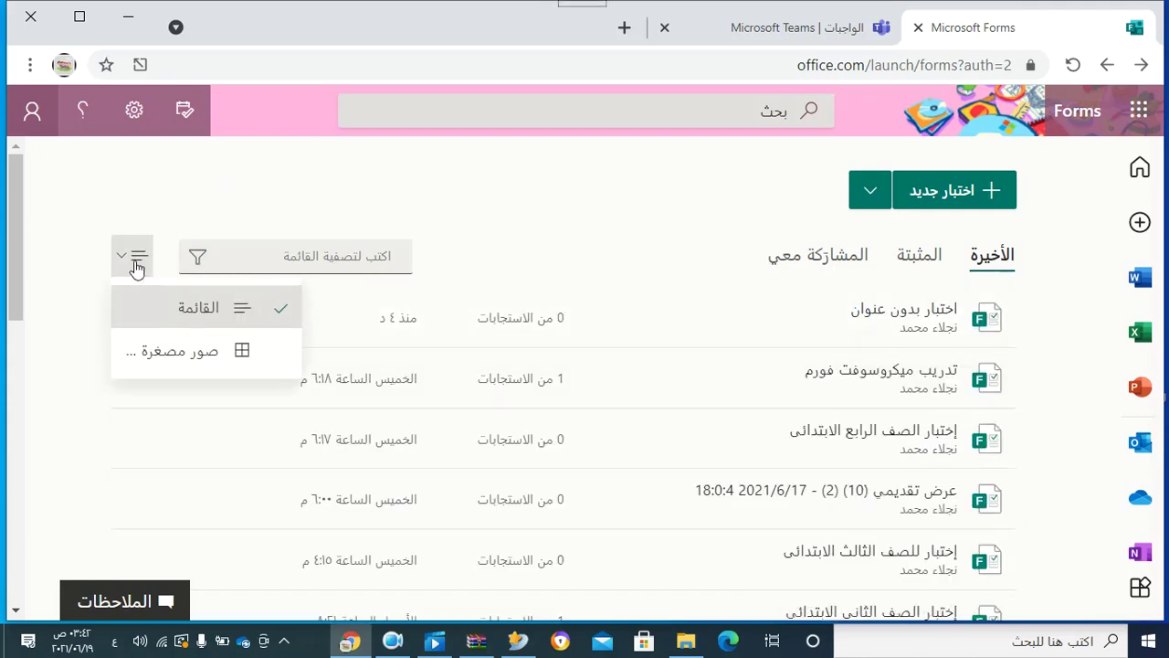
{"action": "left_click", "coordinate": [147, 347]}
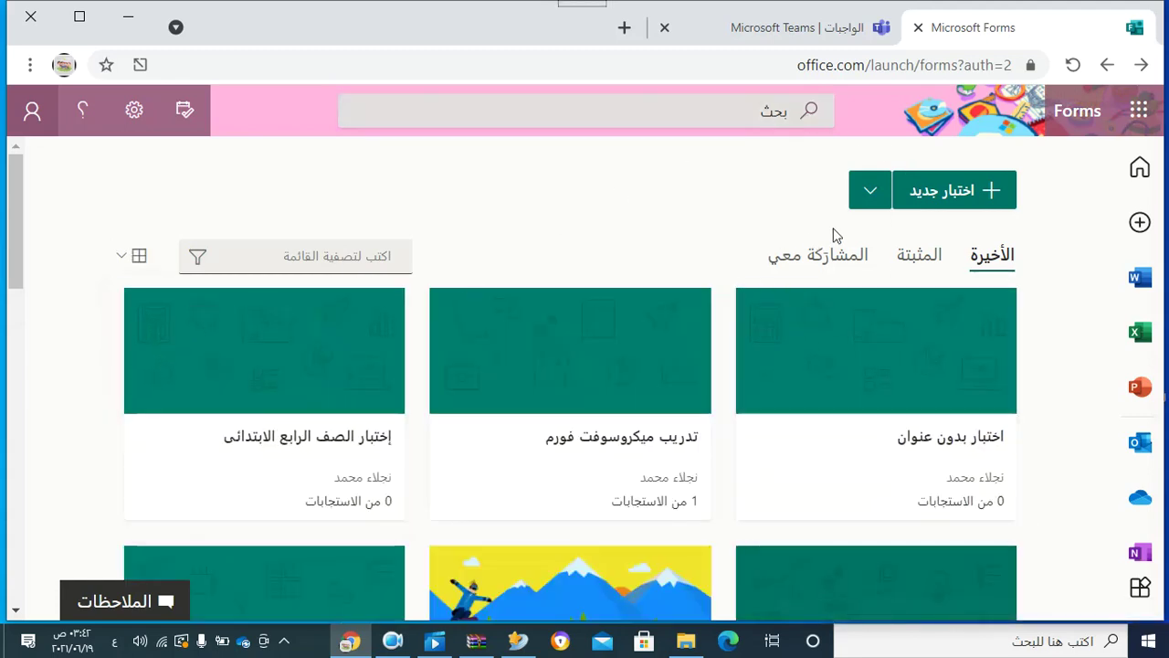
Create a new quiz and open its settings to review the quiz, respondent and response options
{"action": "left_click", "coordinate": [931, 203]}
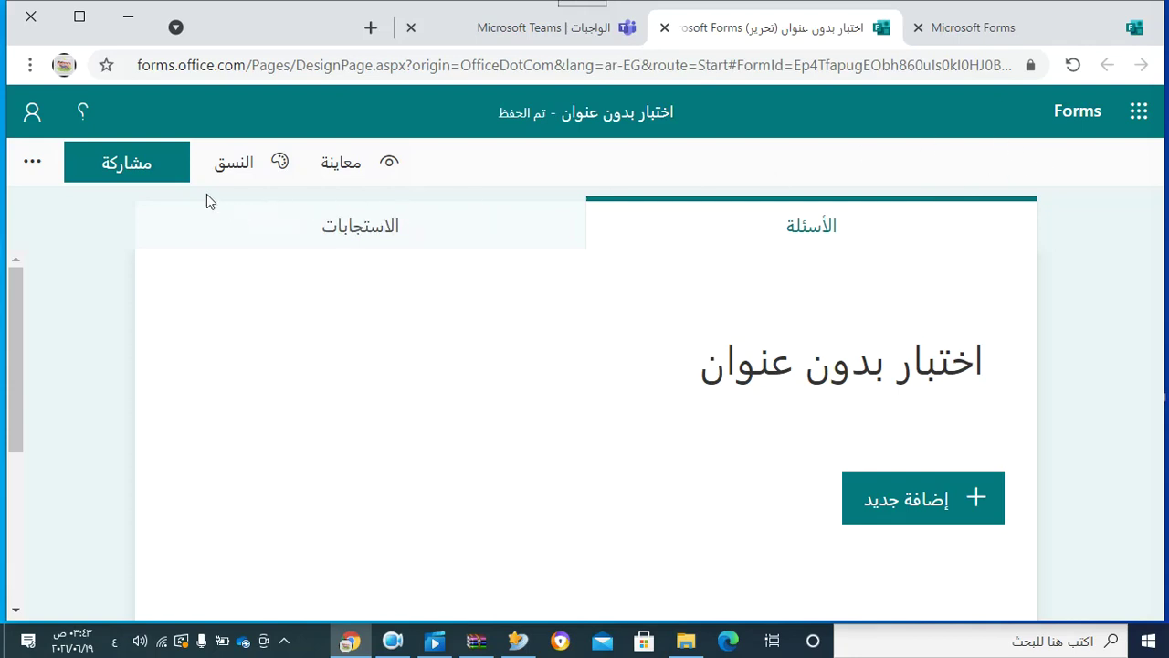
{"action": "left_click", "coordinate": [33, 168]}
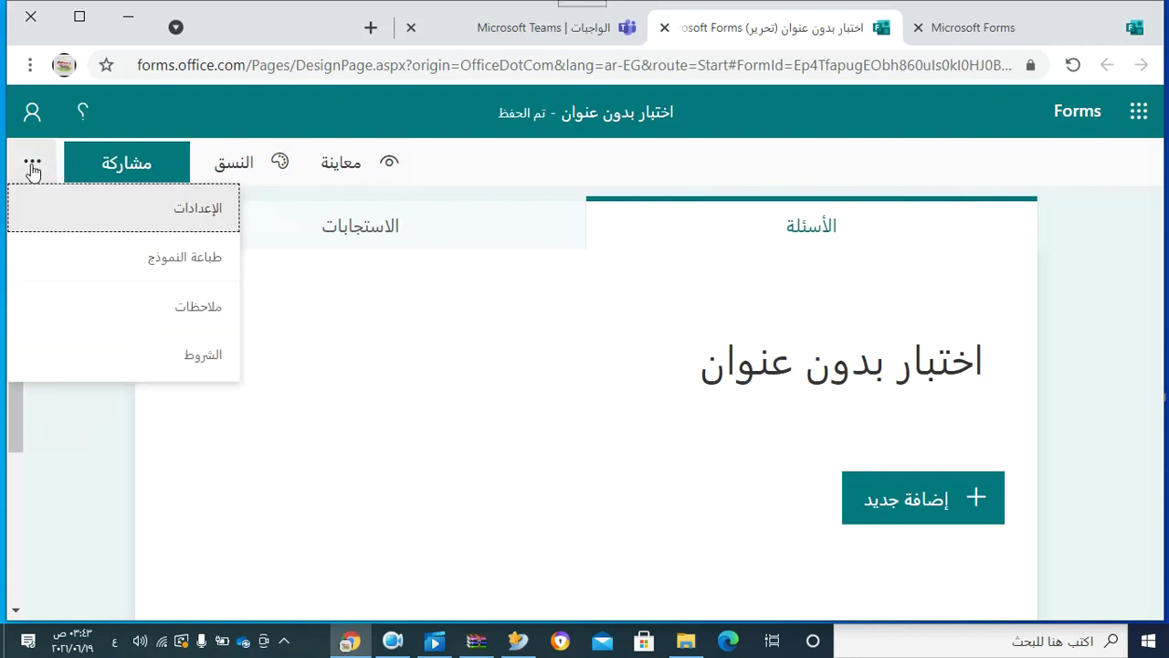
{"action": "left_click", "coordinate": [164, 208]}
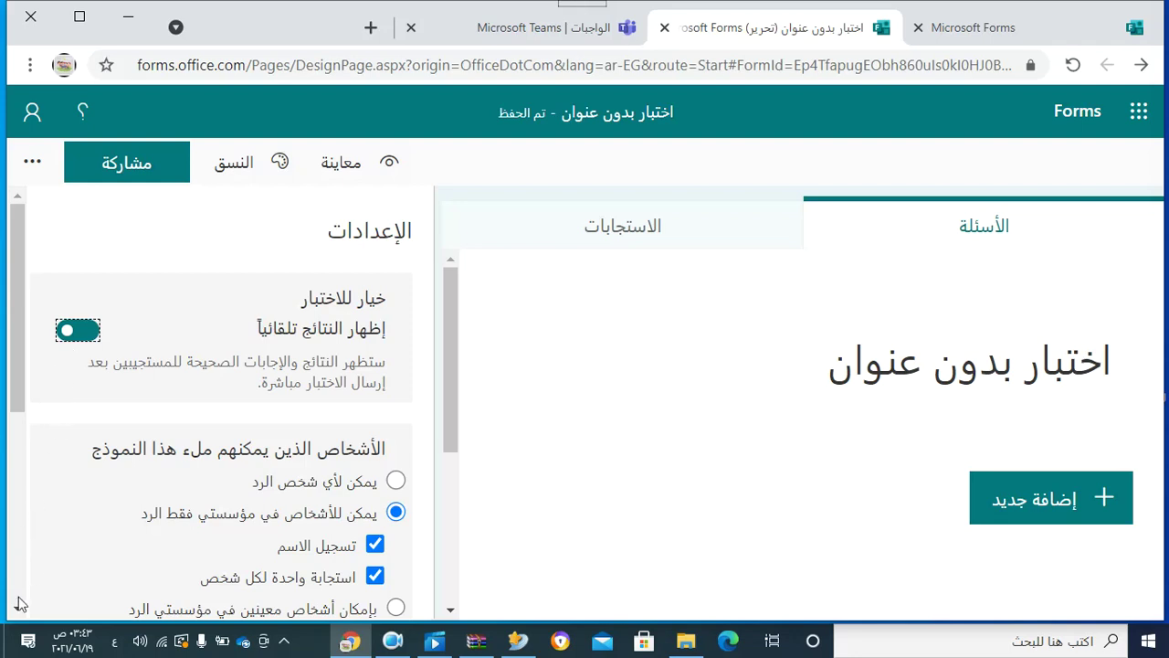
{"action": "scroll", "coordinate": [20, 603], "scroll_direction": "down", "scroll_amount": 4}
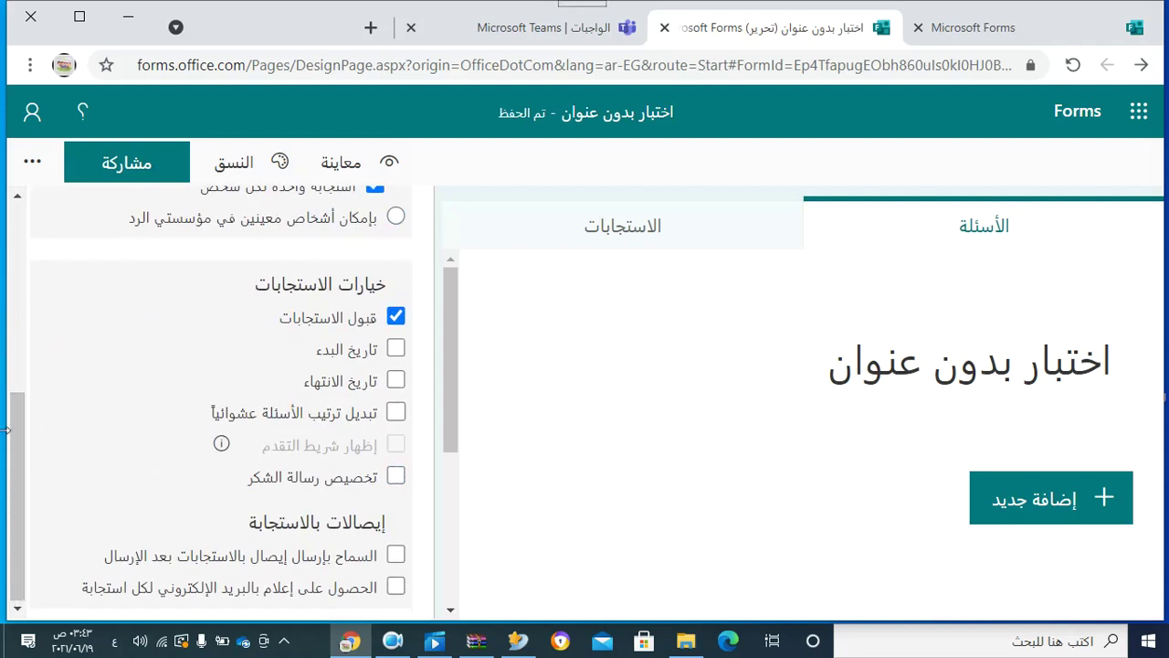
Try the respondent options for the whole organization and for specific people, and set the quiz so that anyone can respond
{"action": "left_click", "coordinate": [13, 360]}
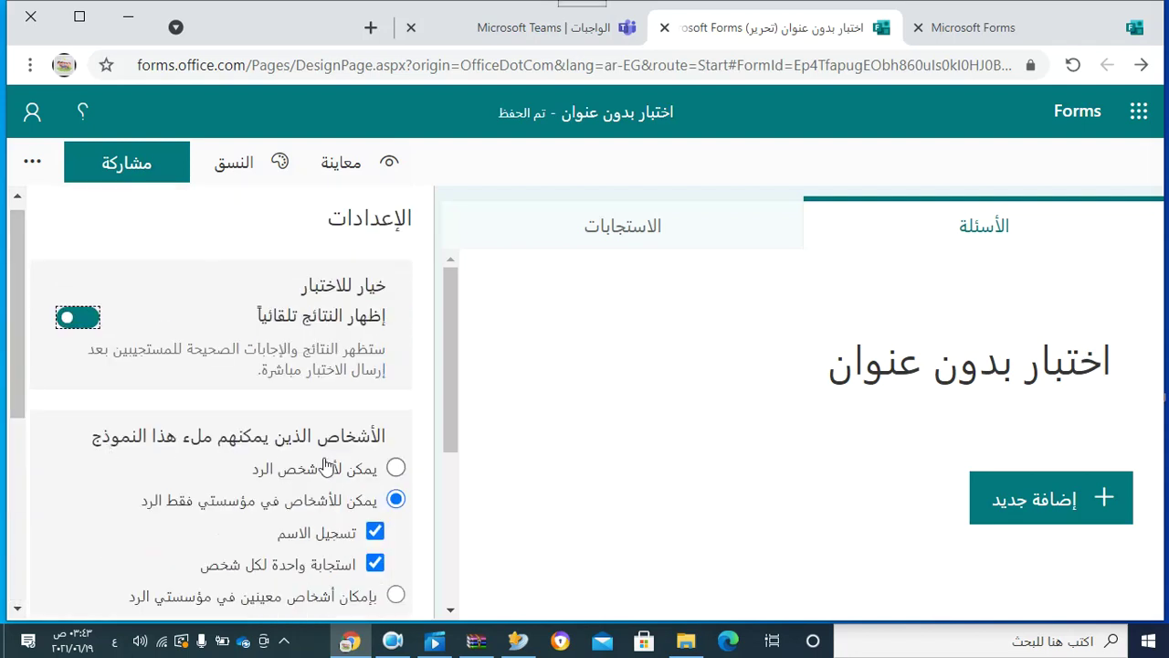
{"action": "left_click", "coordinate": [396, 468]}
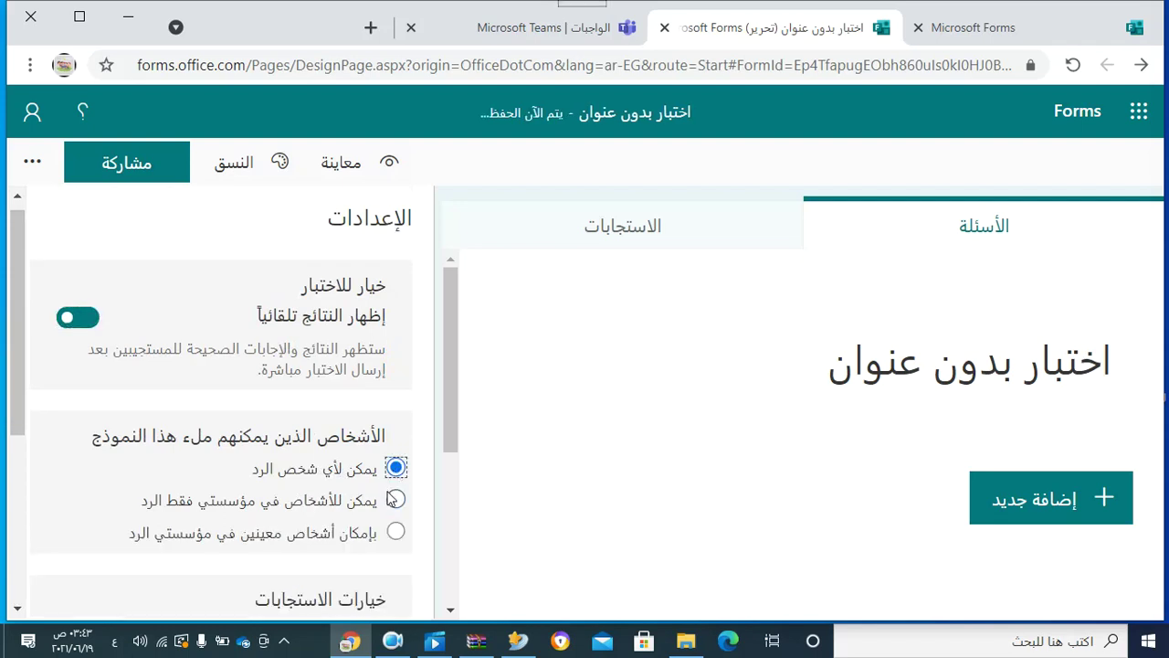
{"action": "left_click", "coordinate": [396, 499]}
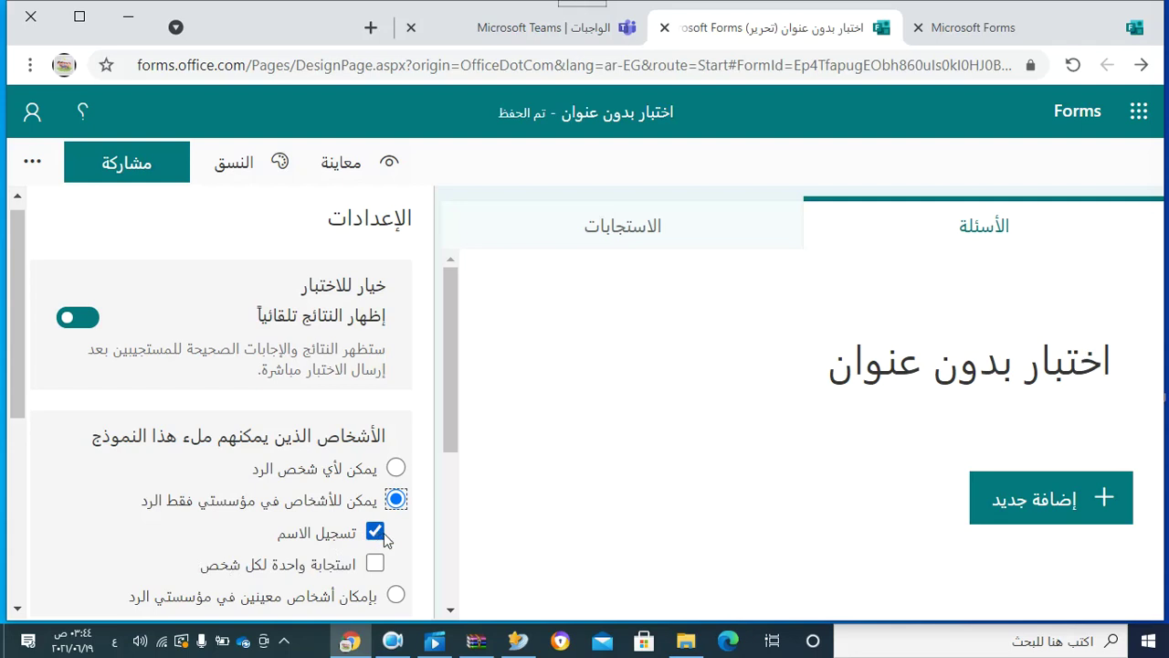
{"action": "left_click", "coordinate": [396, 468]}
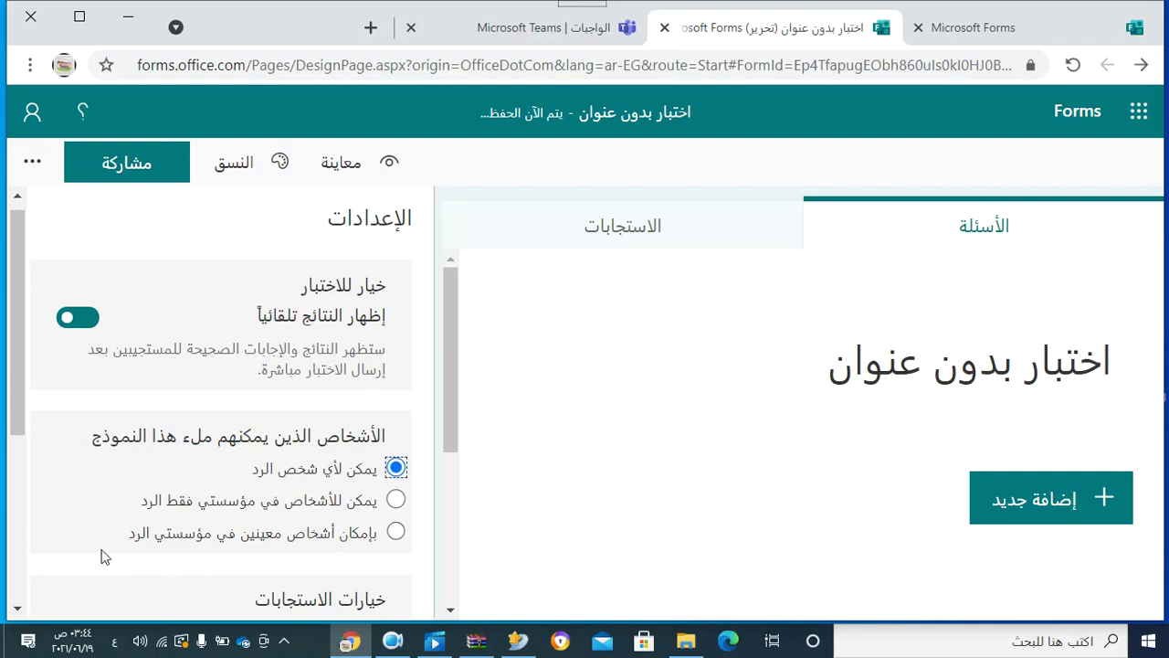
{"action": "left_click", "coordinate": [397, 531]}
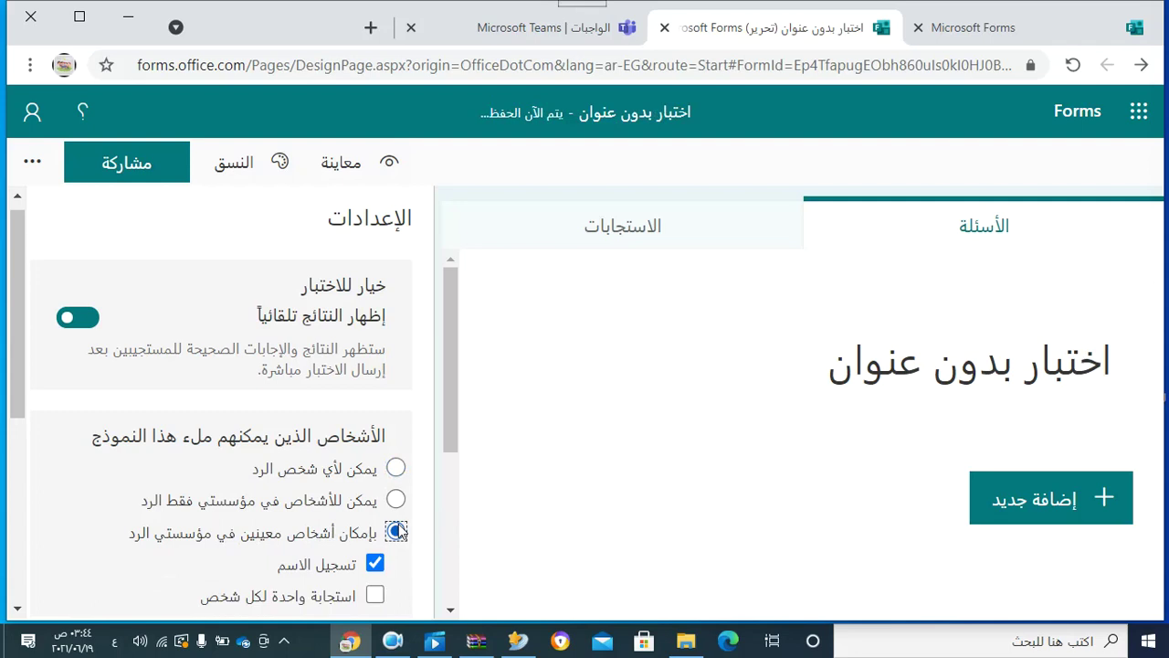
{"action": "left_click", "coordinate": [395, 469]}
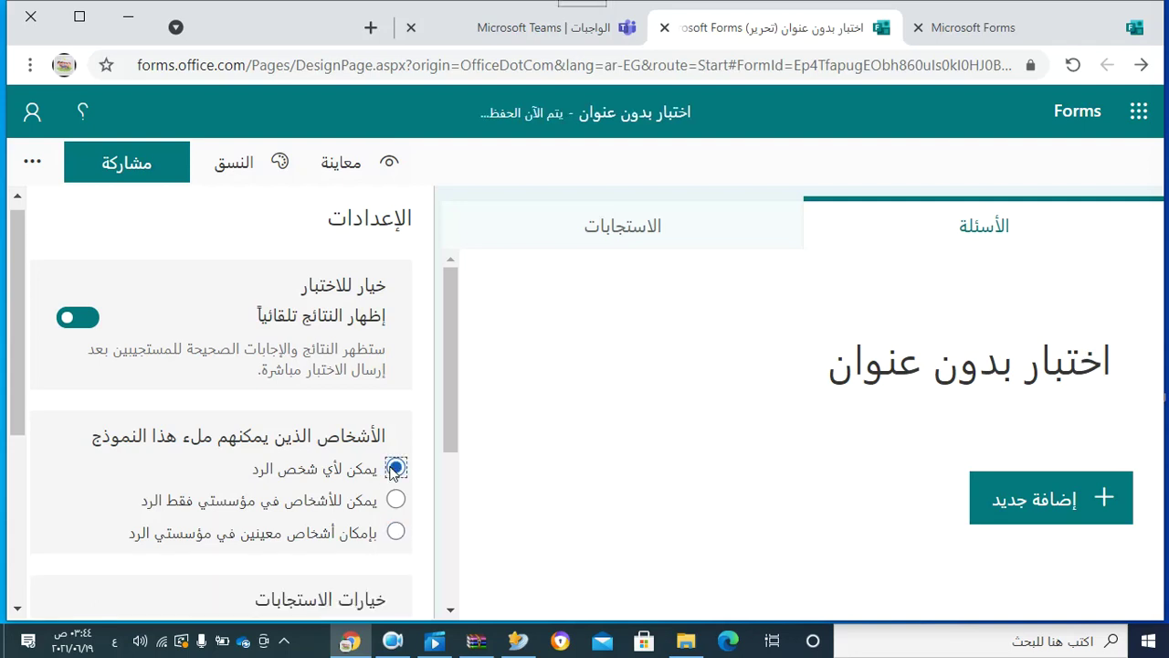
Turn off accepting responses, enter the recipient message "الفورم مغلق", and turn accepting responses back on
{"action": "scroll", "coordinate": [24, 607], "scroll_direction": "down", "scroll_amount": 3}
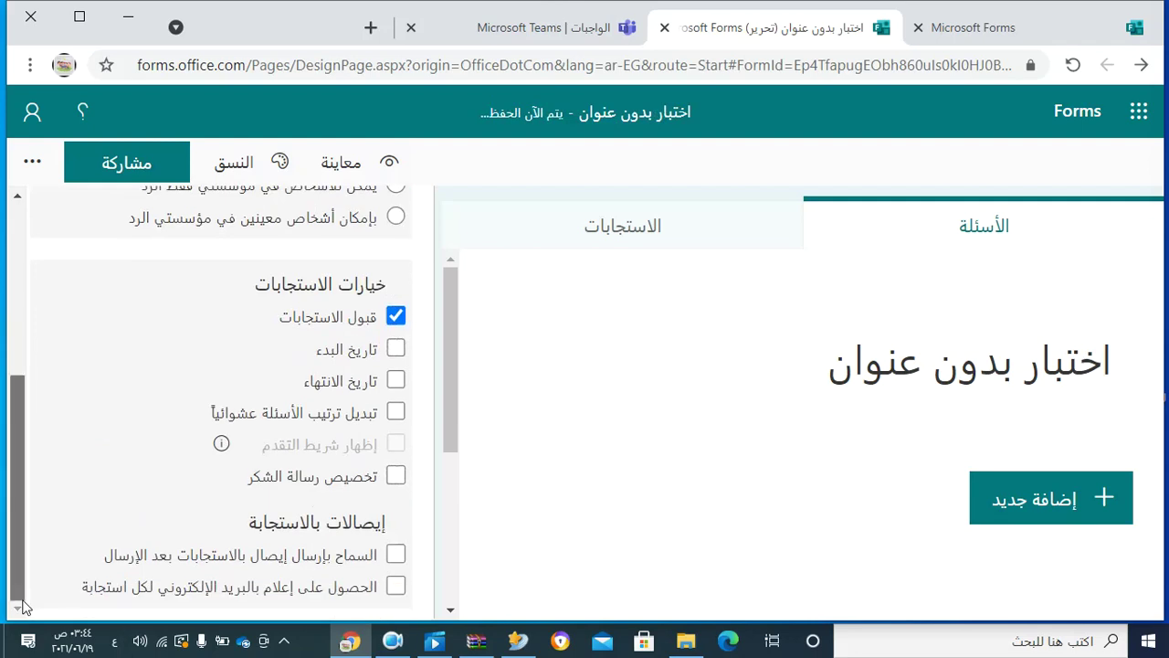
{"action": "left_click", "coordinate": [395, 318]}
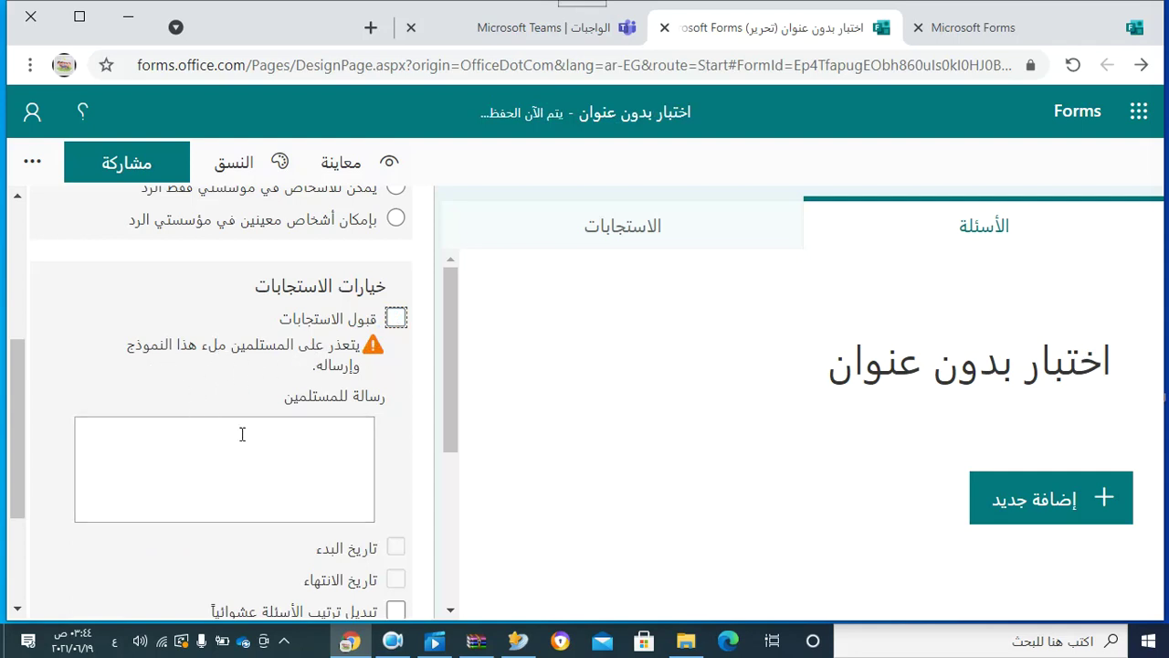
{"action": "left_click", "coordinate": [354, 444]}
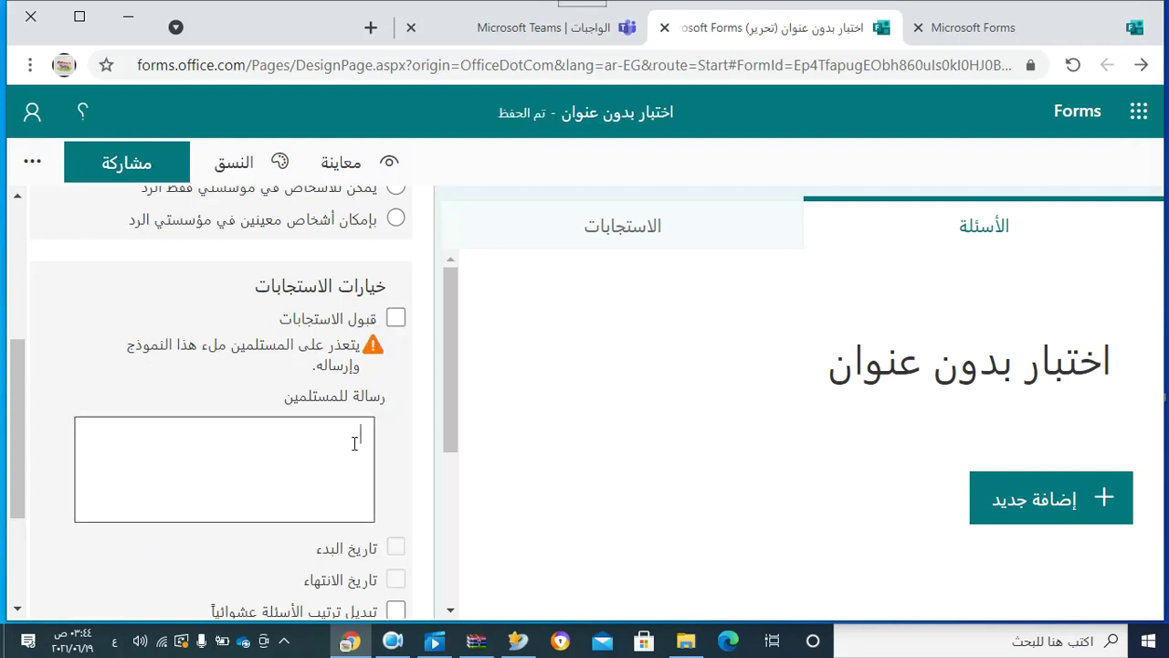
{"action": "type", "text": "عذ"}
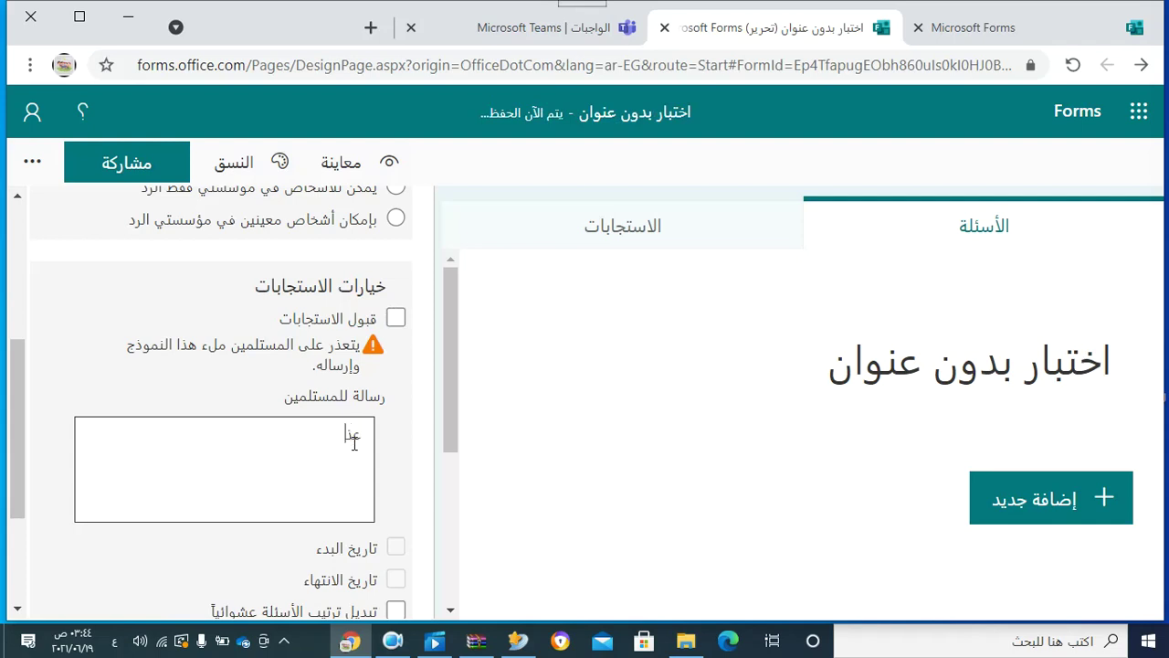
{"action": "type", "text": "را"}
{"action": "key", "text": "BackSpace"}
{"action": "key", "text": "BackSpace"}
{"action": "key", "text": "BackSpace"}
{"action": "key", "text": "BackSpace"}
{"action": "type", "text": "الفورم مغلق"}
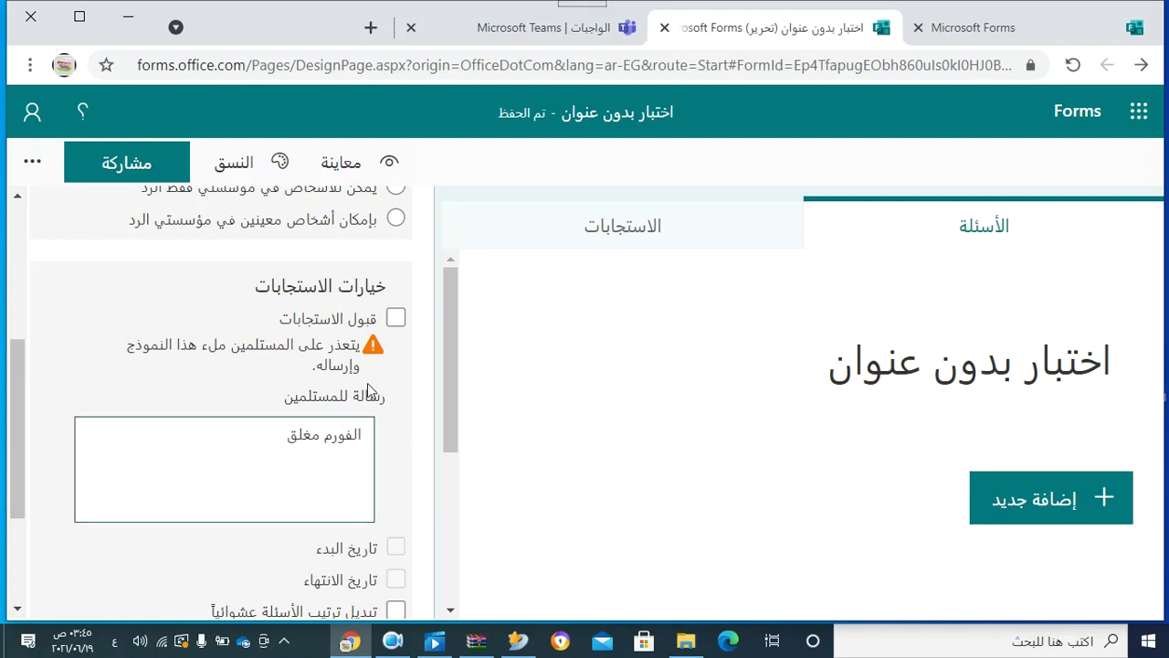
{"action": "left_click", "coordinate": [394, 319]}
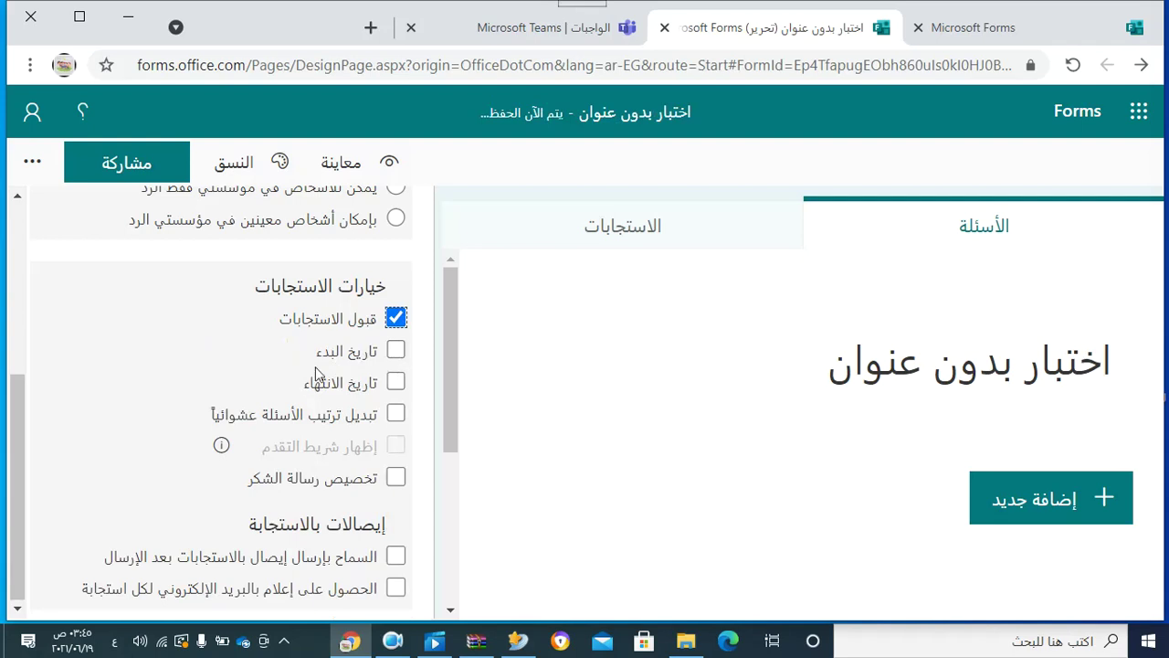
Enable the quiz's start date of 19/06/2021 and set its start time to 08:30 AM
{"action": "left_click", "coordinate": [398, 353]}
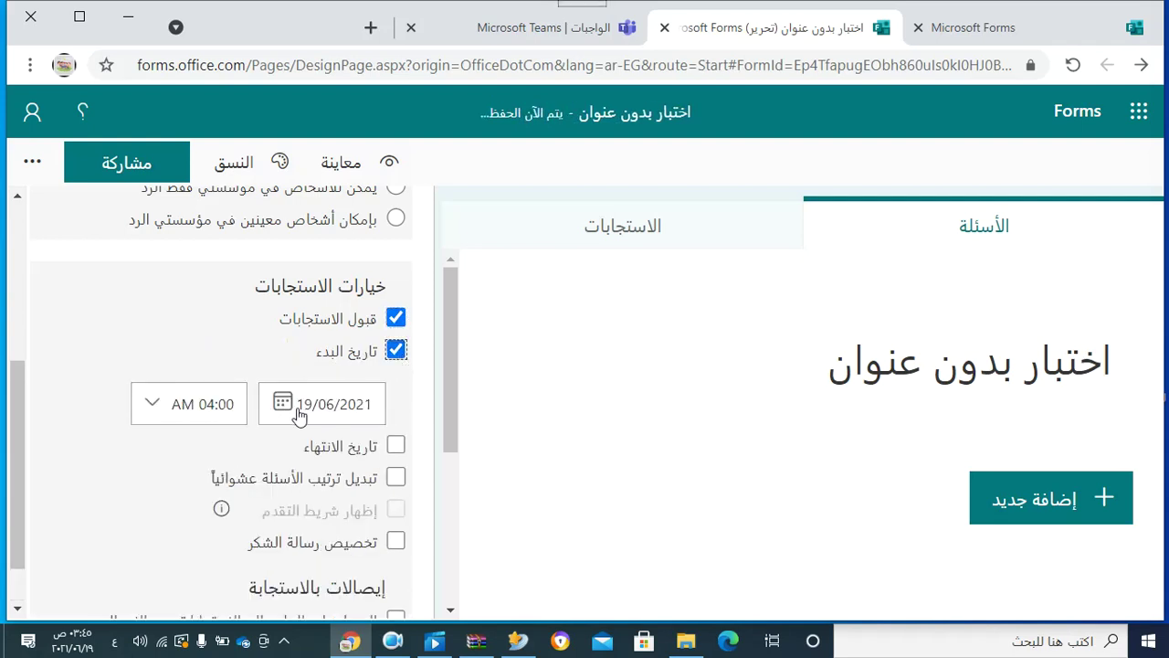
{"action": "left_click", "coordinate": [153, 407]}
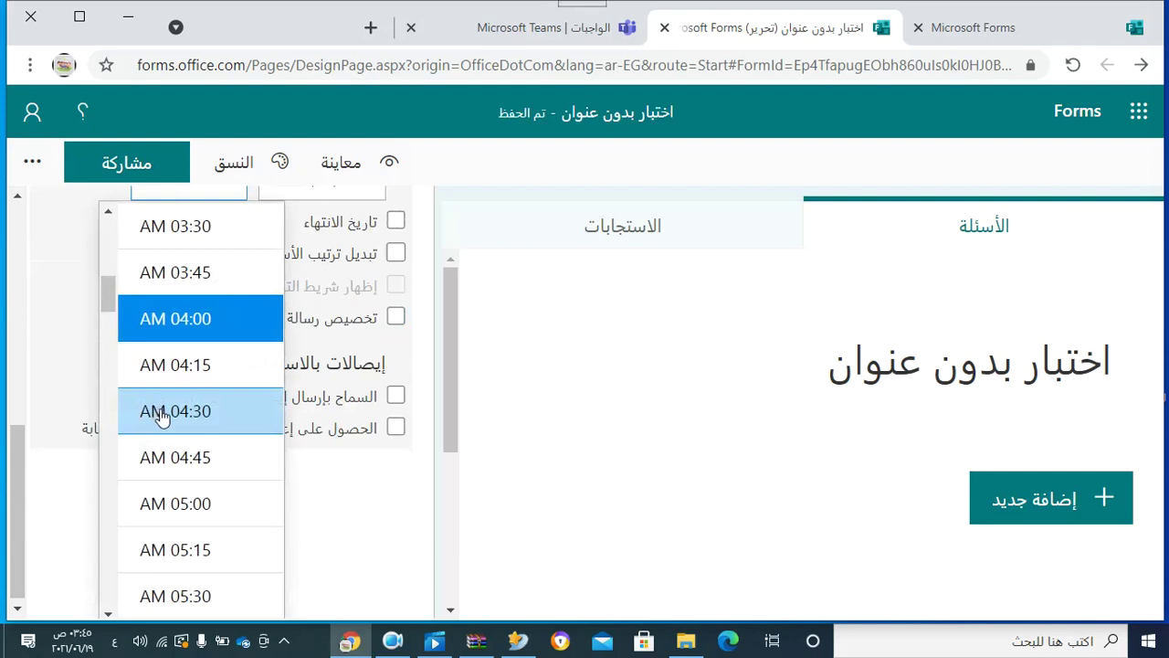
{"action": "left_click", "coordinate": [109, 613]}
{"action": "left_click", "coordinate": [109, 614]}
{"action": "left_click", "coordinate": [109, 613]}
{"action": "left_click", "coordinate": [109, 613]}
{"action": "left_click", "coordinate": [109, 614]}
{"action": "left_click", "coordinate": [108, 614]}
{"action": "left_click", "coordinate": [108, 613]}
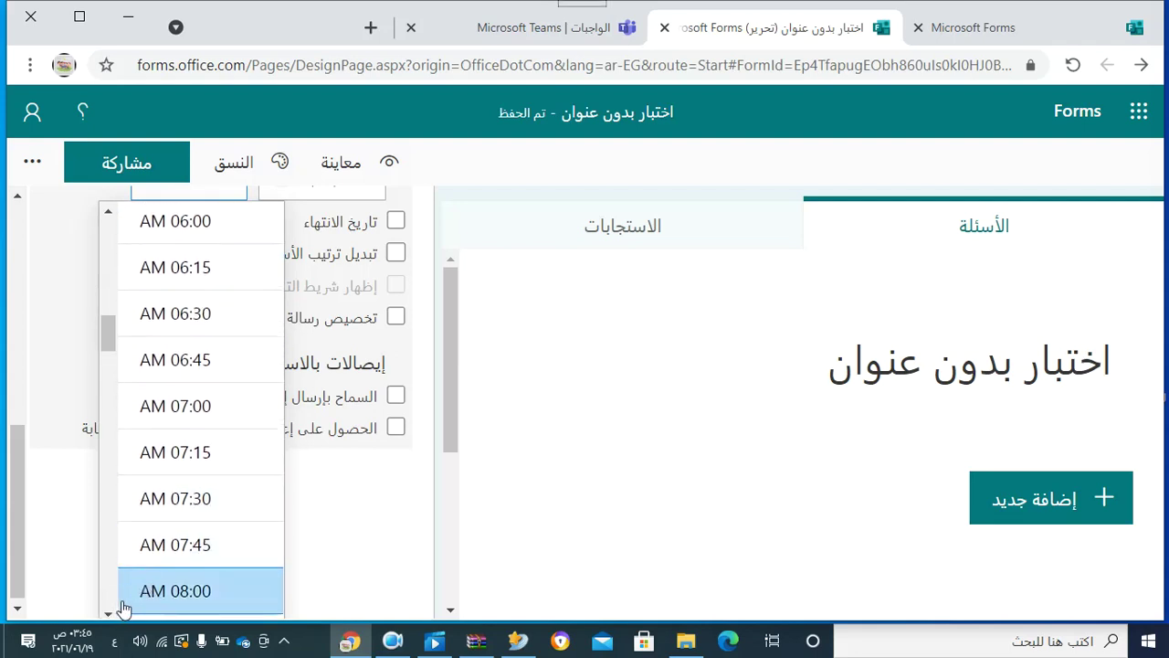
{"action": "left_click", "coordinate": [108, 613]}
{"action": "left_click", "coordinate": [109, 614]}
{"action": "left_click", "coordinate": [109, 614]}
{"action": "left_click", "coordinate": [109, 613]}
{"action": "left_click", "coordinate": [160, 525]}
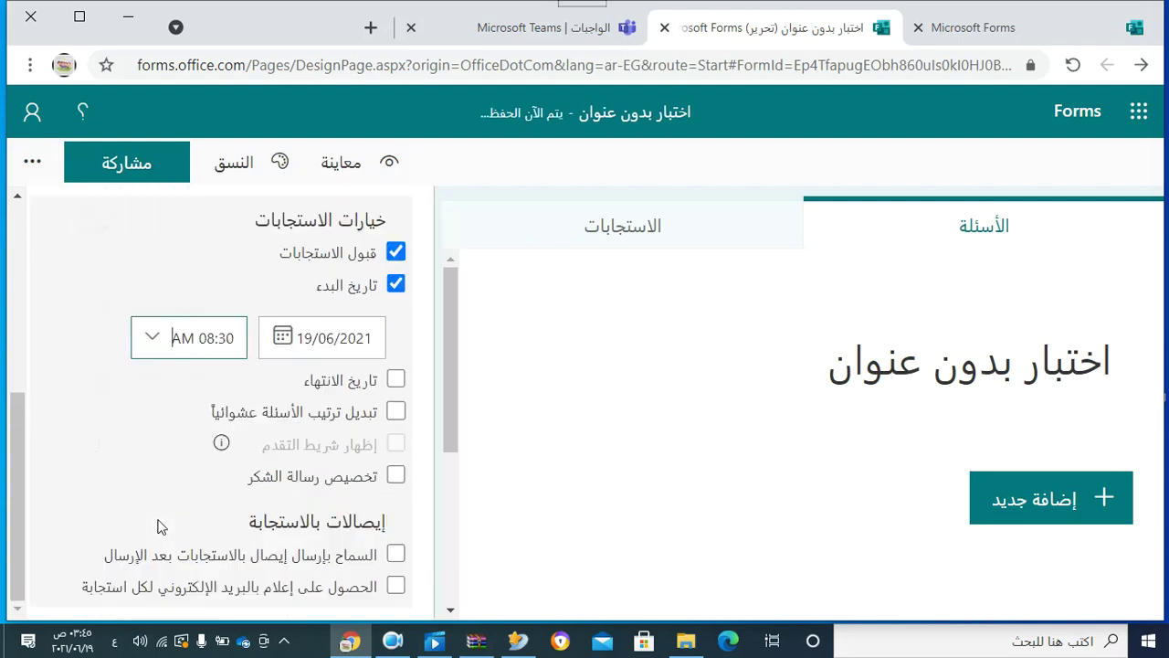
Enable the end date of 19/06/2021 with the time 09:00 AM, and change the start time to 08:00 AM
{"action": "left_click", "coordinate": [394, 381]}
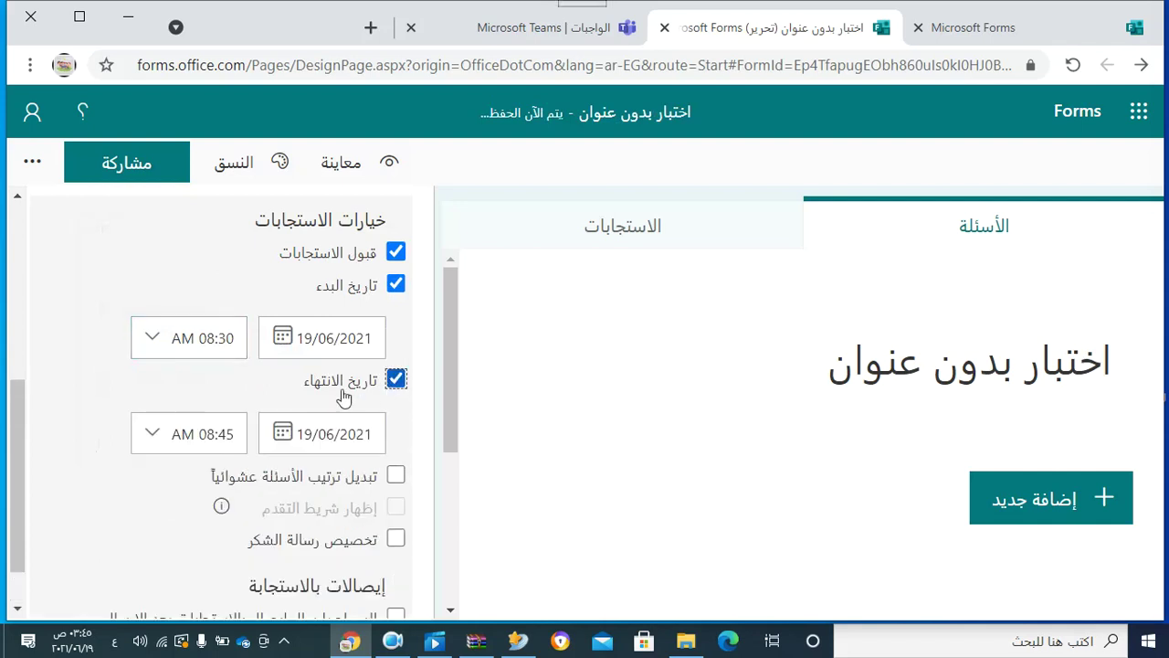
{"action": "left_click", "coordinate": [153, 437]}
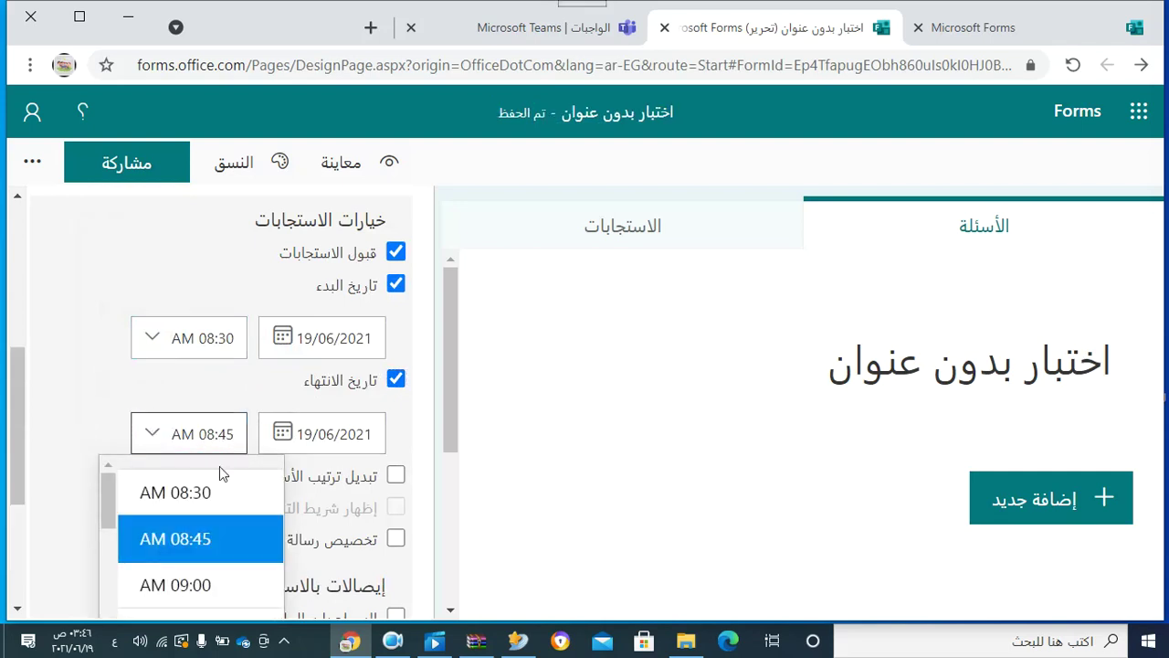
{"action": "left_click", "coordinate": [174, 584]}
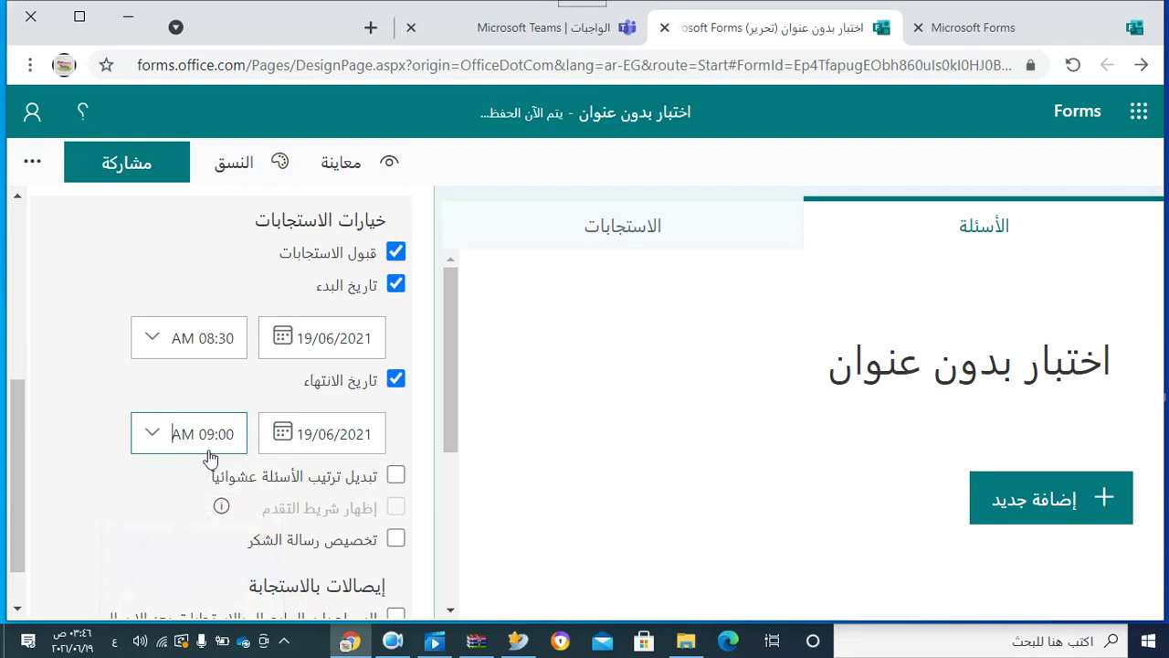
{"action": "left_click", "coordinate": [149, 338]}
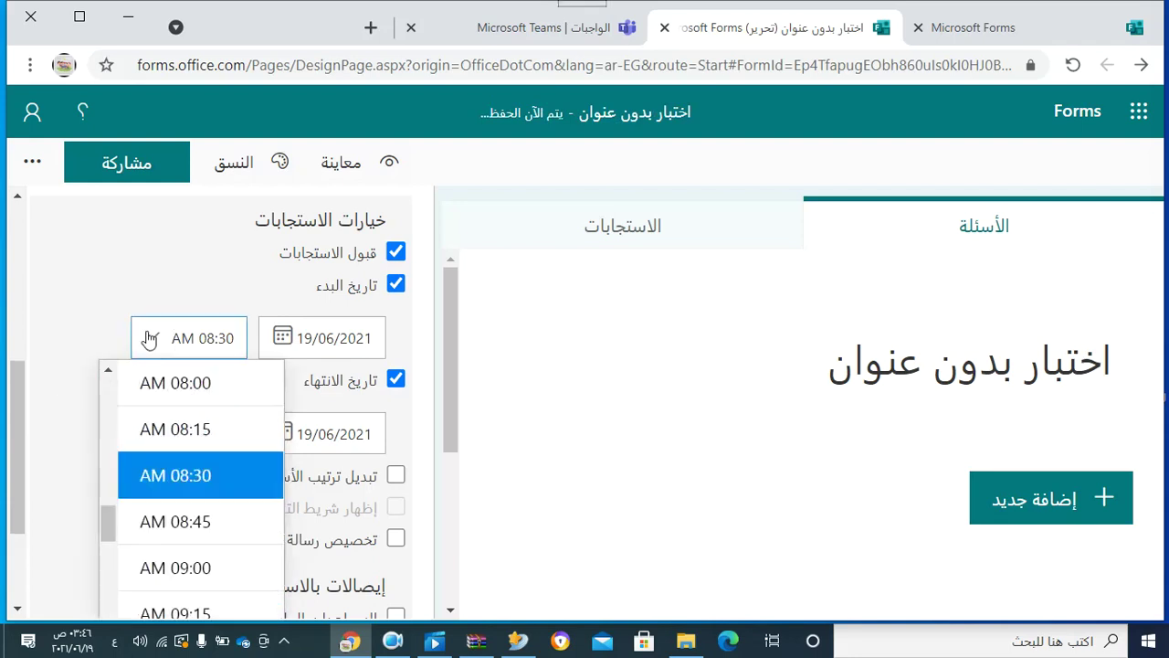
{"action": "left_click", "coordinate": [174, 392]}
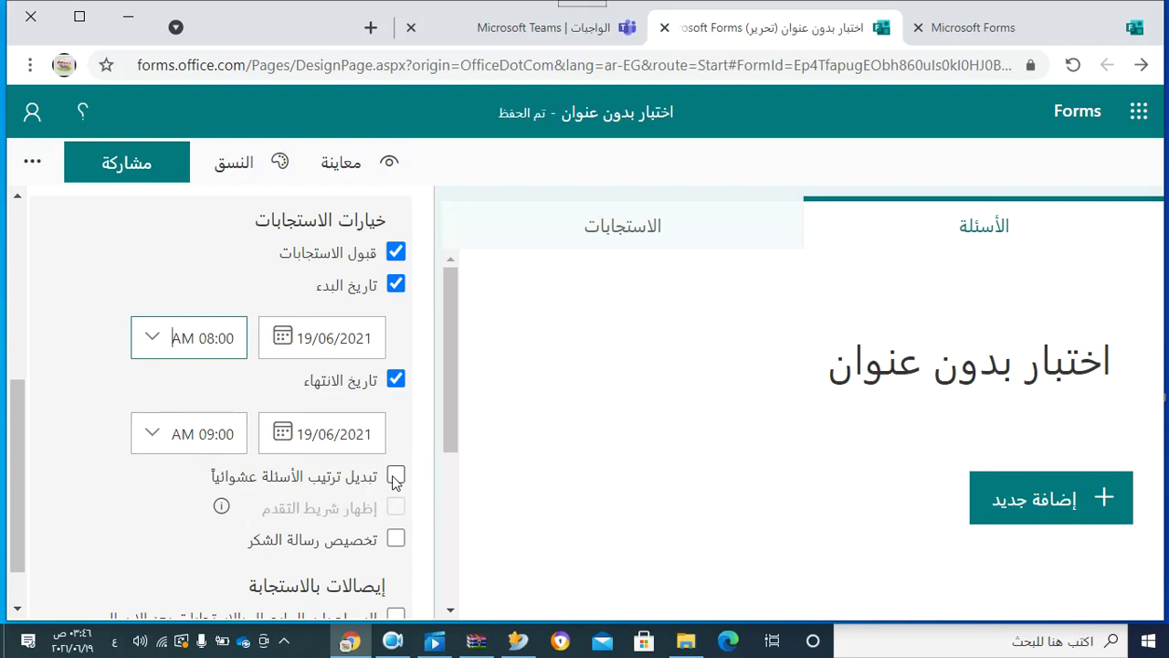
Enable shuffling of the questions, choose to lock questions, and set the locked range to 1–3
{"action": "left_click", "coordinate": [396, 476]}
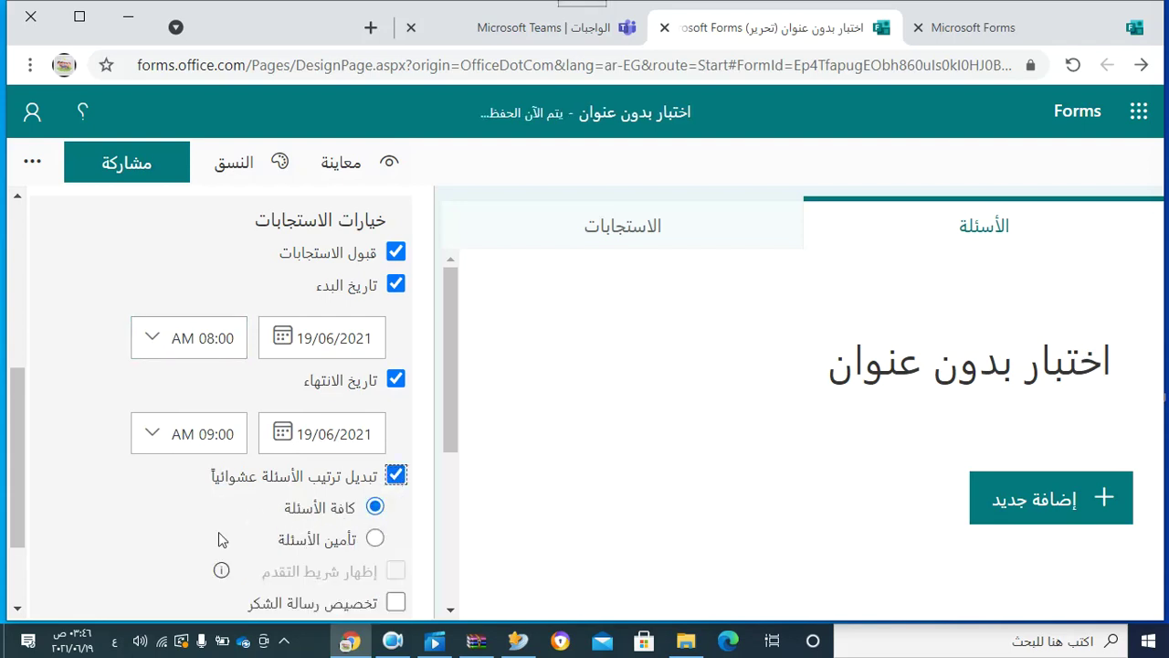
{"action": "left_click", "coordinate": [19, 610]}
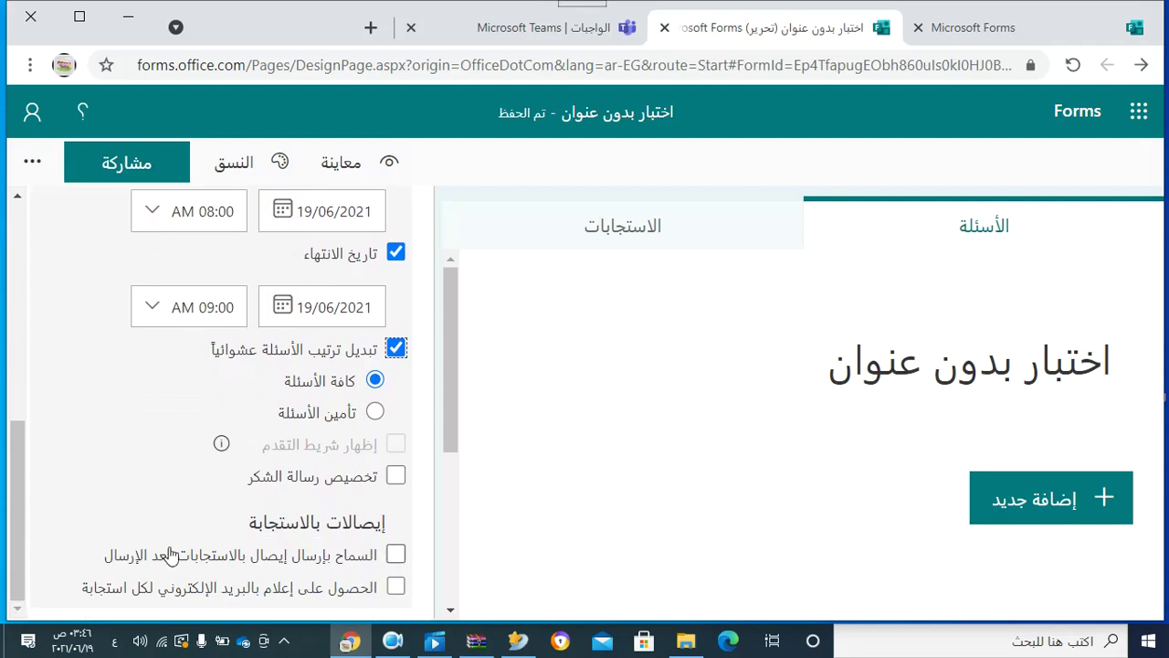
{"action": "left_click", "coordinate": [377, 415]}
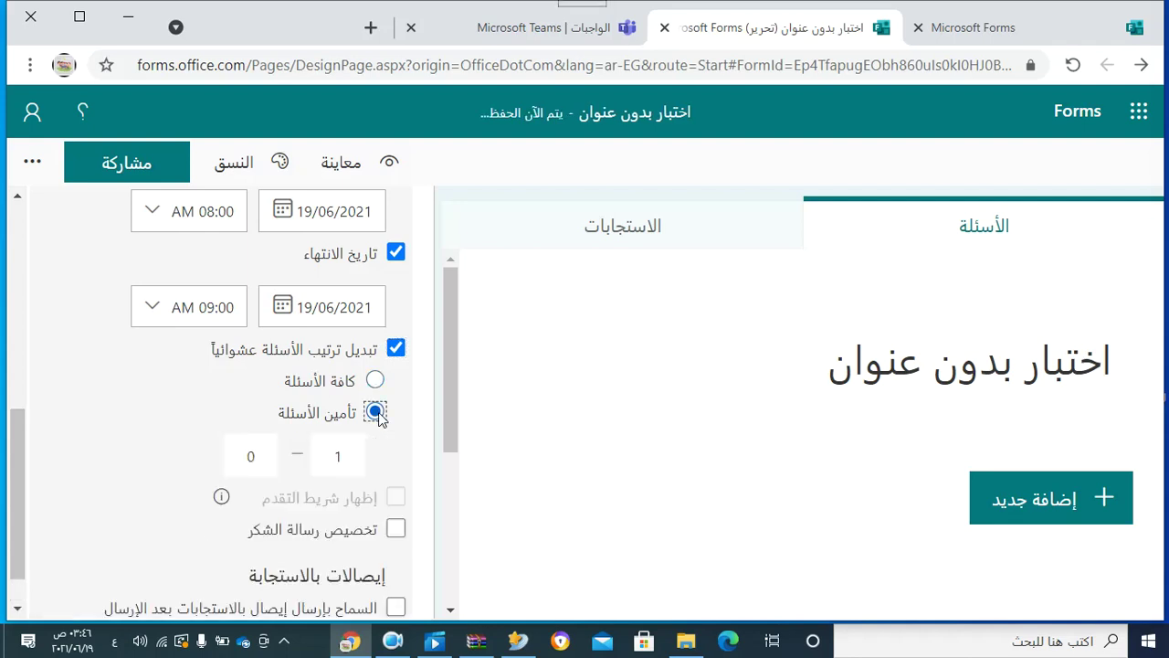
{"action": "left_click", "coordinate": [250, 454]}
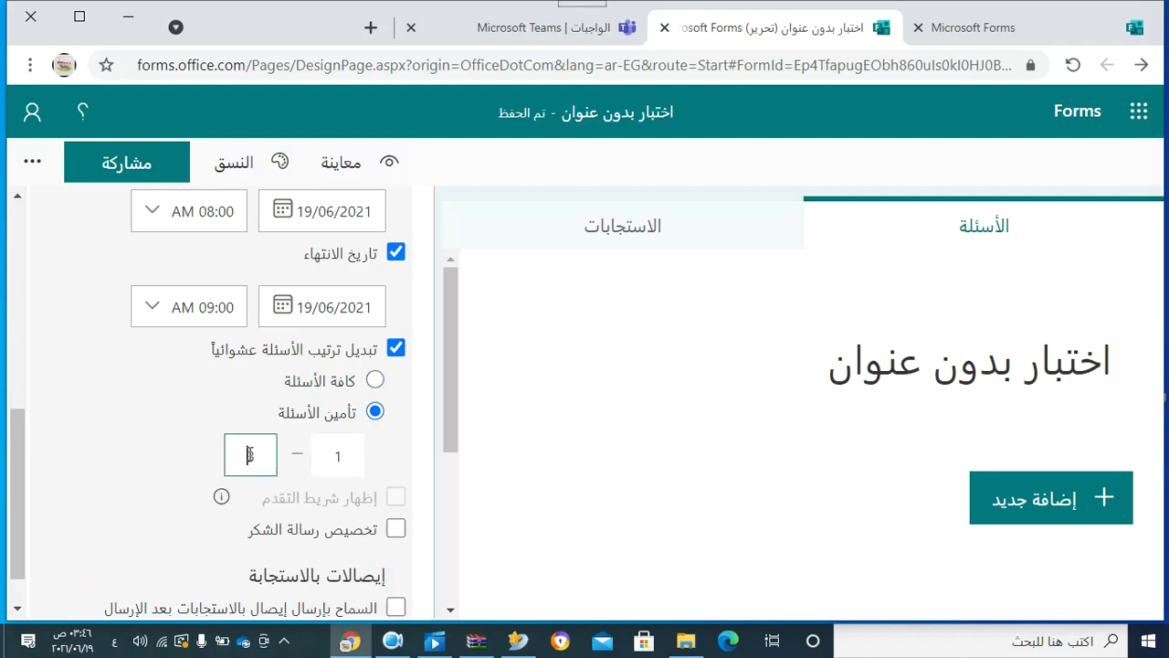
{"action": "type", "text": "3"}
{"action": "left_click", "coordinate": [15, 609]}
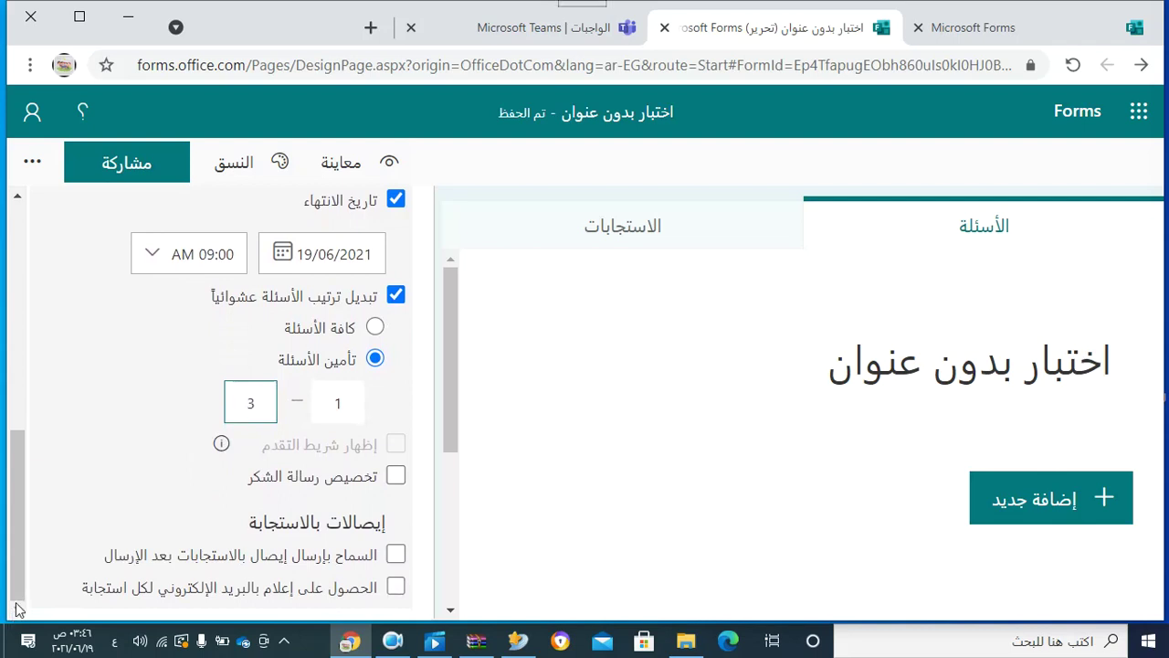
{"action": "left_click", "coordinate": [393, 477]}
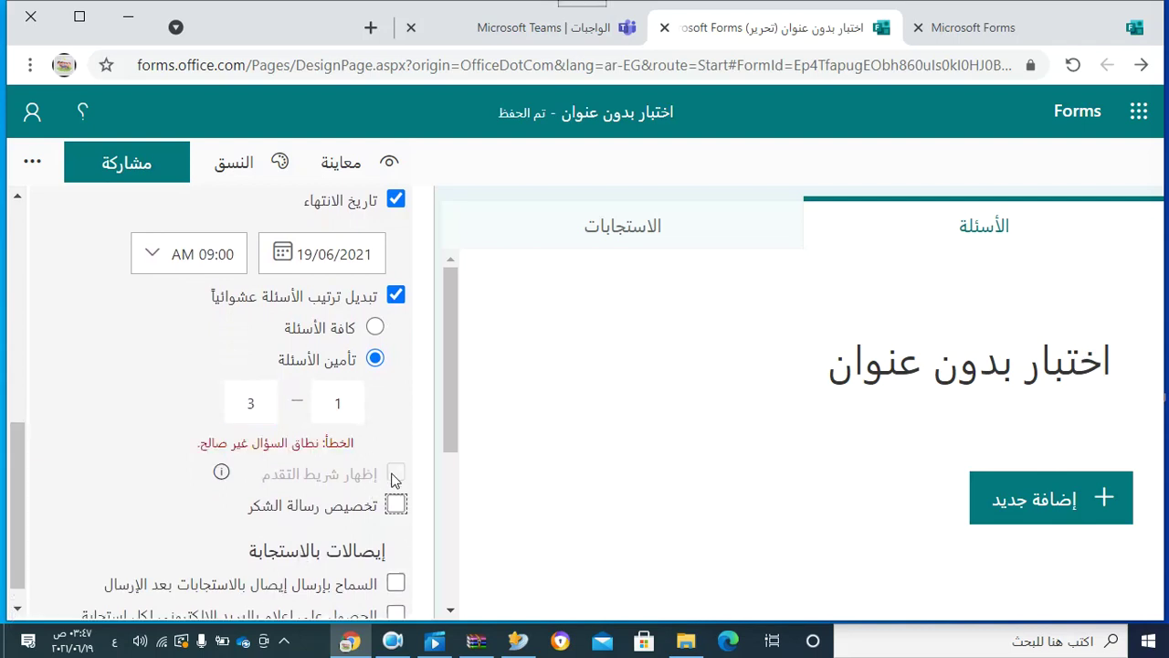
Set the end of the locked question range back to 0
{"action": "double_click", "coordinate": [251, 403]}
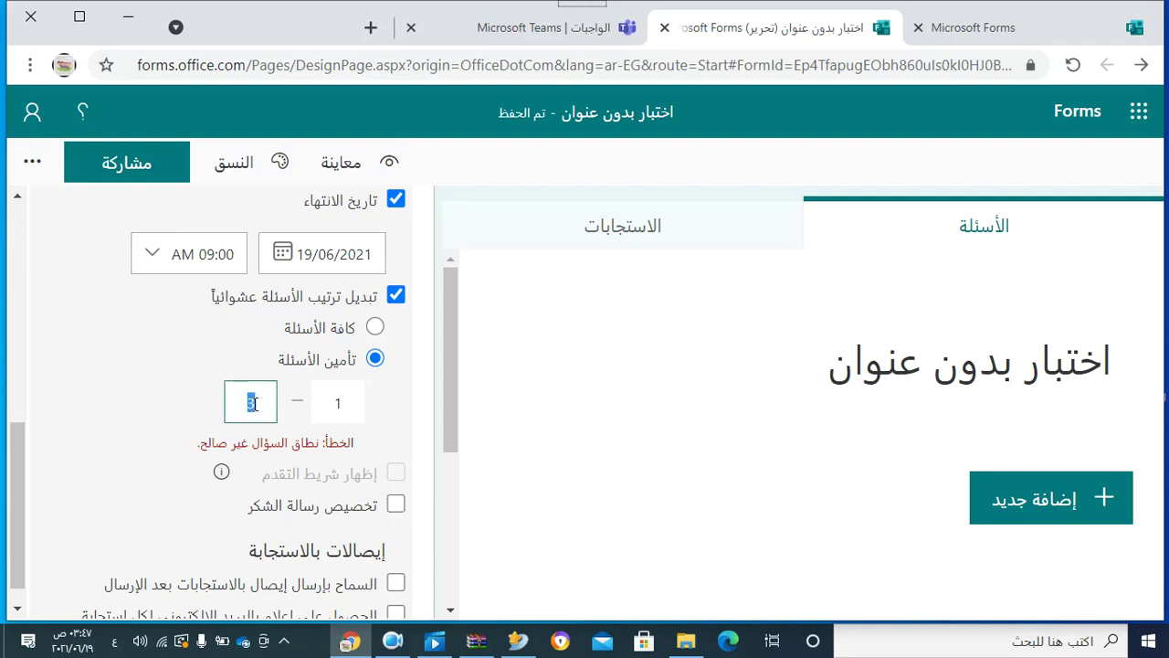
{"action": "key", "text": "BackSpace"}
{"action": "type", "text": "0"}
Enable the custom thank-you message and replace its default text with "مع أطيب الامنيات بالنجاح"
{"action": "left_click", "coordinate": [395, 508]}
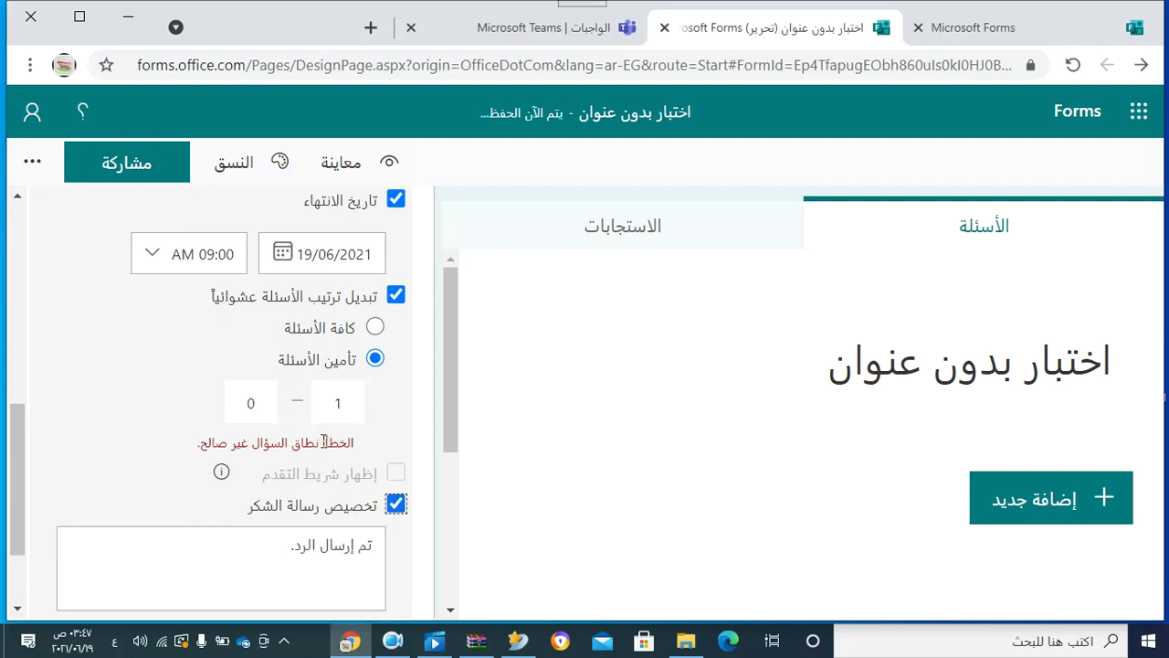
{"action": "triple_click", "coordinate": [325, 542]}
{"action": "key", "text": "BackSpace"}
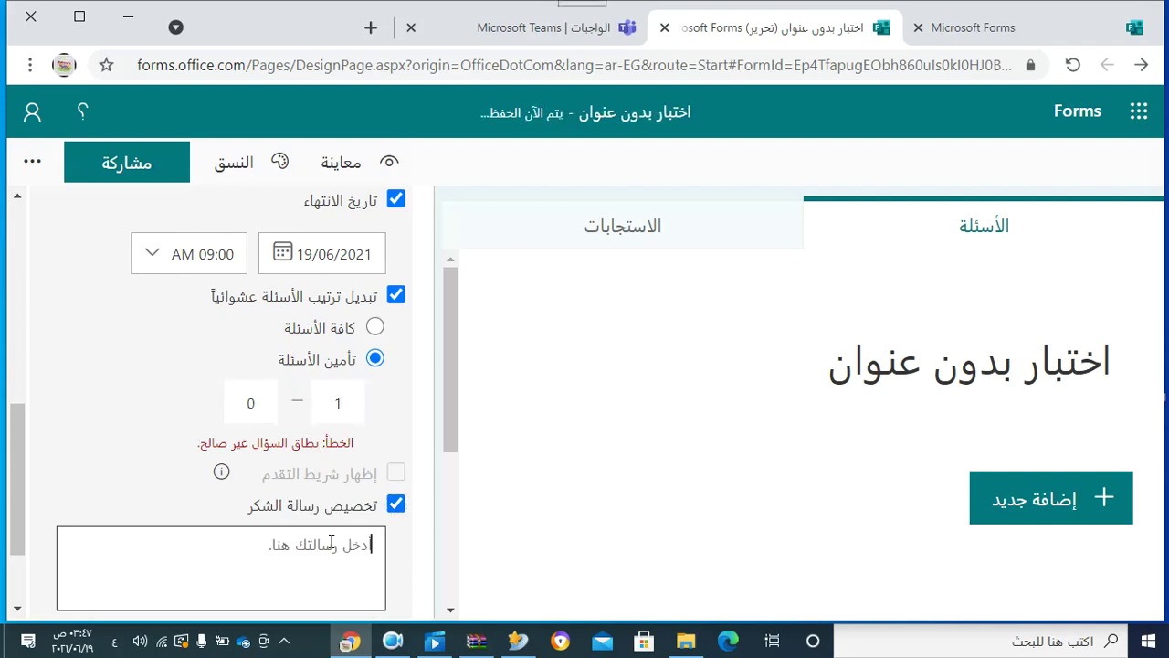
{"action": "type", "text": "مع أط"}
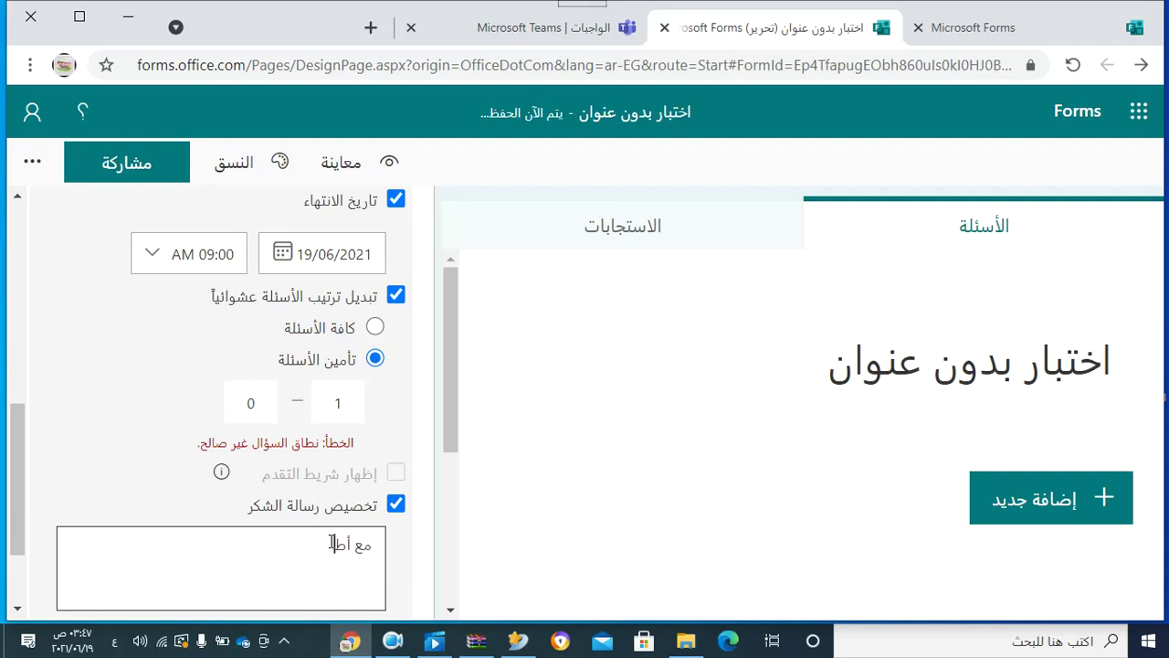
{"action": "type", "text": "يب الامنيات بالنجاح"}
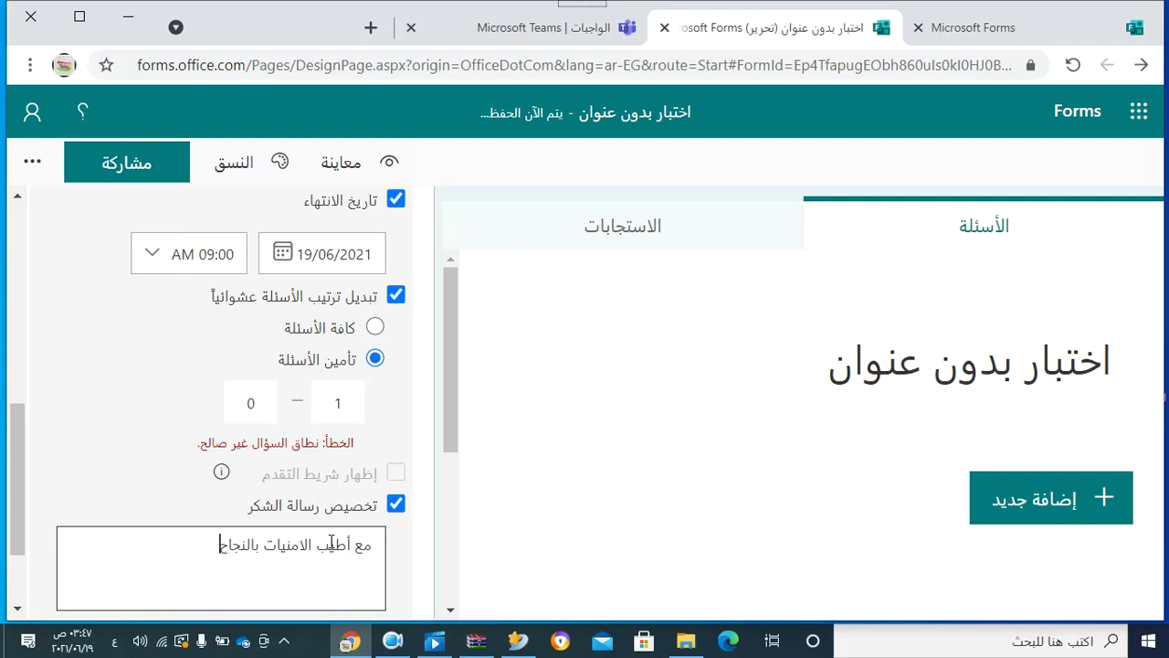
Allow respondents to receive a receipt after submission and enable e-mail notification of each response
{"action": "left_click", "coordinate": [16, 609]}
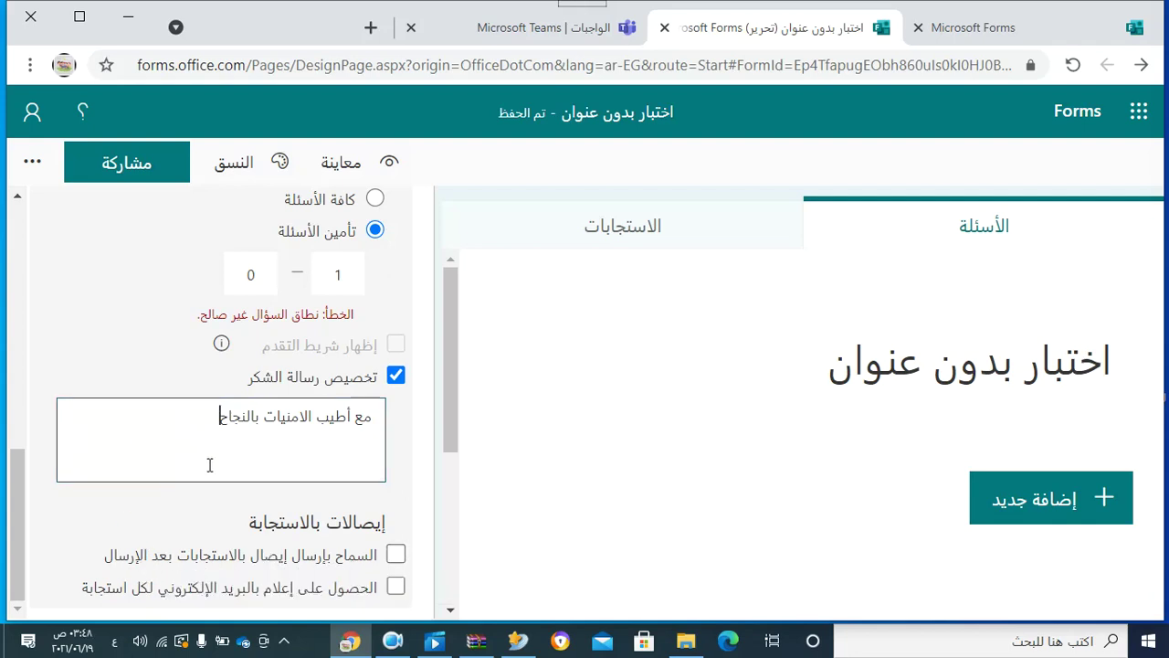
{"action": "left_click", "coordinate": [398, 554]}
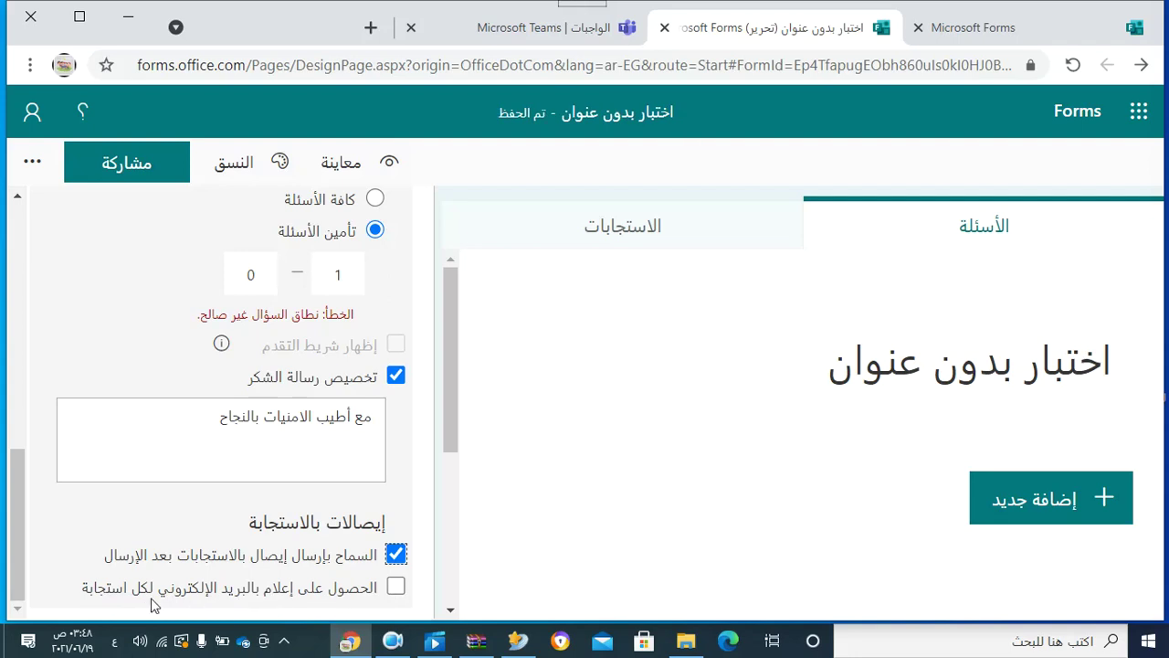
{"action": "left_click", "coordinate": [398, 587]}
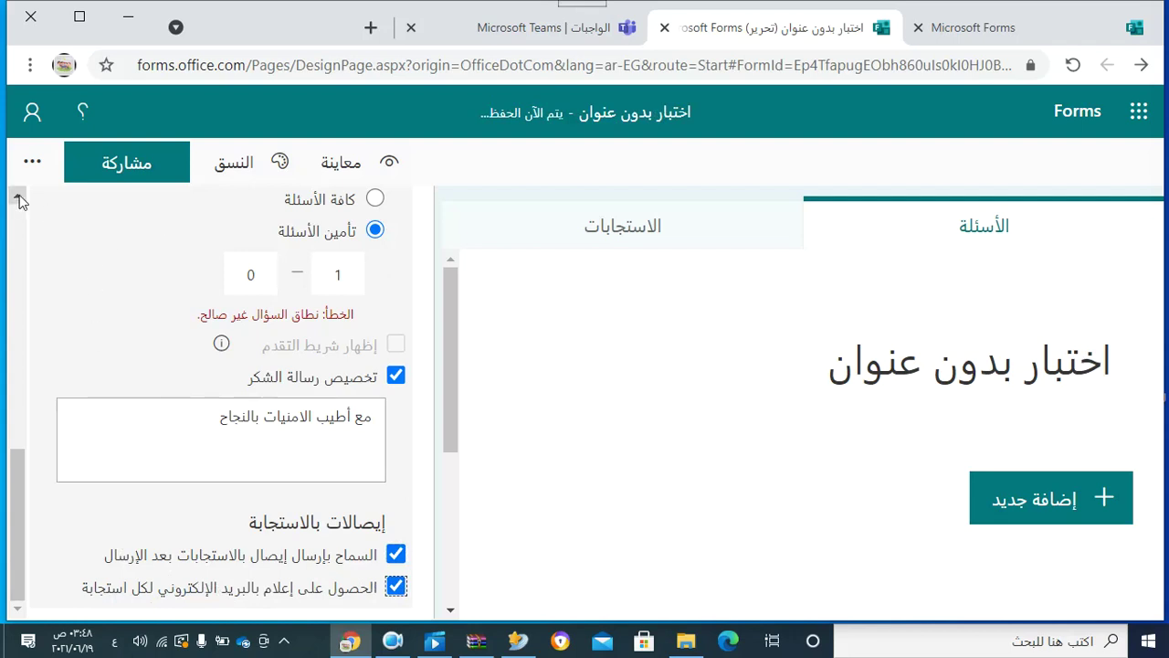
Open the quiz's sharing options, try limiting responses to people in the organization, and restore the option that lets anyone respond
{"action": "left_click", "coordinate": [98, 178]}
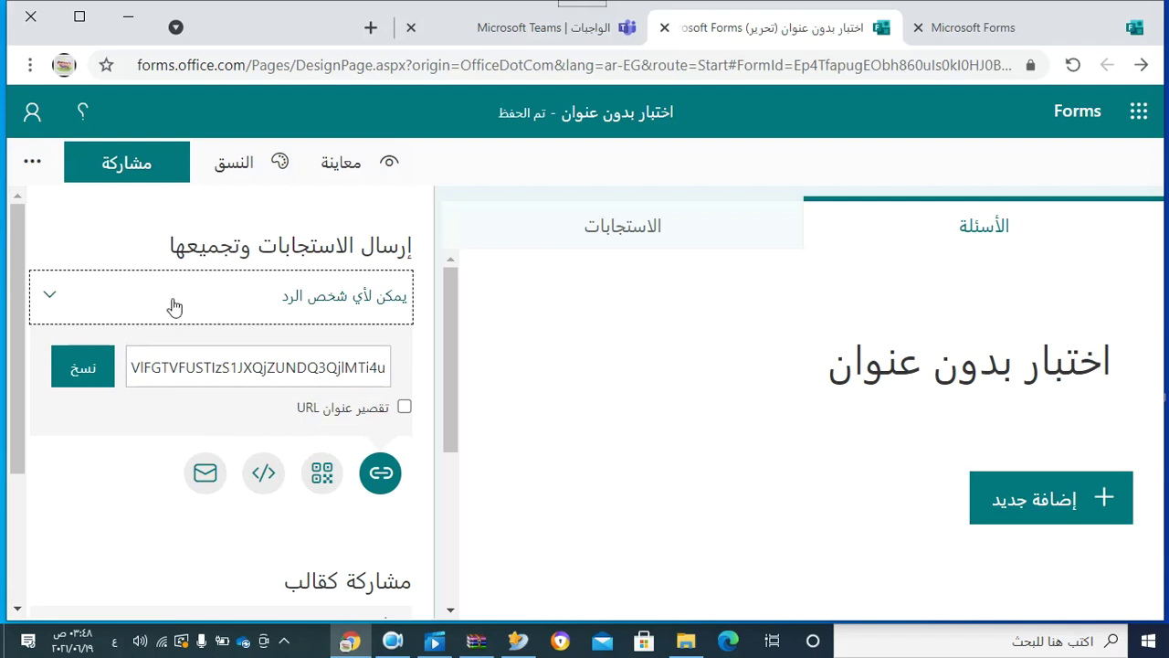
{"action": "left_click", "coordinate": [46, 302]}
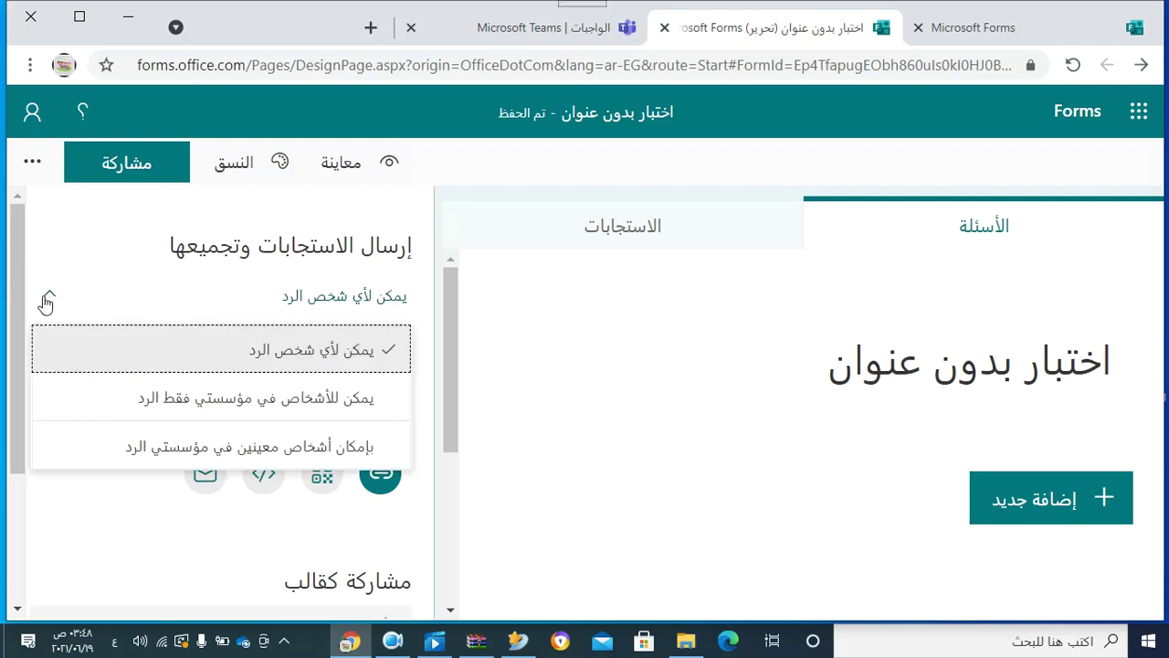
{"action": "left_click", "coordinate": [163, 399]}
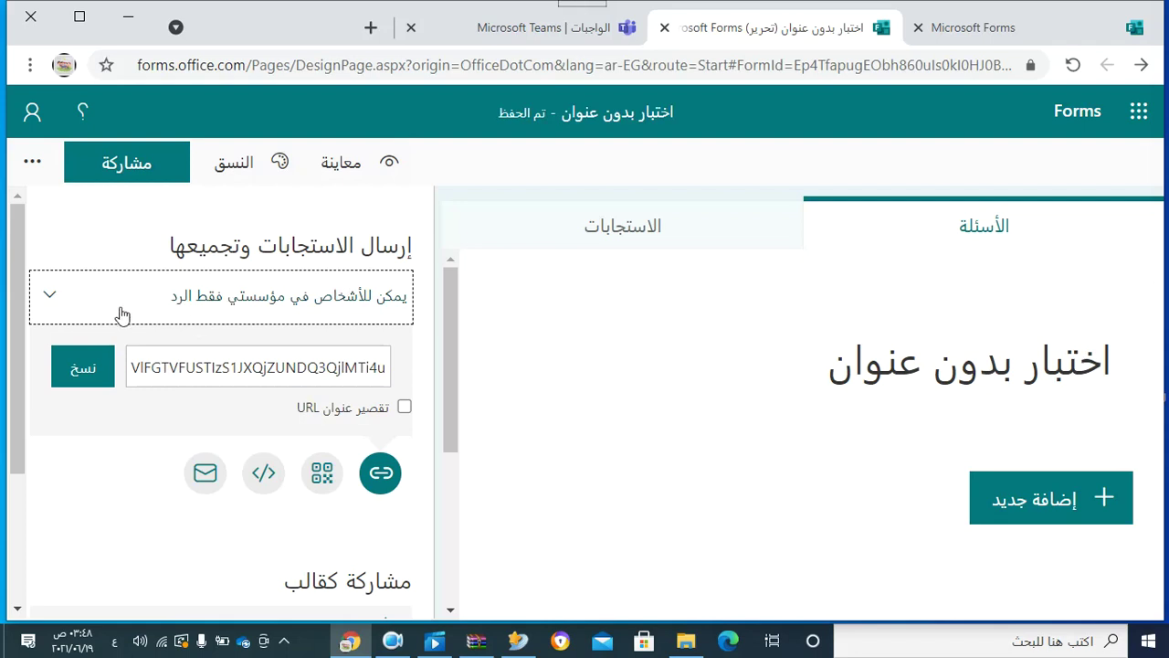
{"action": "left_click", "coordinate": [50, 306]}
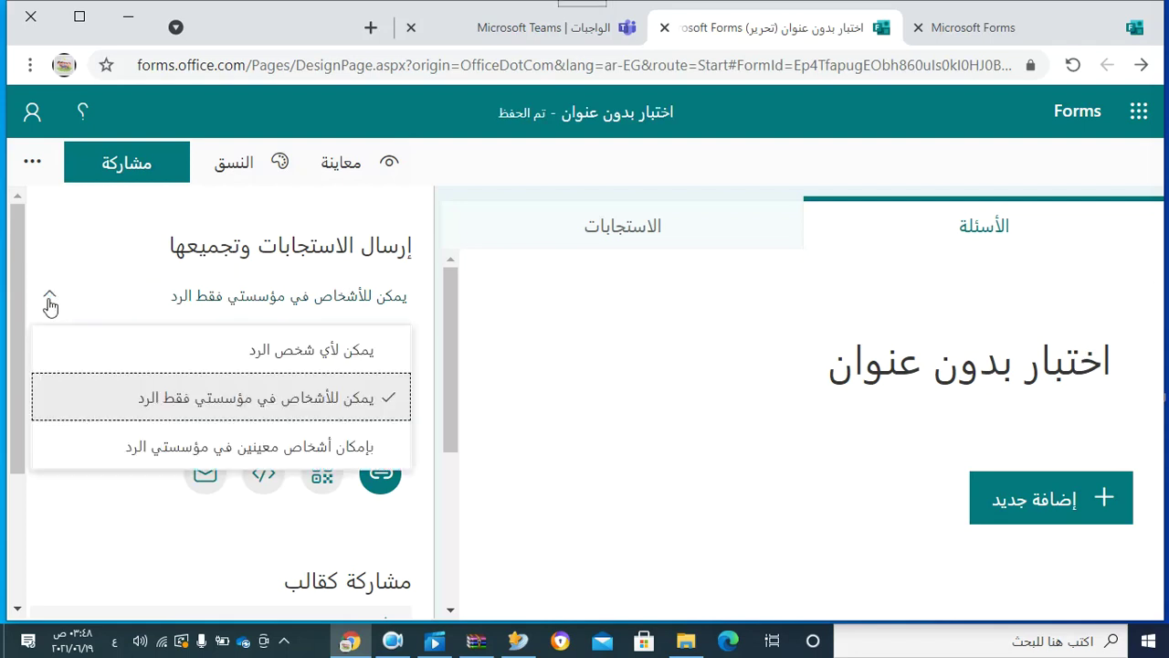
{"action": "left_click", "coordinate": [192, 350]}
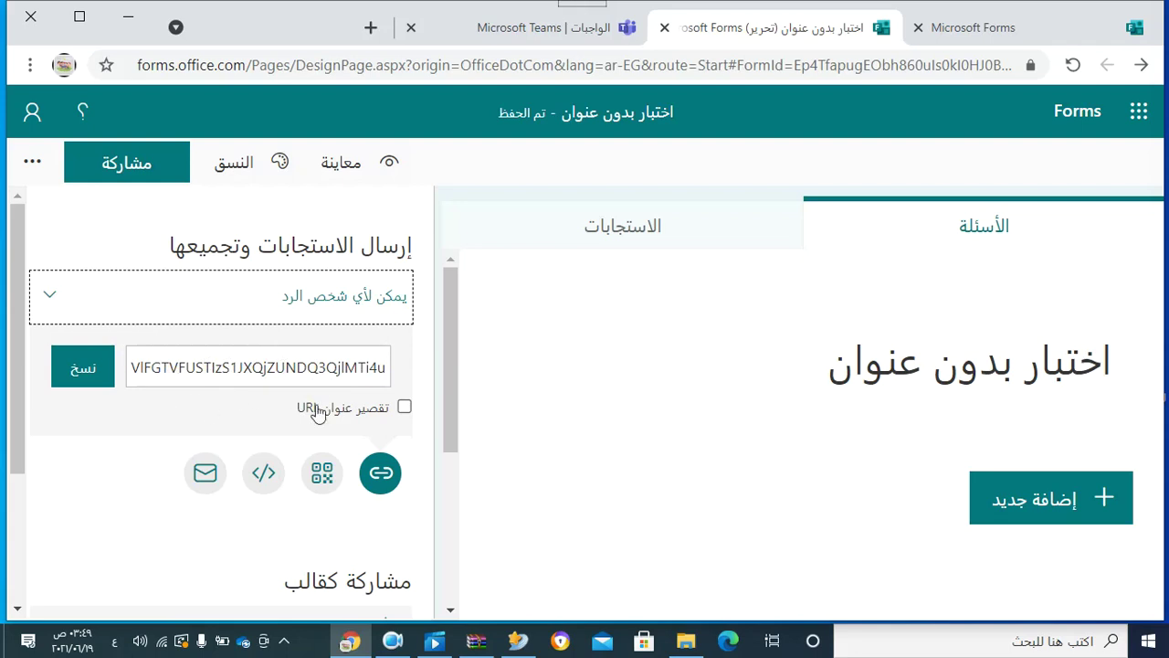
Shorten the quiz's response URL, check the QR code sharing option, and copy the shortened link
{"action": "left_click", "coordinate": [405, 411]}
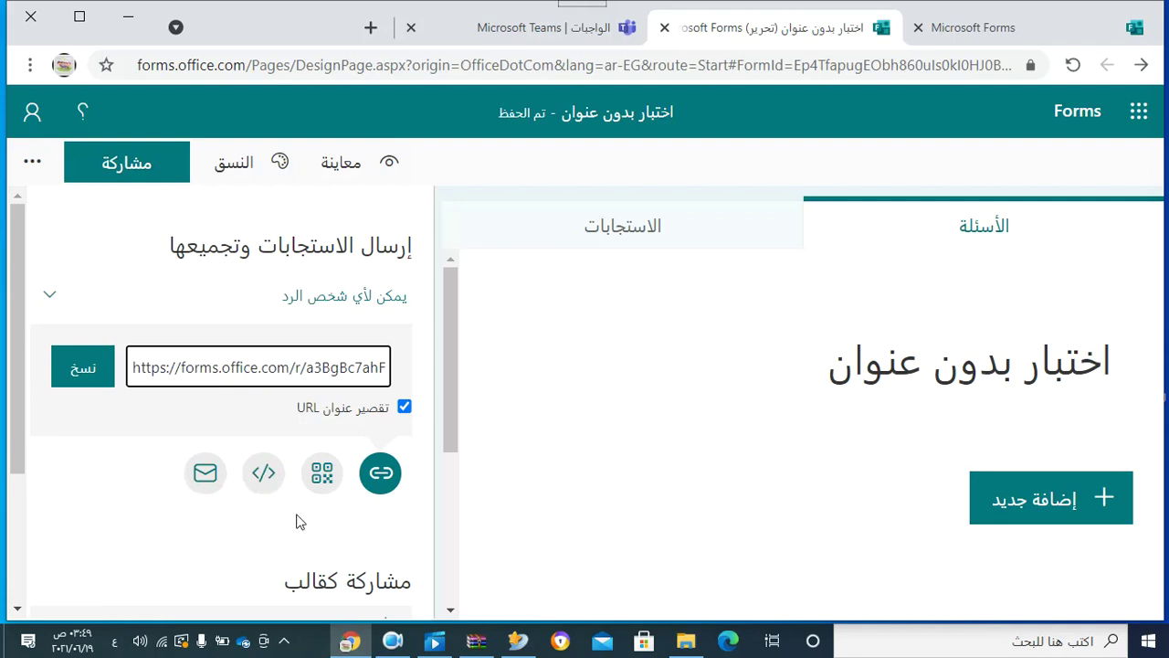
{"action": "left_click", "coordinate": [322, 483]}
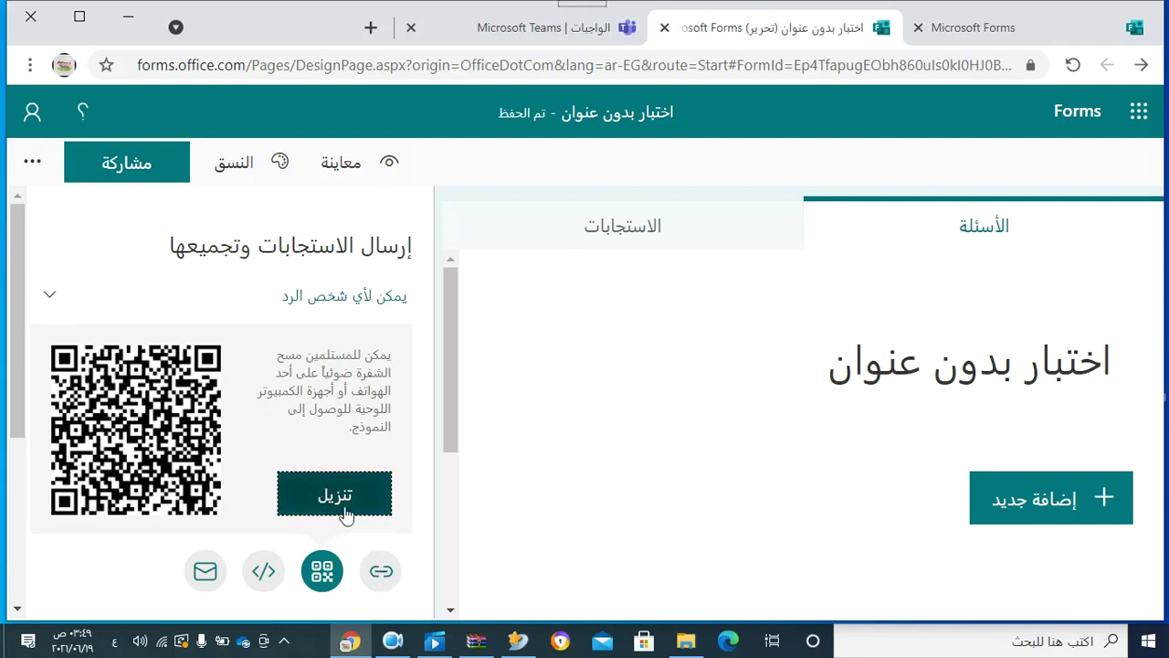
{"action": "left_click", "coordinate": [380, 573]}
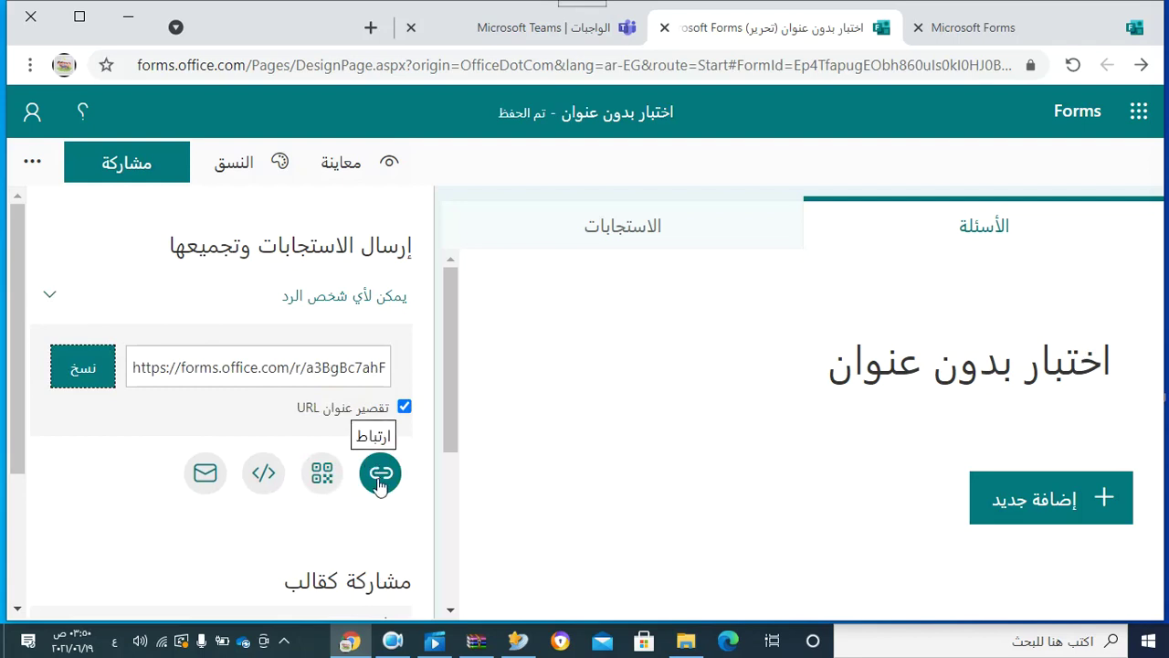
{"action": "left_click", "coordinate": [72, 388]}
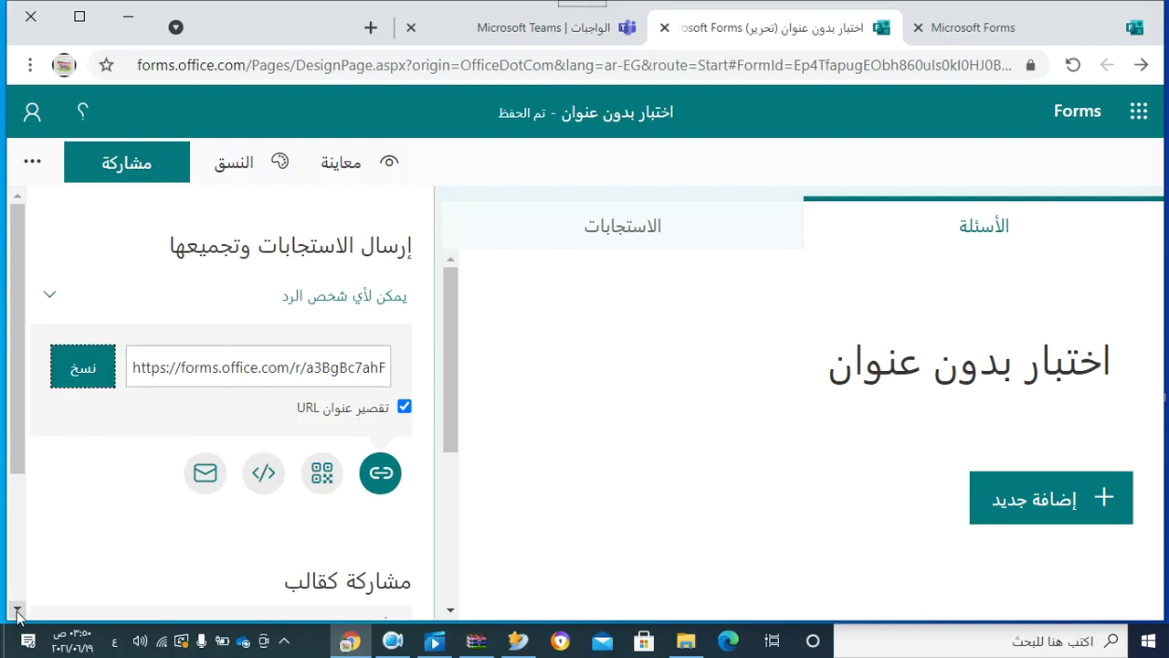
Get a collaboration link for viewing and editing the quiz, keeping access for users with an Office 365 work or school account
{"action": "left_click", "coordinate": [18, 610]}
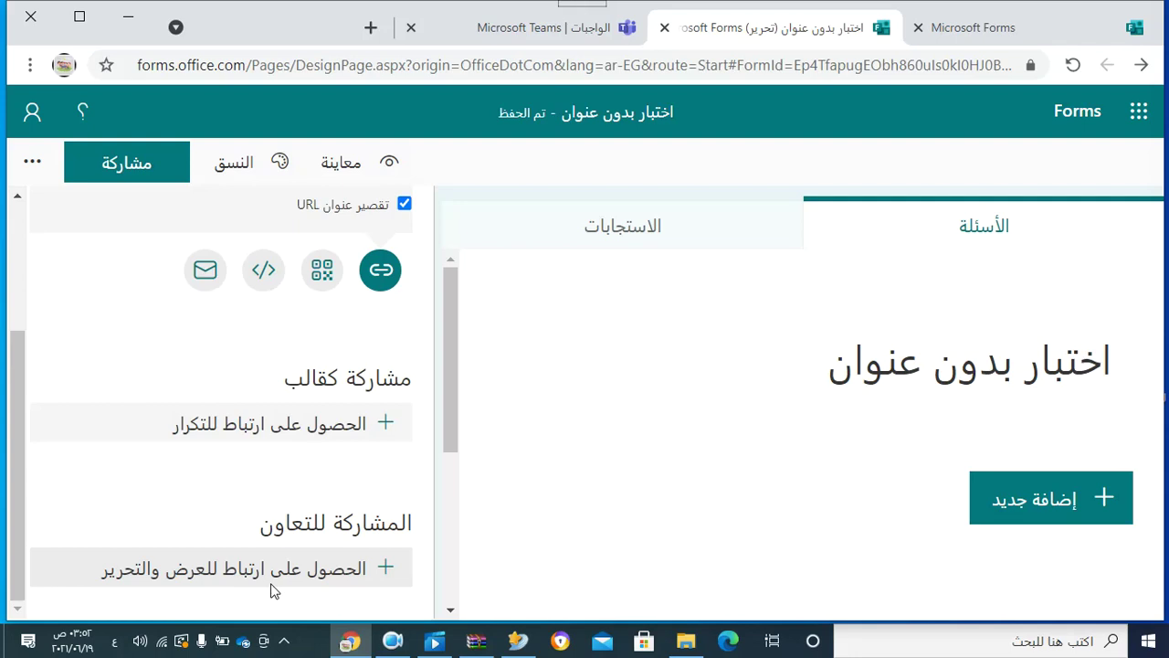
{"action": "left_click", "coordinate": [387, 571]}
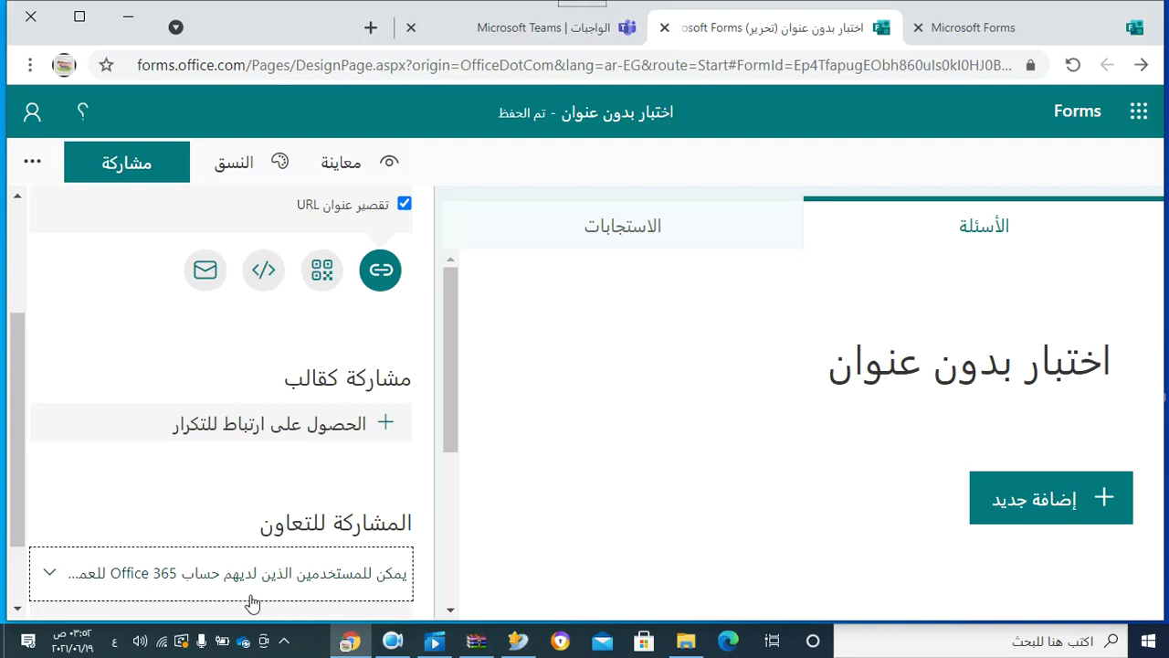
{"action": "left_click", "coordinate": [46, 575]}
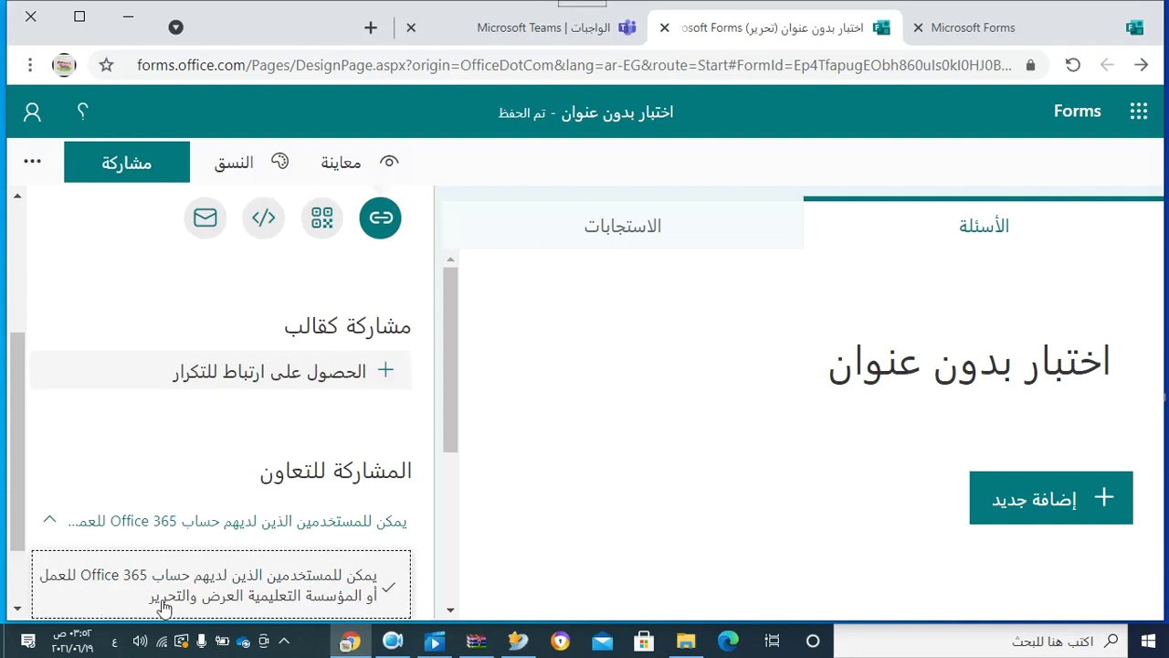
{"action": "left_click", "coordinate": [51, 528]}
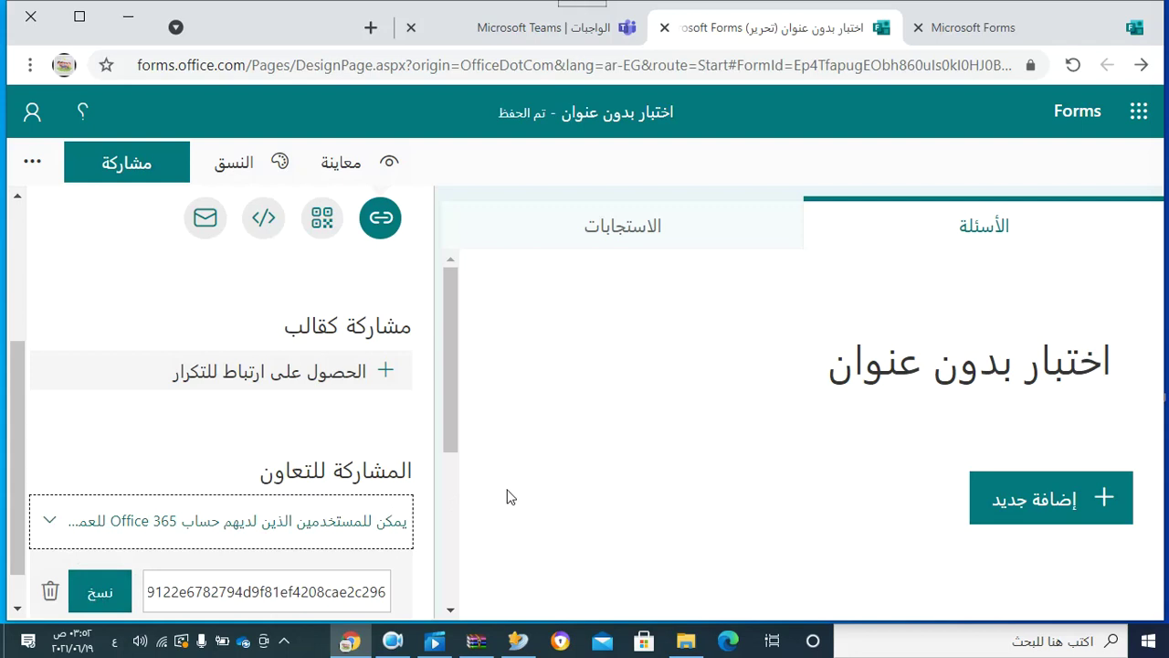
{"action": "left_click", "coordinate": [450, 609]}
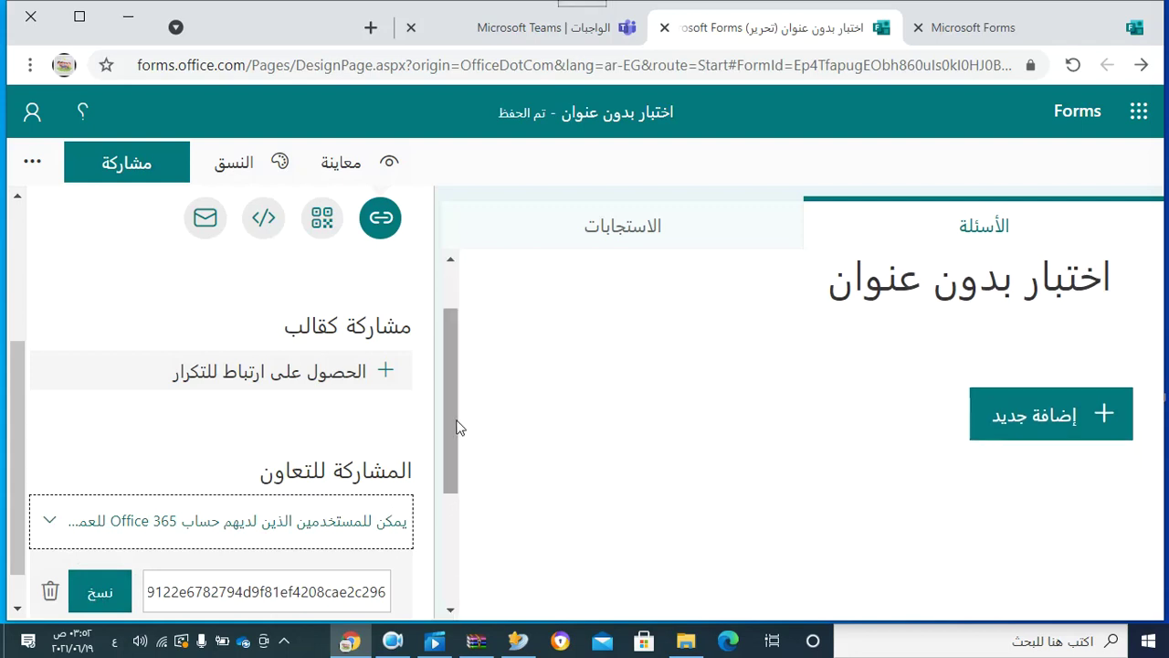
{"action": "left_click", "coordinate": [447, 263]}
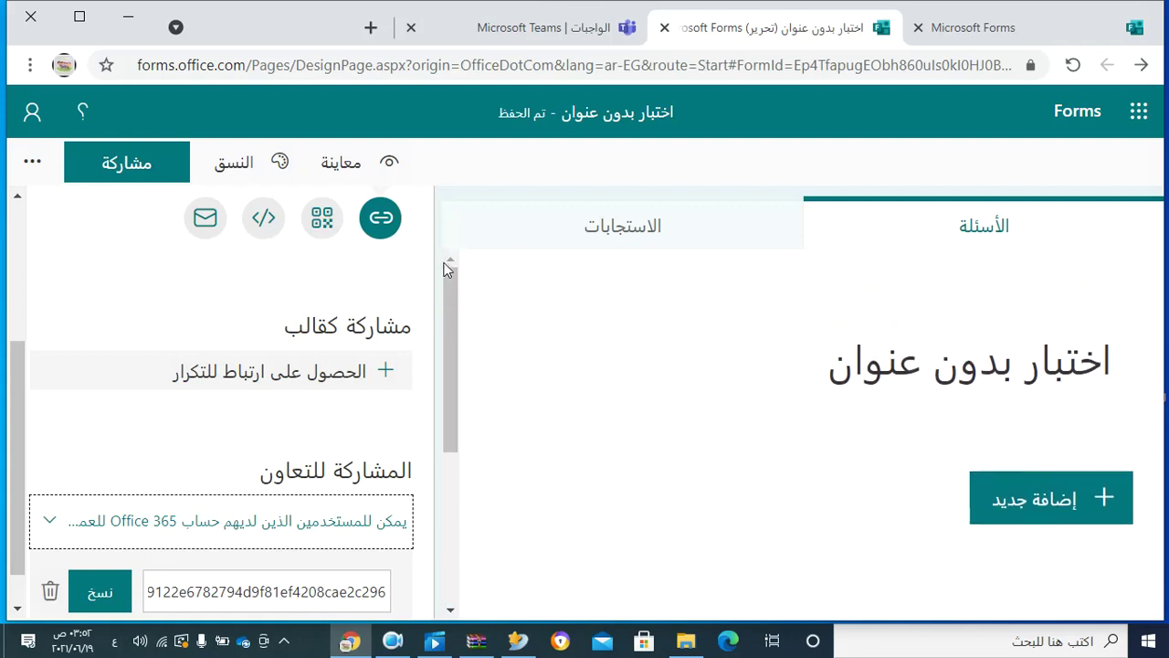
{"action": "left_click", "coordinate": [17, 197]}
{"action": "left_click", "coordinate": [17, 197]}
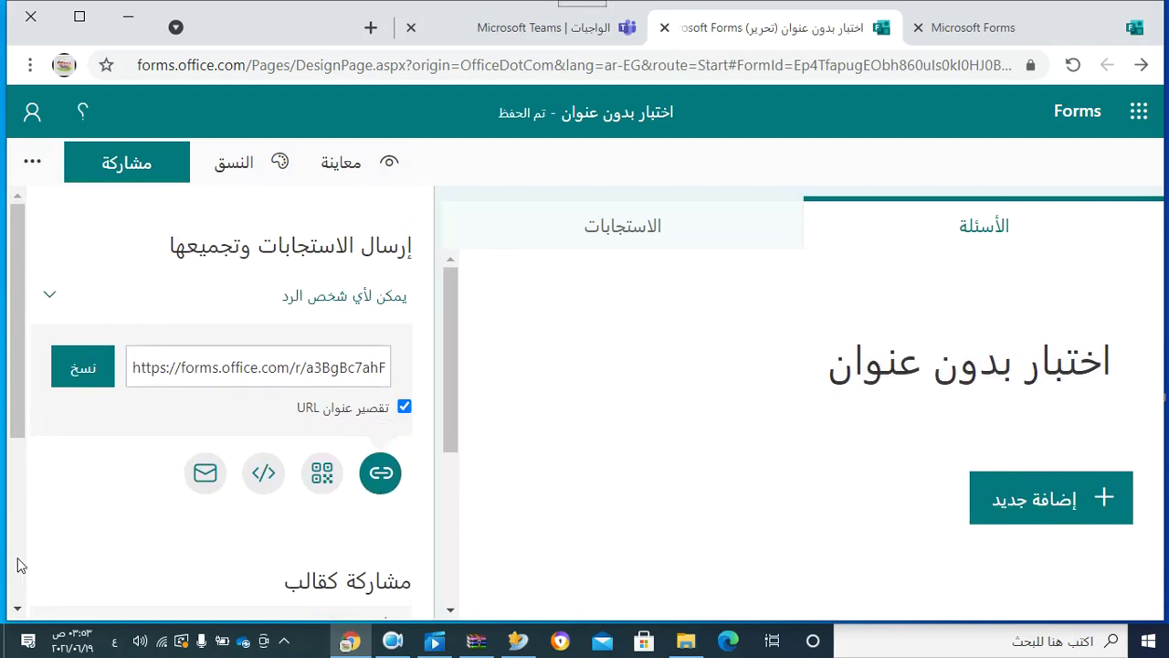
{"action": "scroll", "coordinate": [16, 565], "scroll_direction": "down", "scroll_amount": 3}
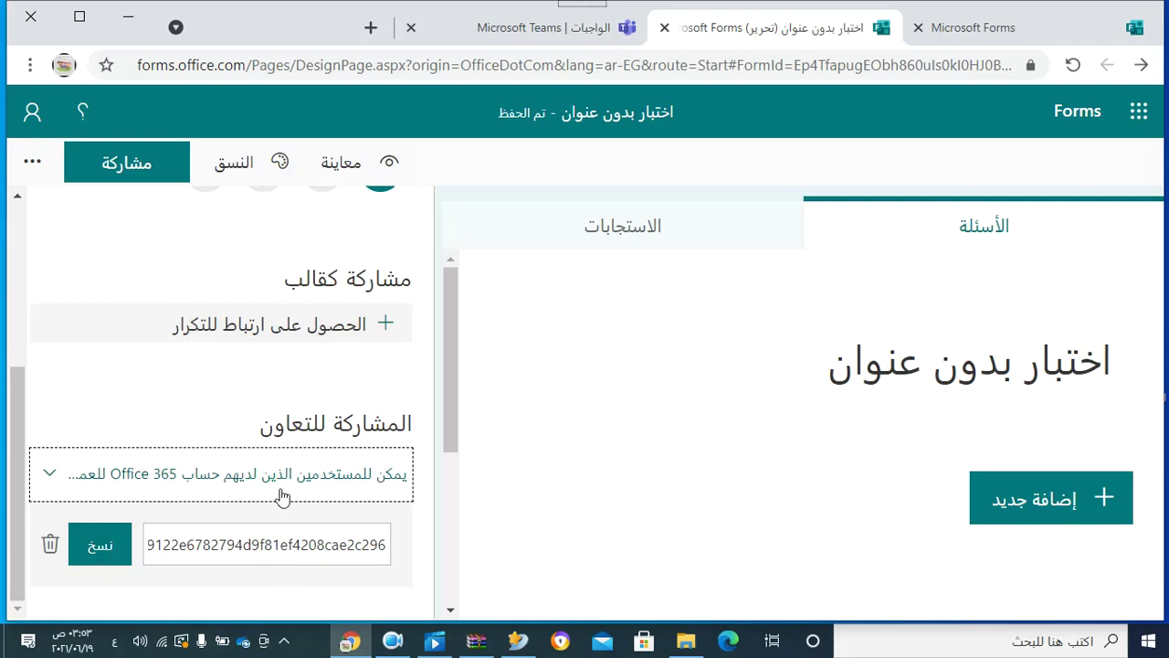
{"action": "left_click", "coordinate": [559, 491]}
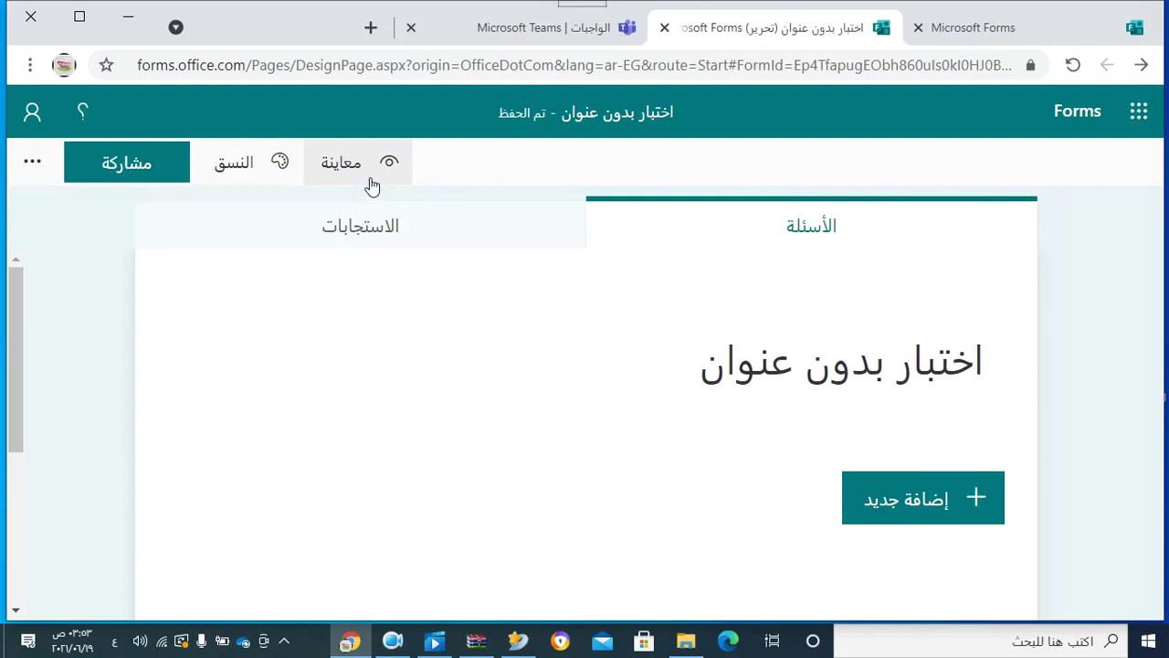
Try the solid purple theme and the solid green theme on the quiz
{"action": "left_click", "coordinate": [267, 170]}
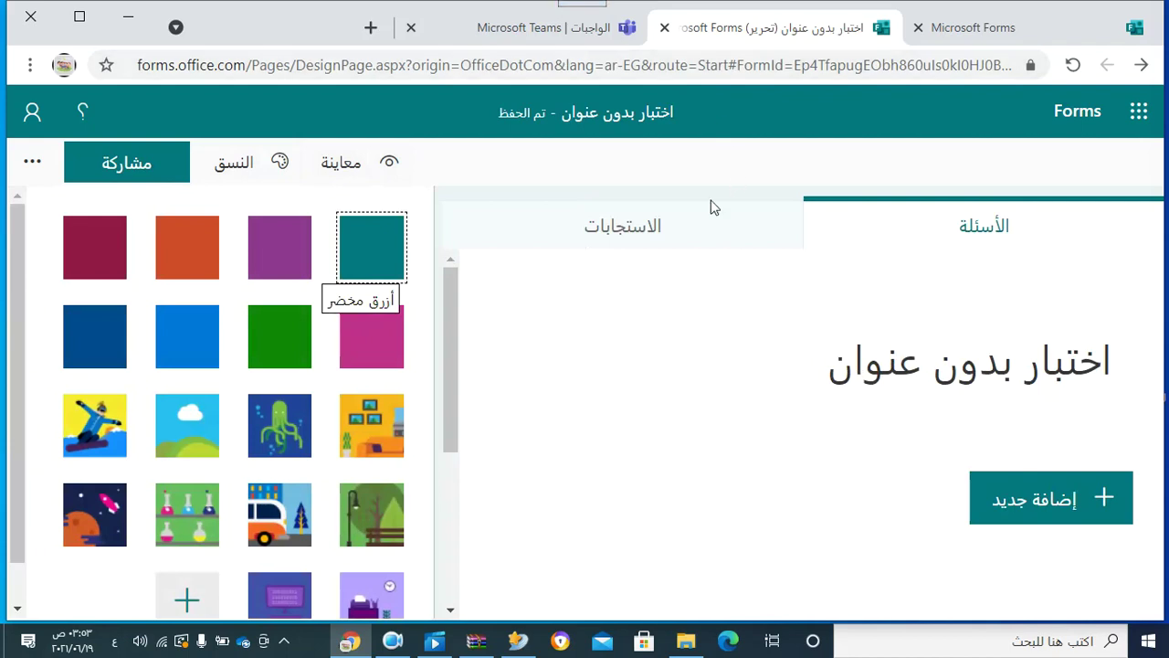
{"action": "left_click", "coordinate": [274, 247]}
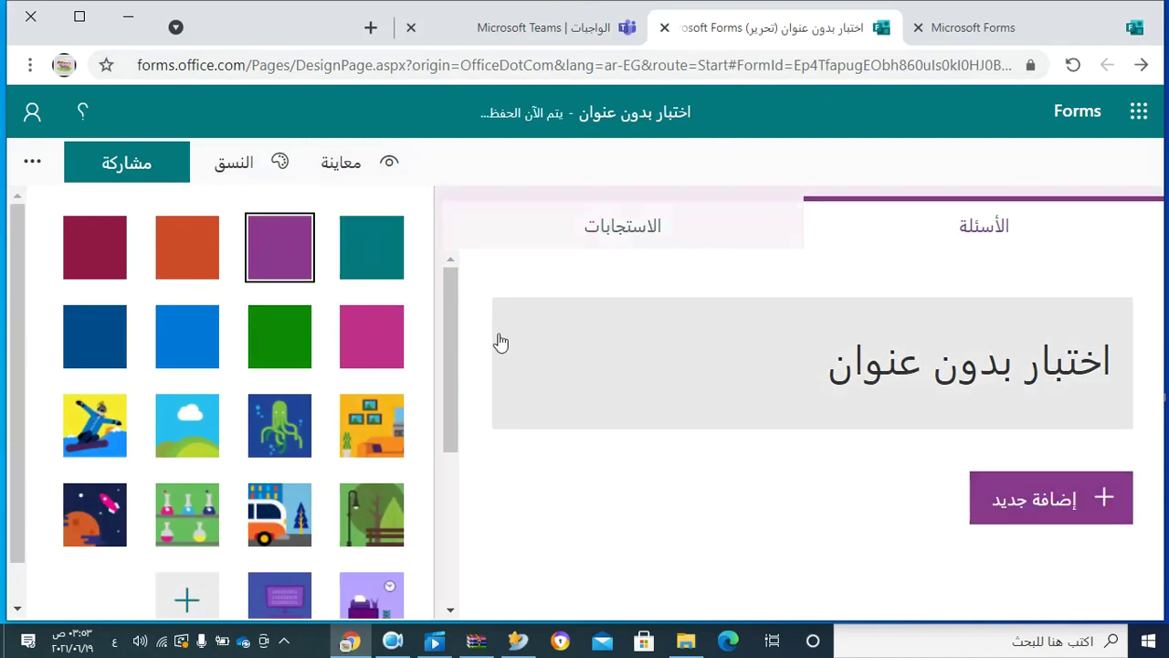
{"action": "left_click", "coordinate": [499, 340]}
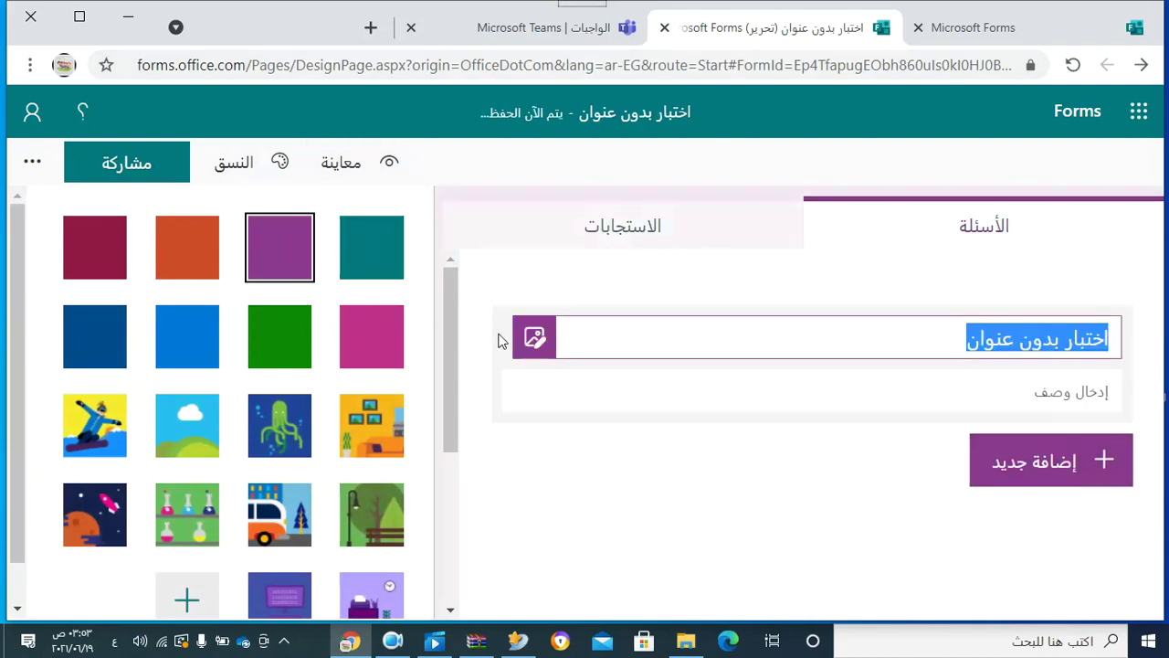
{"action": "left_click", "coordinate": [299, 333]}
{"action": "left_click", "coordinate": [538, 467]}
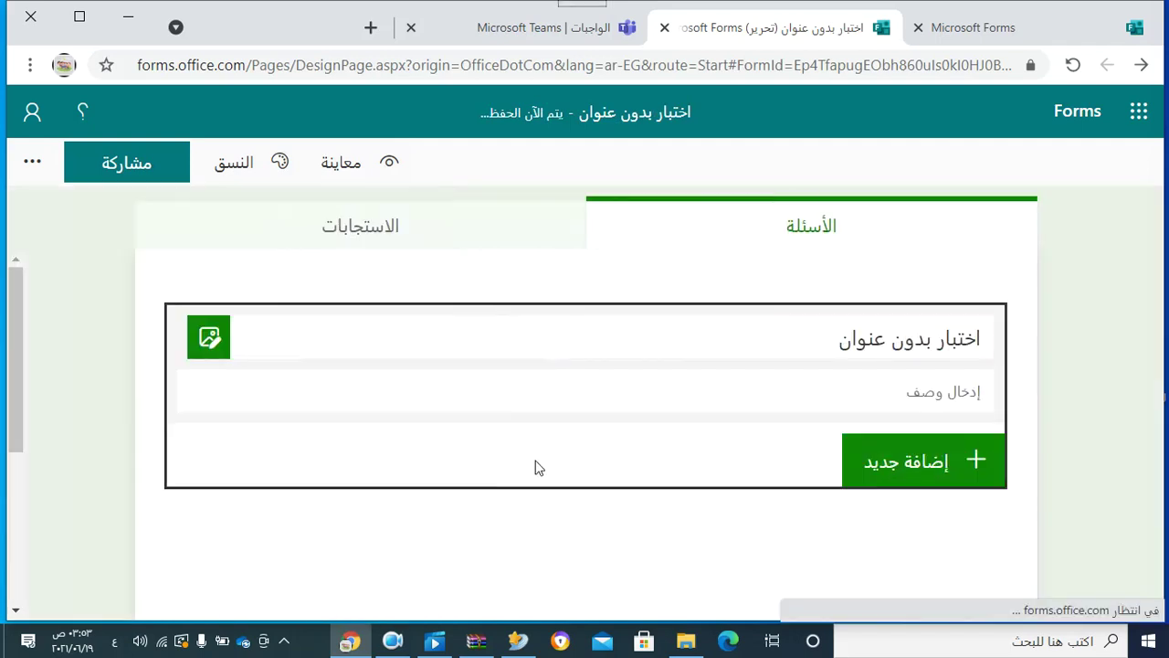
Try the illustrated laboratory theme with flasks on shelves and view the quiz with it
{"action": "left_click", "coordinate": [235, 162]}
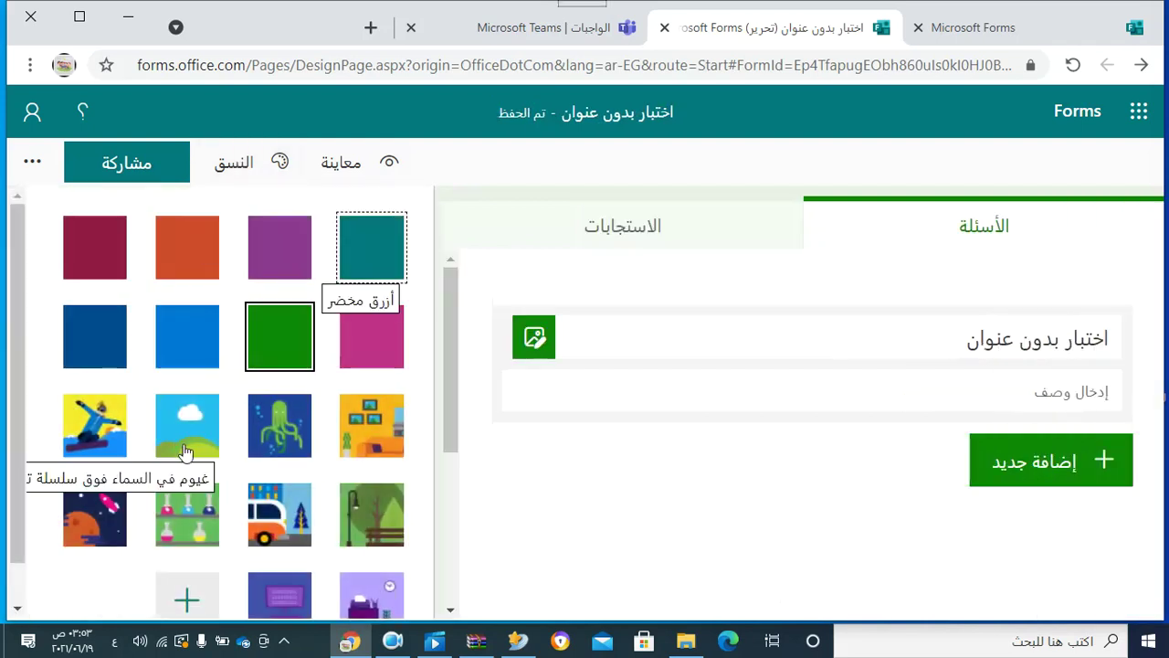
{"action": "left_click", "coordinate": [186, 516]}
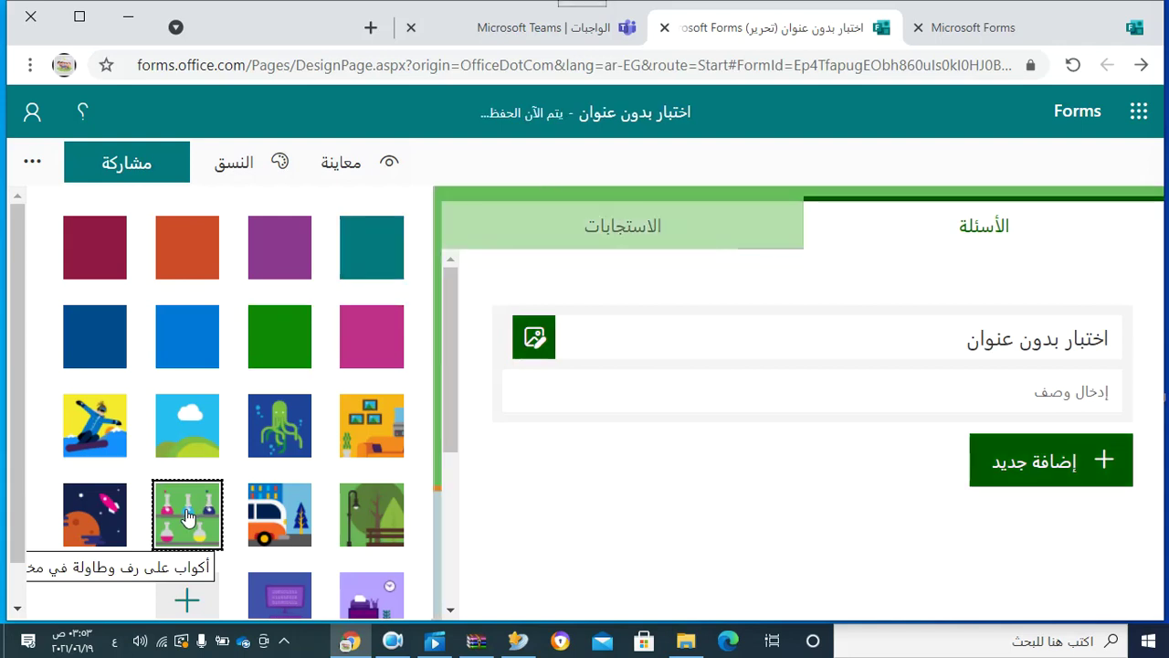
{"action": "left_click", "coordinate": [553, 564]}
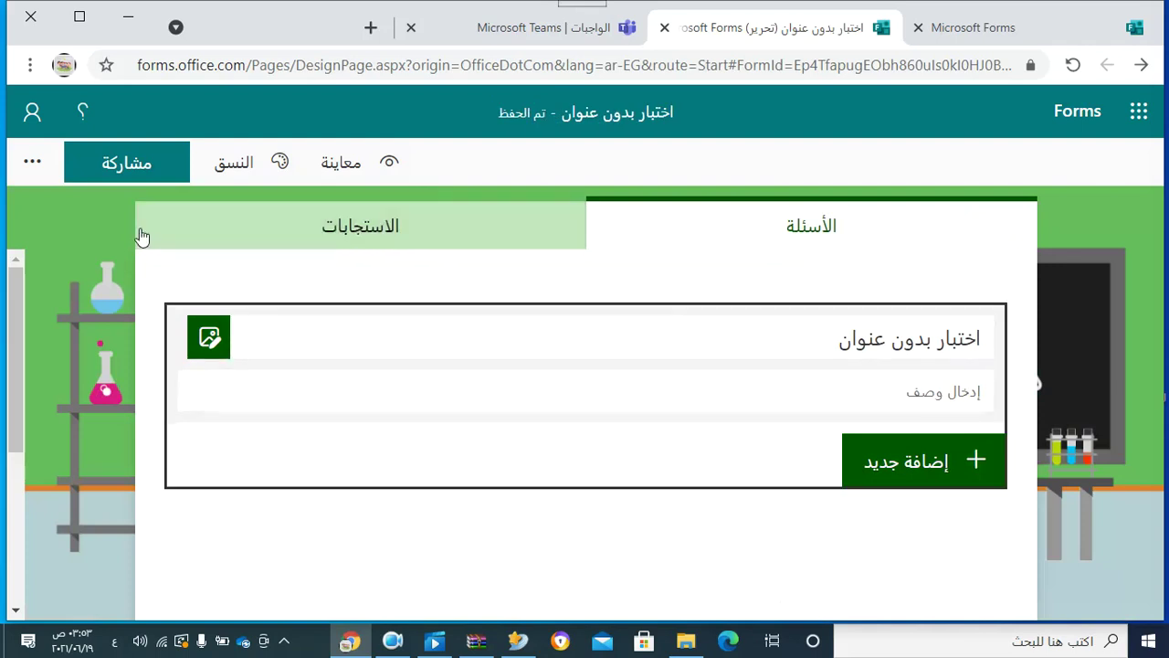
Set the quiz's theme to solid pink
{"action": "left_click", "coordinate": [217, 178]}
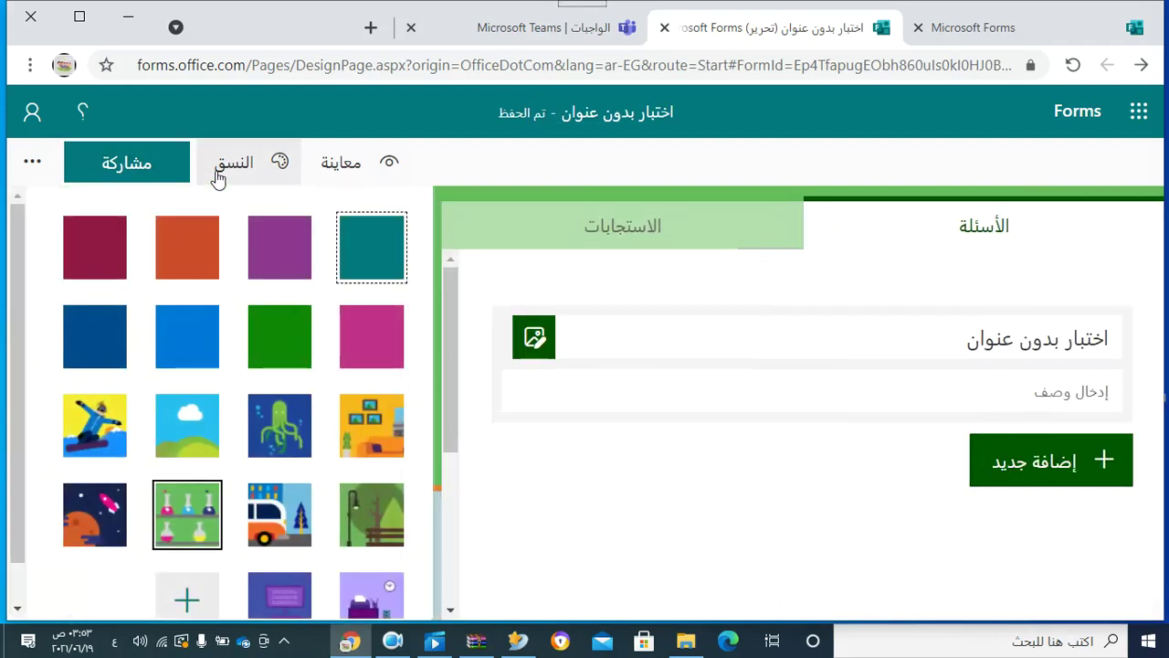
{"action": "left_click", "coordinate": [353, 338]}
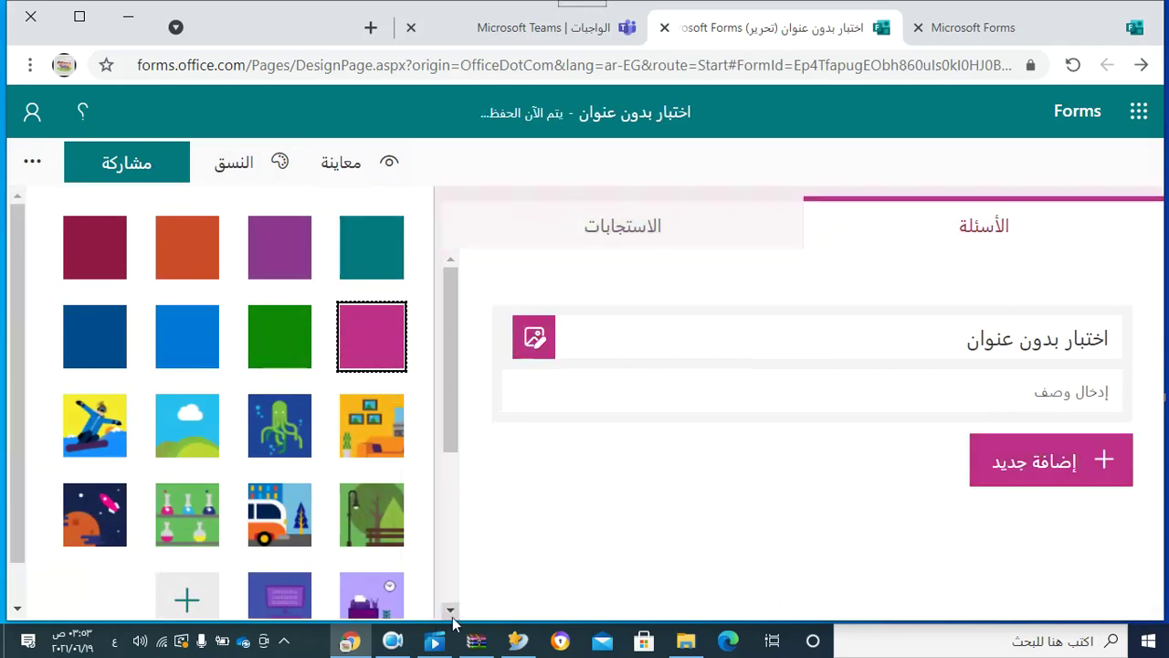
{"action": "scroll", "coordinate": [449, 614], "scroll_direction": "down", "scroll_amount": 1}
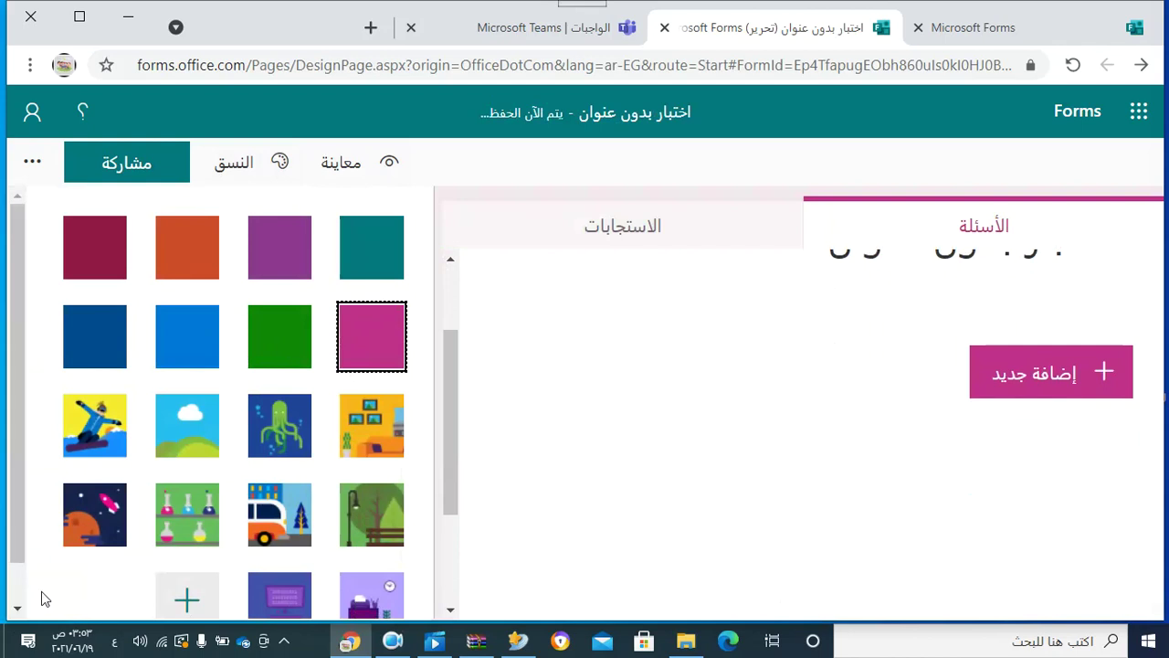
Start customizing the theme with a background image and search Bing images for "صورة اللغة العربية"
{"action": "left_click", "coordinate": [17, 607]}
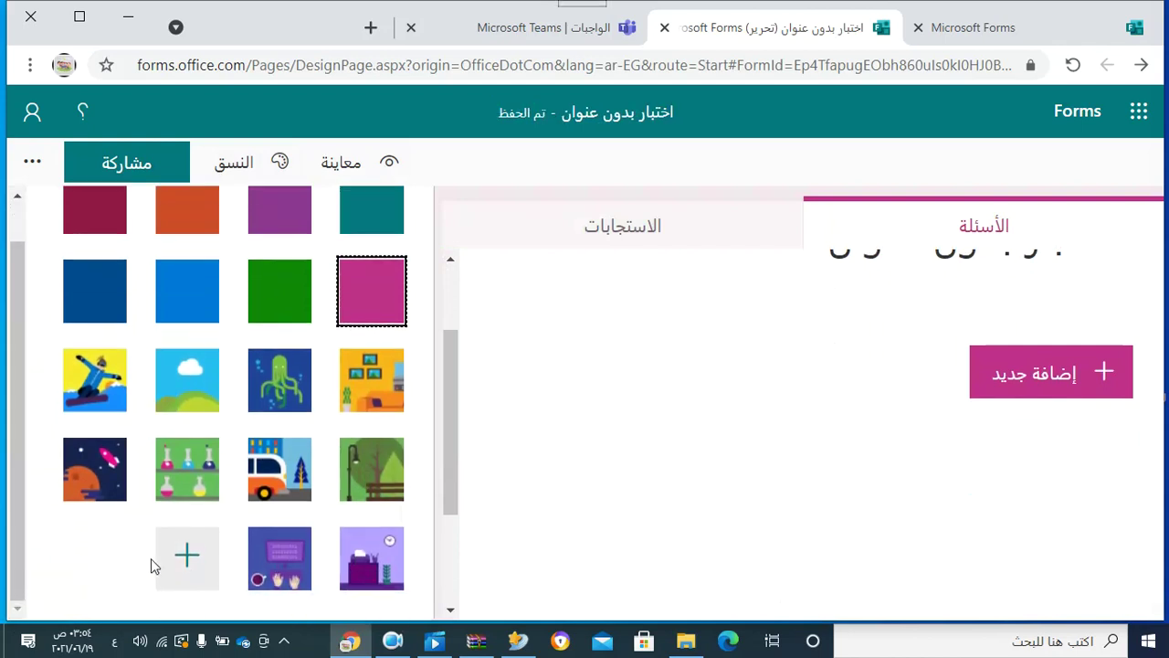
{"action": "left_click", "coordinate": [181, 560]}
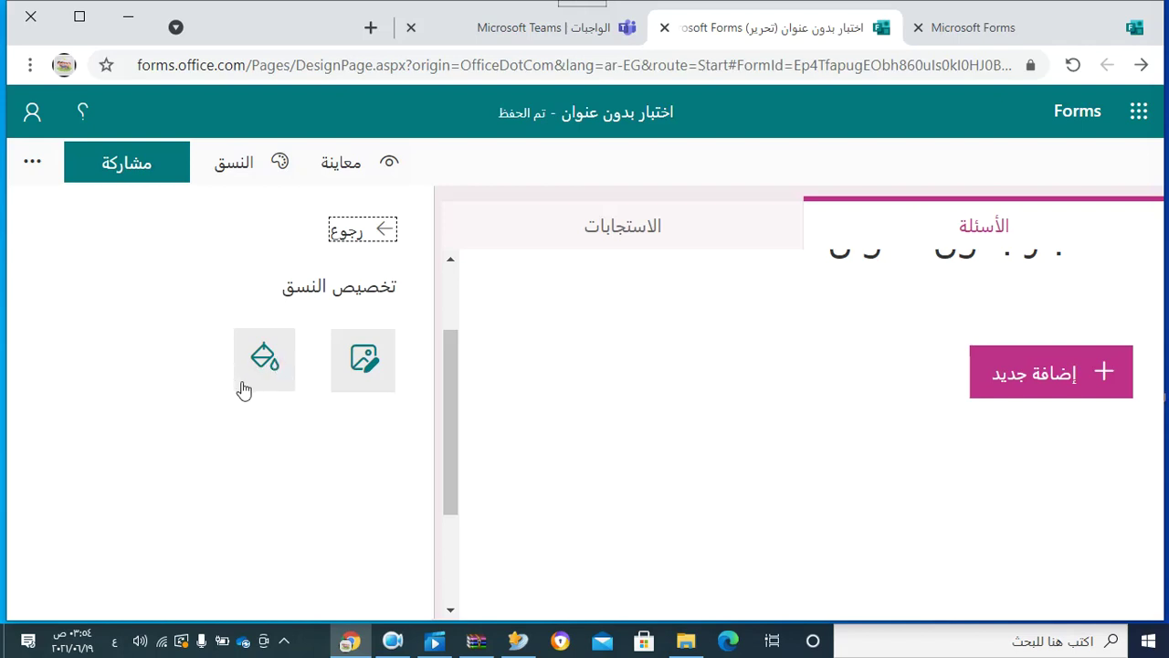
{"action": "left_click", "coordinate": [363, 359]}
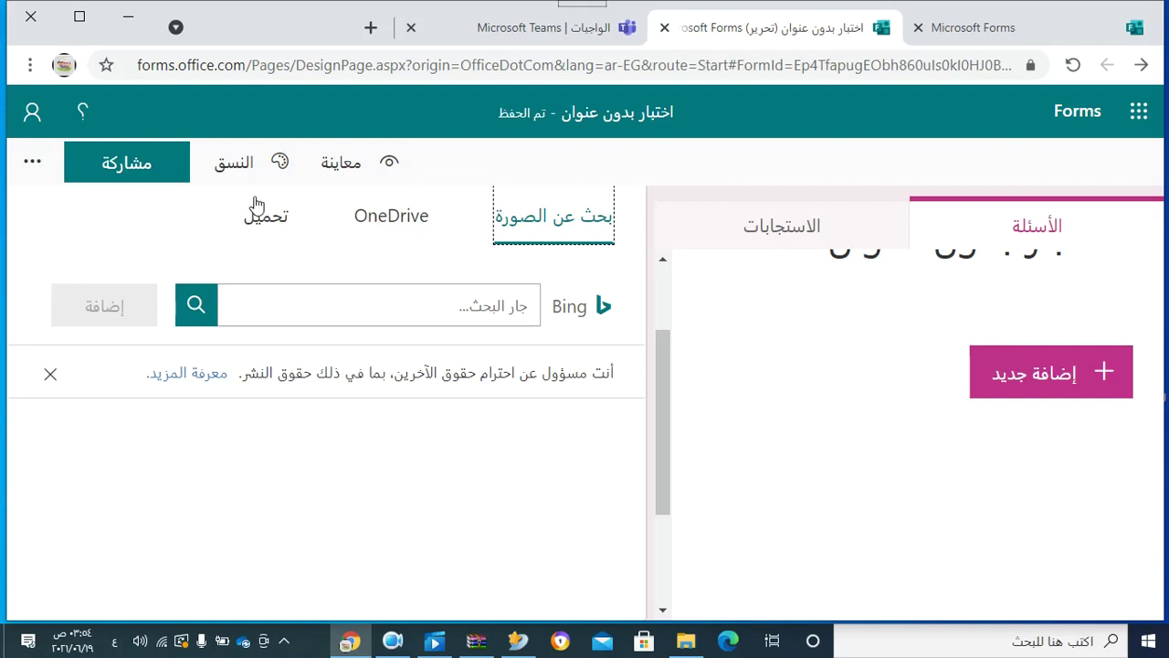
{"action": "left_click", "coordinate": [334, 313]}
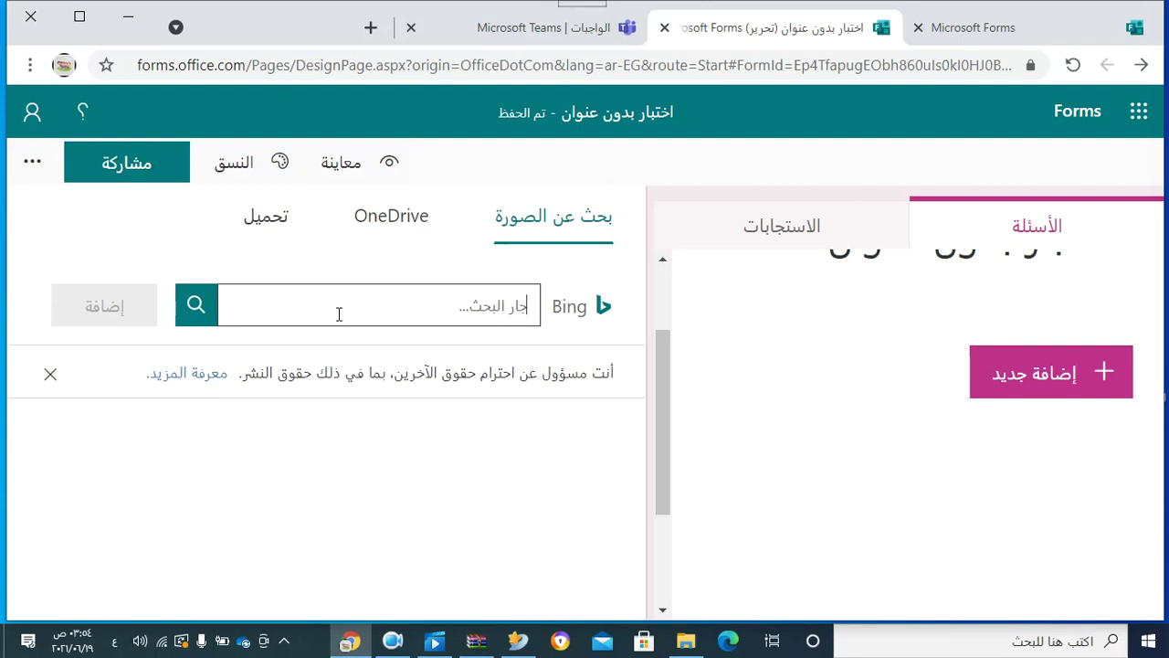
{"action": "type", "text": "صورى"}
{"action": "key", "text": "BackSpace"}
{"action": "type", "text": "ة لل"}
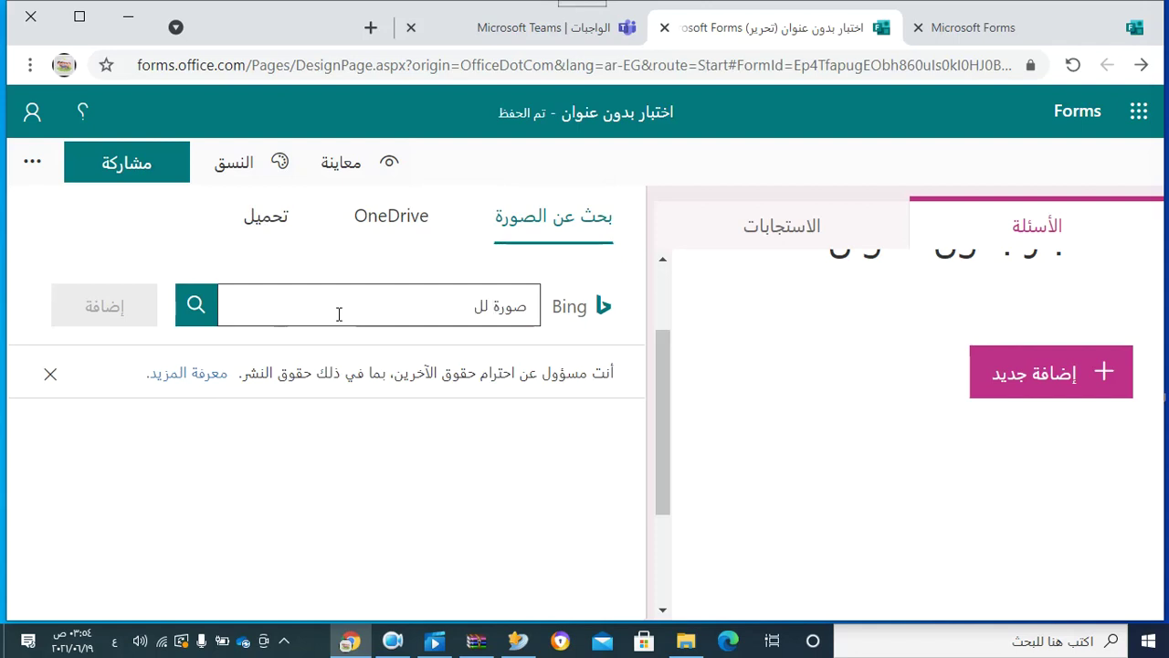
{"action": "key", "text": "BackSpace"}
{"action": "type", "text": "اللغة العربية"}
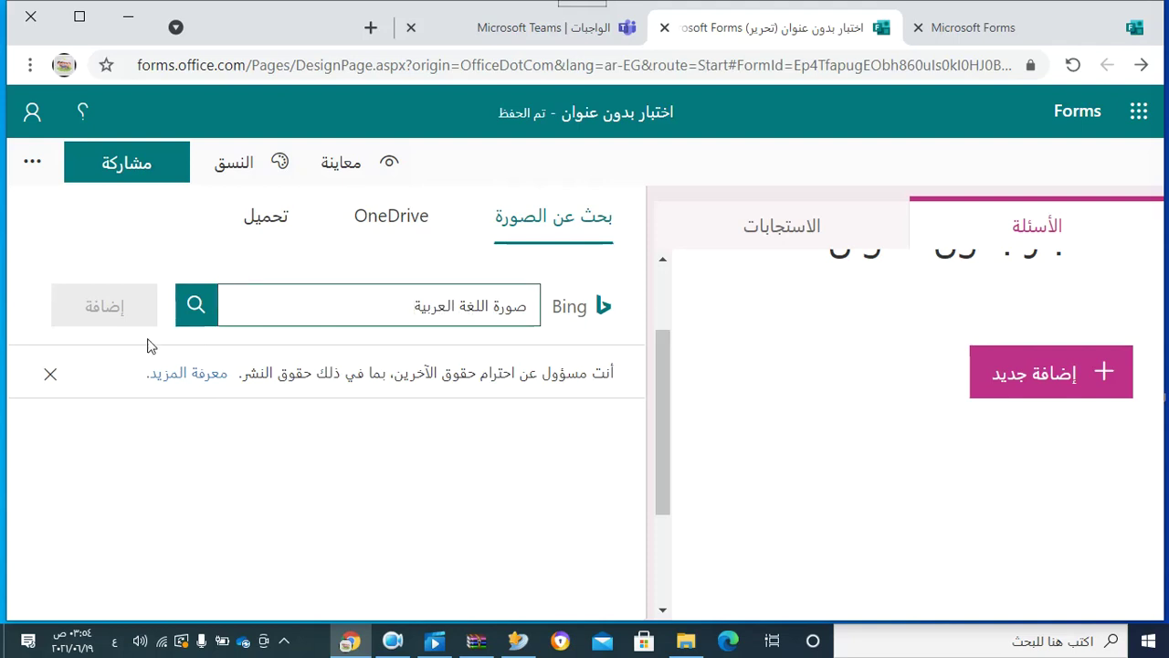
{"action": "left_click", "coordinate": [197, 326]}
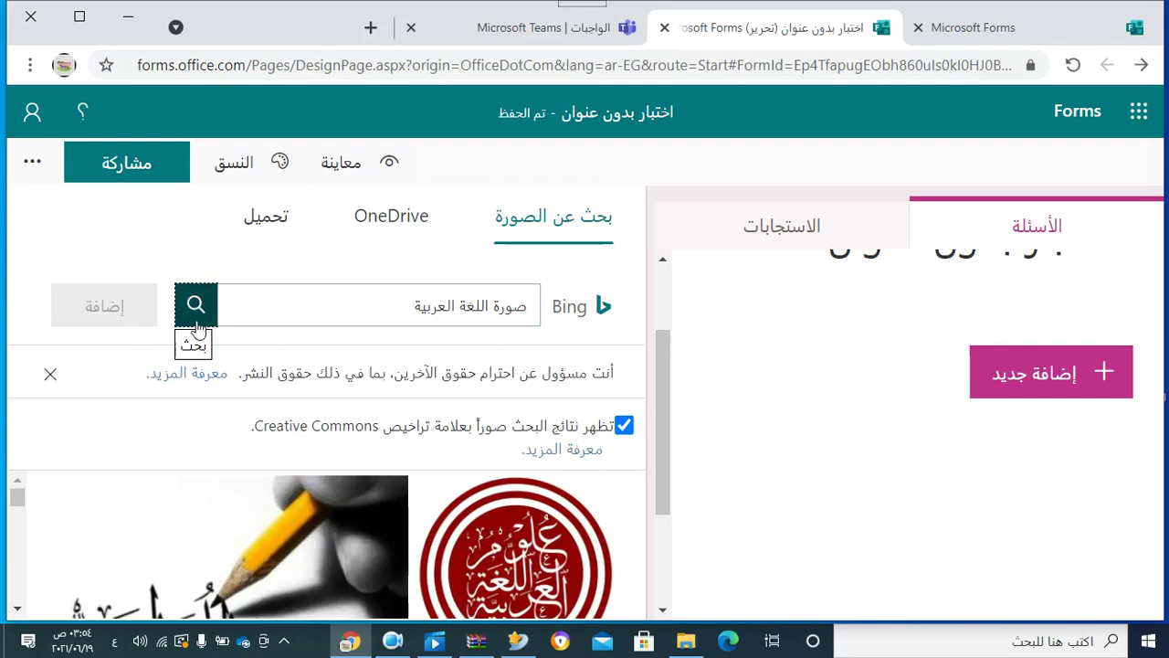
Add the pencil-and-calligraphy image as the theme background, preview the quiz in the computer view and return to editing
{"action": "left_click", "coordinate": [235, 521]}
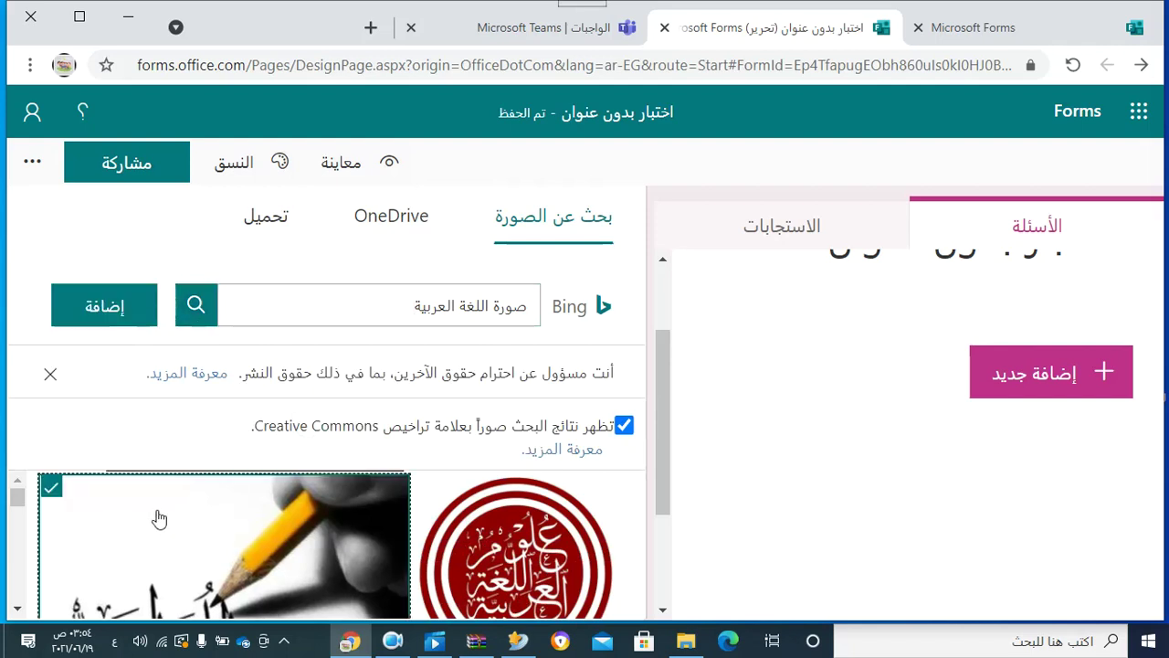
{"action": "left_click", "coordinate": [84, 307]}
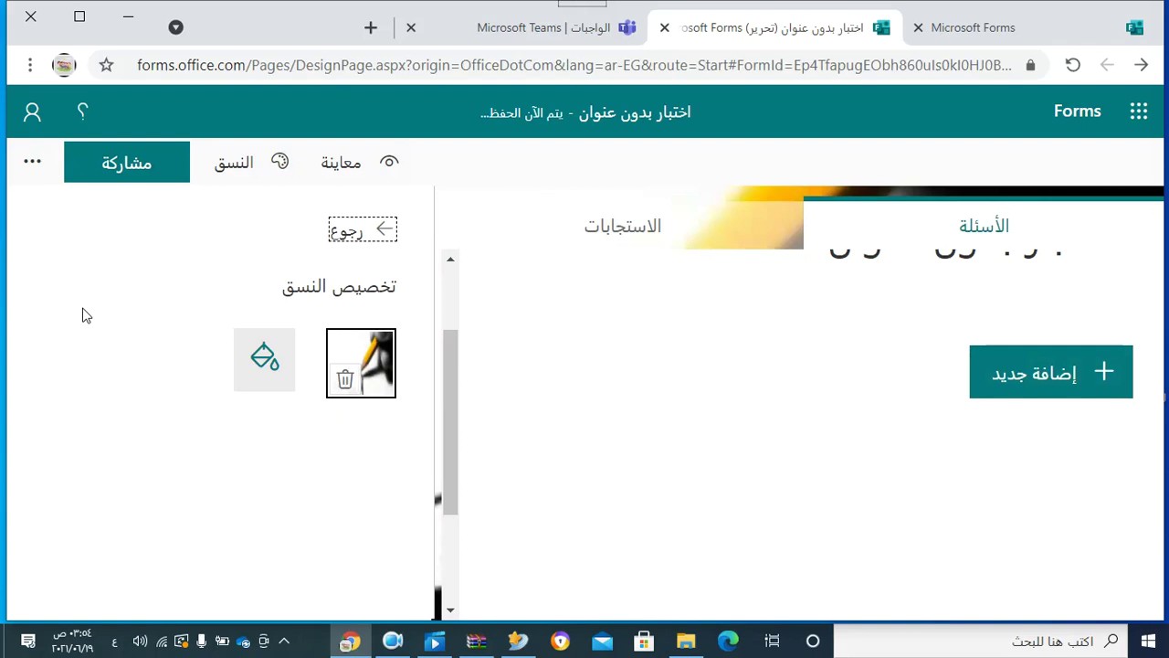
{"action": "left_click", "coordinate": [579, 400]}
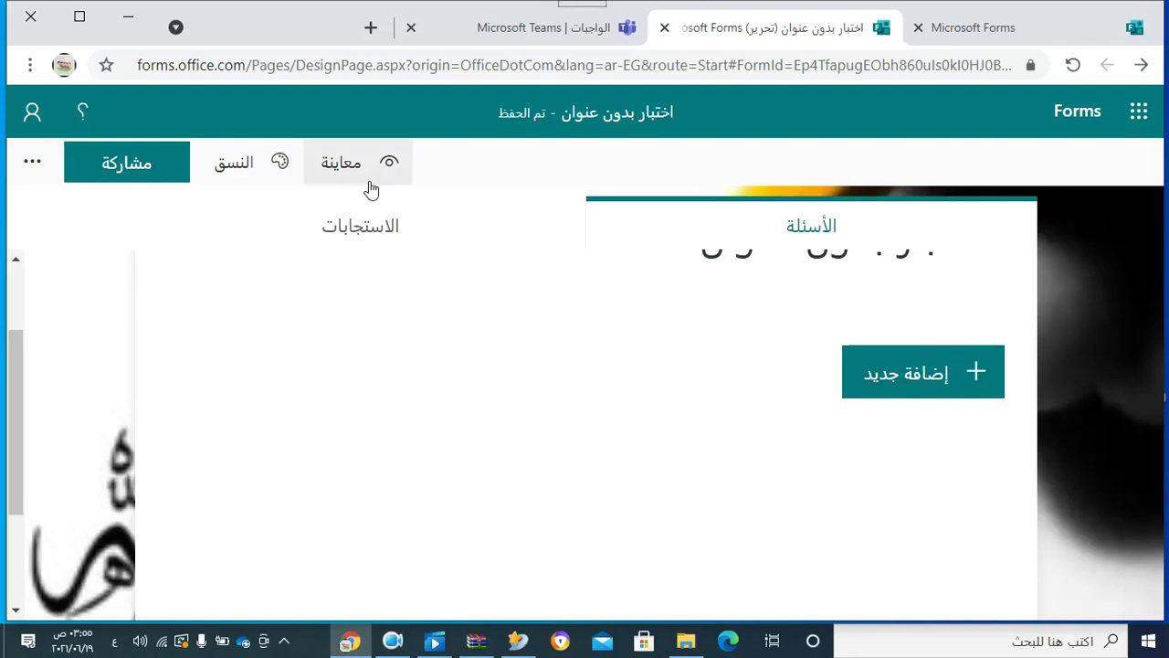
{"action": "left_click", "coordinate": [383, 168]}
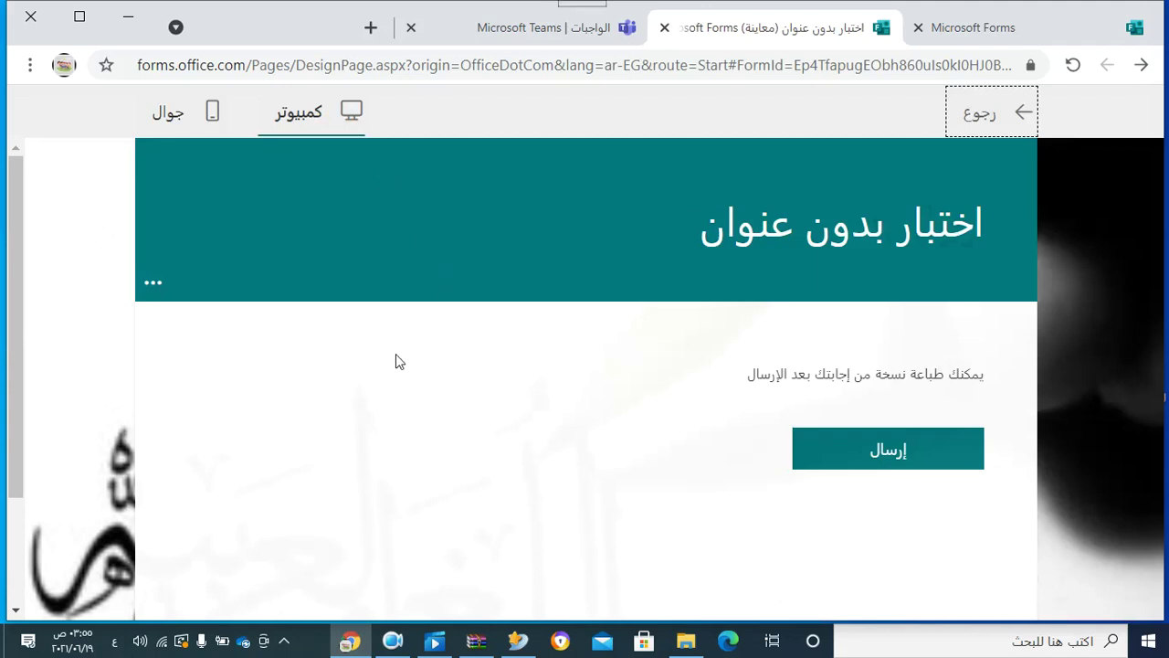
{"action": "left_click", "coordinate": [1001, 115]}
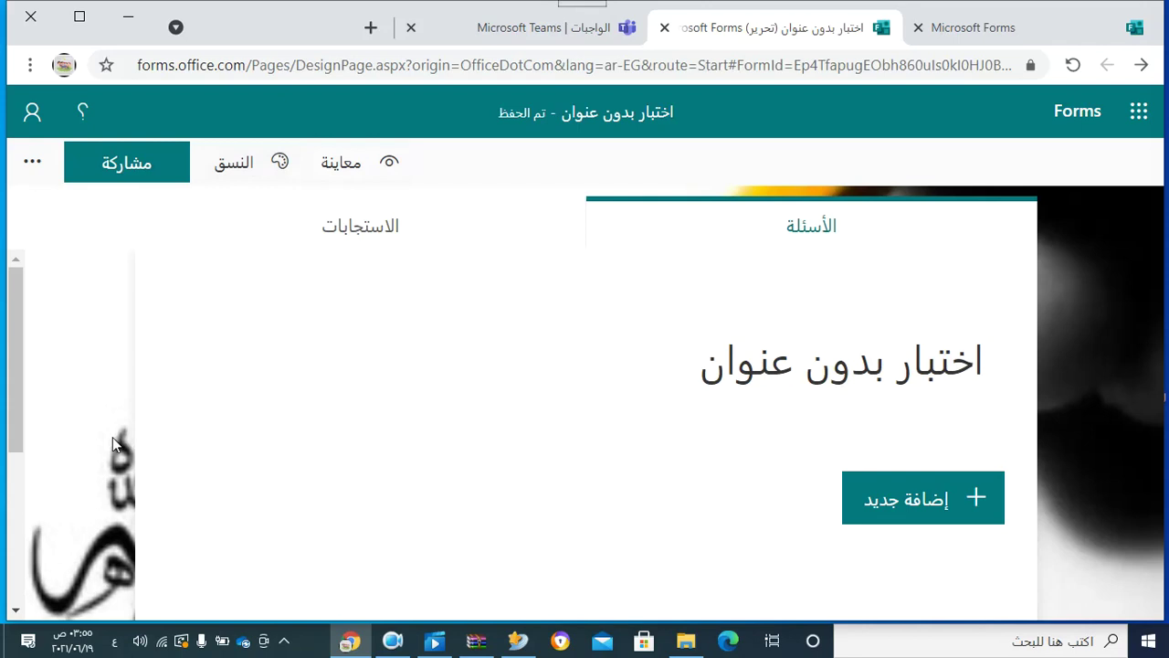
Delete the custom background image from the theme and set the quiz's theme to solid pink
{"action": "left_click", "coordinate": [243, 175]}
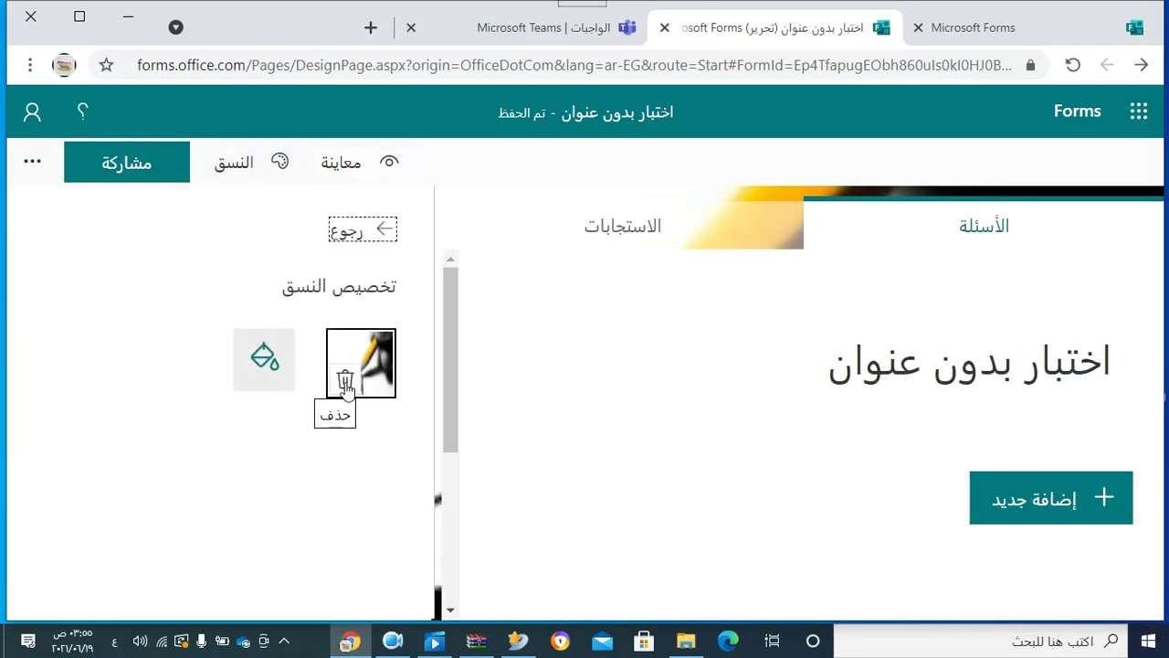
{"action": "left_click", "coordinate": [345, 381]}
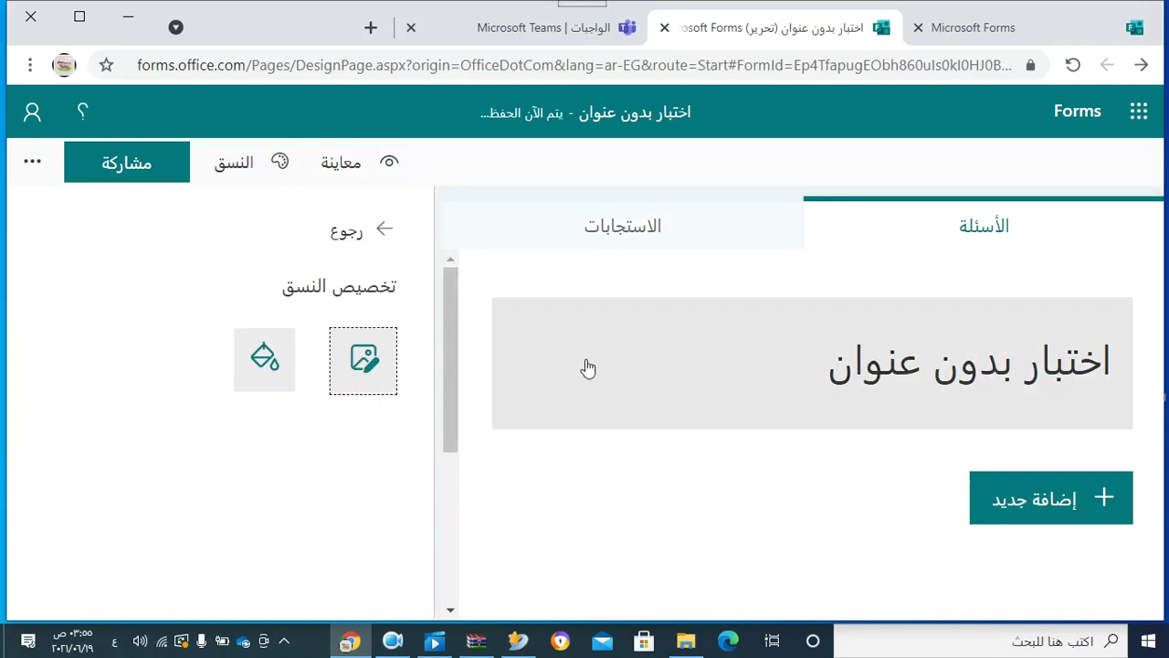
{"action": "left_click", "coordinate": [272, 181]}
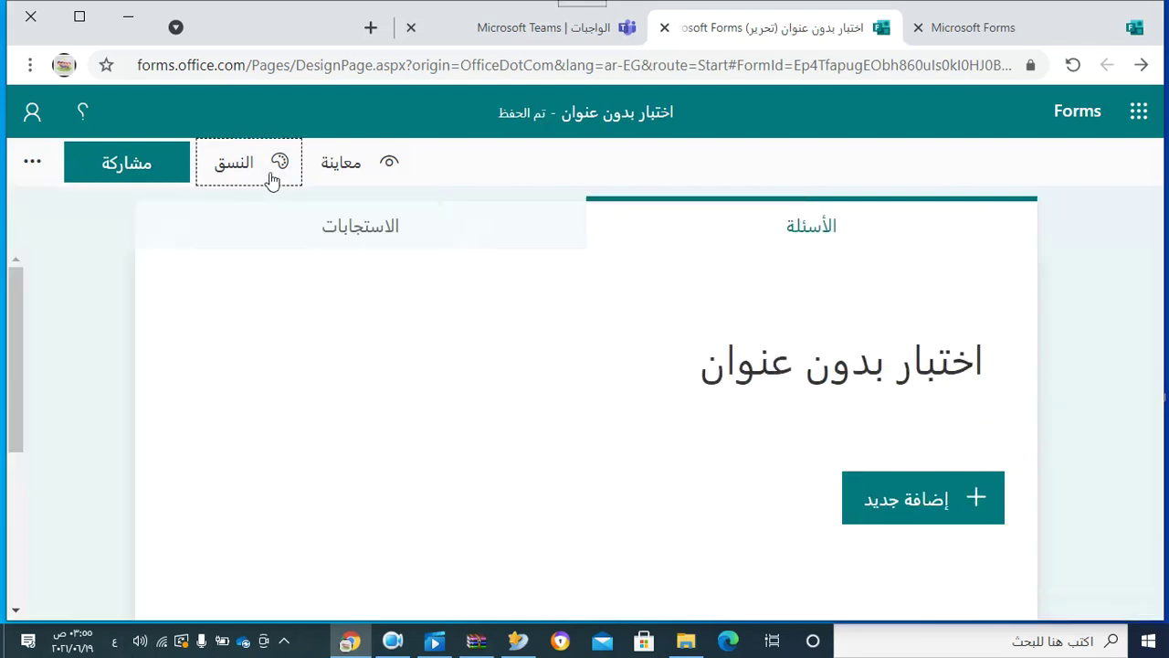
{"action": "left_click", "coordinate": [272, 180]}
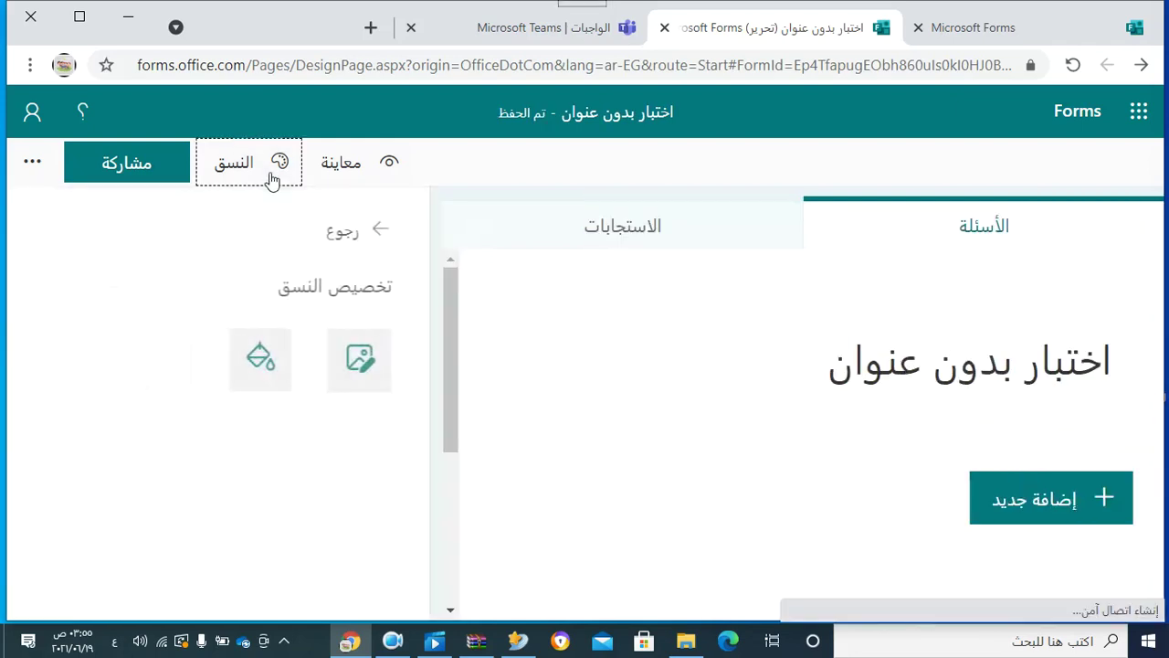
{"action": "left_click", "coordinate": [348, 231]}
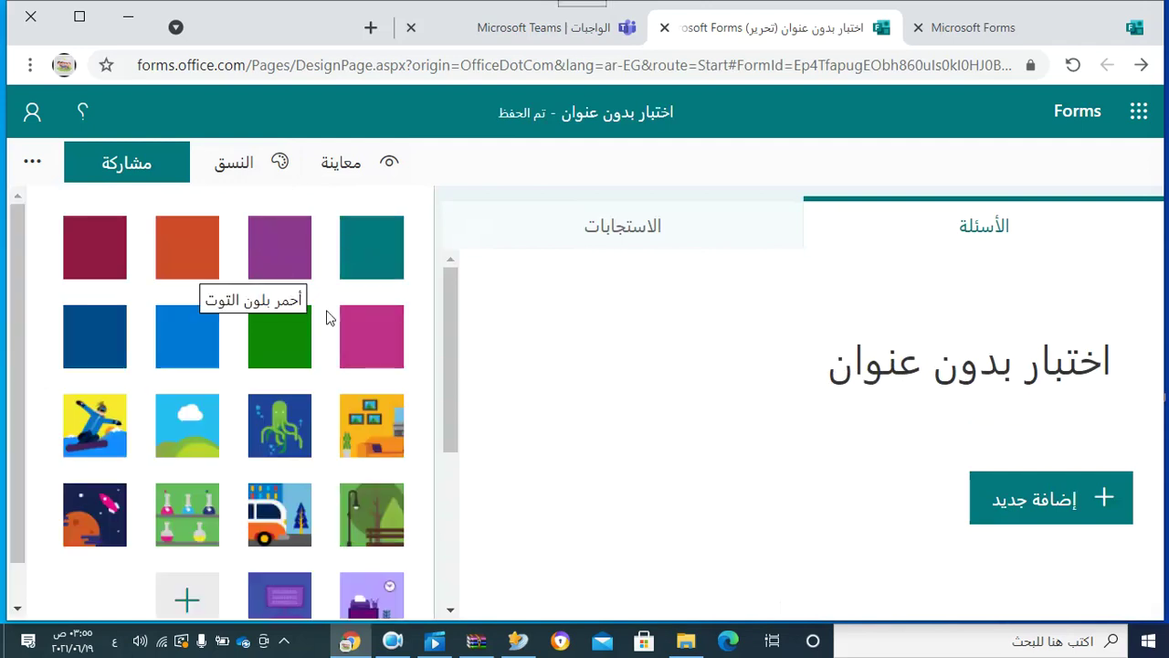
{"action": "left_click", "coordinate": [376, 338]}
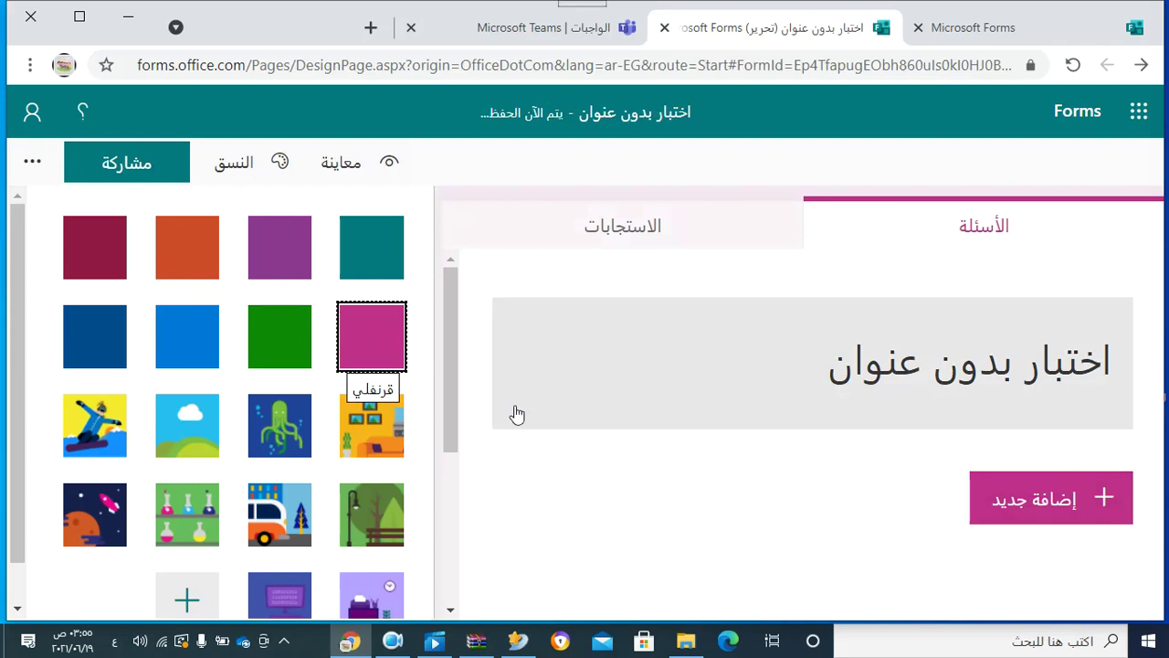
{"action": "left_click", "coordinate": [538, 506]}
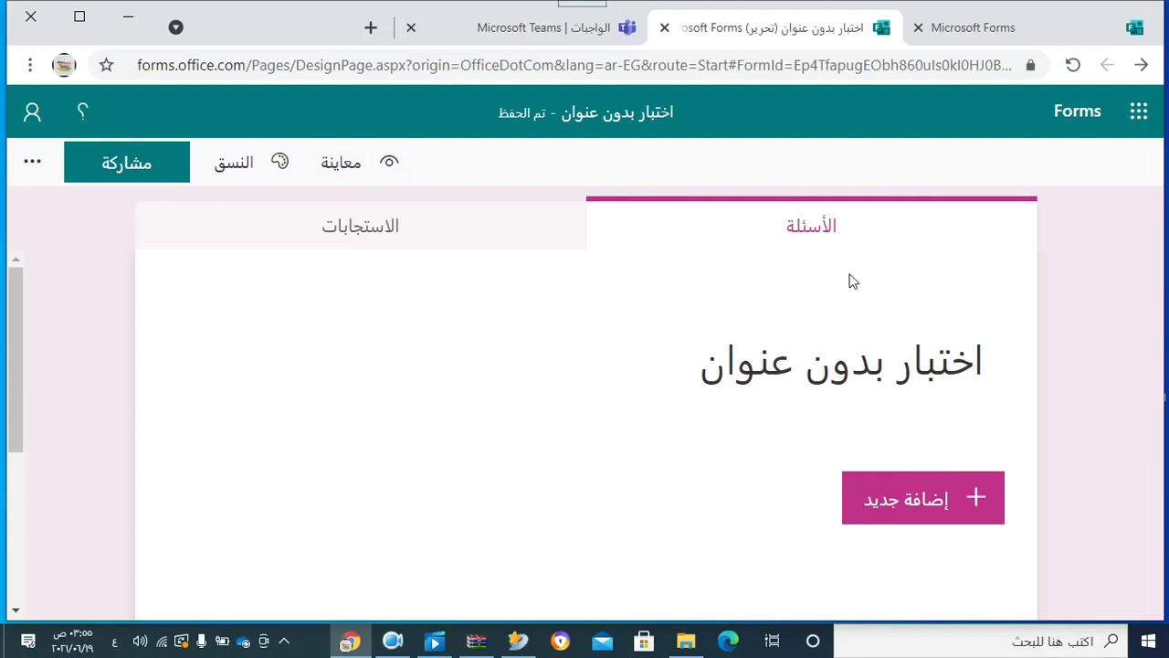
Look over the quiz's responses summary and its Excel option, and return to the questions
{"action": "left_click", "coordinate": [372, 239]}
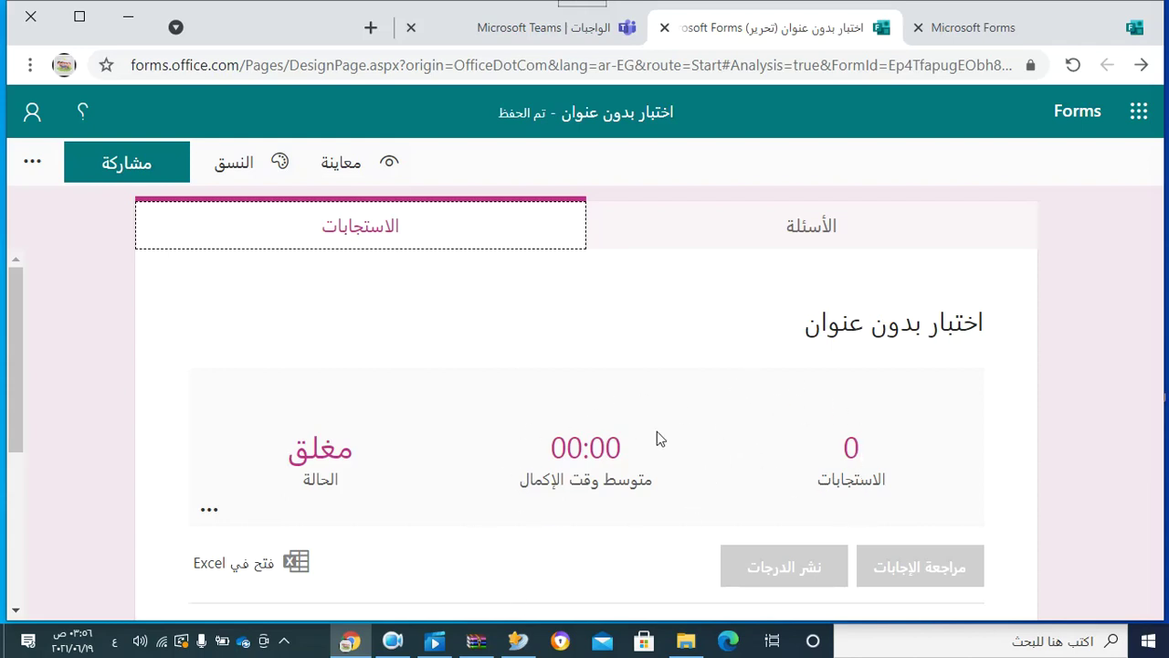
{"action": "left_click", "coordinate": [297, 562]}
{"action": "left_click", "coordinate": [829, 236]}
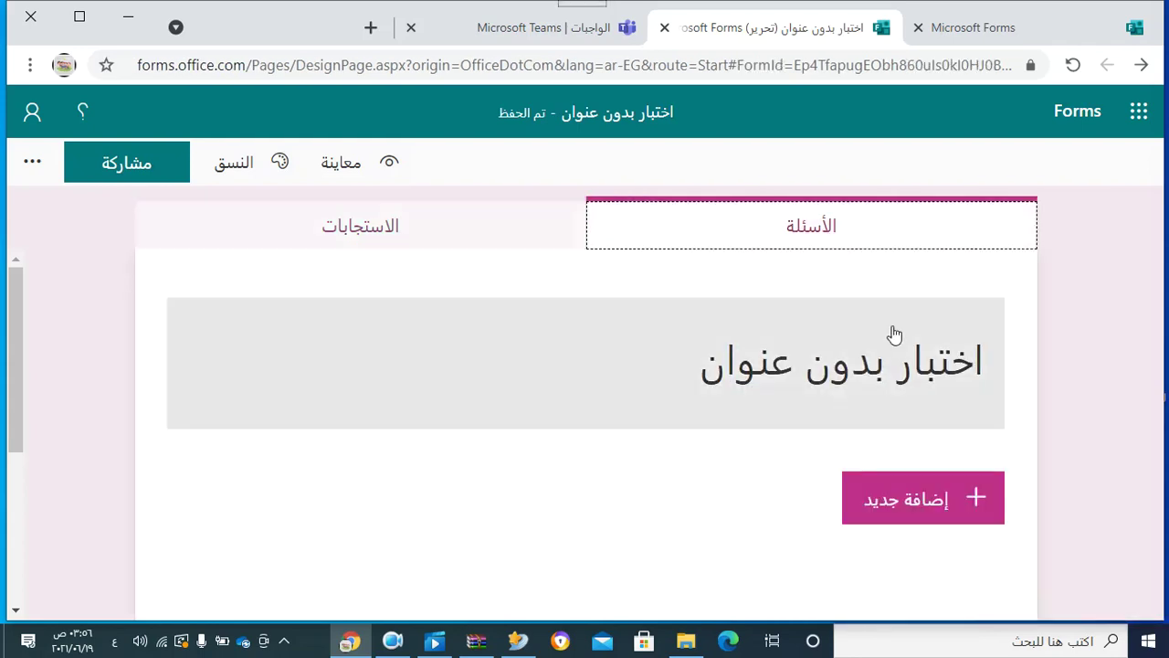
Replace the quiz's title with "إختبارات مجمعة اللصف الثالث"
{"action": "left_click", "coordinate": [767, 375]}
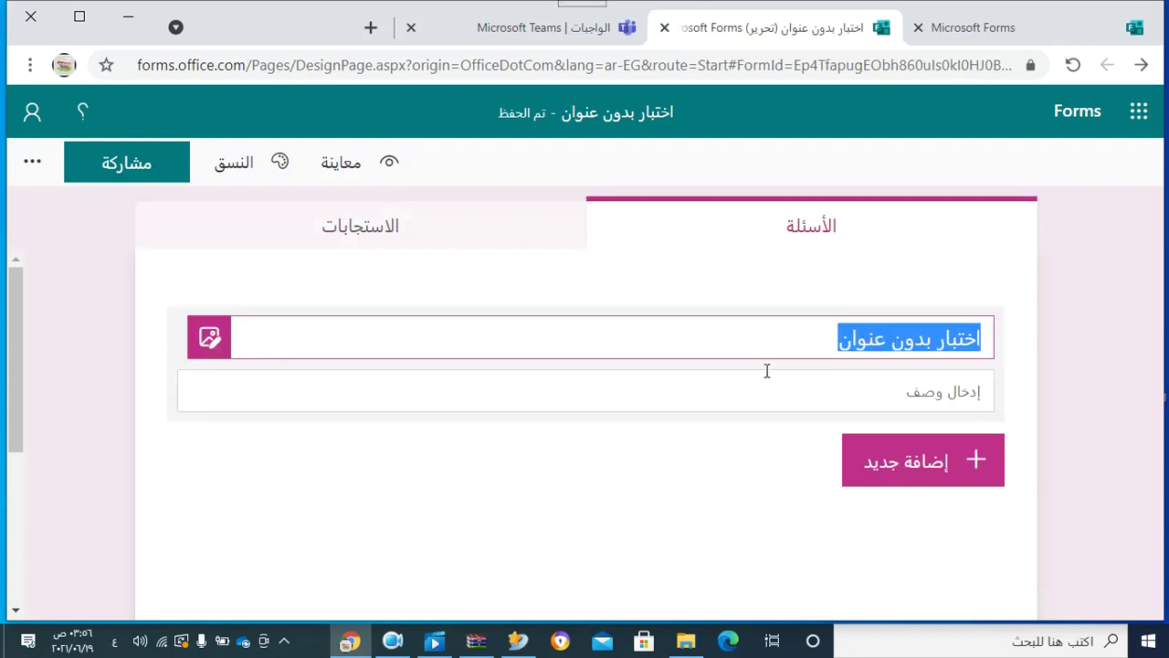
{"action": "key", "text": "BackSpace"}
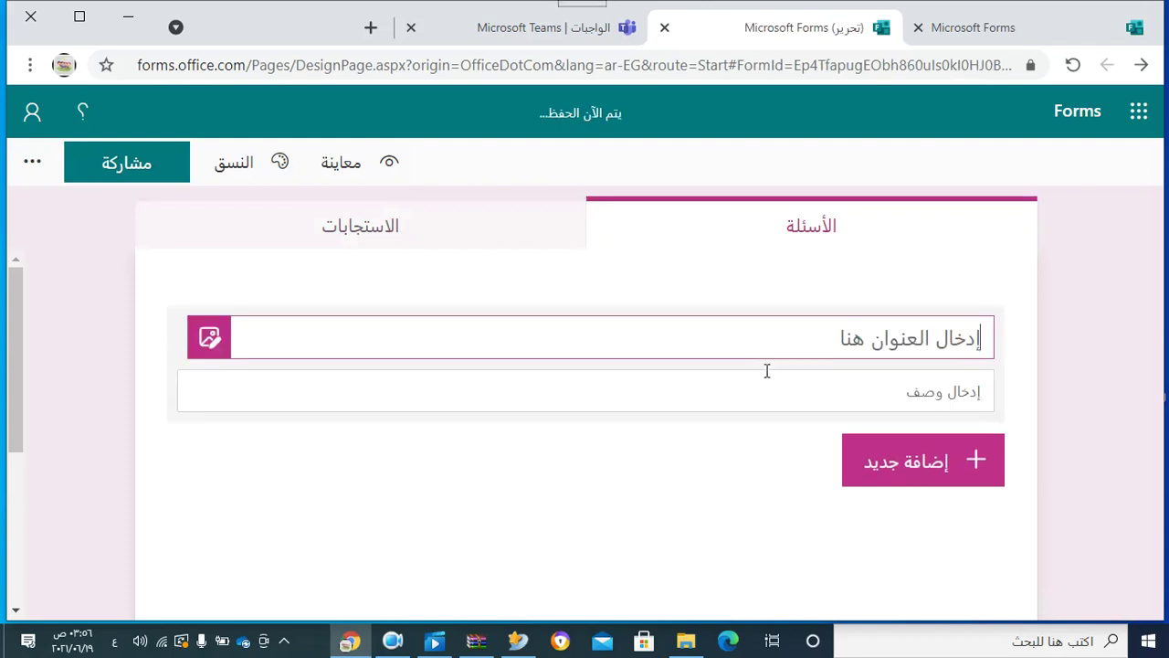
{"action": "type", "text": "إ"}
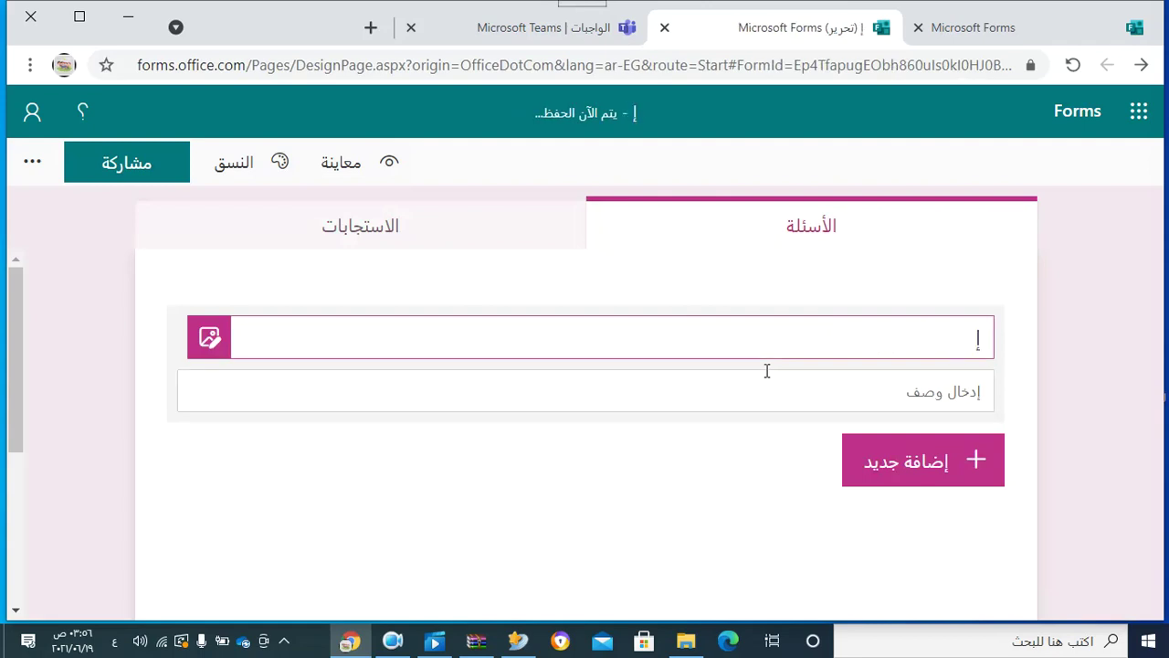
{"action": "type", "text": "ختبارات م"}
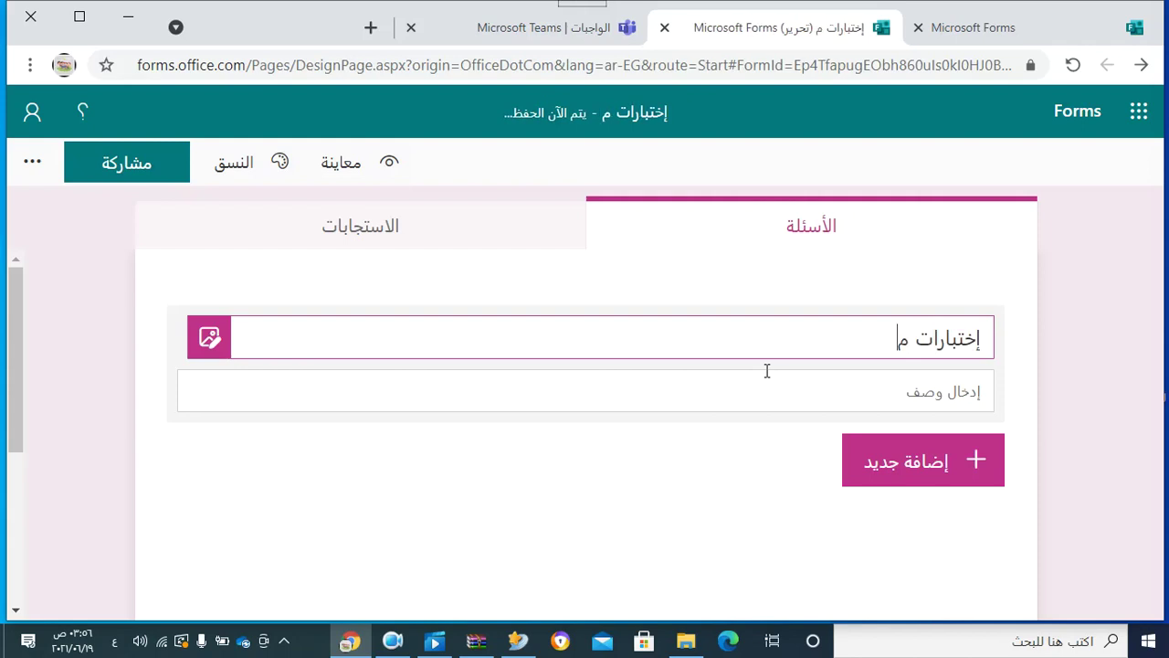
{"action": "type", "text": "جمعو"}
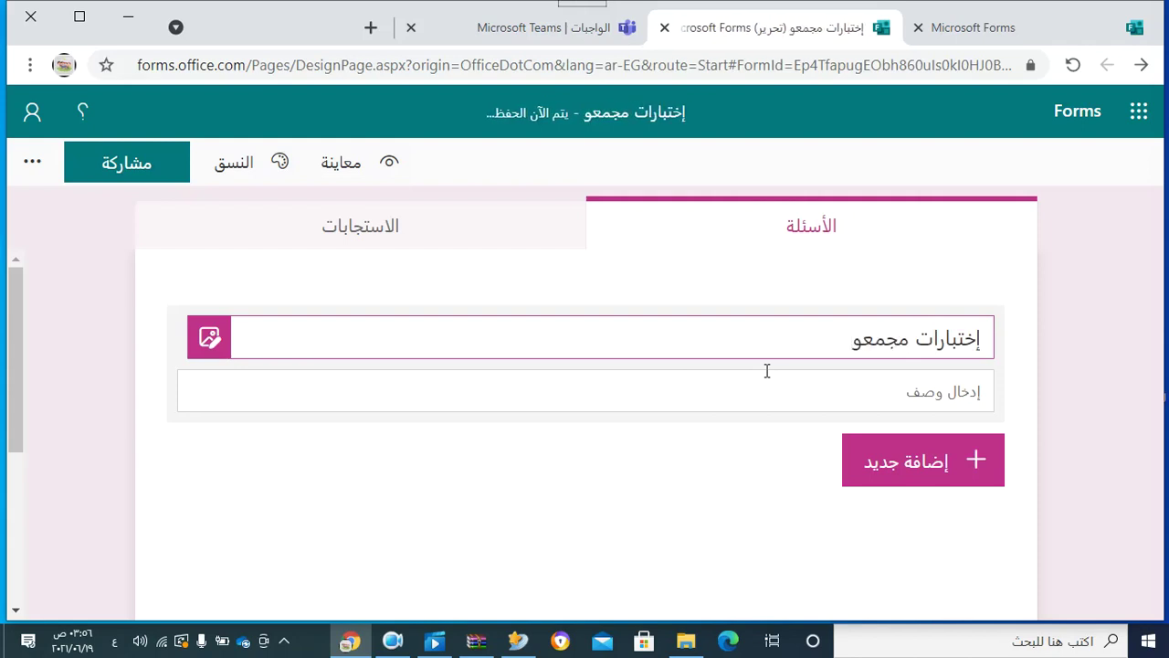
{"action": "key", "text": "BackSpace"}
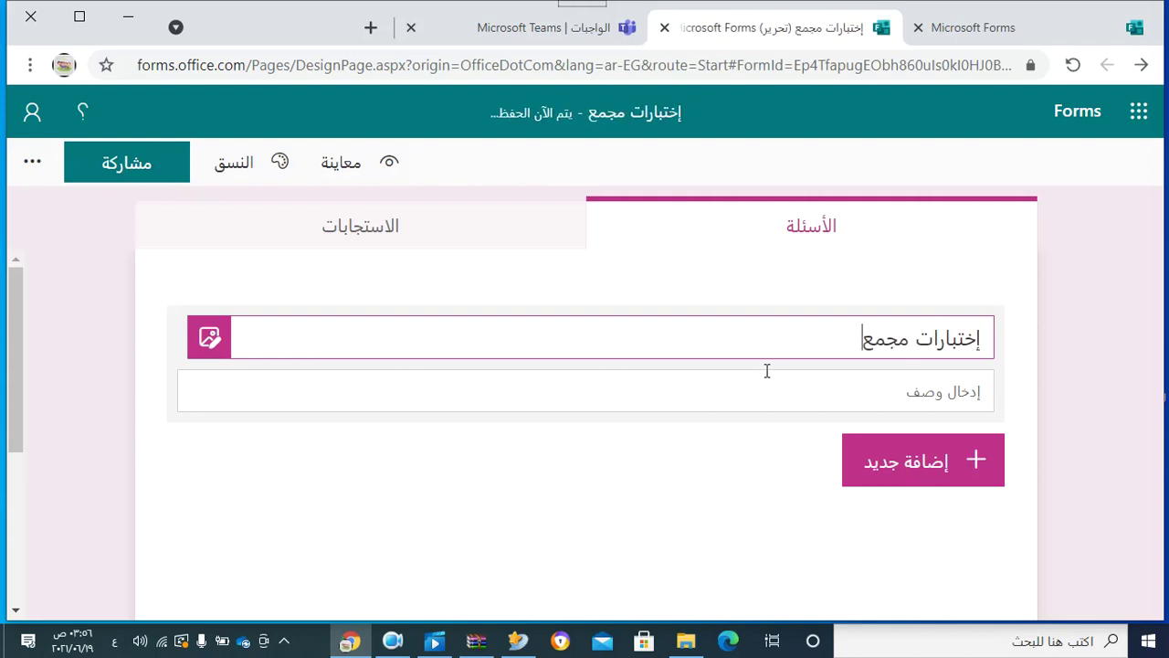
{"action": "type", "text": "ة ا"}
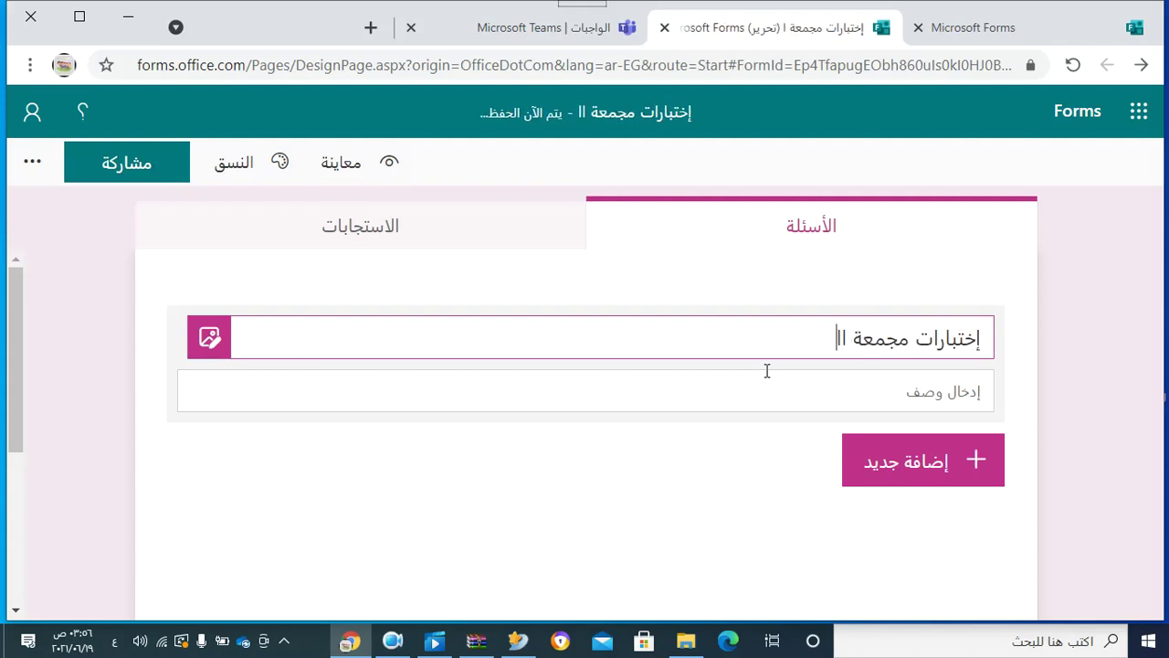
{"action": "key", "text": "BackSpace"}
{"action": "type", "text": "ا"}
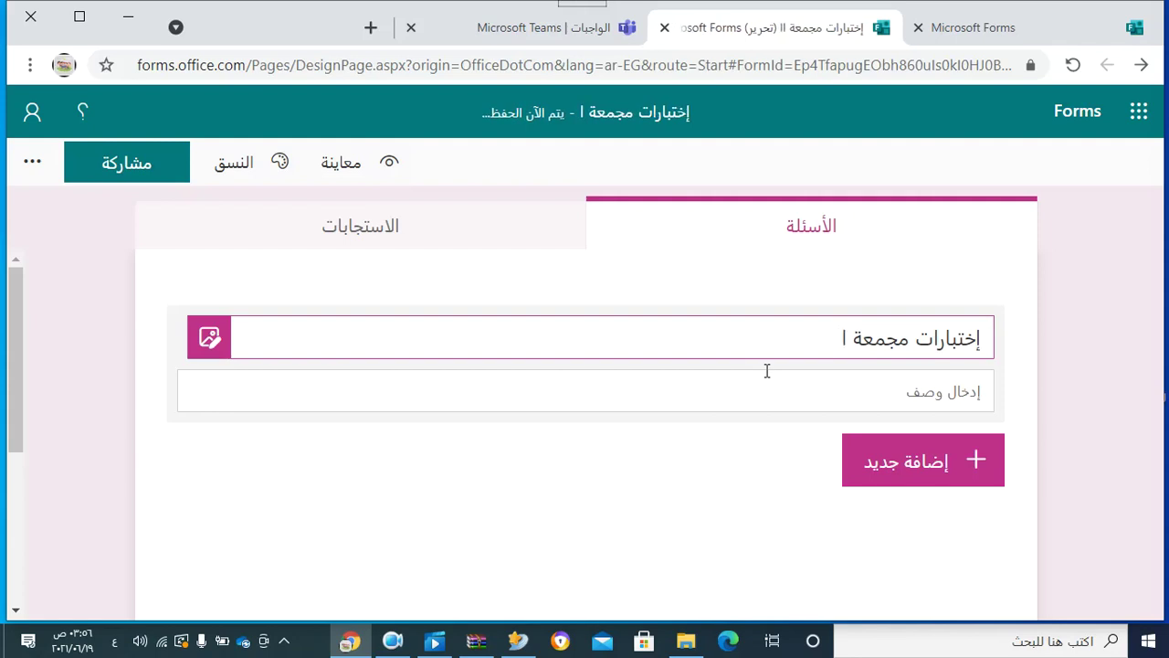
{"action": "type", "text": "للص"}
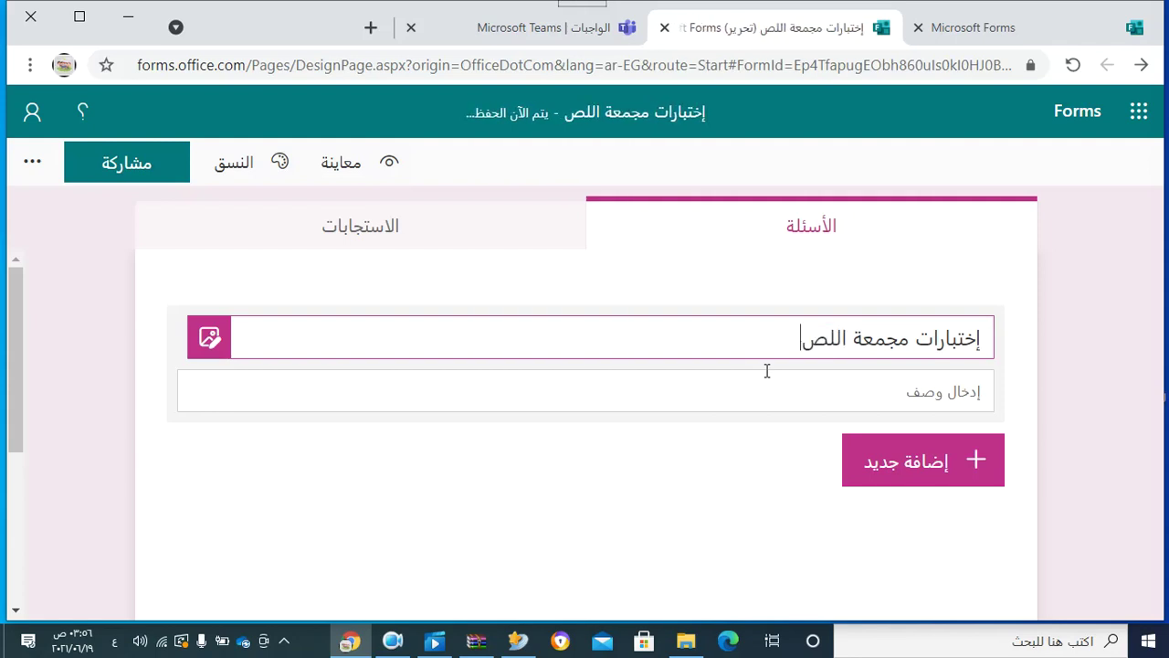
{"action": "type", "text": "ف "}
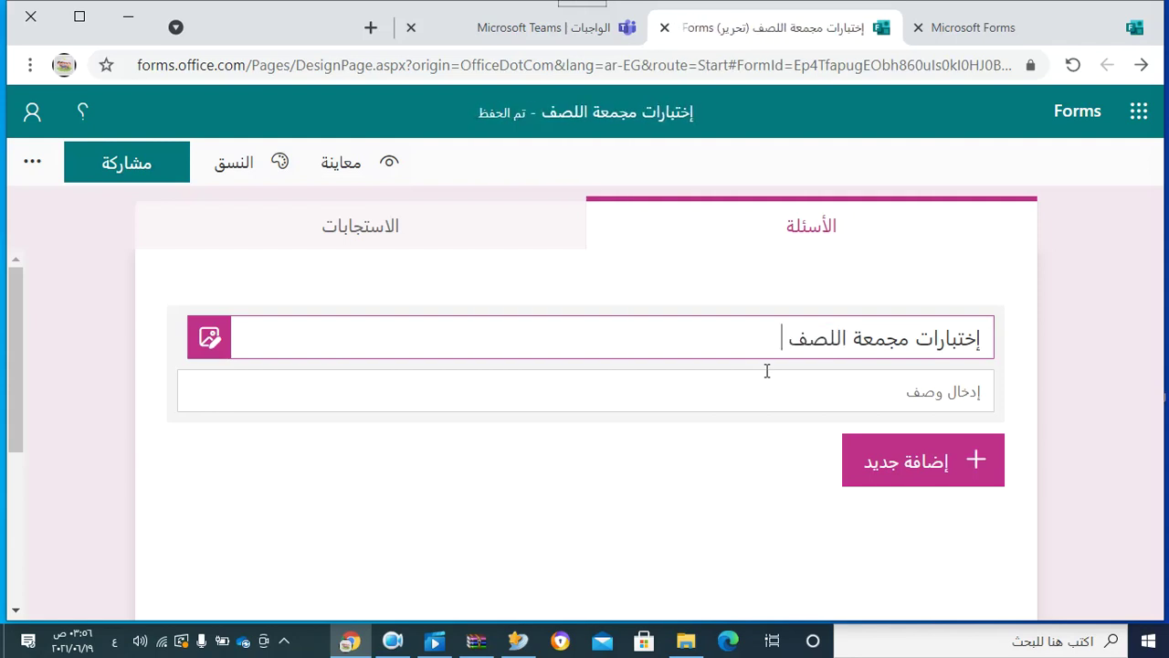
{"action": "type", "text": "الثالث"}
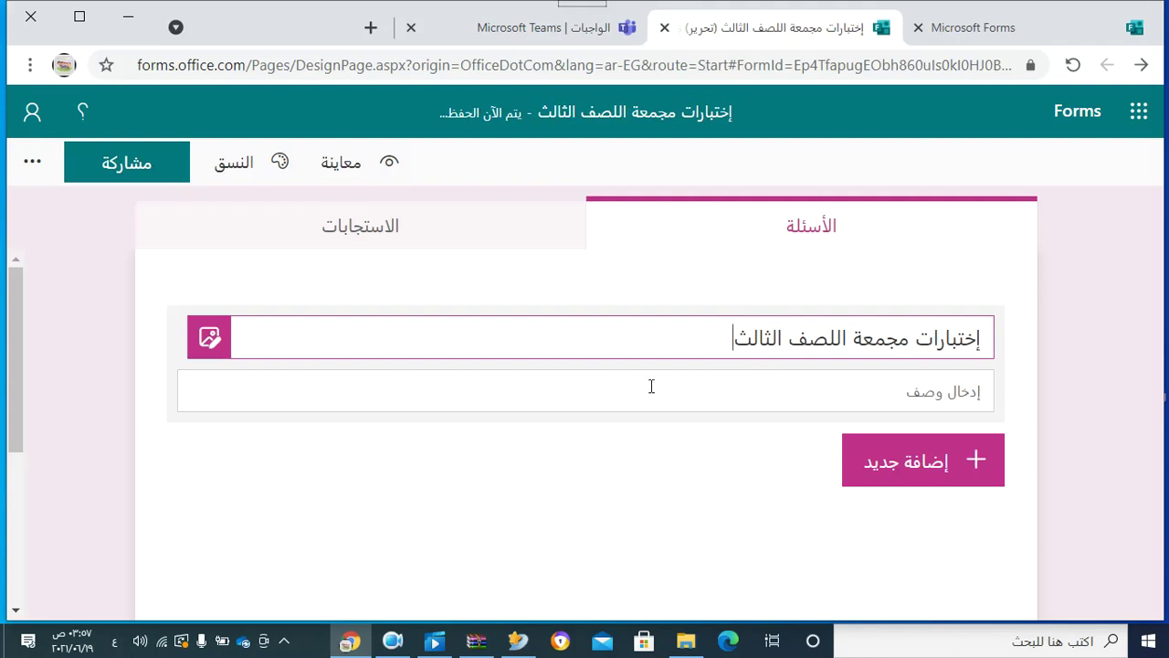
Start adding an image to the quiz title and search Bing images for "صورة أطفال كرتون"
{"action": "left_click", "coordinate": [211, 338]}
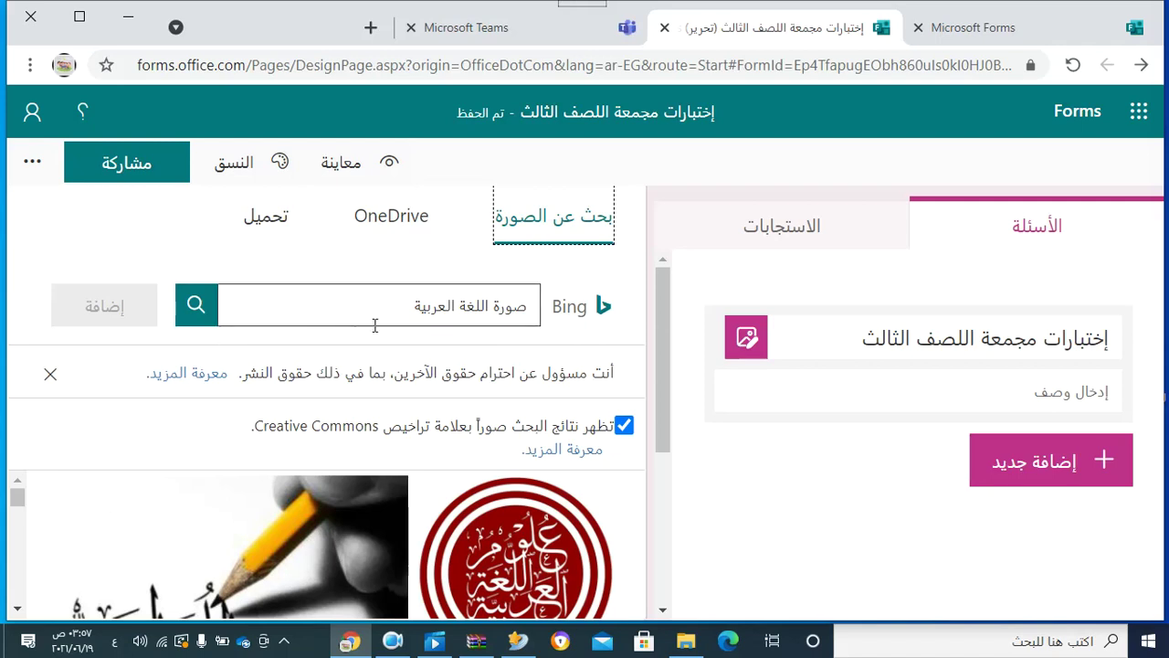
{"action": "left_click", "coordinate": [415, 306]}
{"action": "key", "text": "BackSpace"}
{"action": "key", "text": "BackSpace"}
{"action": "key", "text": "BackSpace"}
{"action": "key", "text": "BackSpace"}
{"action": "key", "text": "BackSpace"}
{"action": "key", "text": "BackSpace"}
{"action": "key", "text": "BackSpace"}
{"action": "key", "text": "BackSpace"}
{"action": "key", "text": "BackSpace"}
{"action": "key", "text": "BackSpace"}
{"action": "key", "text": "BackSpace"}
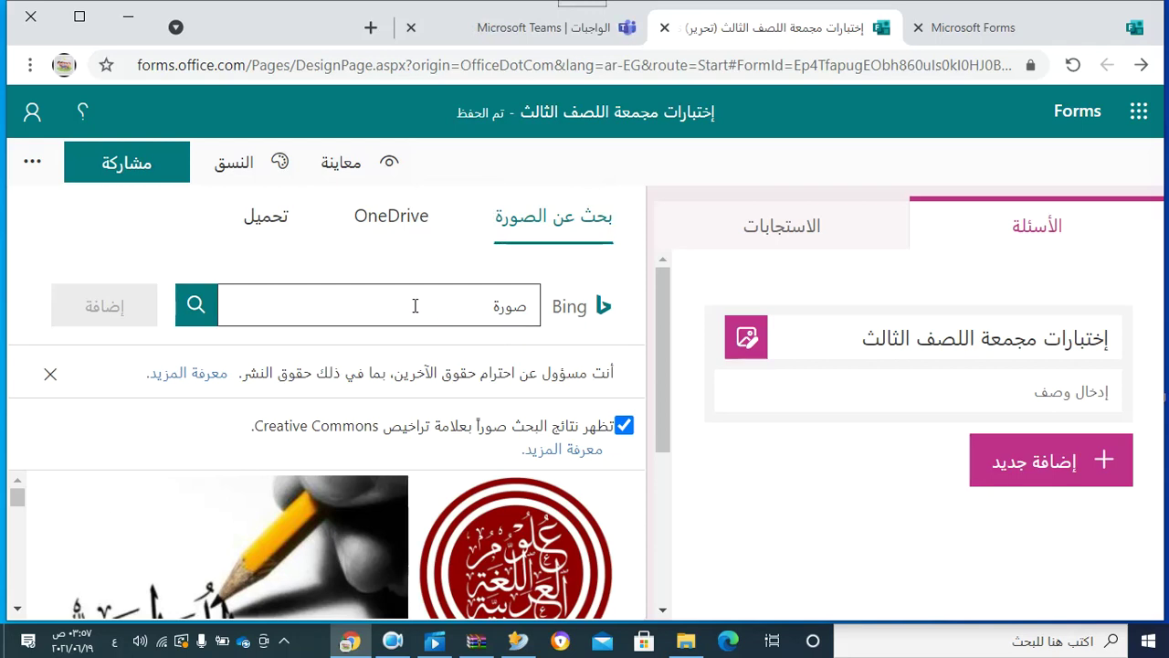
{"action": "type", "text": "أطفال كرتون"}
{"action": "left_click", "coordinate": [189, 313]}
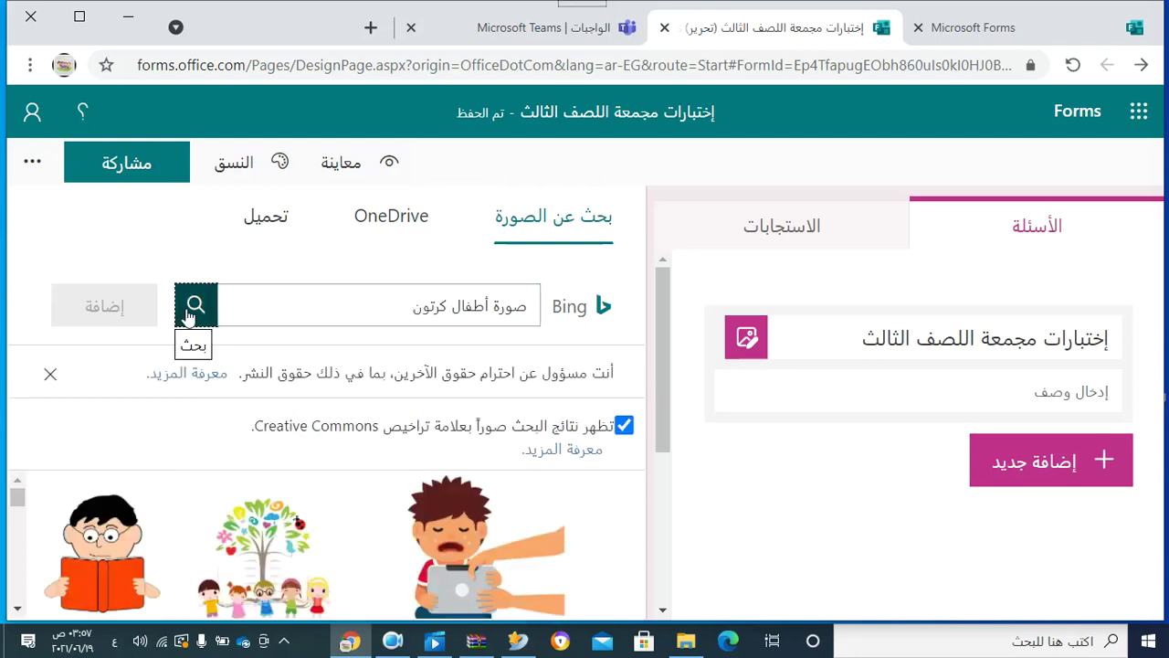
Try to add the cartoon of a boy with glasses reading a red book as the title image
{"action": "left_click", "coordinate": [124, 581]}
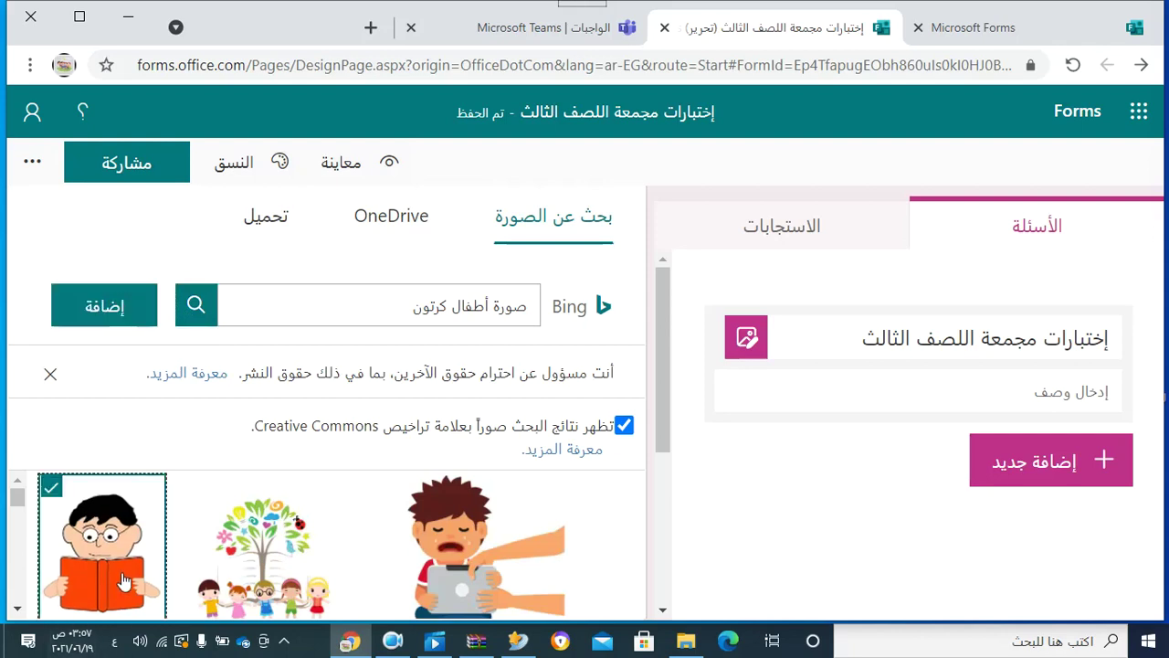
{"action": "left_click", "coordinate": [100, 305]}
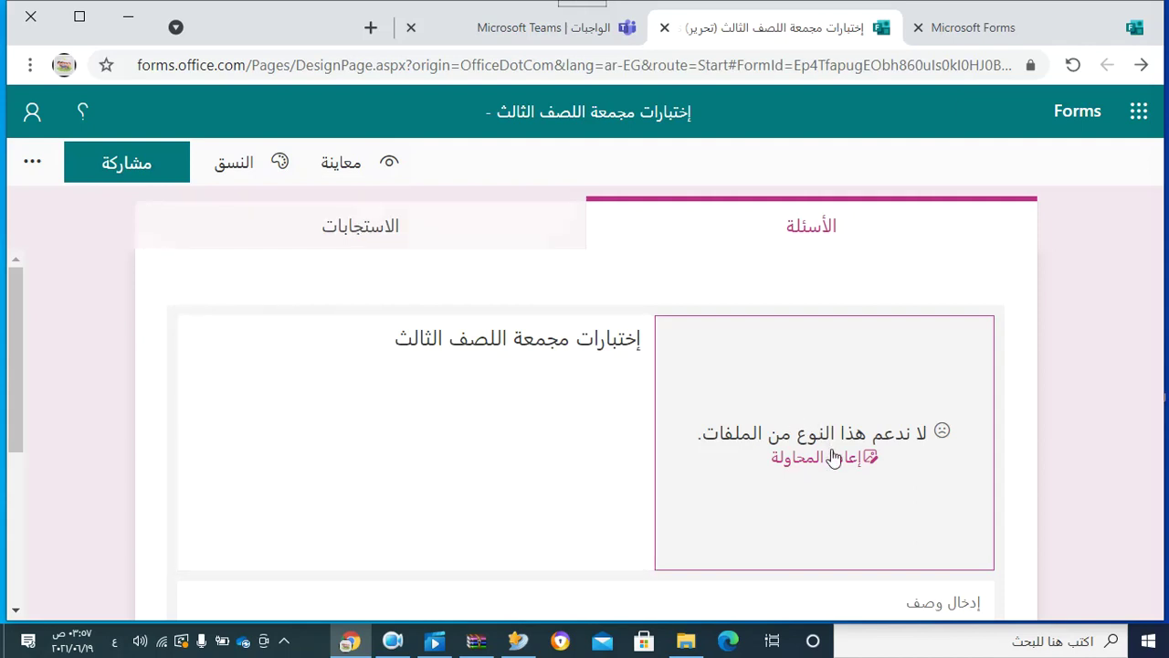
Retry the title image and add the cartoon of four jumping children from the Bing search results
{"action": "left_click", "coordinate": [873, 468]}
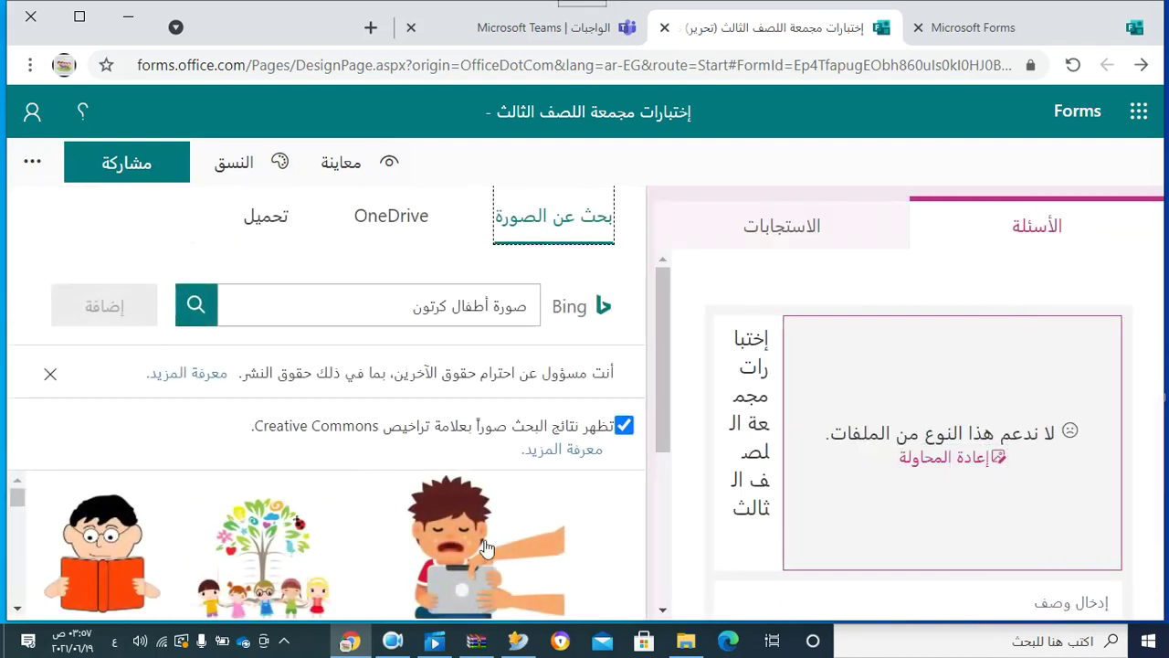
{"action": "left_click", "coordinate": [18, 610]}
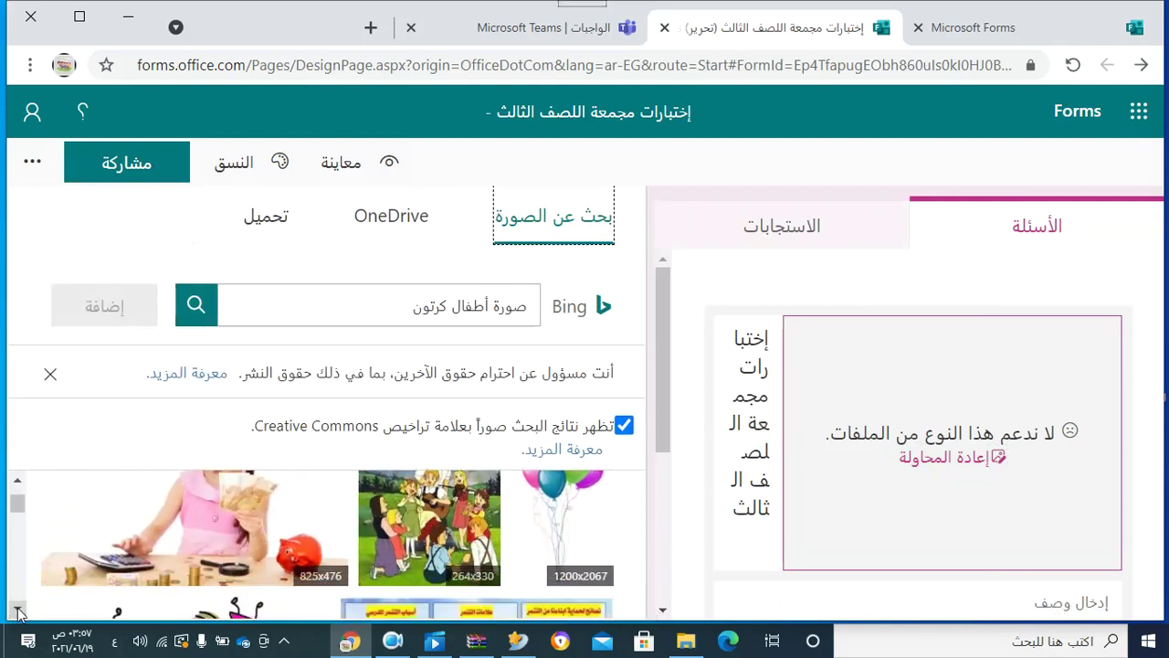
{"action": "left_click", "coordinate": [18, 610]}
{"action": "left_click", "coordinate": [18, 610]}
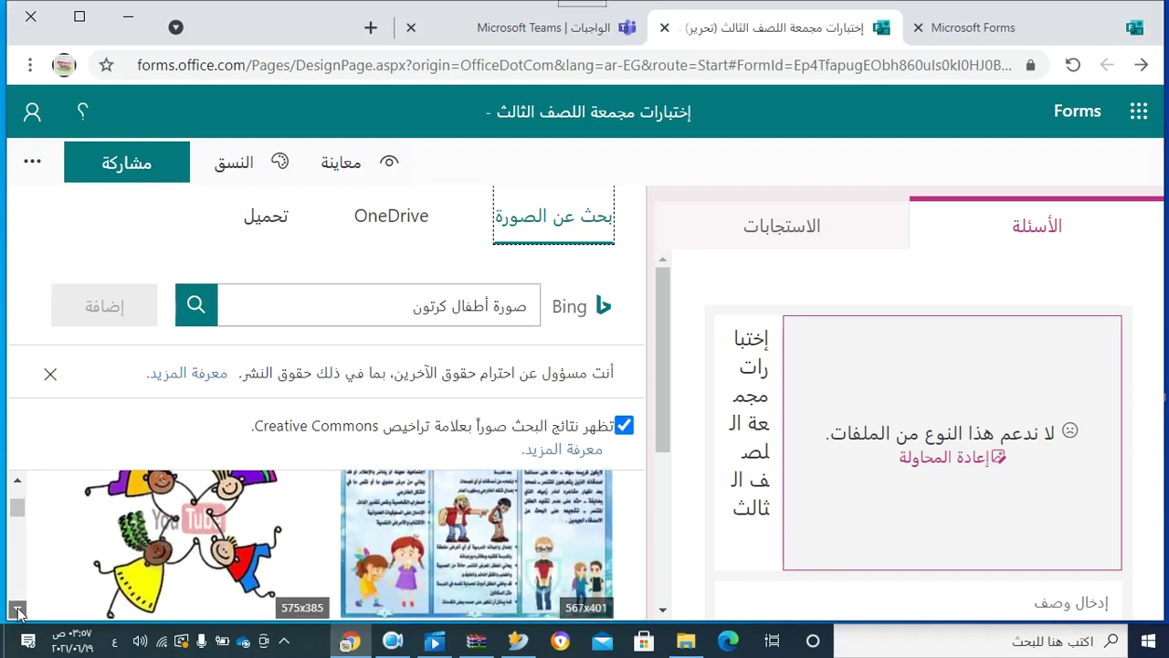
{"action": "left_click", "coordinate": [19, 610]}
{"action": "left_click", "coordinate": [18, 610]}
{"action": "left_click", "coordinate": [18, 610]}
{"action": "left_click", "coordinate": [18, 610]}
{"action": "left_click", "coordinate": [19, 610]}
{"action": "left_click", "coordinate": [18, 610]}
{"action": "left_click", "coordinate": [18, 611]}
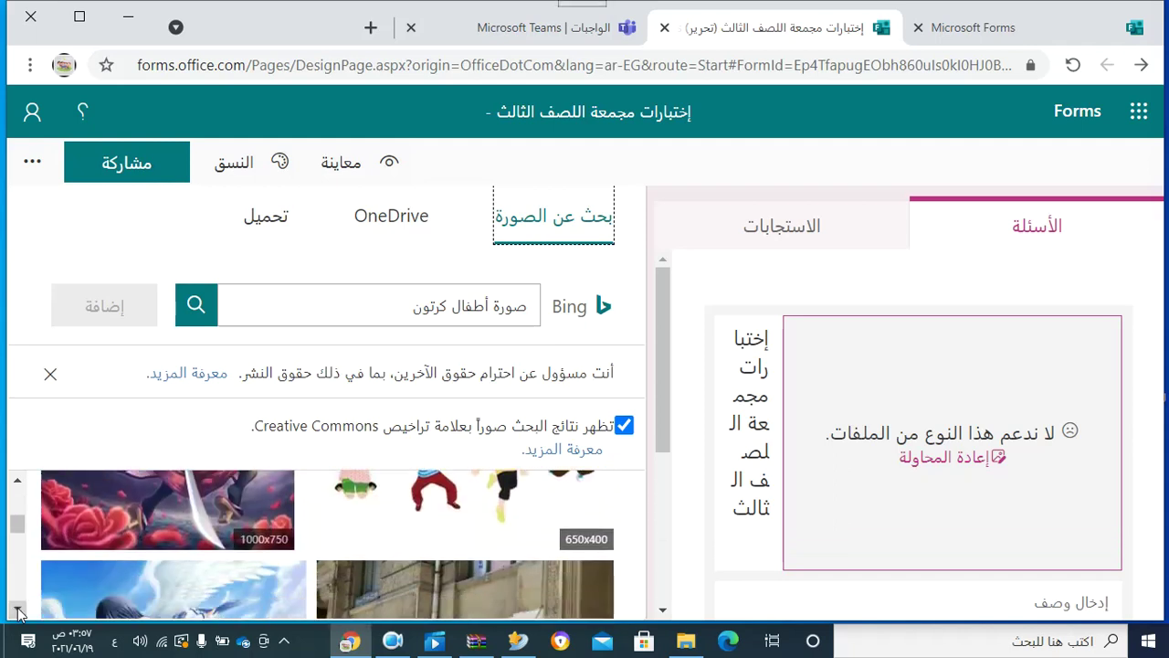
{"action": "left_click", "coordinate": [373, 537]}
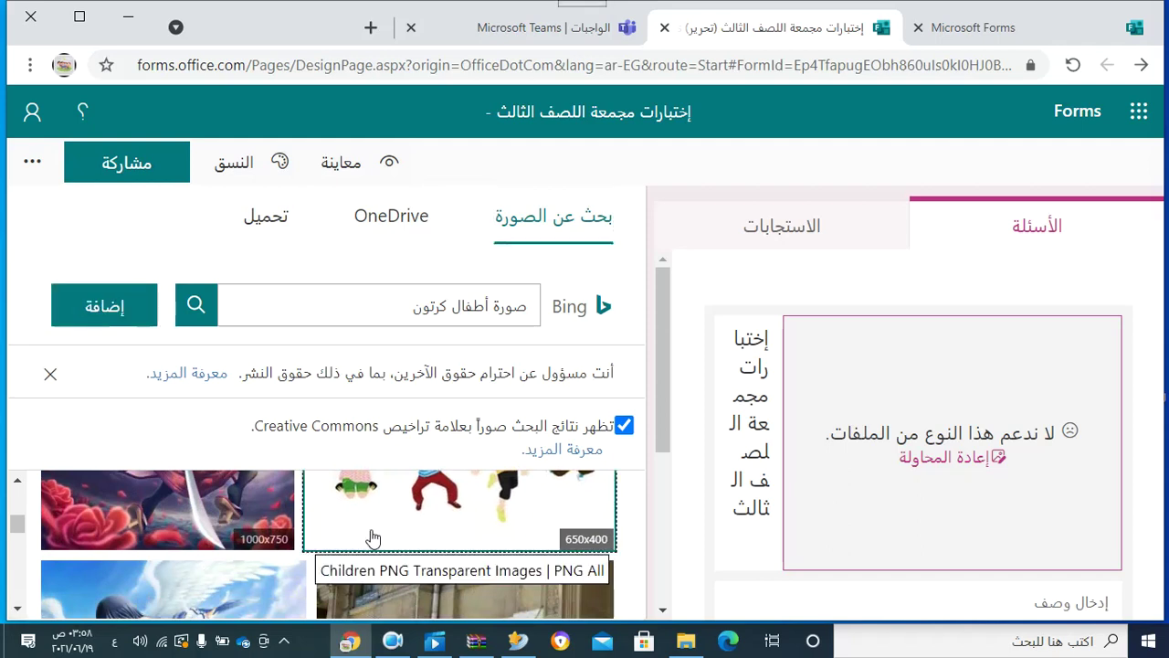
{"action": "left_click", "coordinate": [130, 304]}
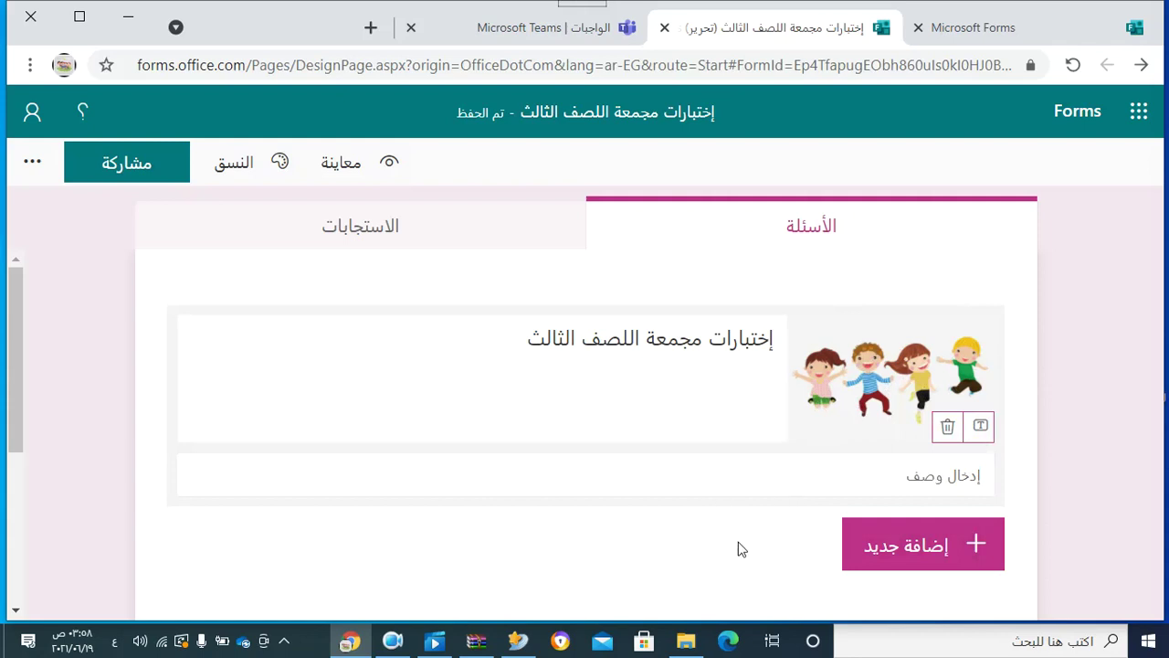
Preview the quiz and play its title aloud in Immersive Reader, returning to the preview
{"action": "left_click", "coordinate": [391, 175]}
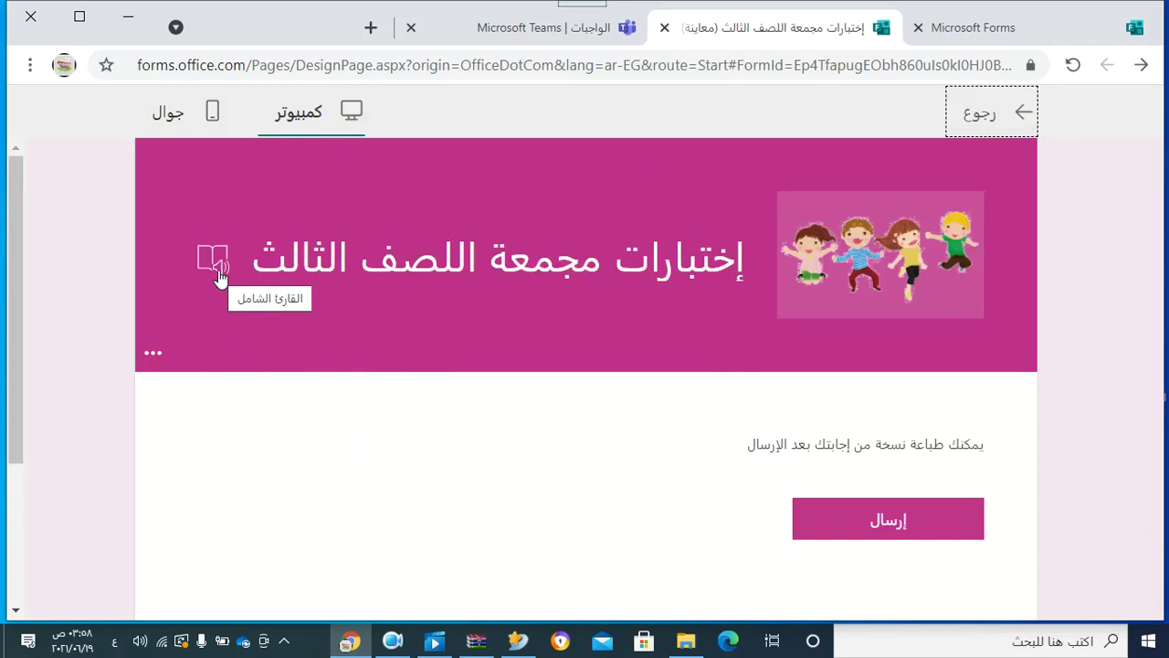
{"action": "left_click", "coordinate": [218, 274]}
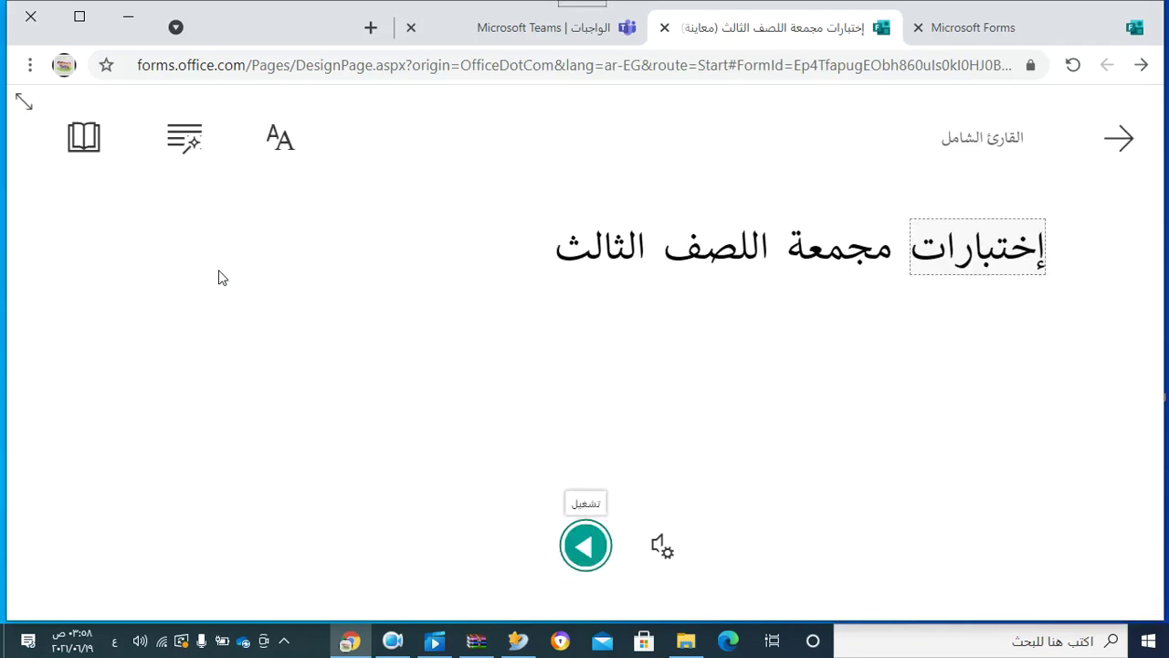
{"action": "left_click", "coordinate": [585, 547]}
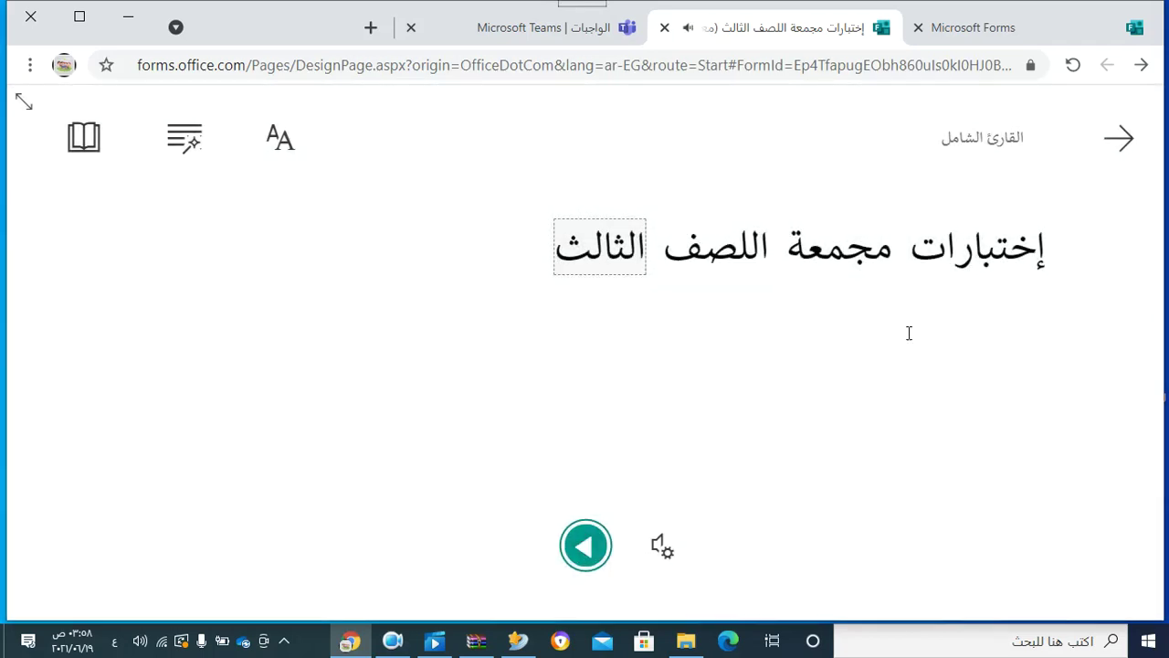
{"action": "left_click", "coordinate": [1130, 140]}
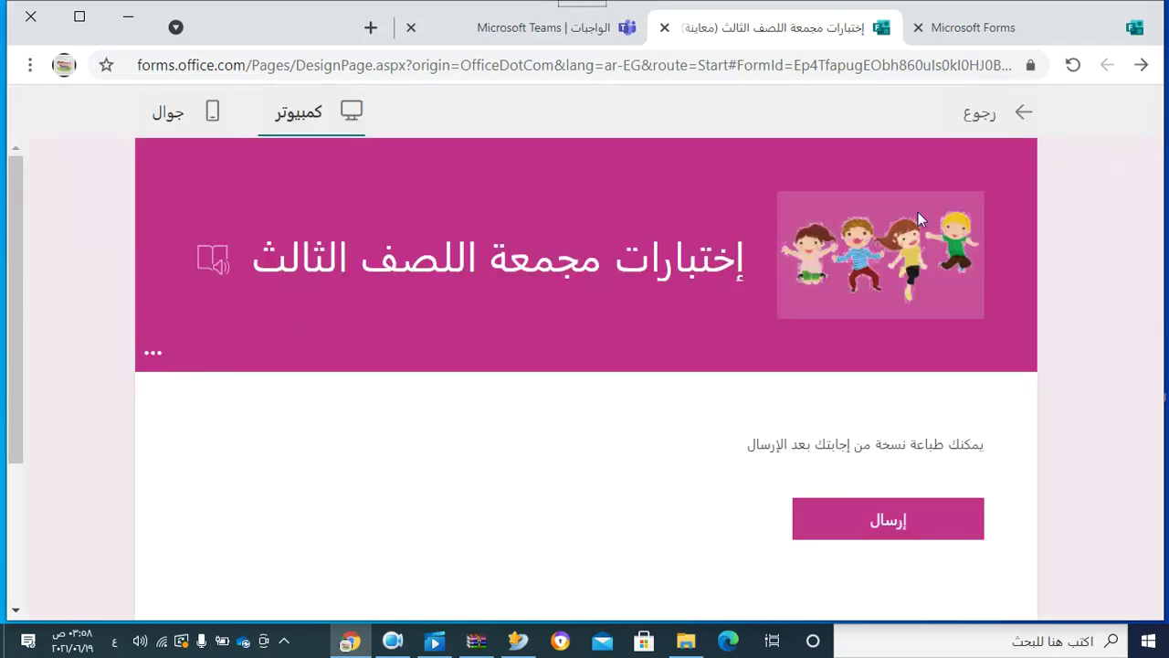
Compare the computer and mobile previews of the quiz and return to editing
{"action": "left_click", "coordinate": [340, 128]}
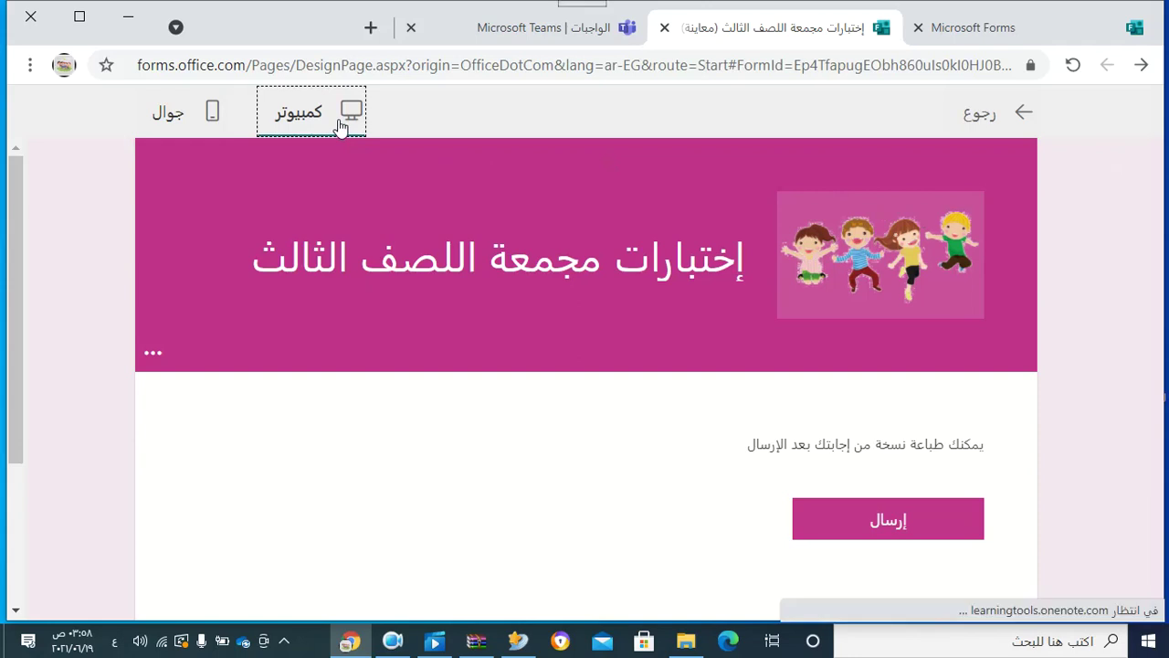
{"action": "left_click", "coordinate": [182, 115]}
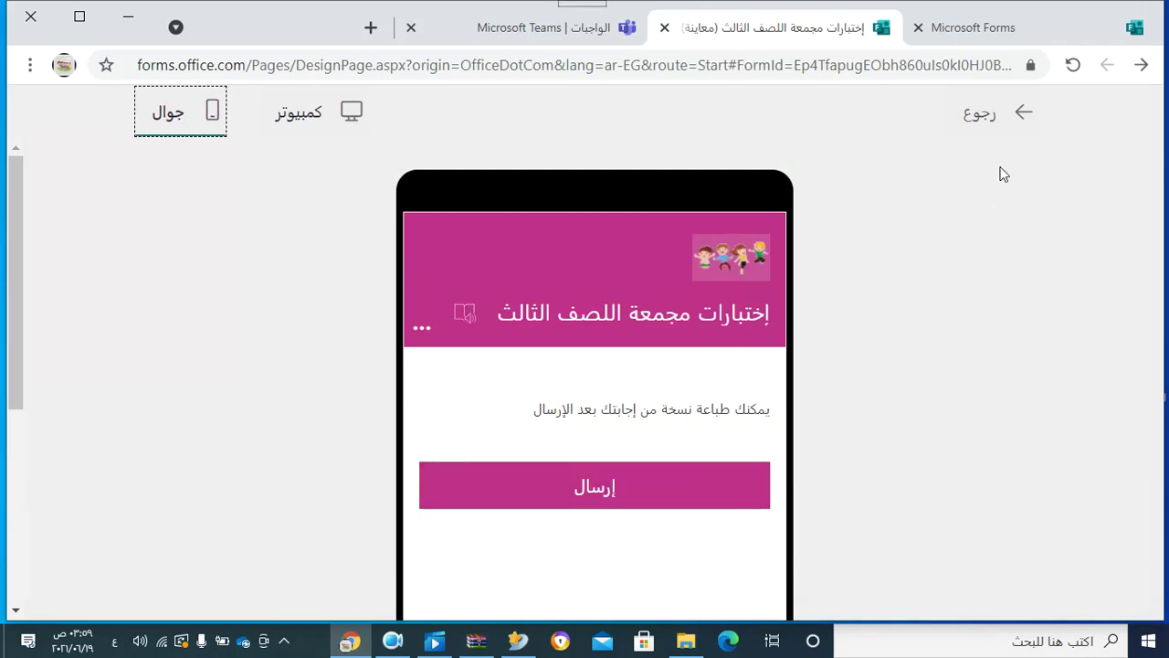
{"action": "left_click", "coordinate": [989, 128]}
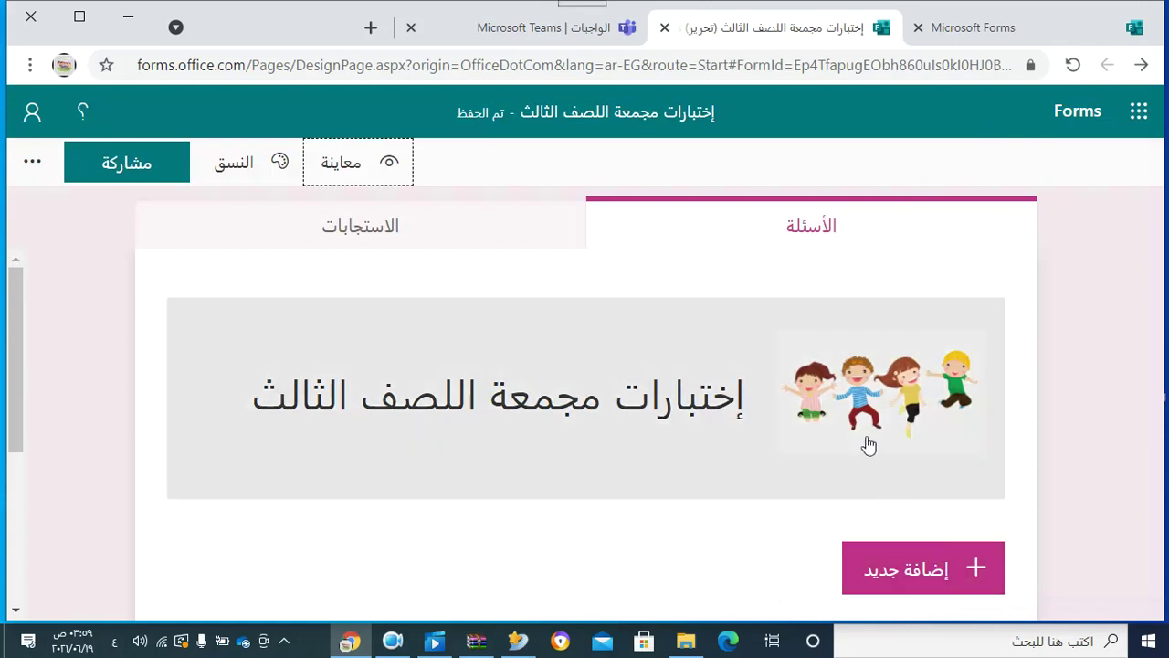
Set the quiz description below the title to "مدة الاختبار ساعة واحدة"
{"action": "left_click", "coordinate": [868, 444]}
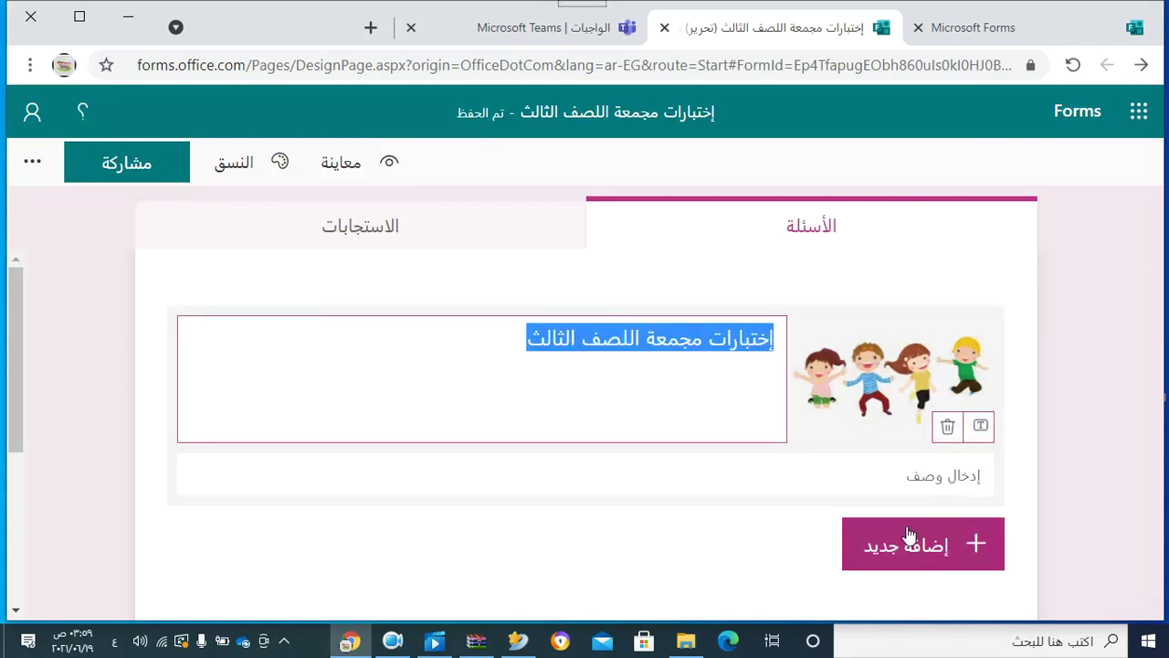
{"action": "left_click", "coordinate": [953, 477]}
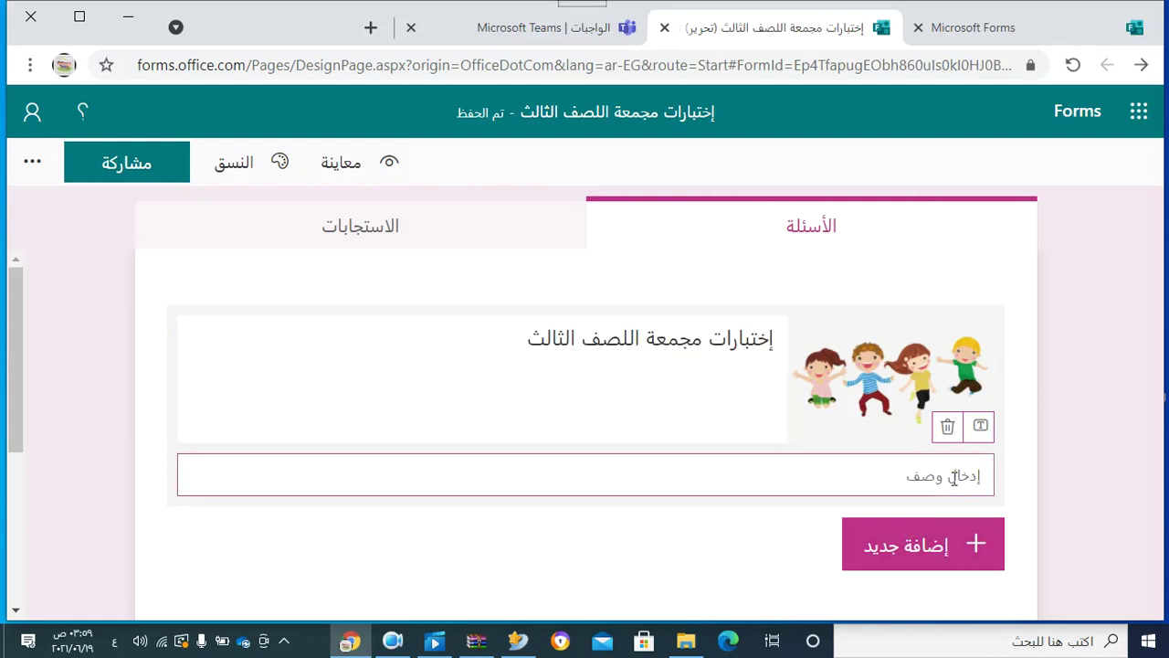
{"action": "type", "text": "مدة"}
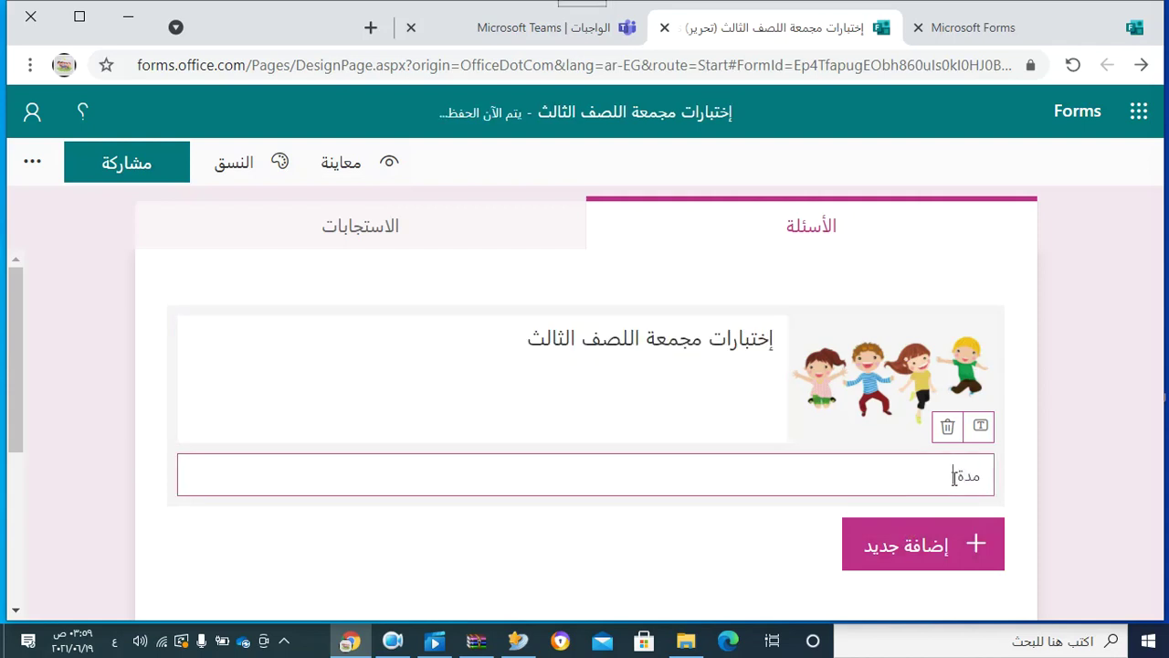
{"action": "type", "text": " الاختبار ساعة واحدة"}
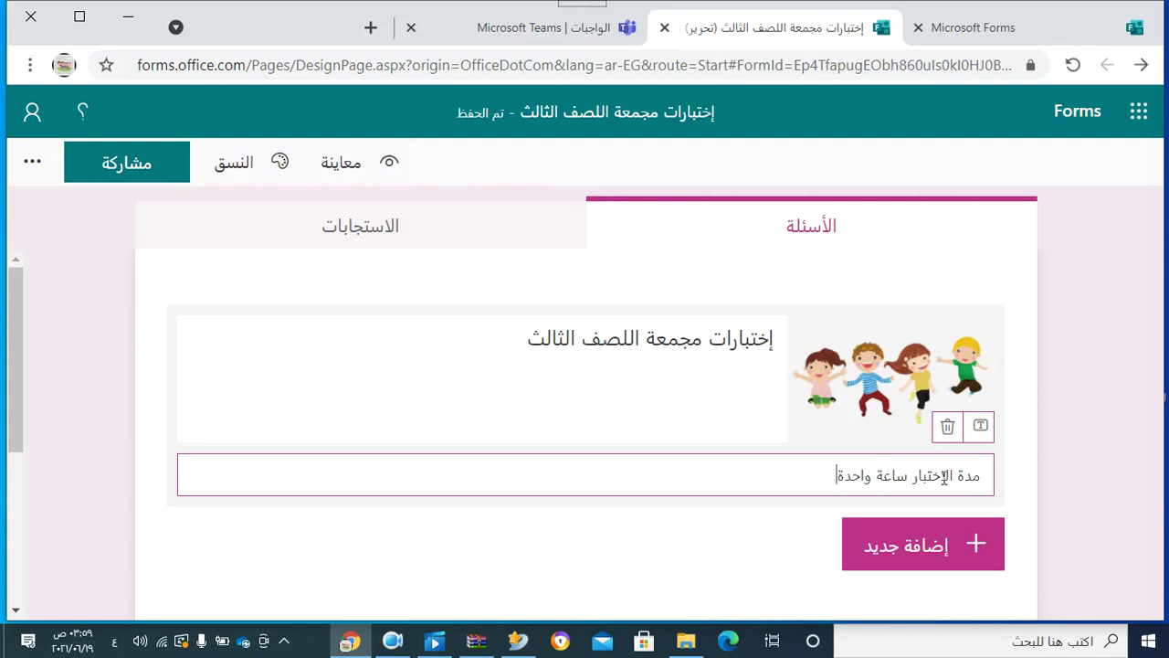
Look over the question types offered for a new question, including the additional types
{"action": "left_click", "coordinate": [932, 546]}
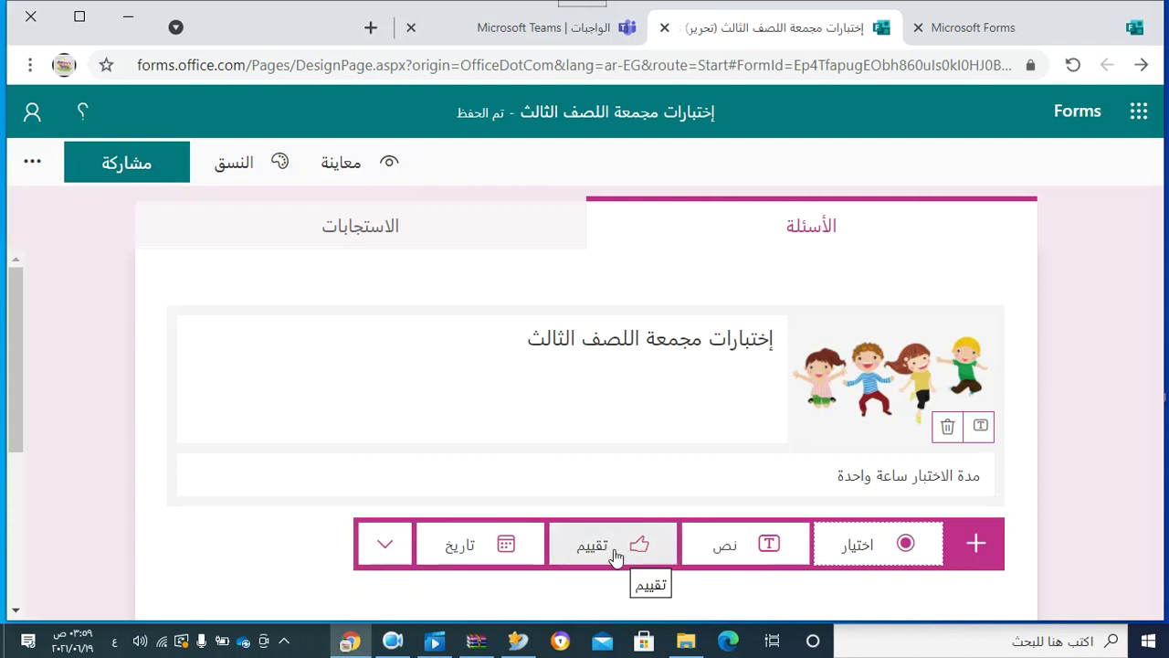
{"action": "left_click", "coordinate": [387, 546]}
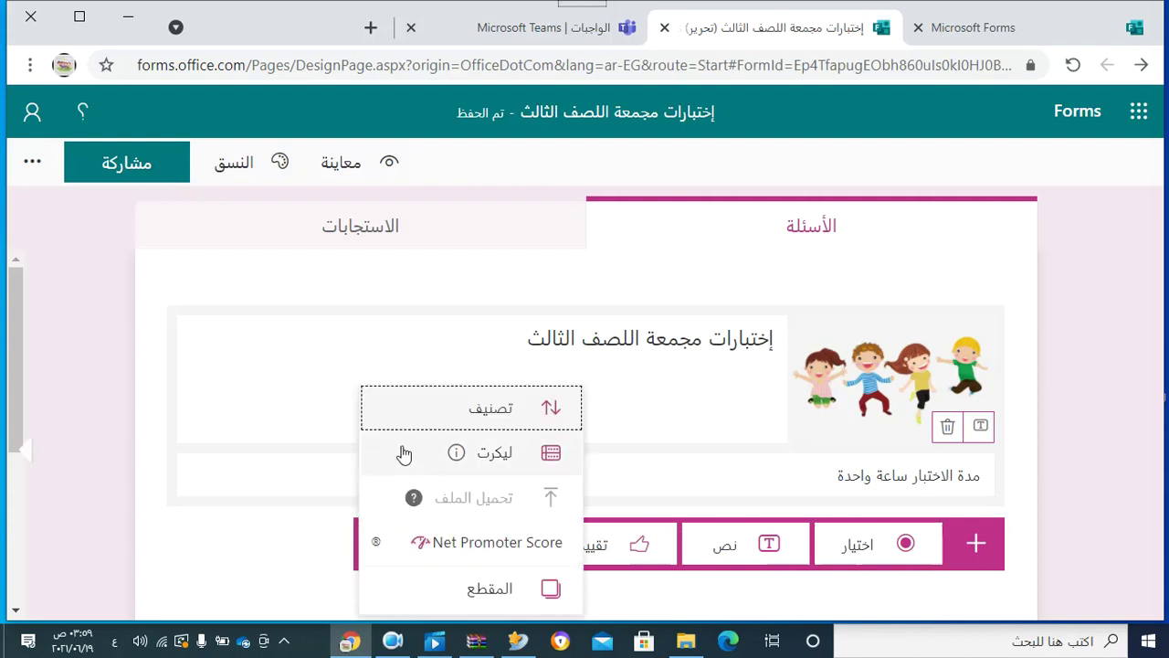
{"action": "mouse_move", "coordinate": [409, 497]}
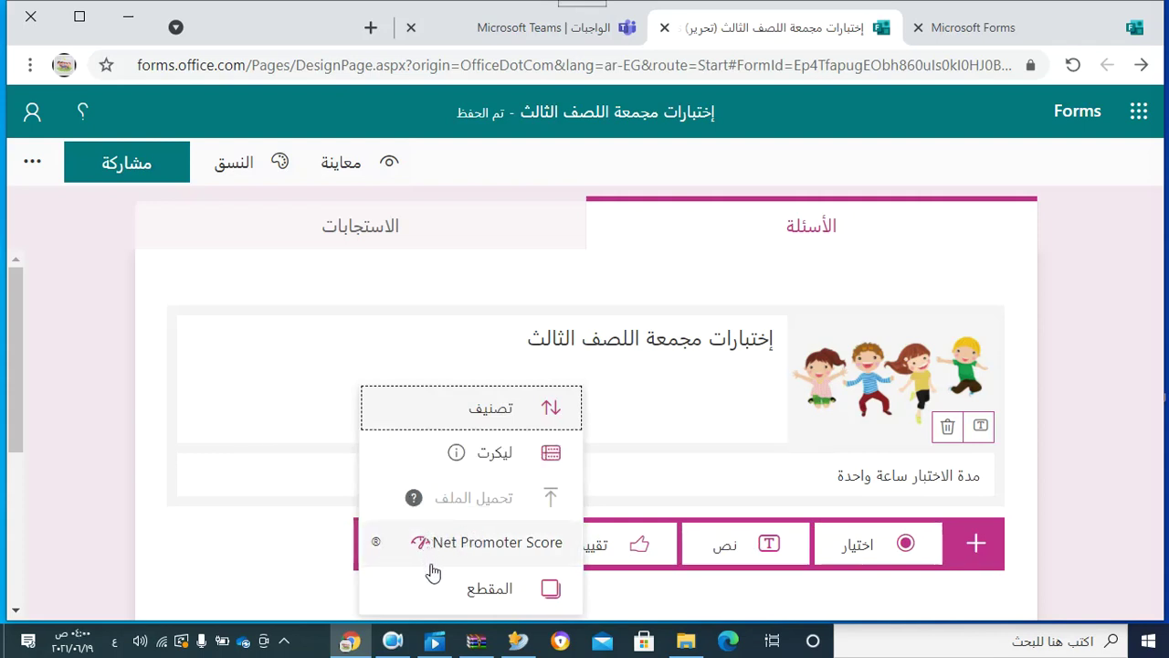
{"action": "left_click", "coordinate": [302, 551]}
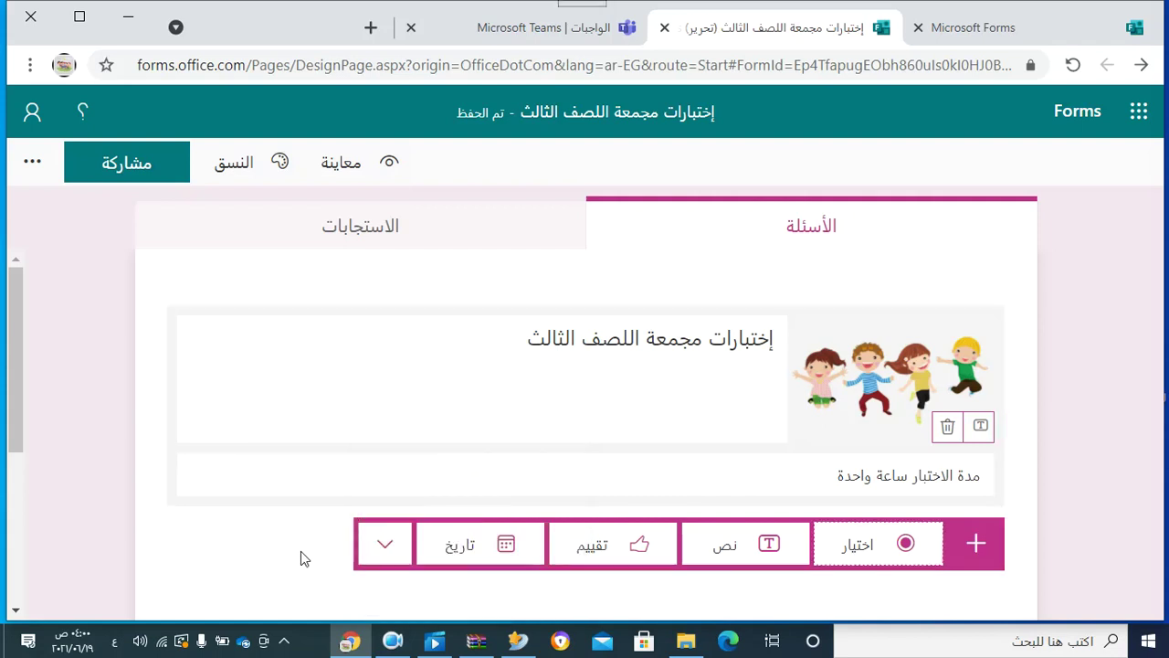
{"action": "left_click", "coordinate": [850, 553]}
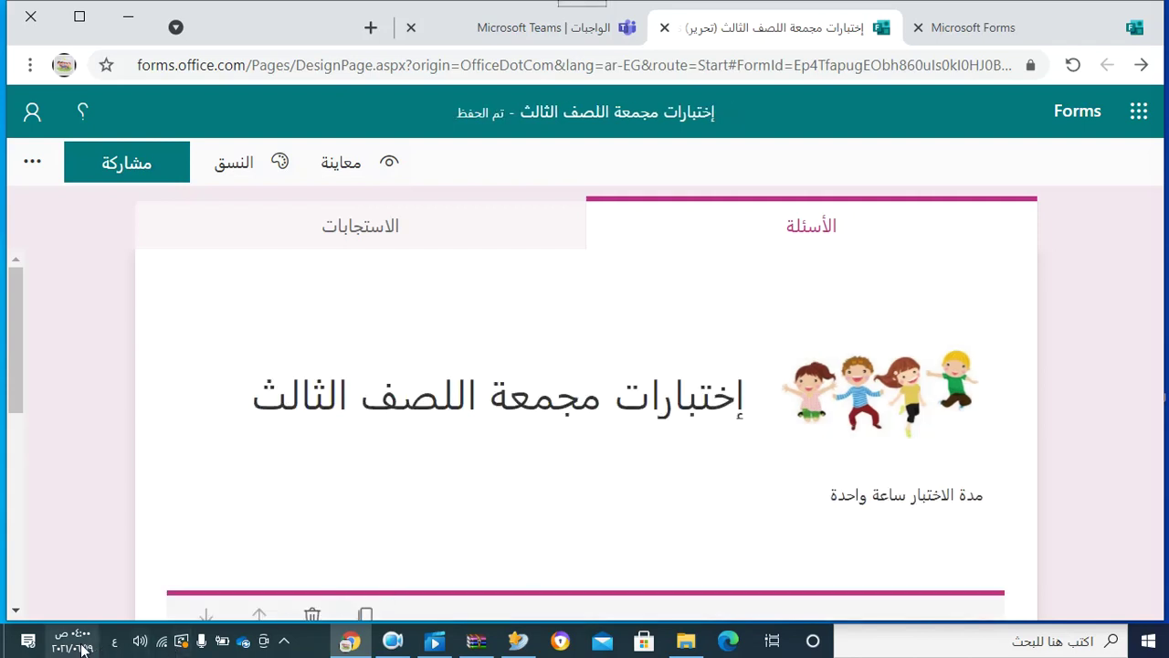
{"action": "left_click", "coordinate": [18, 607]}
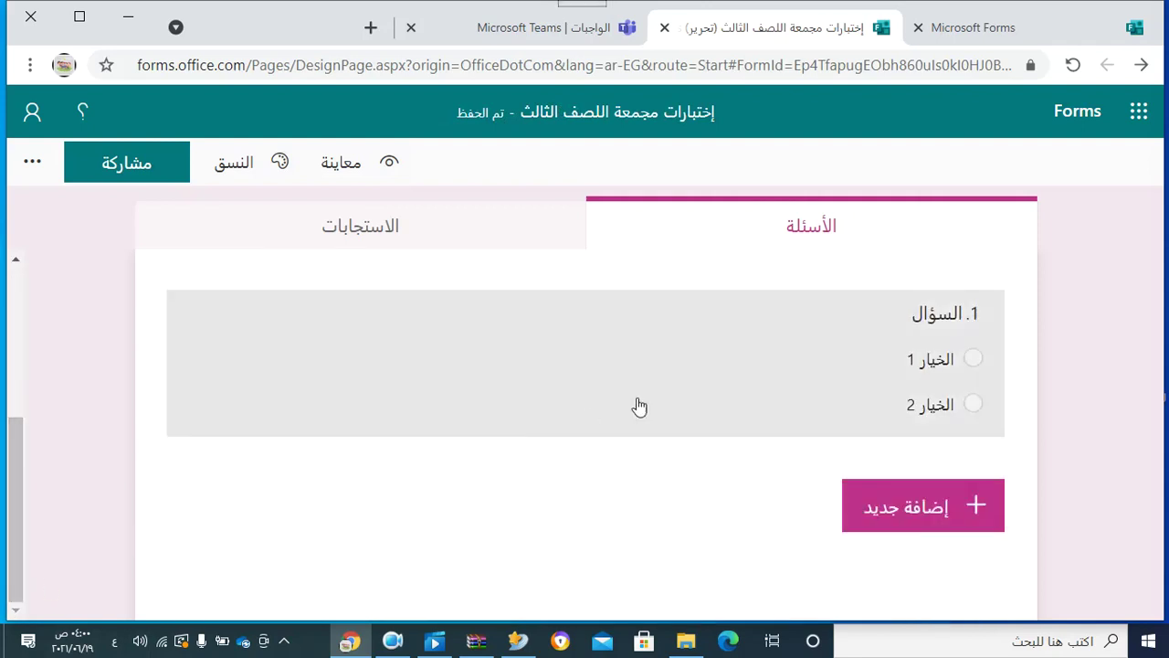
{"action": "left_click", "coordinate": [796, 374]}
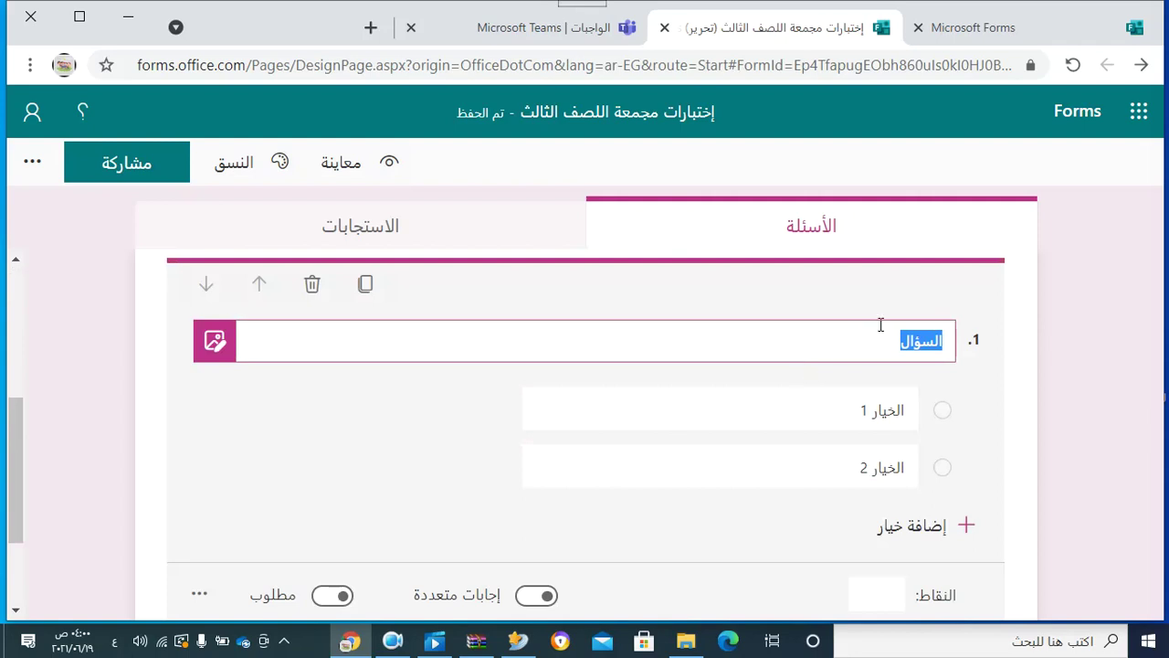
{"action": "key", "text": "BackSpace"}
{"action": "scroll", "coordinate": [880, 325], "scroll_direction": "up", "scroll_amount": 3}
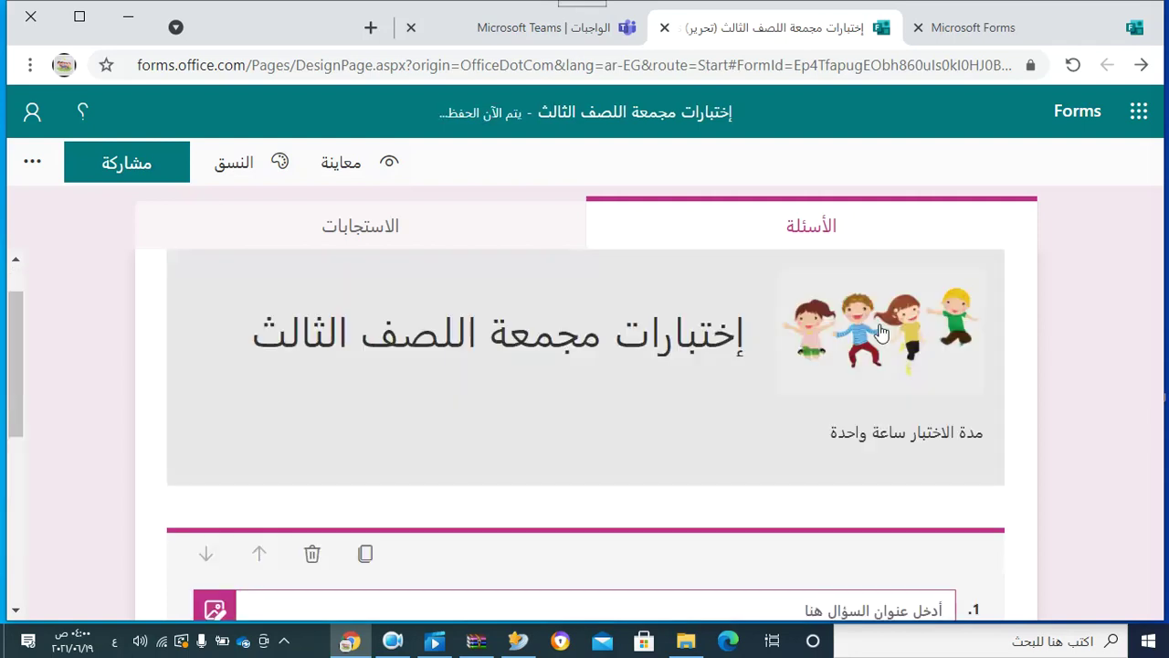
{"action": "key", "text": "Tab"}
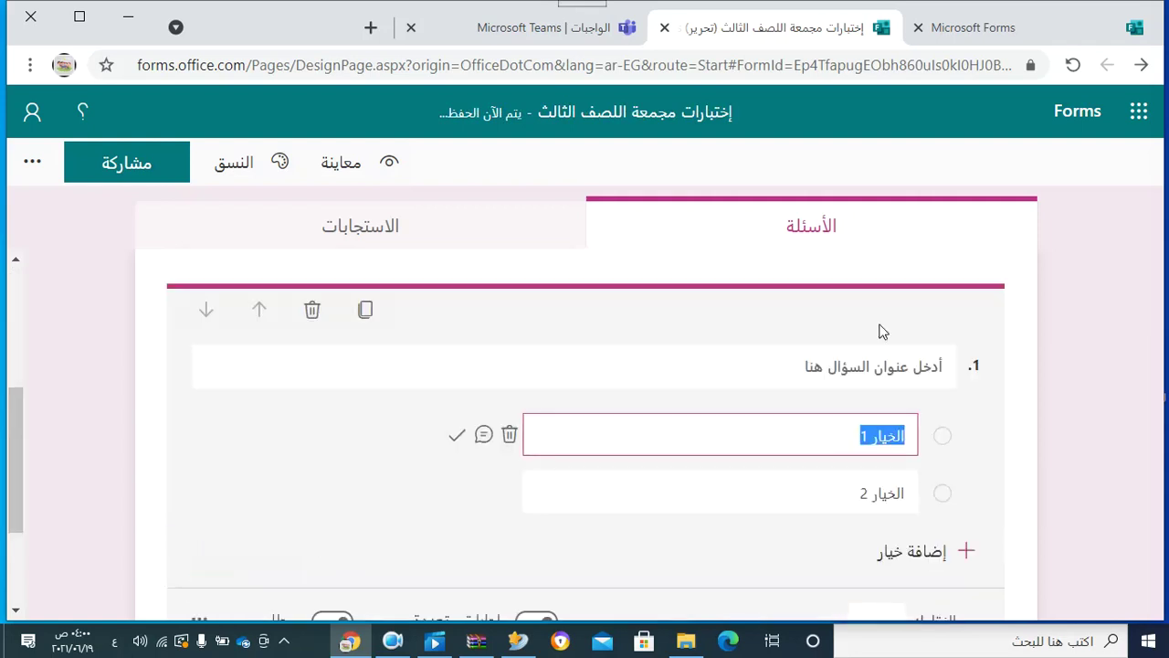
{"action": "scroll", "coordinate": [880, 333], "scroll_direction": "up", "scroll_amount": 3}
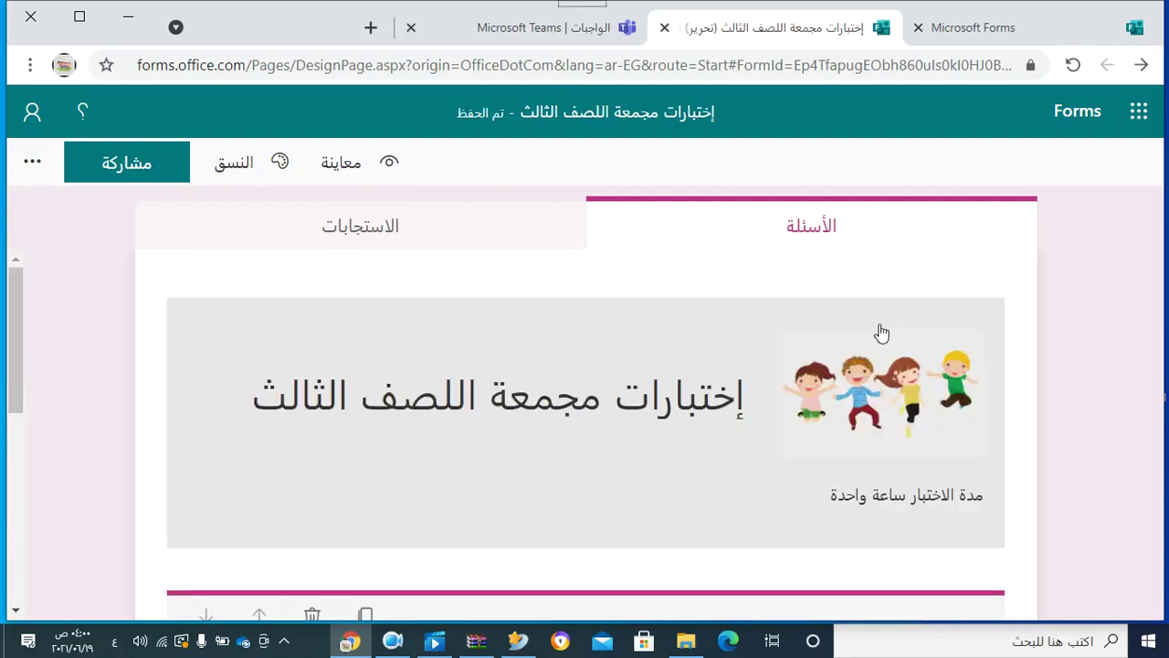
{"action": "key", "text": "Tab"}
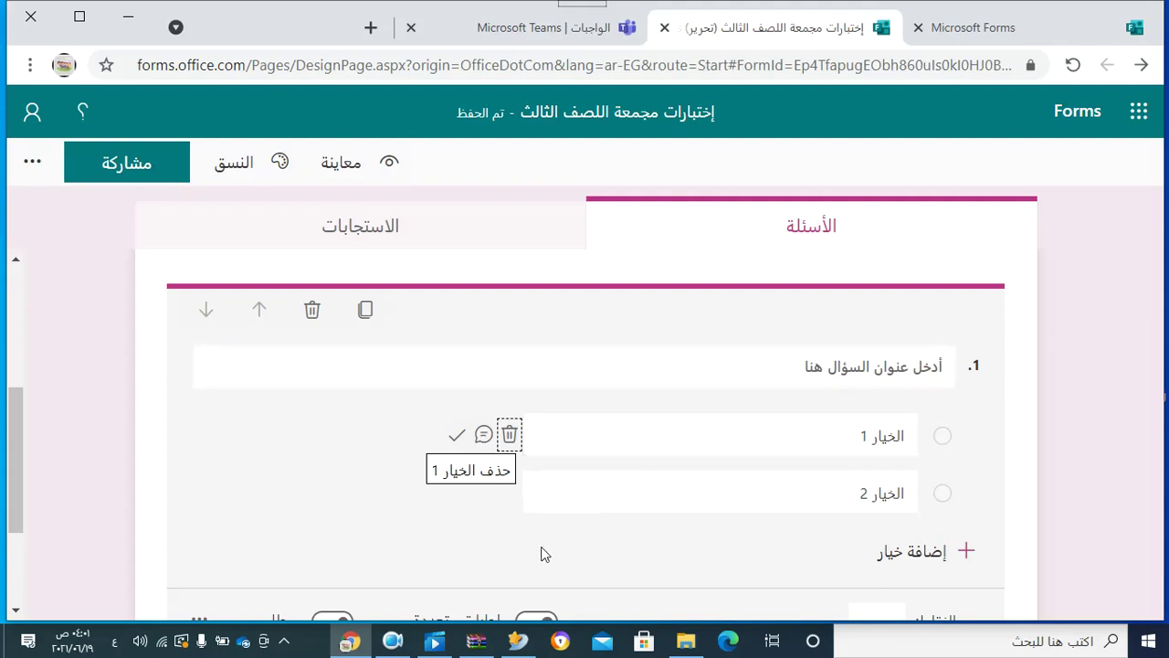
{"action": "mouse_move", "coordinate": [393, 642]}
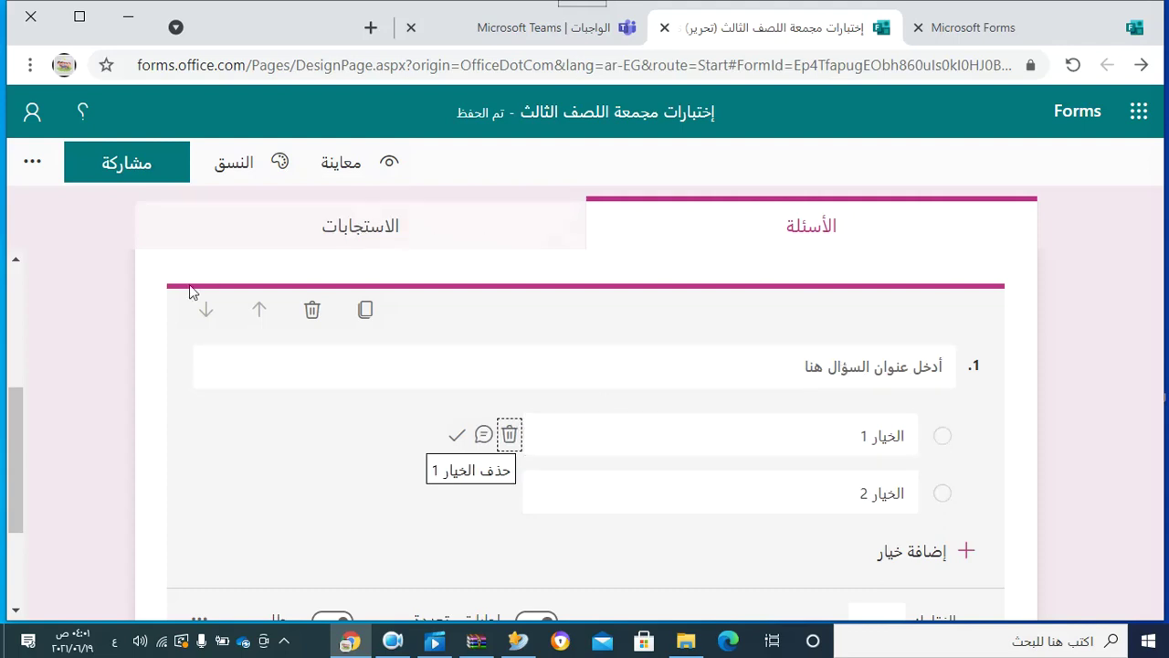
{"action": "left_click", "coordinate": [312, 310]}
Add a text question to the quiz as its first question
{"action": "left_click", "coordinate": [913, 315]}
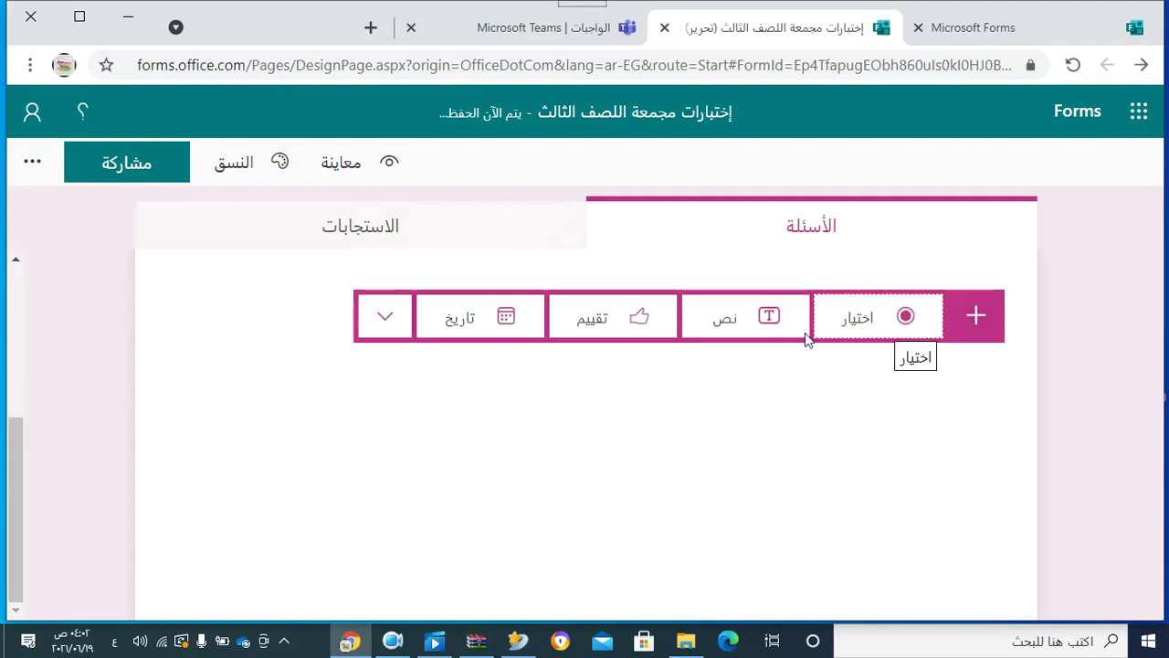
{"action": "left_click", "coordinate": [760, 333]}
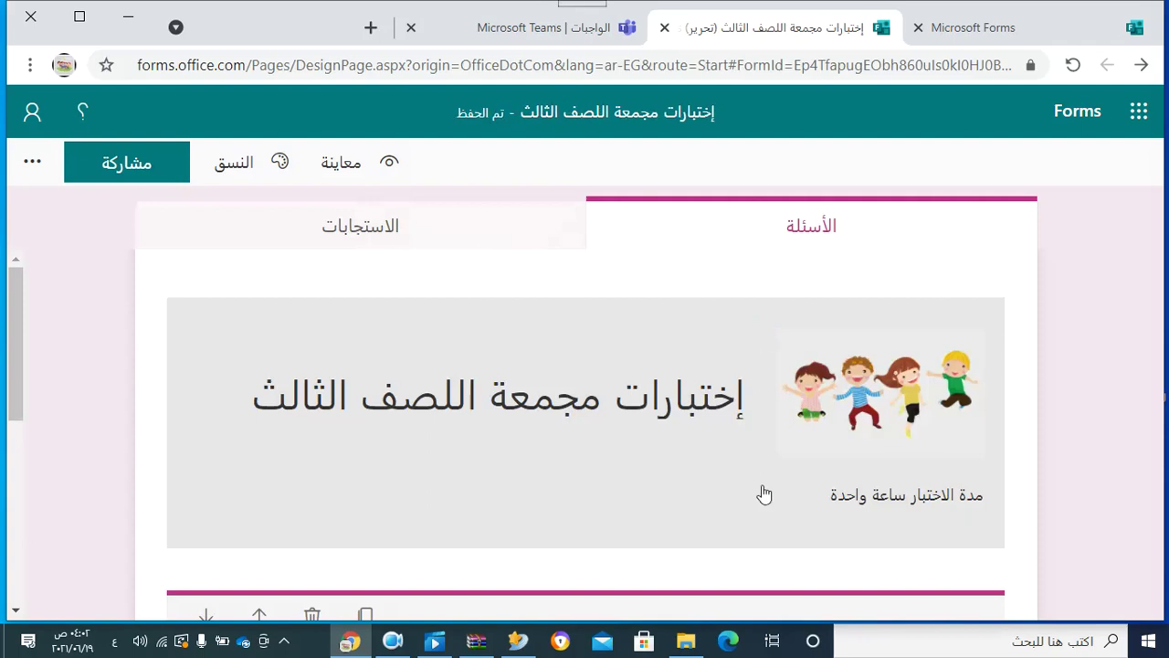
{"action": "left_click", "coordinate": [15, 609]}
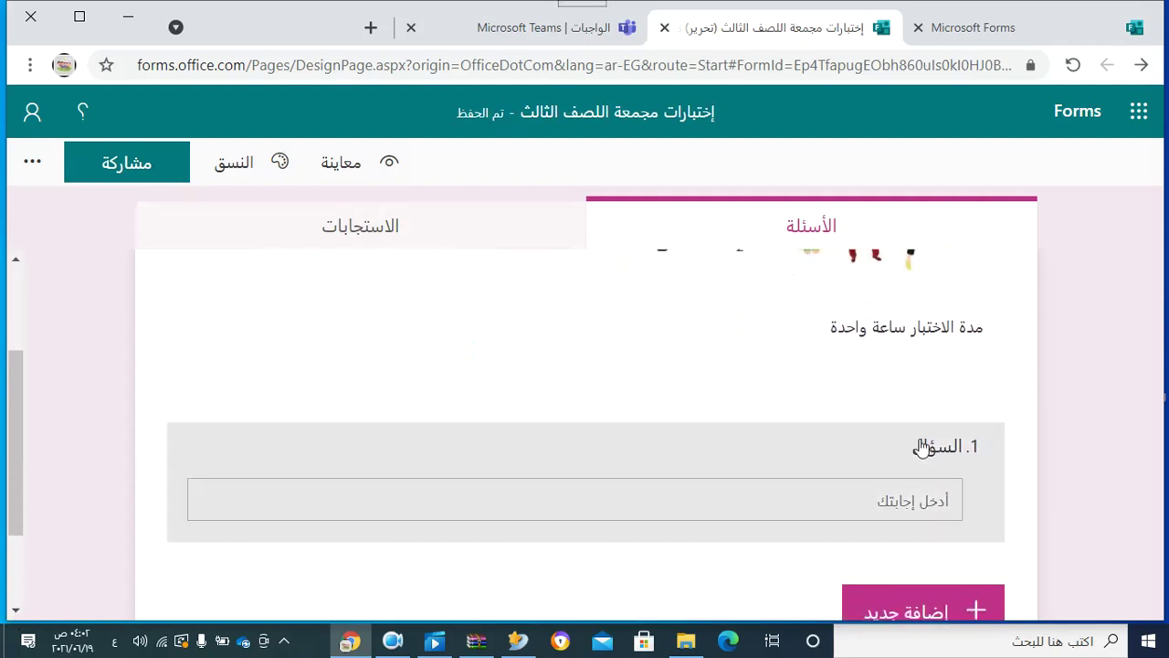
Replace the text question's default title with "الاسم باللغة العربية"
{"action": "left_click", "coordinate": [918, 446]}
{"action": "key", "text": "BackSpace"}
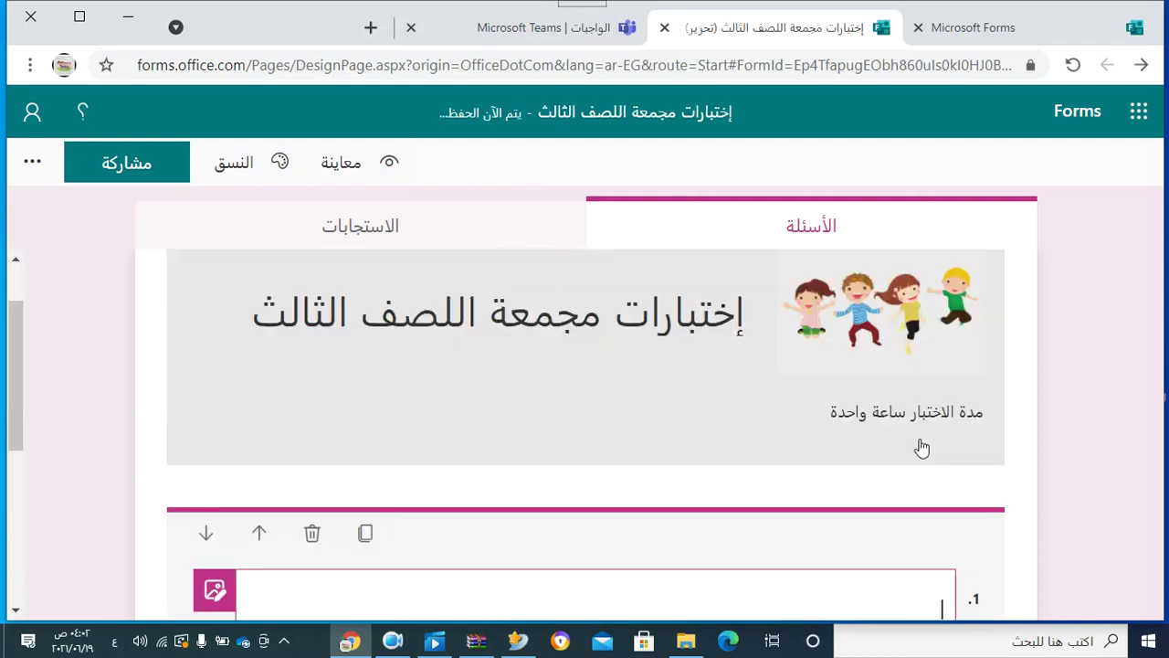
{"action": "type", "text": "اسم"}
{"action": "type", "text": " ال"}
{"action": "type", "text": "تل"}
{"action": "key", "text": "BackSpace"}
{"action": "key", "text": "BackSpace"}
{"action": "key", "text": "BackSpace"}
{"action": "key", "text": "BackSpace"}
{"action": "key", "text": "BackSpace"}
{"action": "key", "text": "BackSpace"}
{"action": "key", "text": "BackSpace"}
{"action": "key", "text": "BackSpace"}
{"action": "type", "text": "الاسم باللغة الغ"}
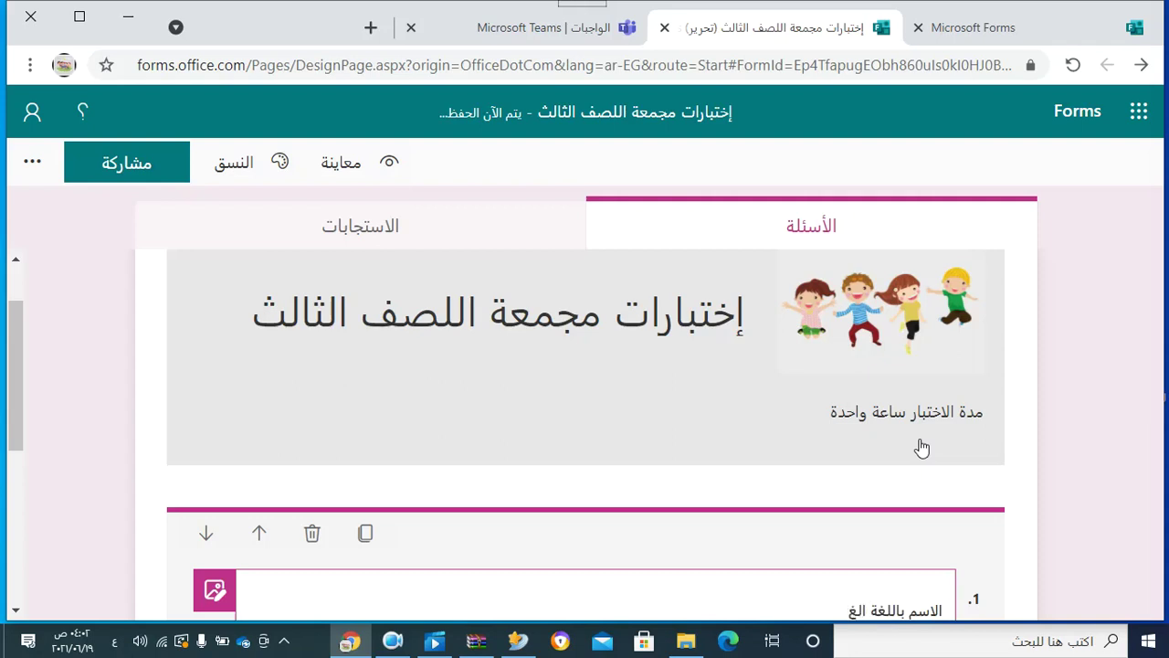
{"action": "key", "text": "BackSpace"}
{"action": "type", "text": "عربية"}
{"action": "left_click", "coordinate": [922, 447]}
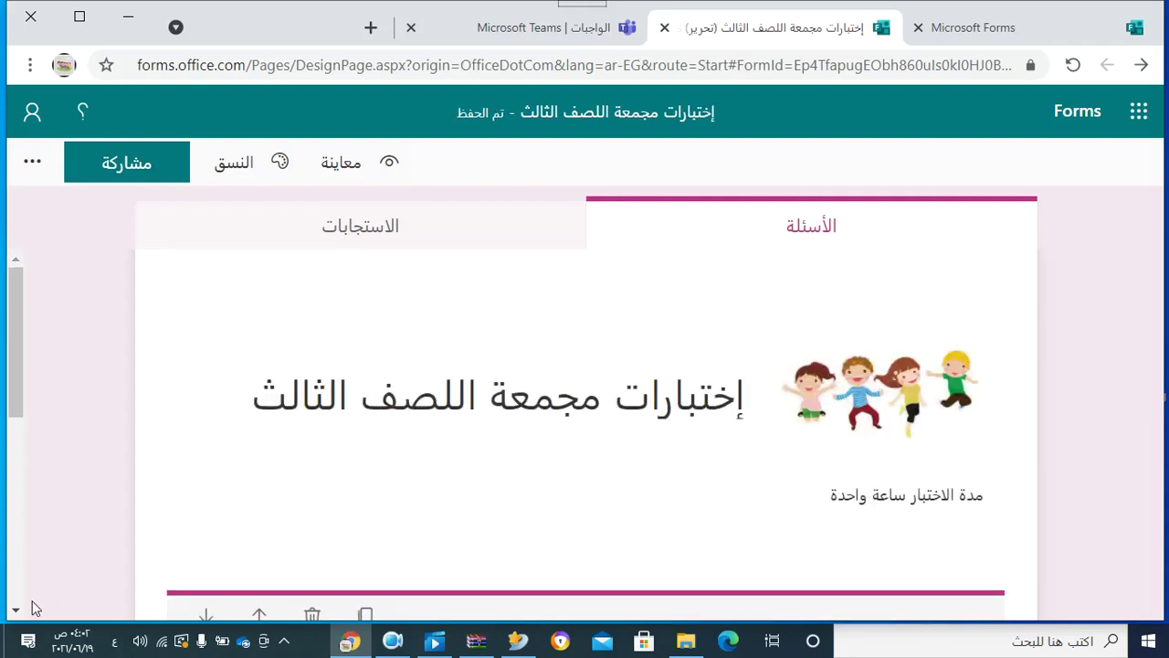
Make the first question, "الاسم باللغة العربية", a required question
{"action": "left_click", "coordinate": [18, 611]}
{"action": "left_click", "coordinate": [17, 611]}
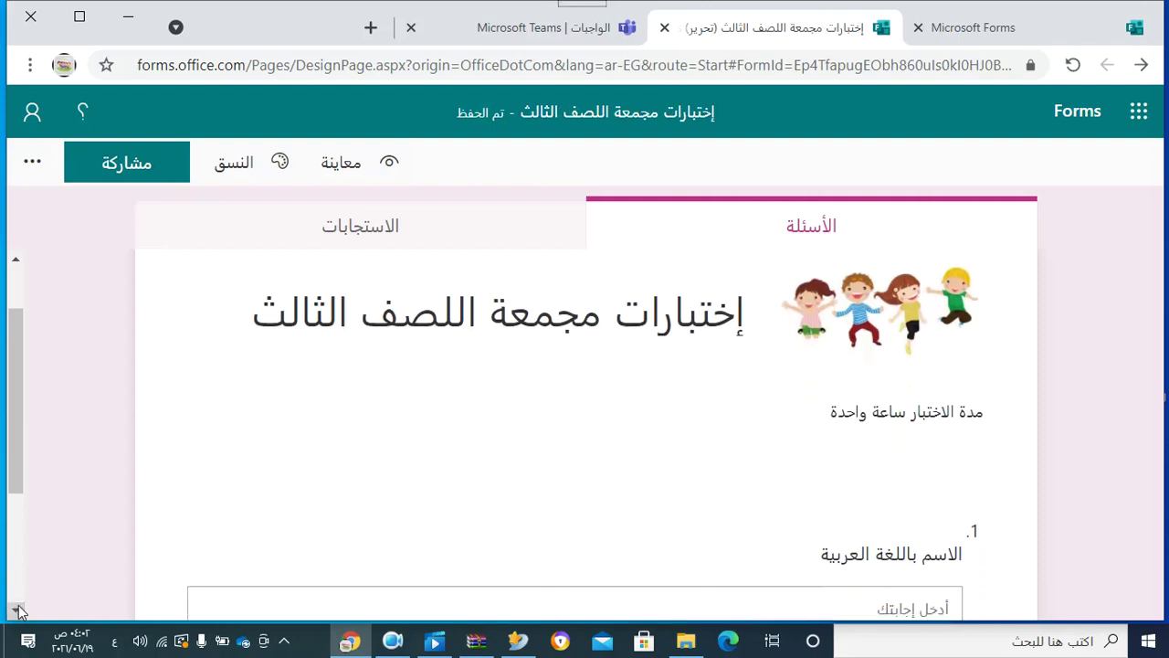
{"action": "left_click", "coordinate": [18, 611]}
{"action": "left_click", "coordinate": [18, 611]}
{"action": "left_click", "coordinate": [17, 611]}
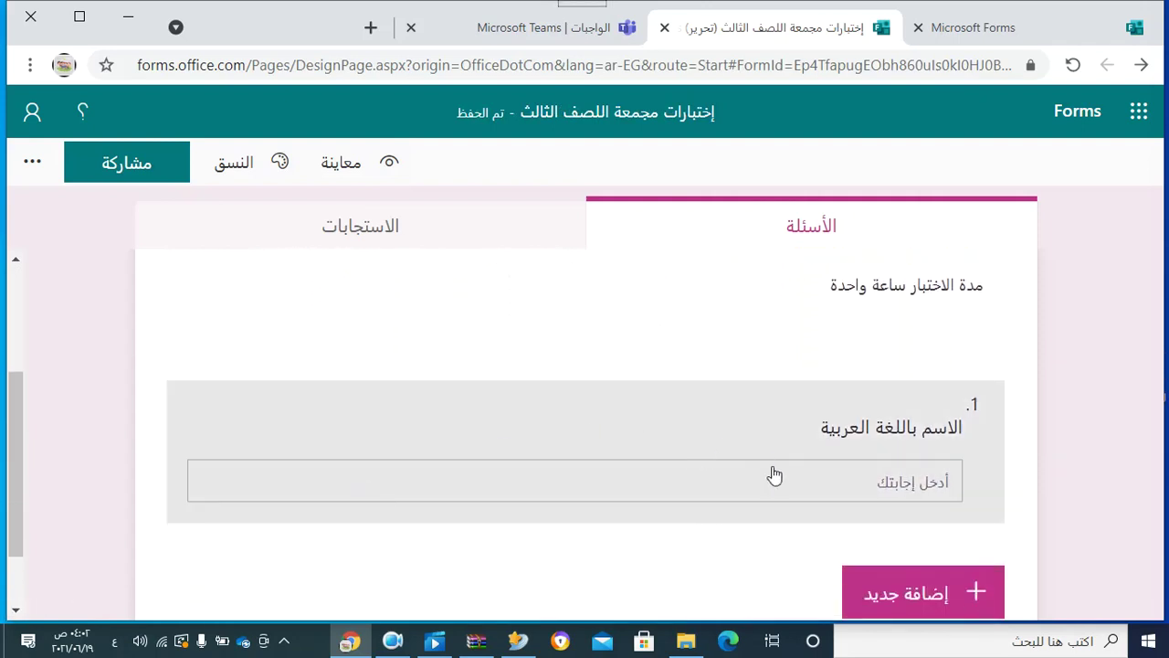
{"action": "left_click", "coordinate": [777, 480]}
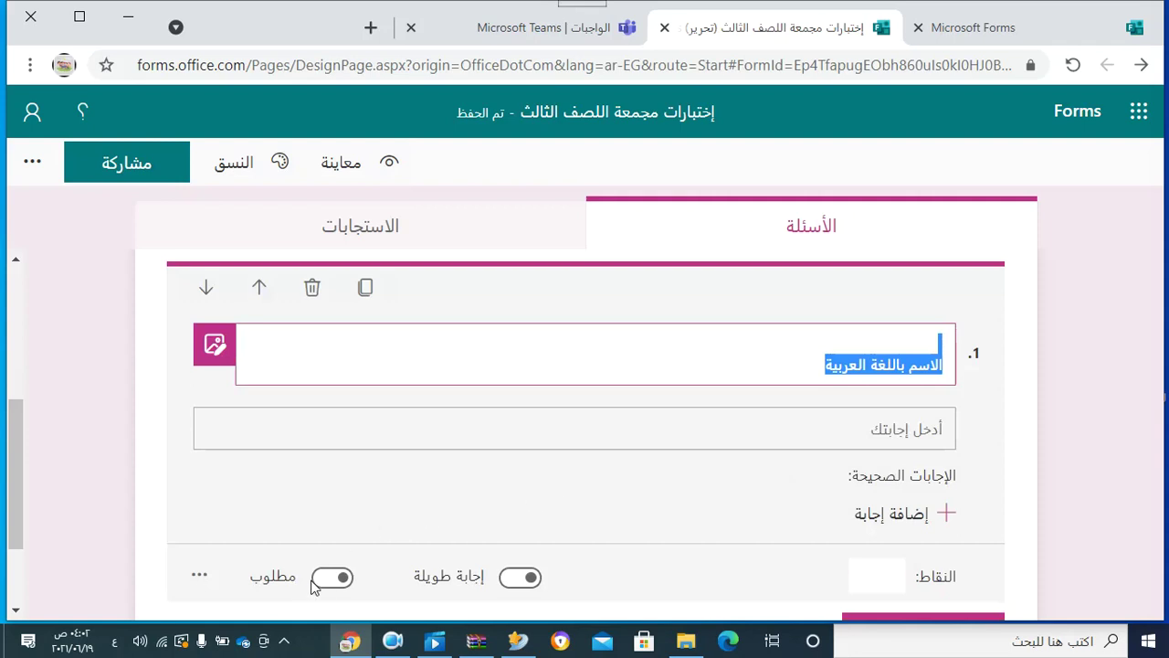
{"action": "scroll", "coordinate": [339, 576], "scroll_direction": "up", "scroll_amount": 3}
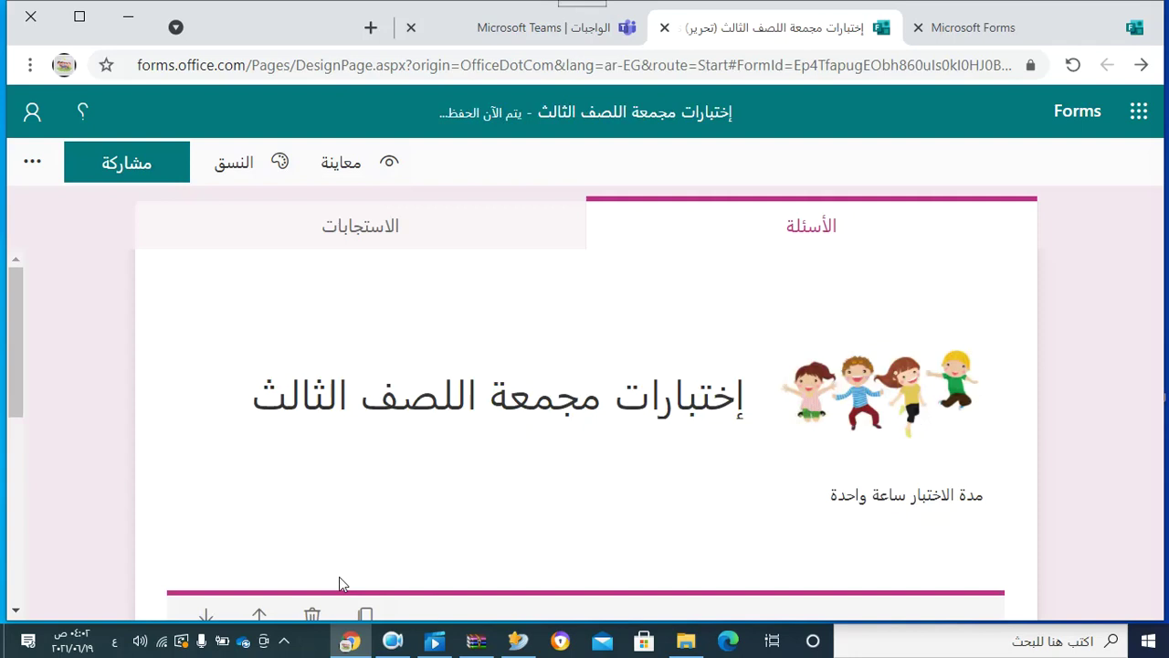
Add a new section after the first question and title it "إختار من متعدد"
{"action": "left_click", "coordinate": [13, 612]}
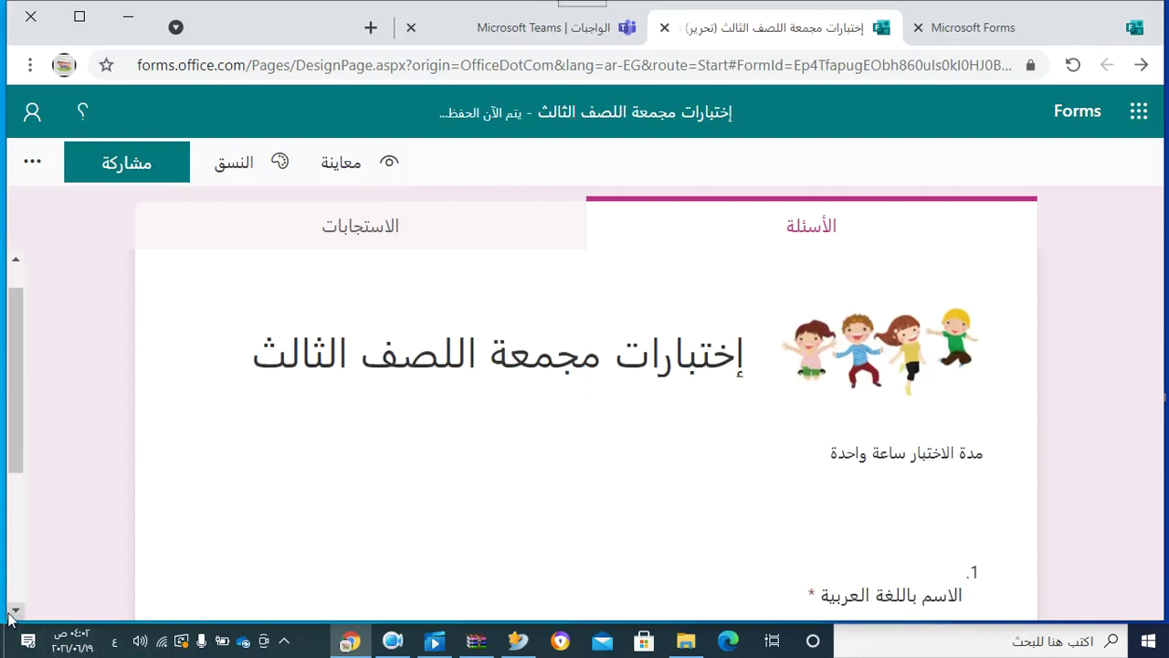
{"action": "scroll", "coordinate": [11, 617], "scroll_direction": "up", "scroll_amount": 3}
{"action": "left_click", "coordinate": [15, 612]}
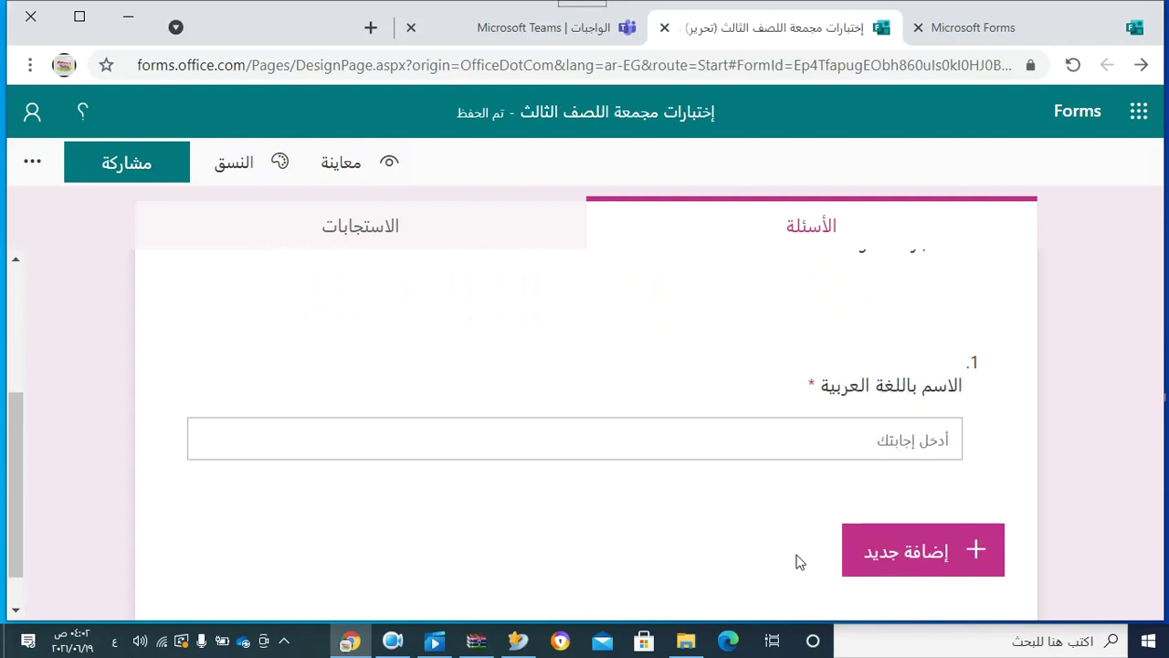
{"action": "left_click", "coordinate": [918, 563]}
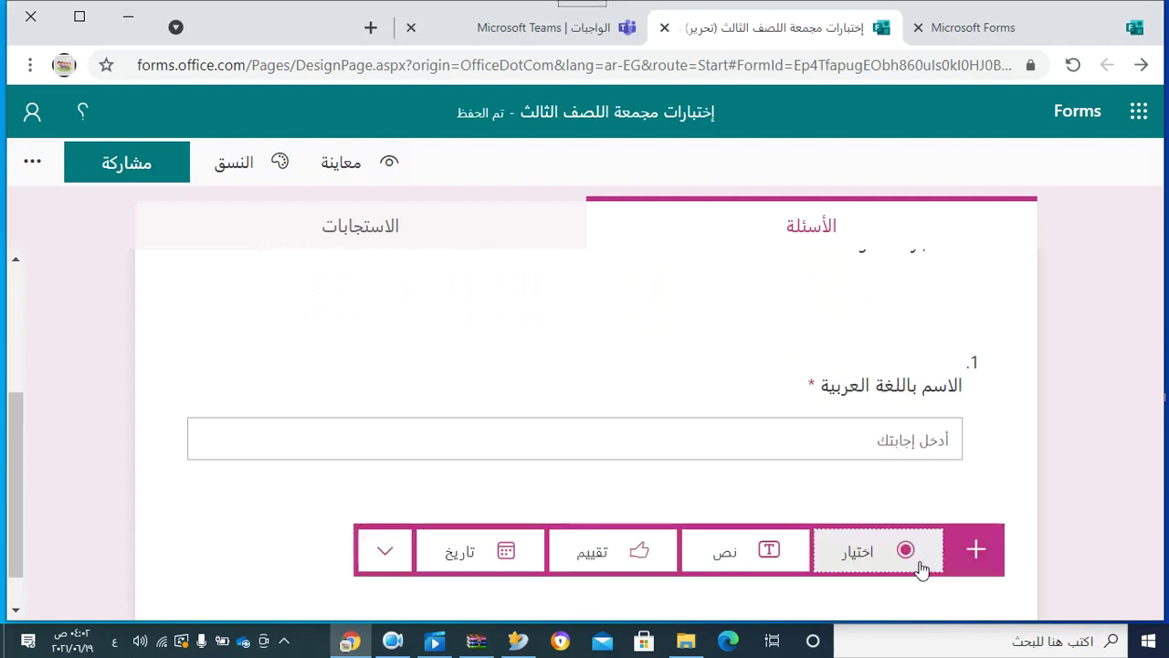
{"action": "left_click", "coordinate": [387, 553]}
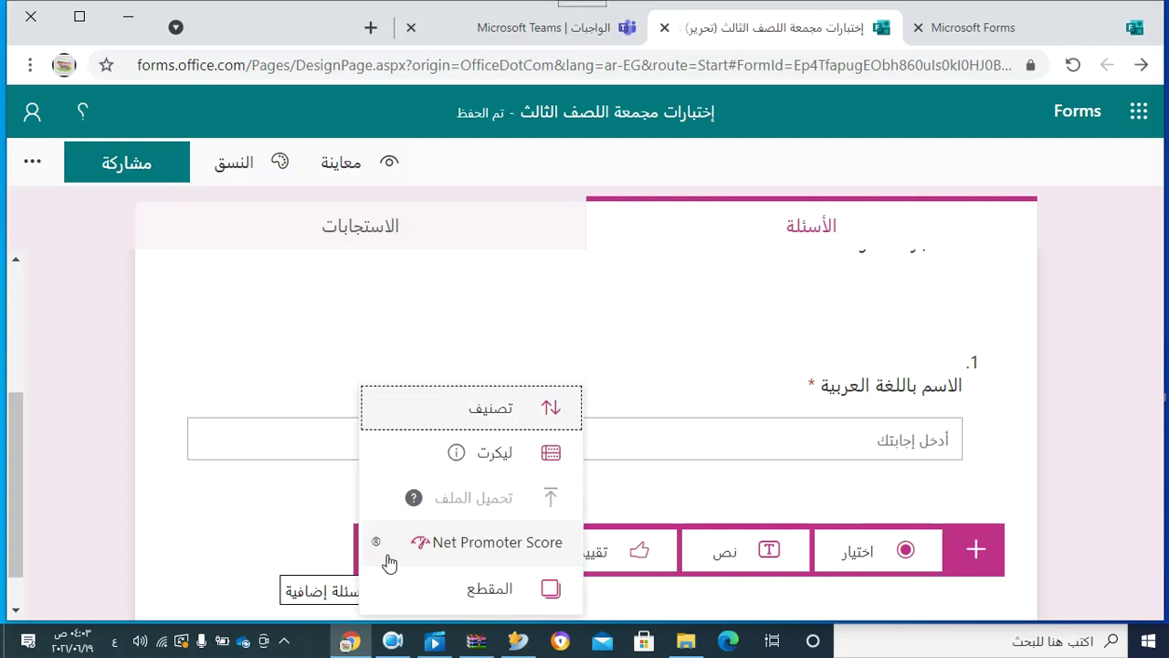
{"action": "left_click", "coordinate": [441, 588]}
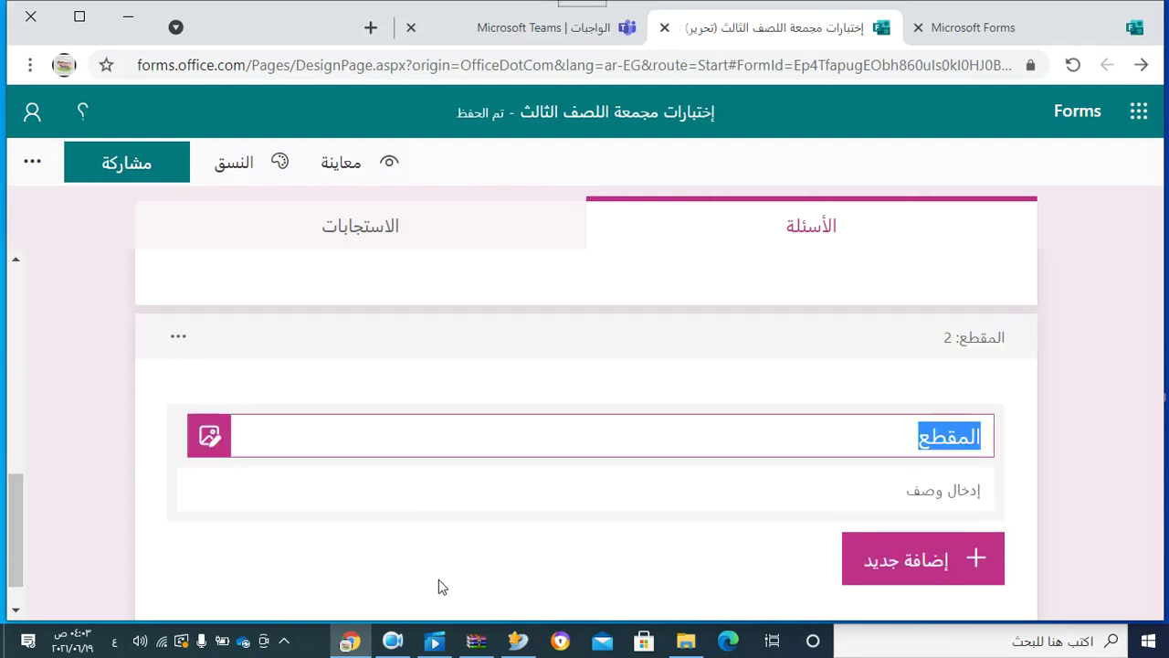
{"action": "key", "text": "BackSpace"}
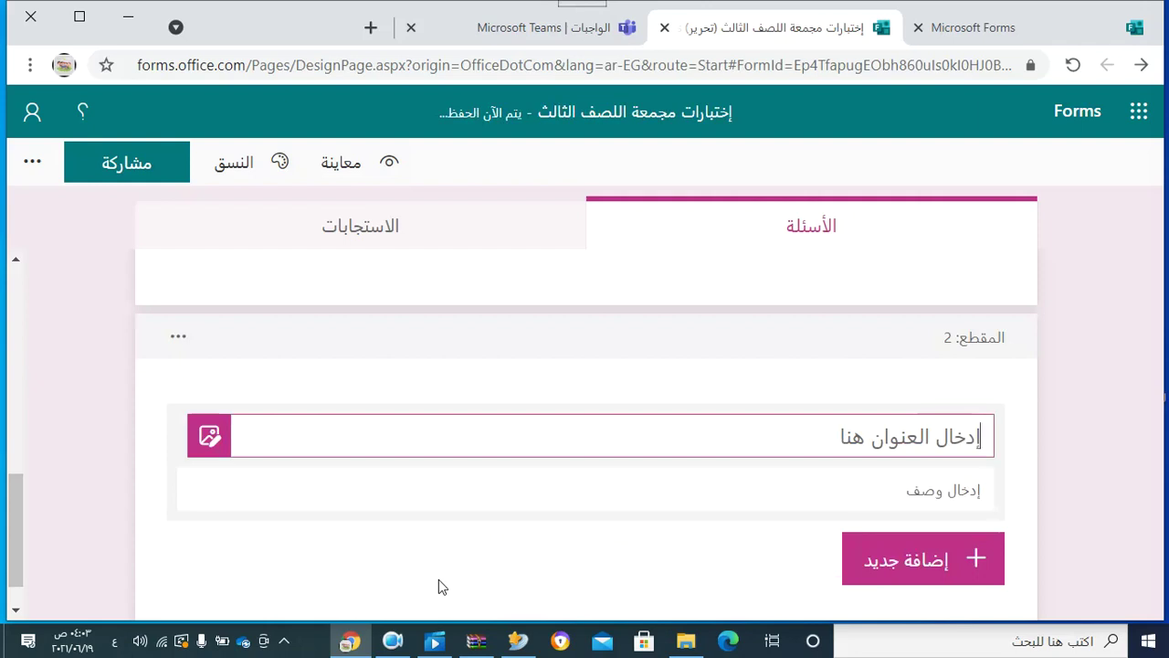
{"action": "type", "text": "إختار من متعدد"}
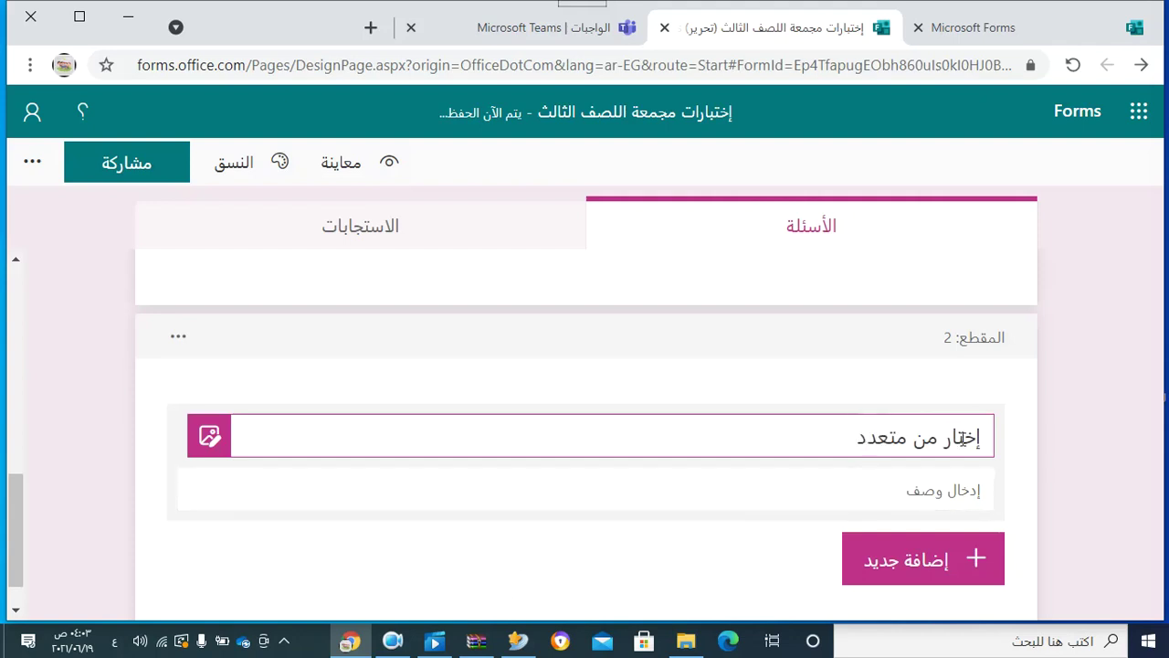
Set the new section's description to "إختر الاجابة الصحيحة"
{"action": "left_click", "coordinate": [959, 484]}
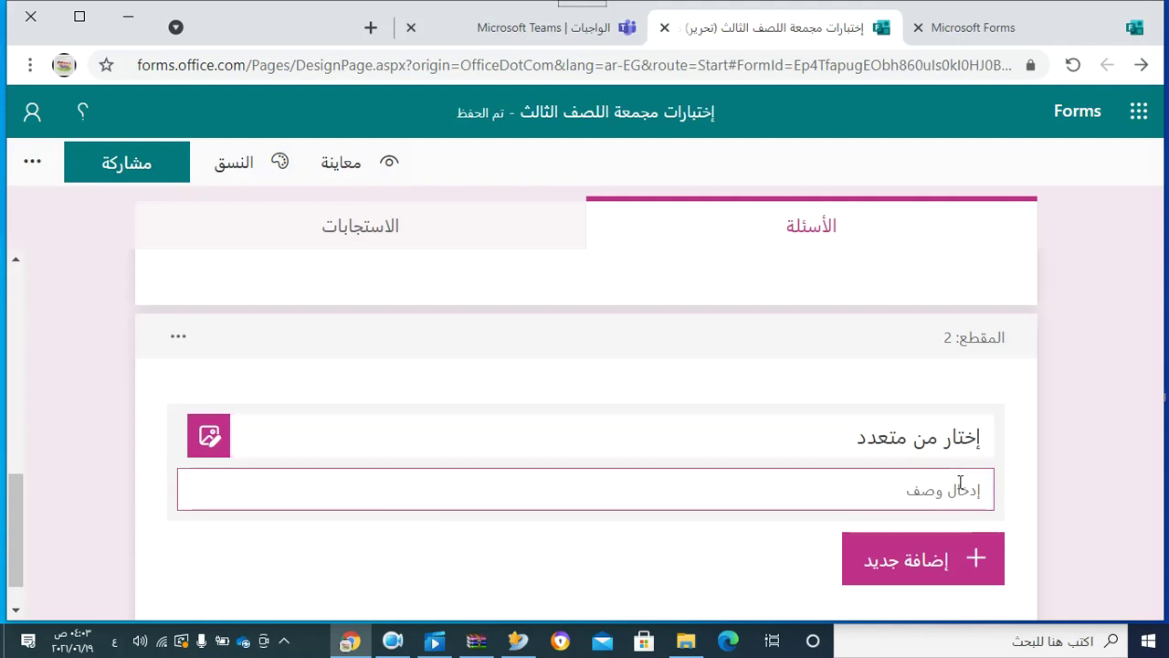
{"action": "type", "text": "إخ"}
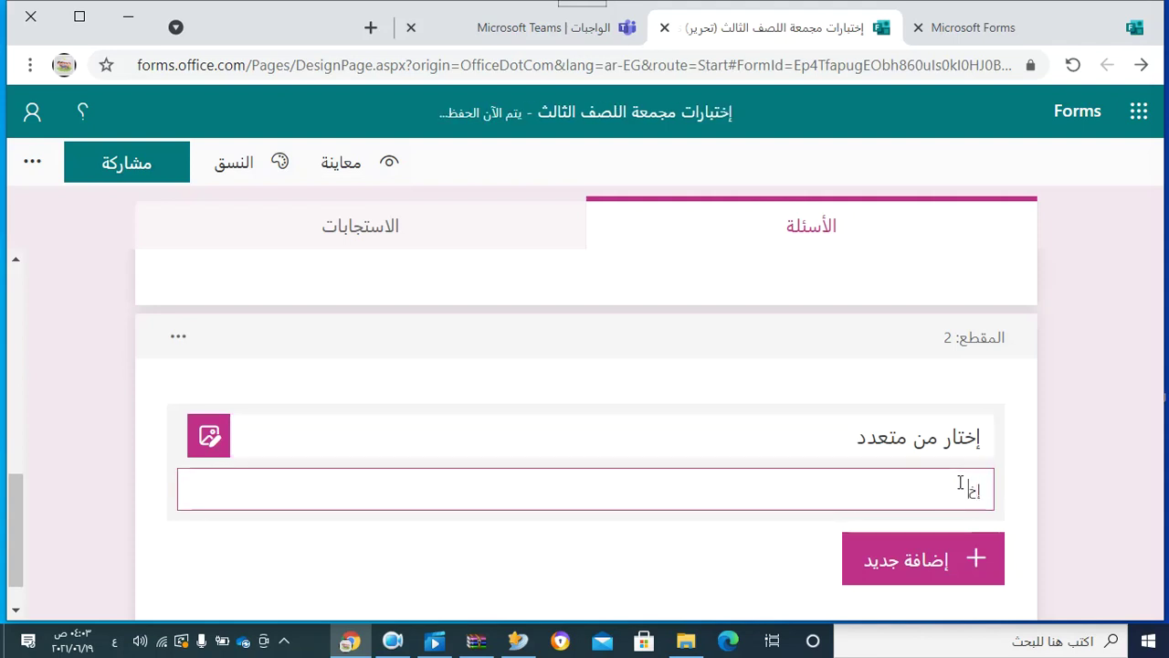
{"action": "type", "text": "تر الاجابة الصحيحة"}
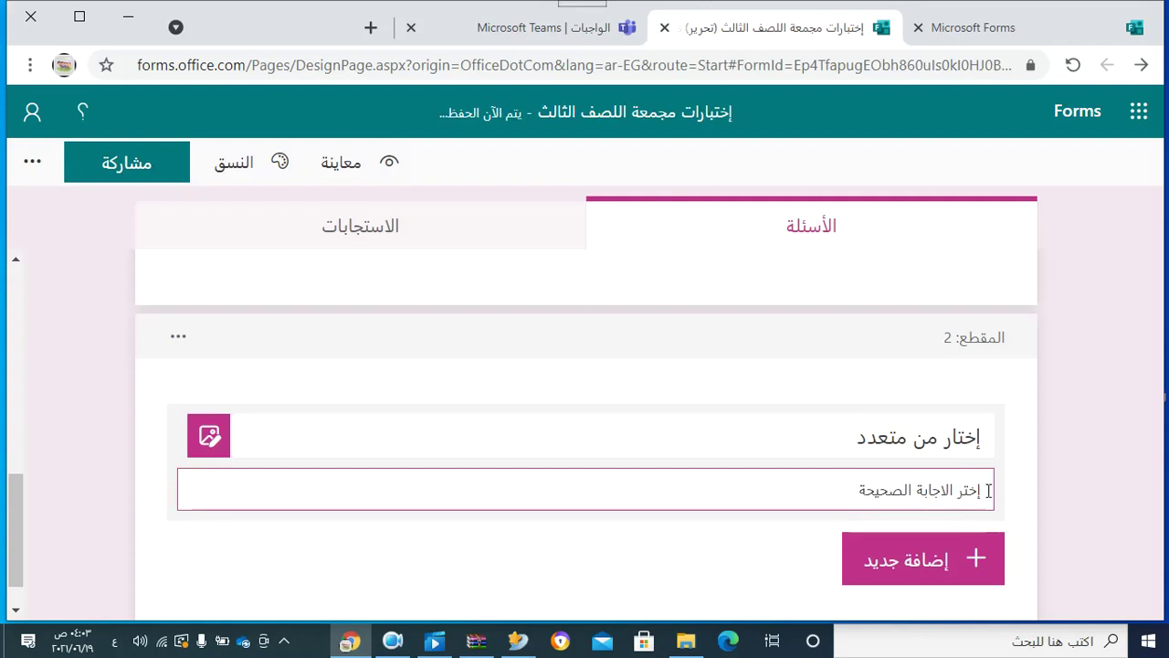
Add a choice question to the section with the question text "لوحة المفاتيح من وحدات"
{"action": "left_click", "coordinate": [970, 557]}
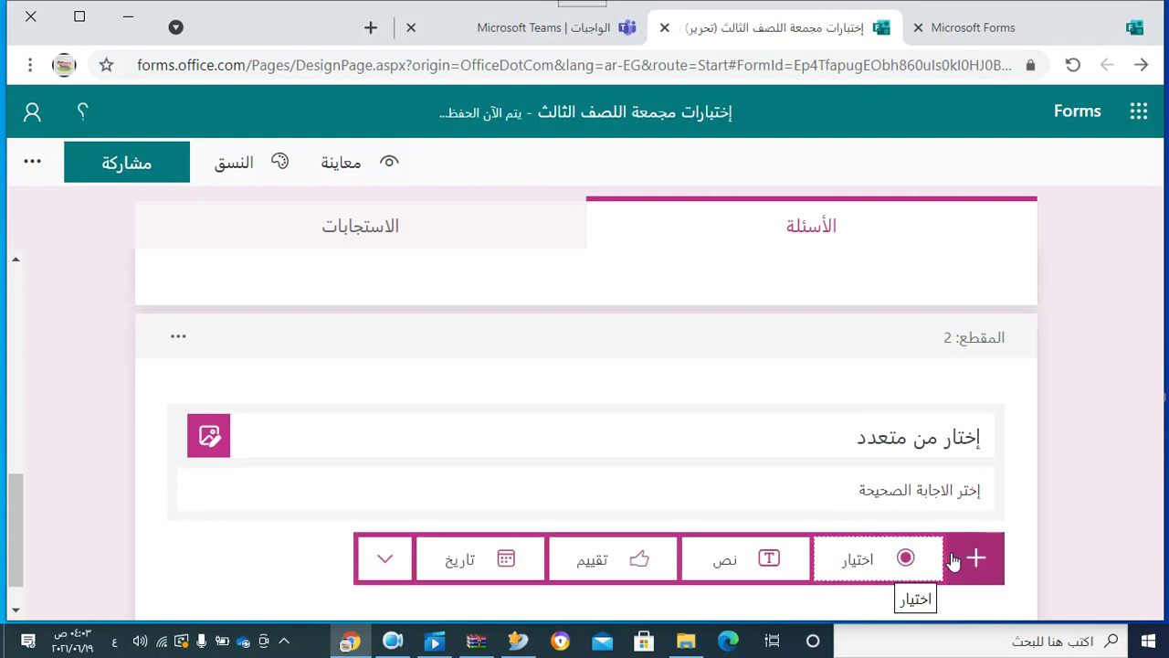
{"action": "left_click", "coordinate": [902, 558]}
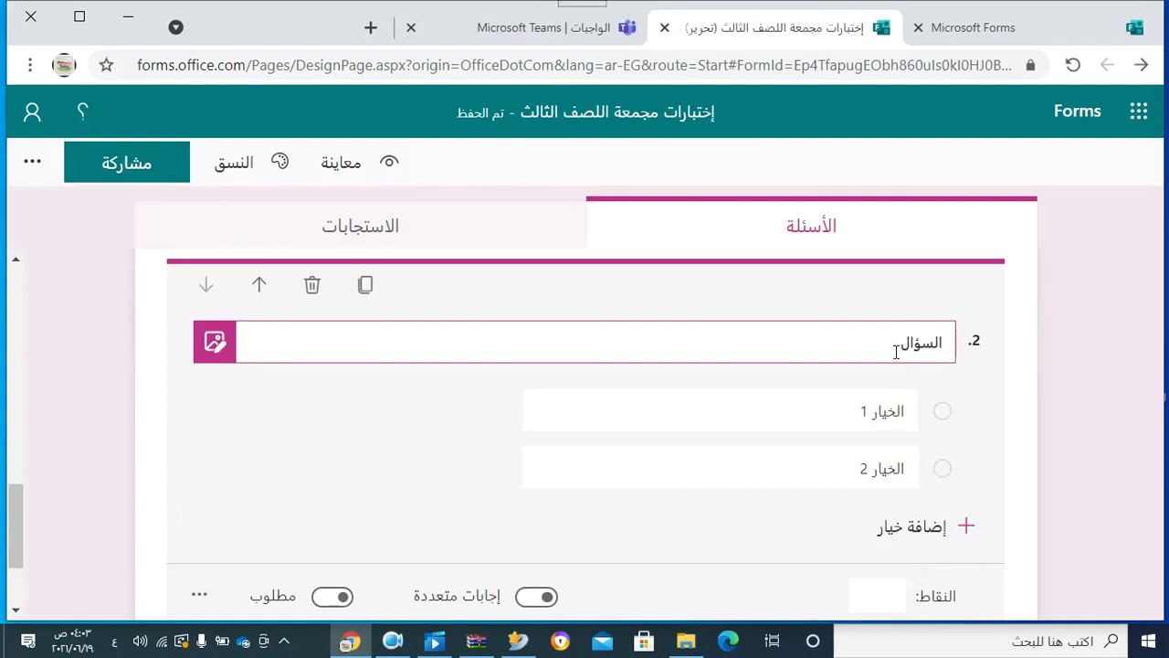
{"action": "key", "text": "BackSpace"}
{"action": "key", "text": "BackSpace"}
{"action": "key", "text": "BackSpace"}
{"action": "key", "text": "BackSpace"}
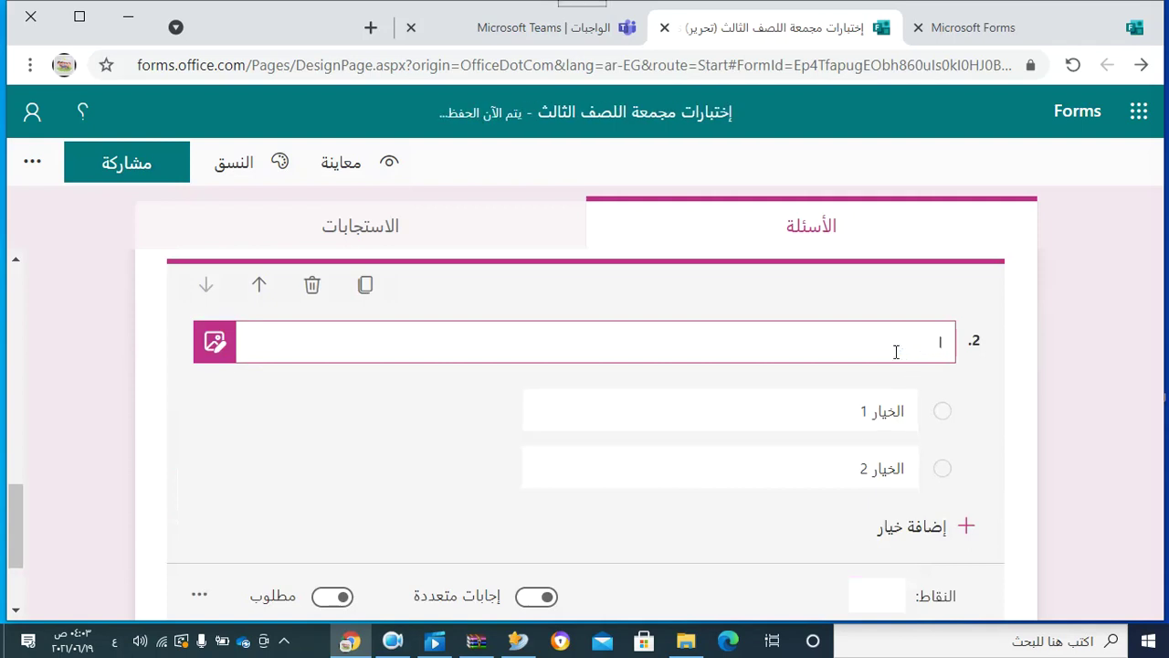
{"action": "key", "text": "BackSpace"}
{"action": "type", "text": "لوحة المفاتيح من وحدات"}
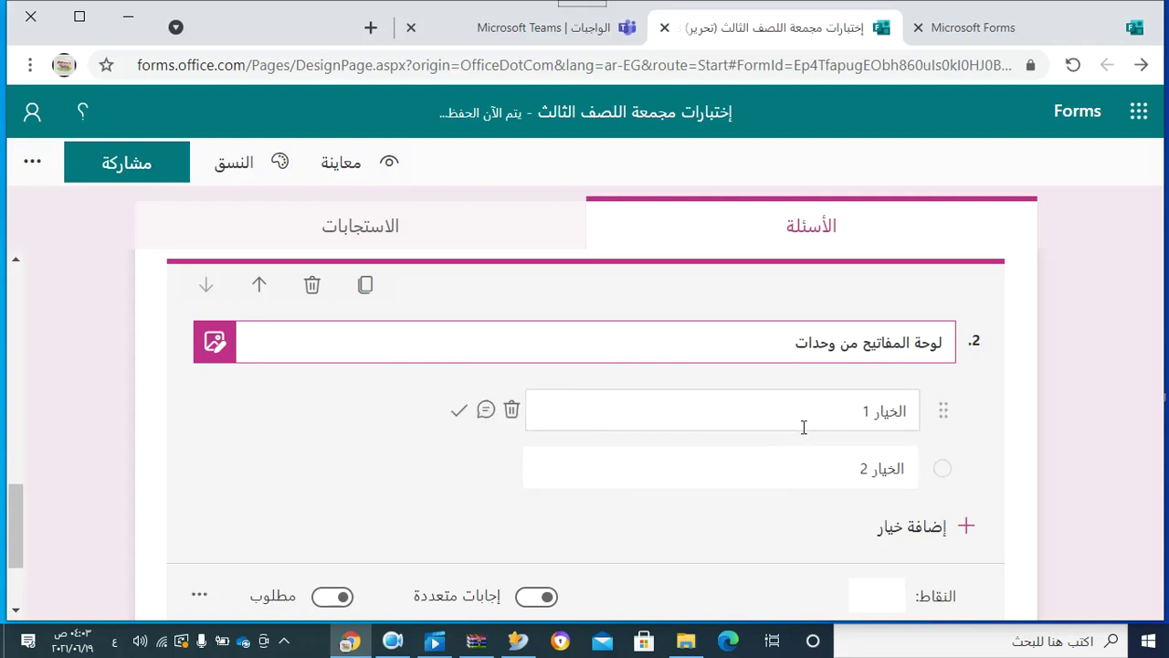
Name the choice question's first option "الادخال" and its second option "الاخراج"
{"action": "left_click", "coordinate": [838, 417]}
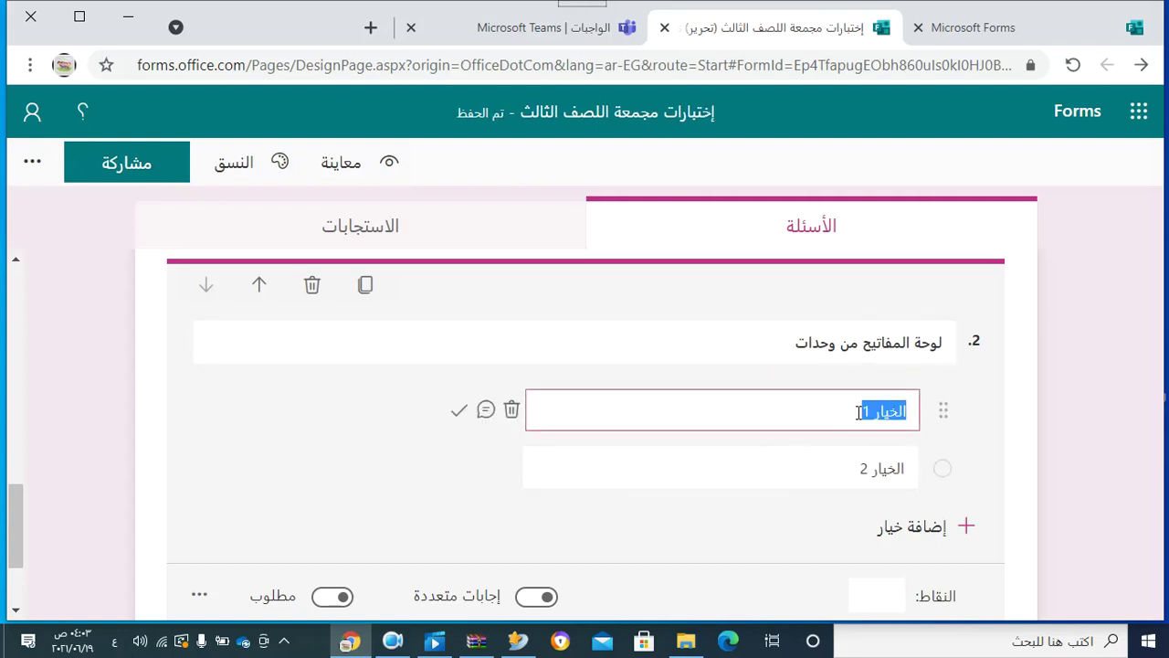
{"action": "key", "text": "BackSpace"}
{"action": "type", "text": "ال"}
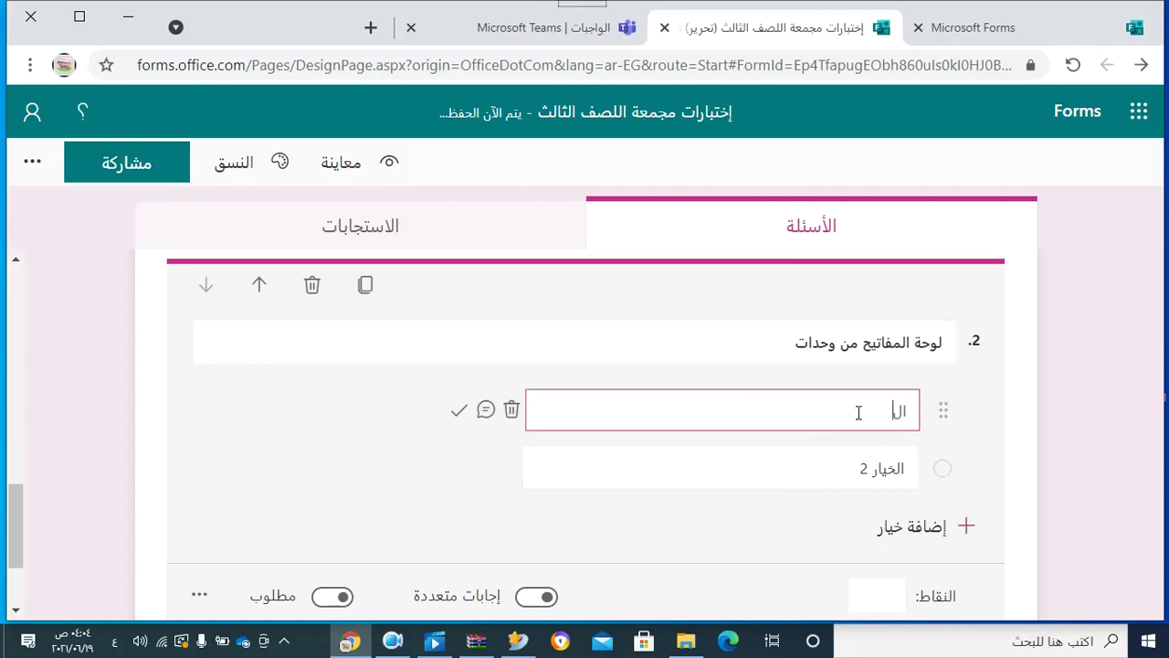
{"action": "type", "text": "ادخال"}
{"action": "left_click", "coordinate": [851, 459]}
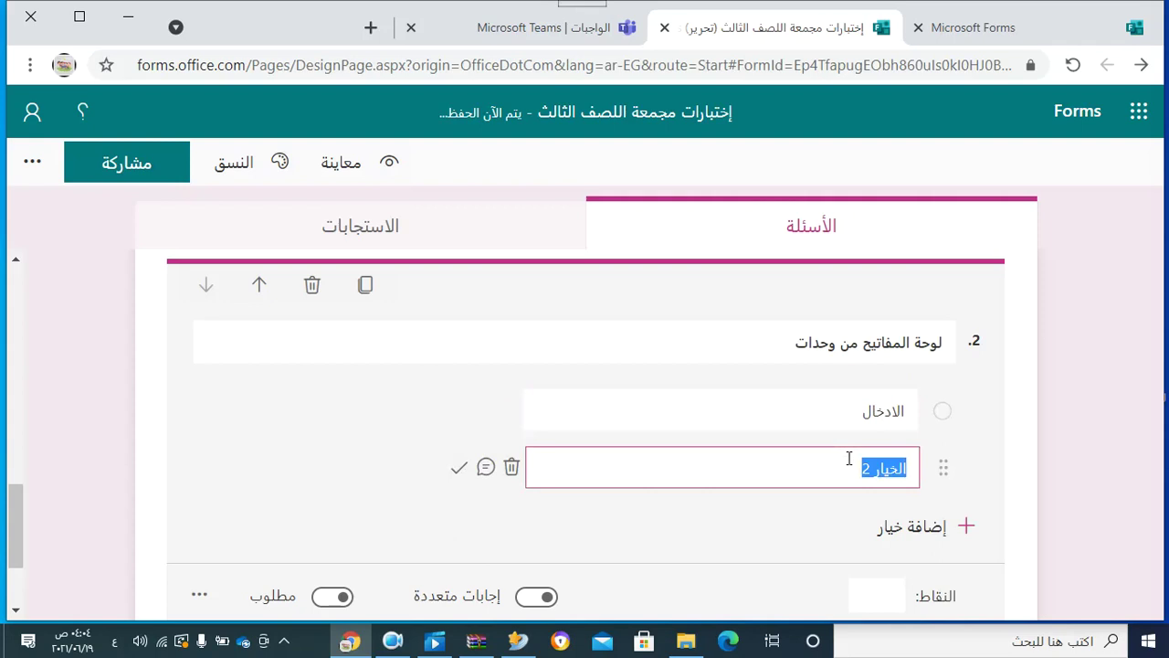
{"action": "key", "text": "BackSpace"}
{"action": "type", "text": "الاخراج"}
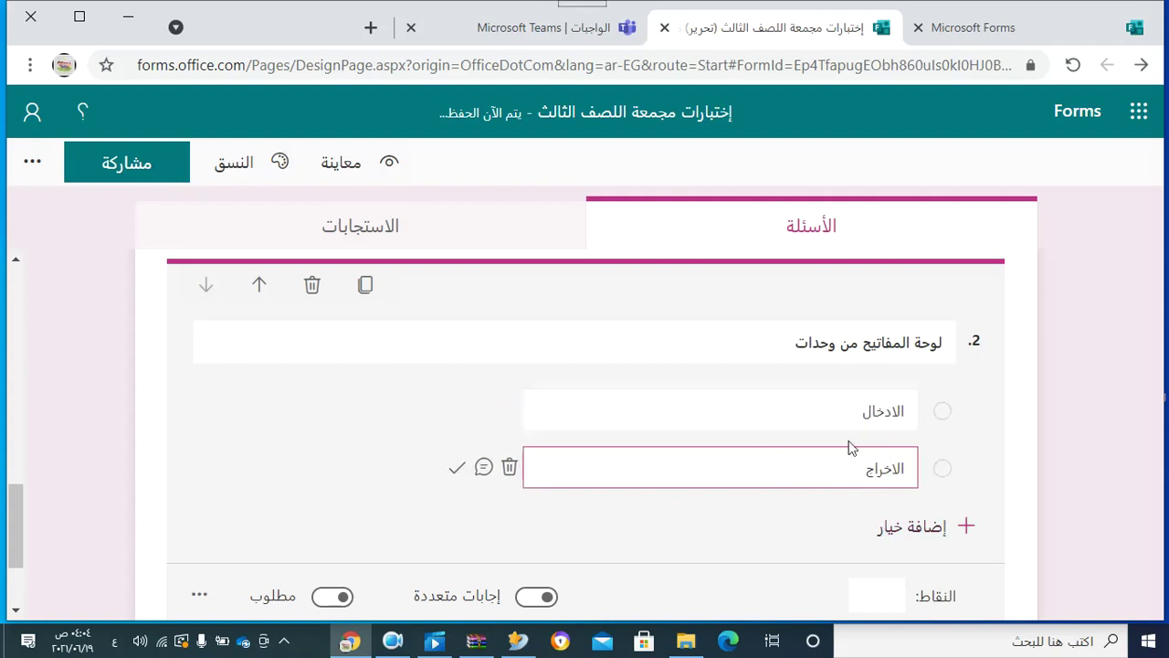
Add a third option, "المعالجة", to the choice question
{"action": "left_click", "coordinate": [890, 530]}
{"action": "key", "text": "BackSpace"}
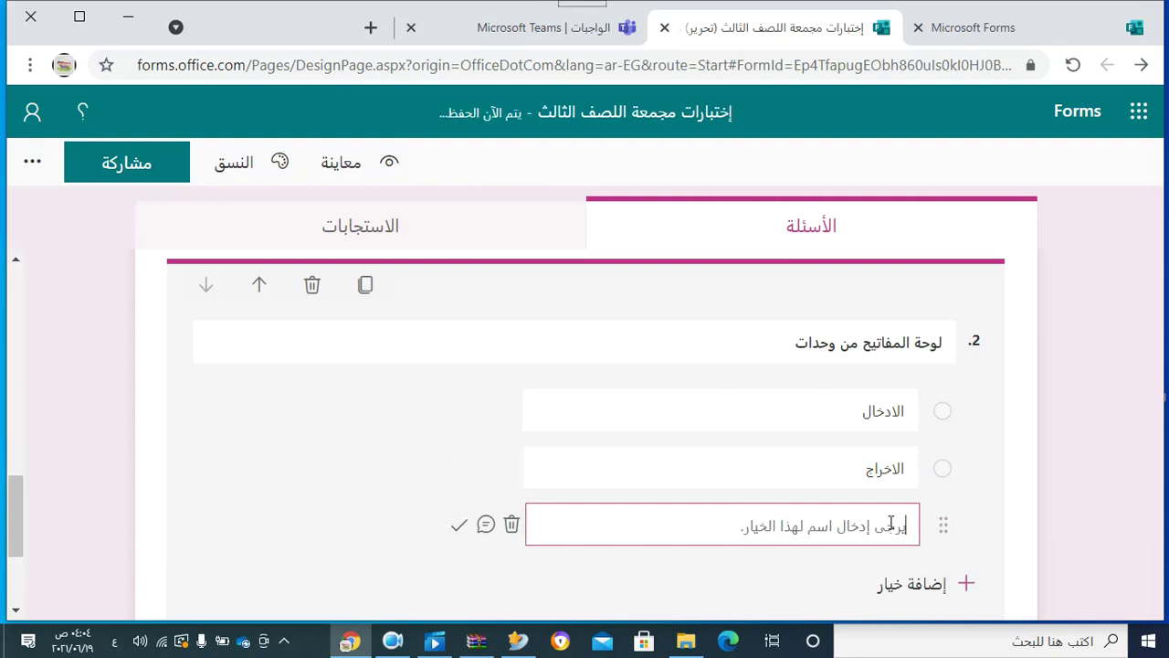
{"action": "type", "text": "ال"}
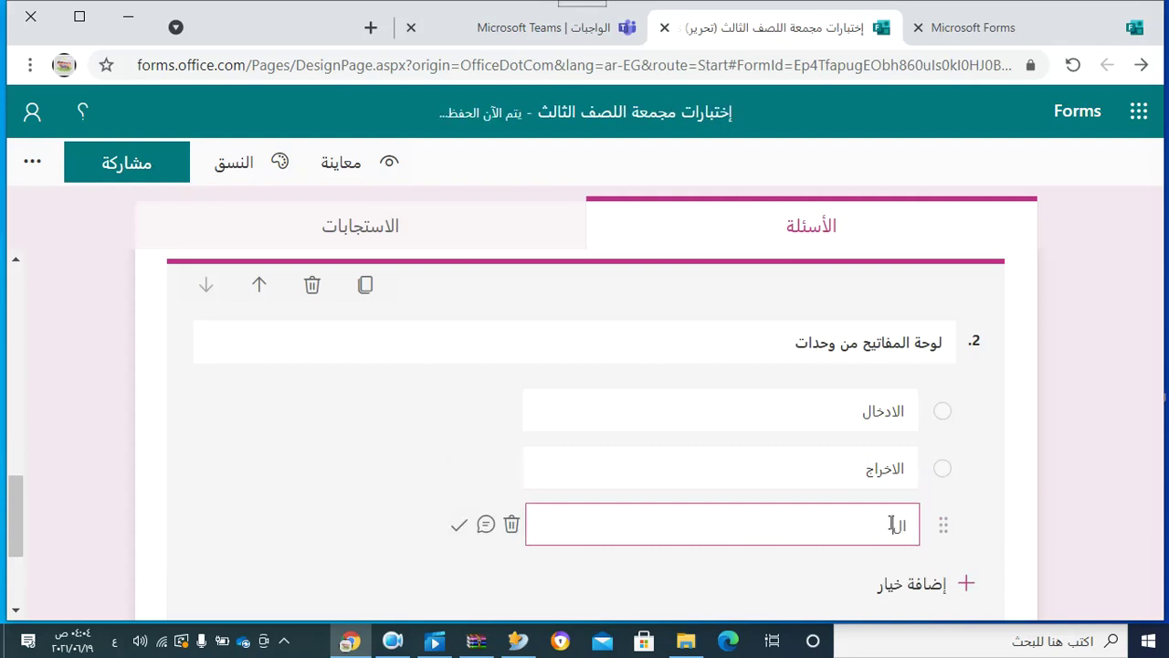
{"action": "type", "text": "طاالجة"}
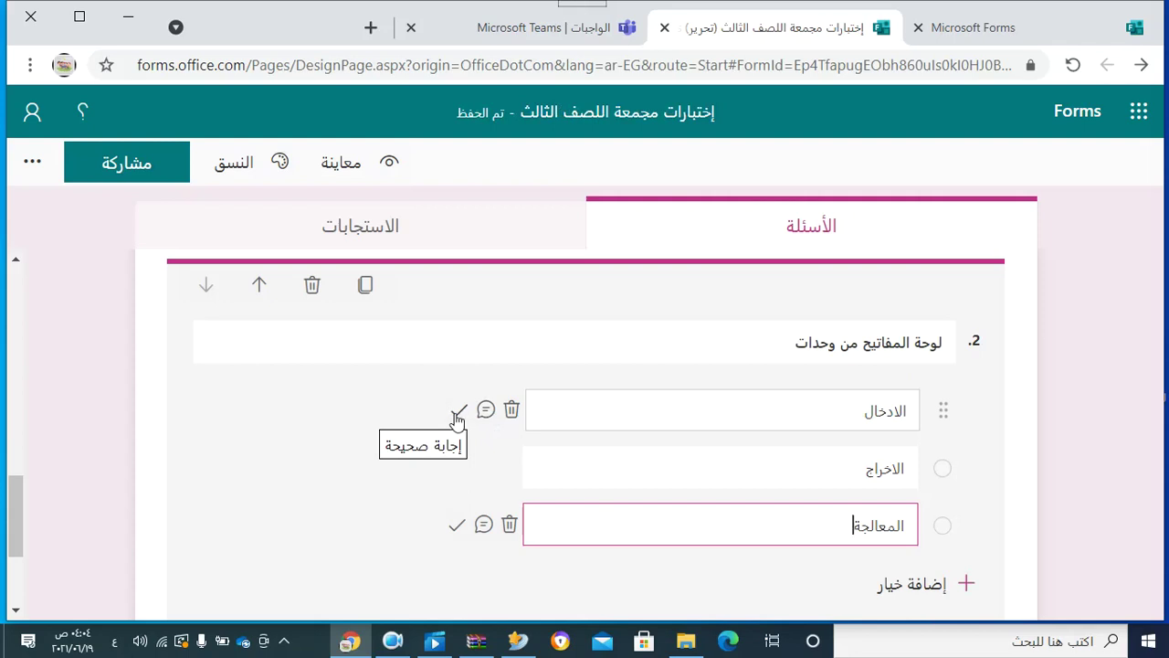
Mark "الادخال" as the correct answer and give it the respondent message "إجابتك صحيحة"
{"action": "left_click", "coordinate": [458, 416]}
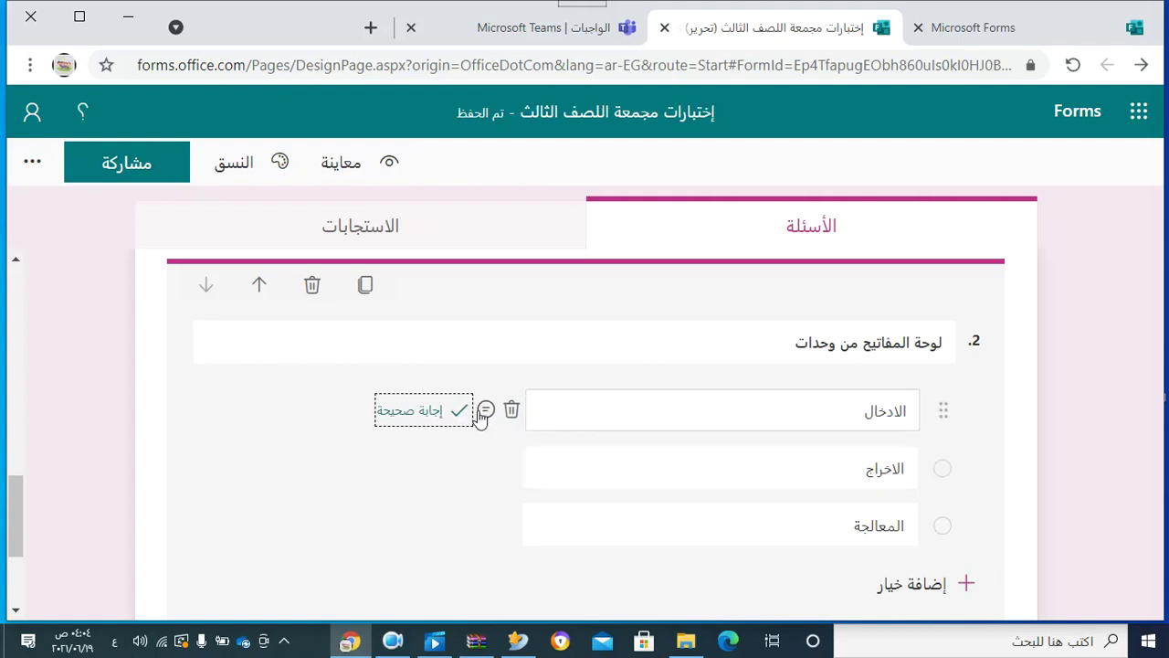
{"action": "left_click", "coordinate": [485, 410]}
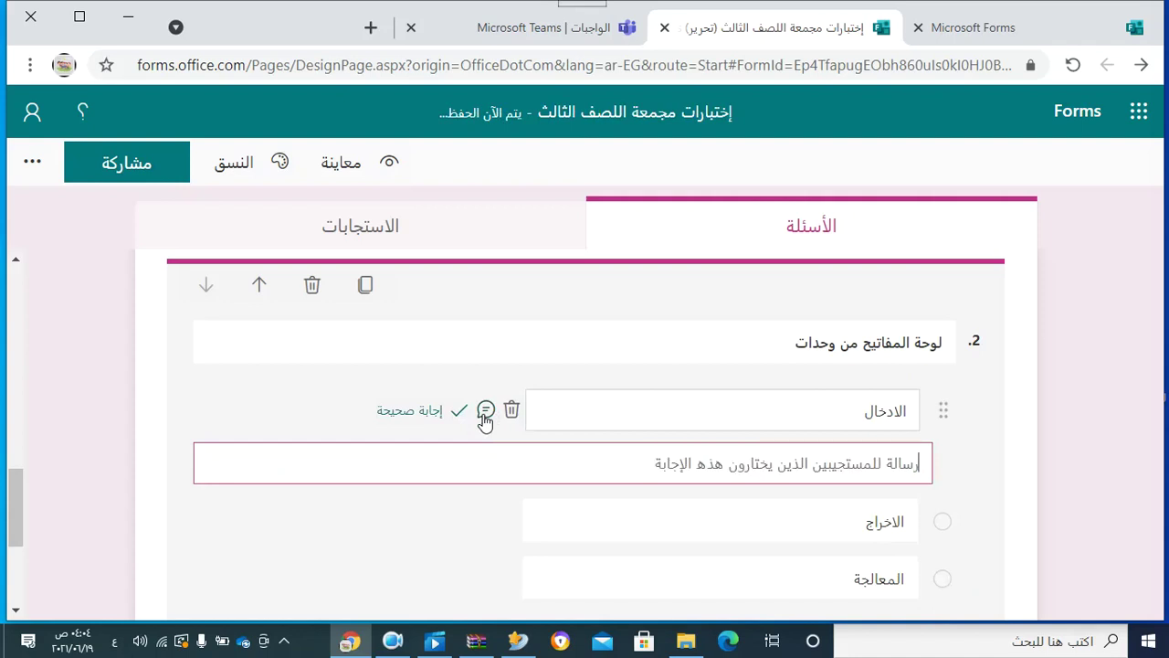
{"action": "type", "text": "جابت"}
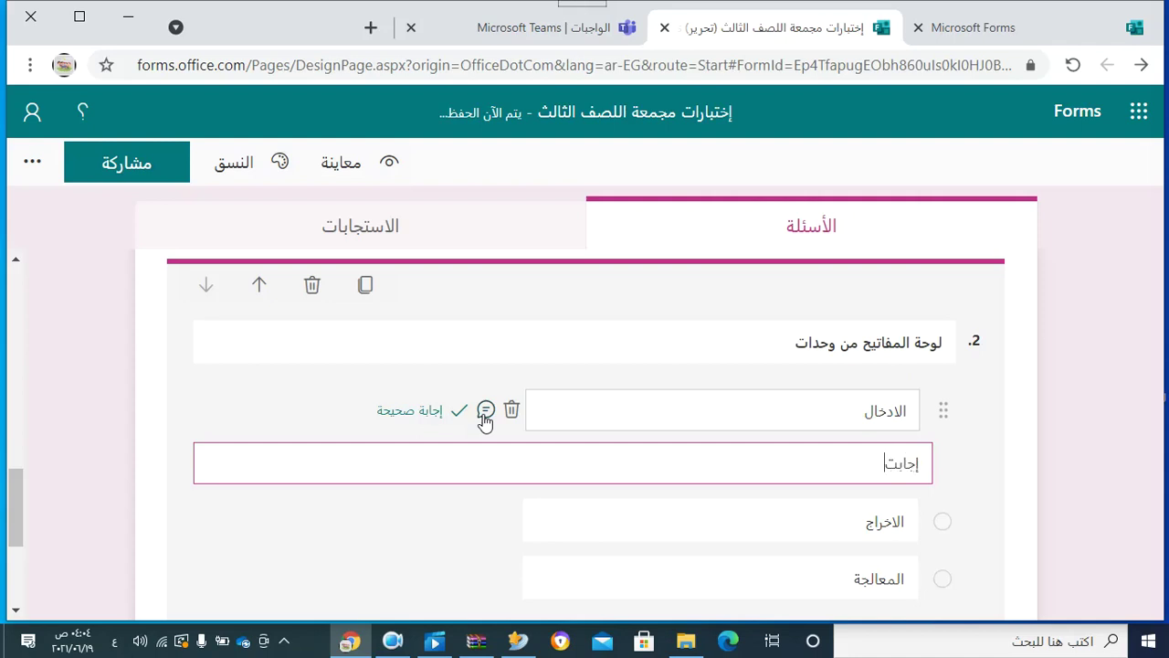
{"action": "type", "text": "ك صحيحة"}
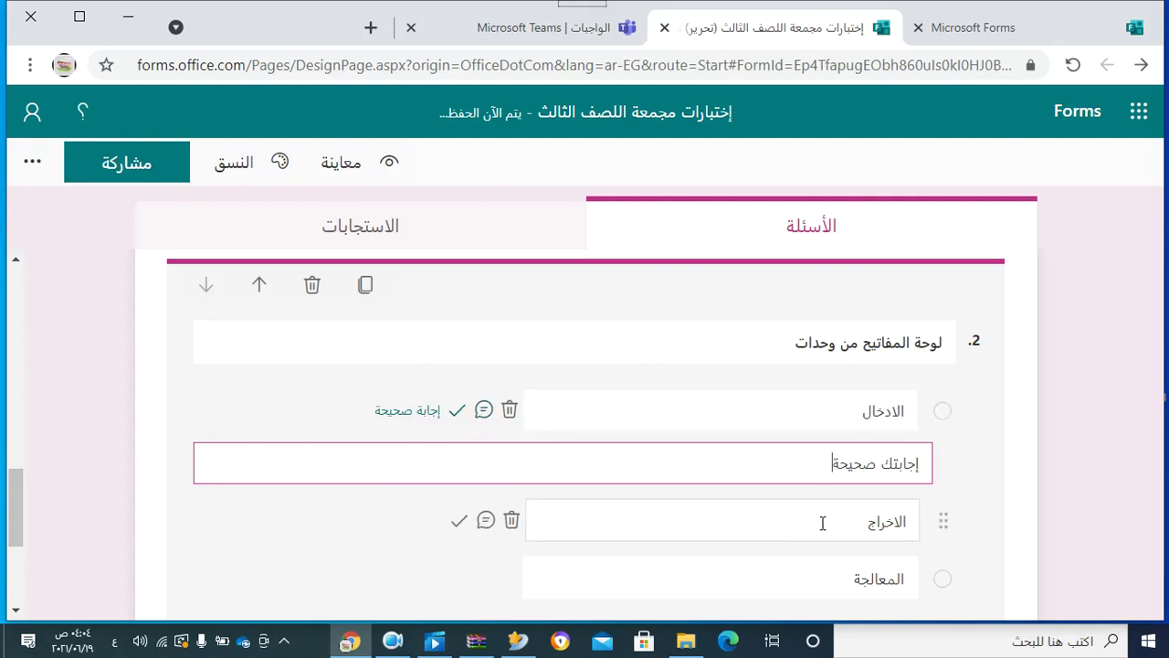
Give the option "الاخراج" the respondent message "إجابتك خاطئة"
{"action": "left_click", "coordinate": [480, 525]}
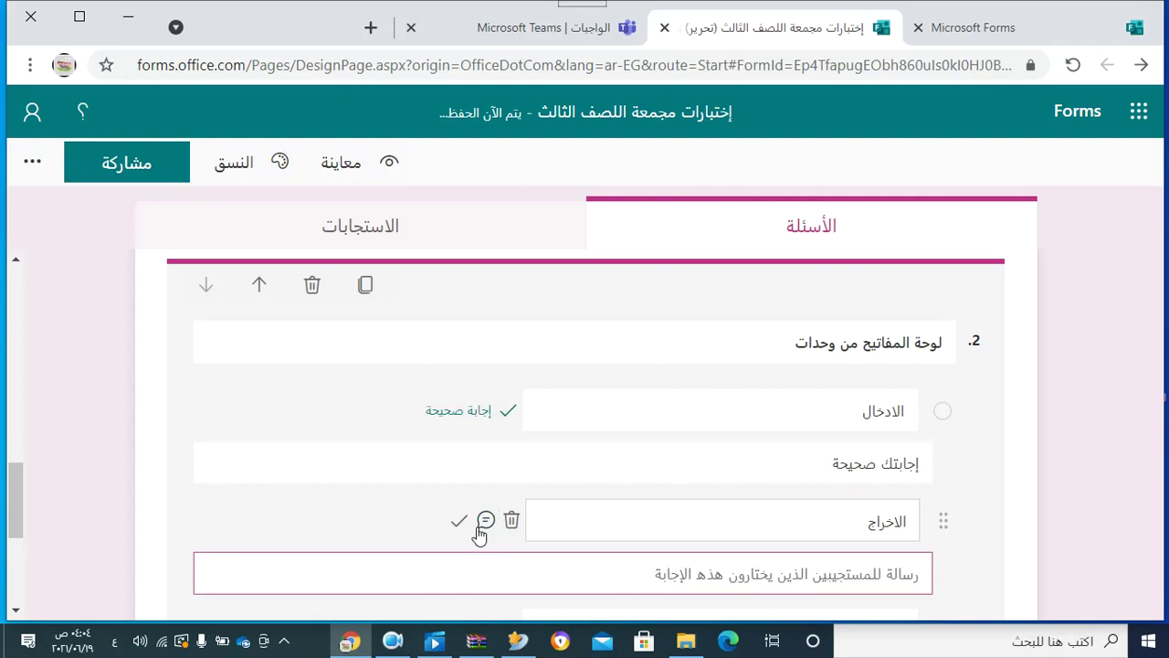
{"action": "type", "text": "إجابتك"}
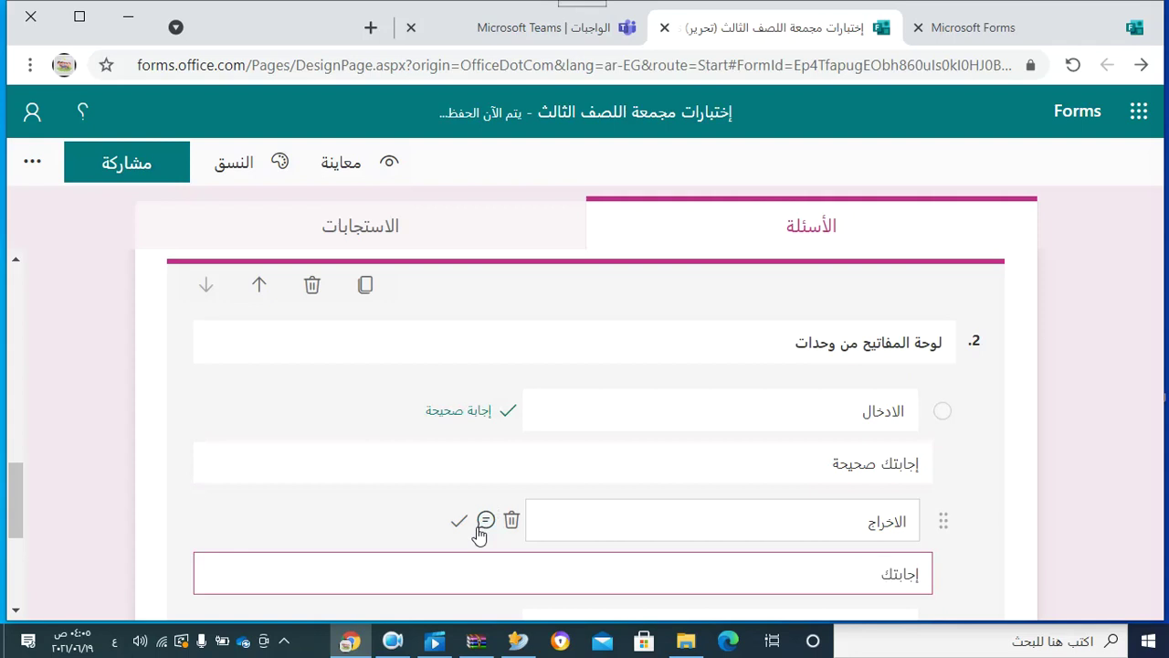
{"action": "type", "text": " خاطئة"}
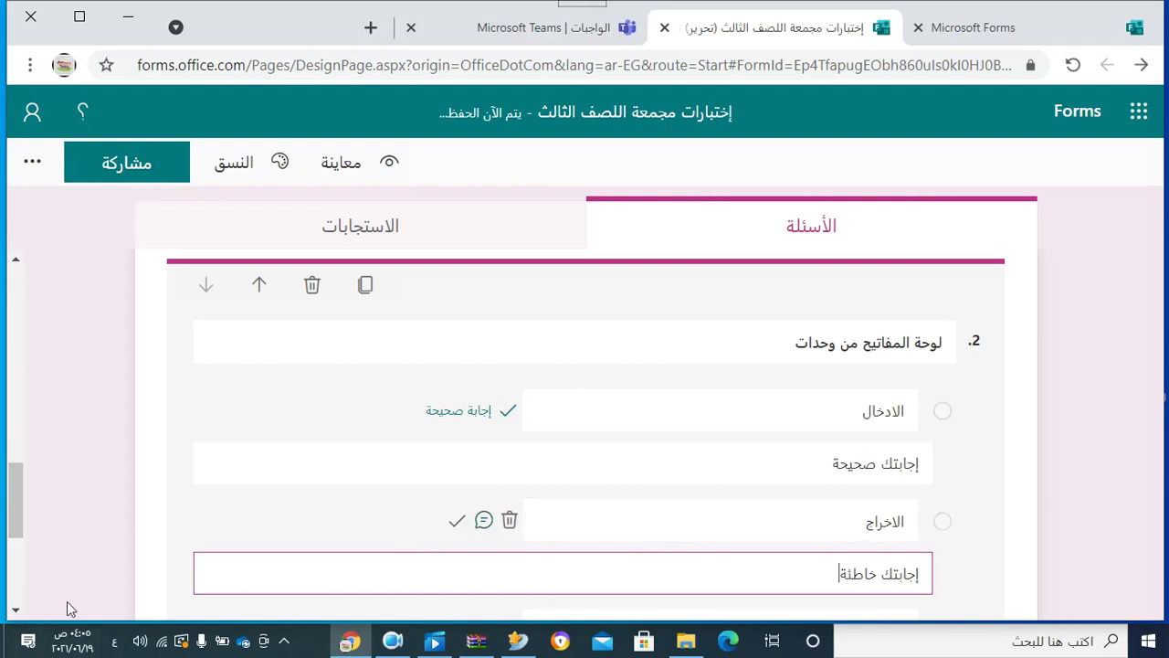
Give the third option, "المعالجة", the respondent message "إجابتك خاطئة"
{"action": "key", "text": "Tab"}
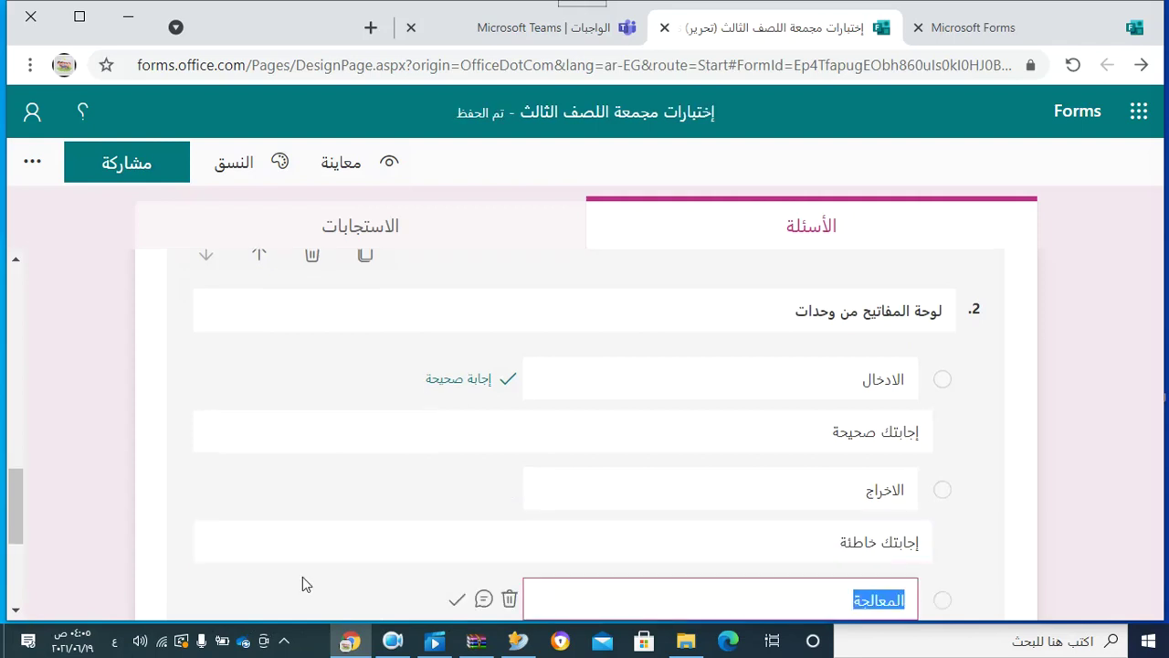
{"action": "left_click", "coordinate": [485, 602]}
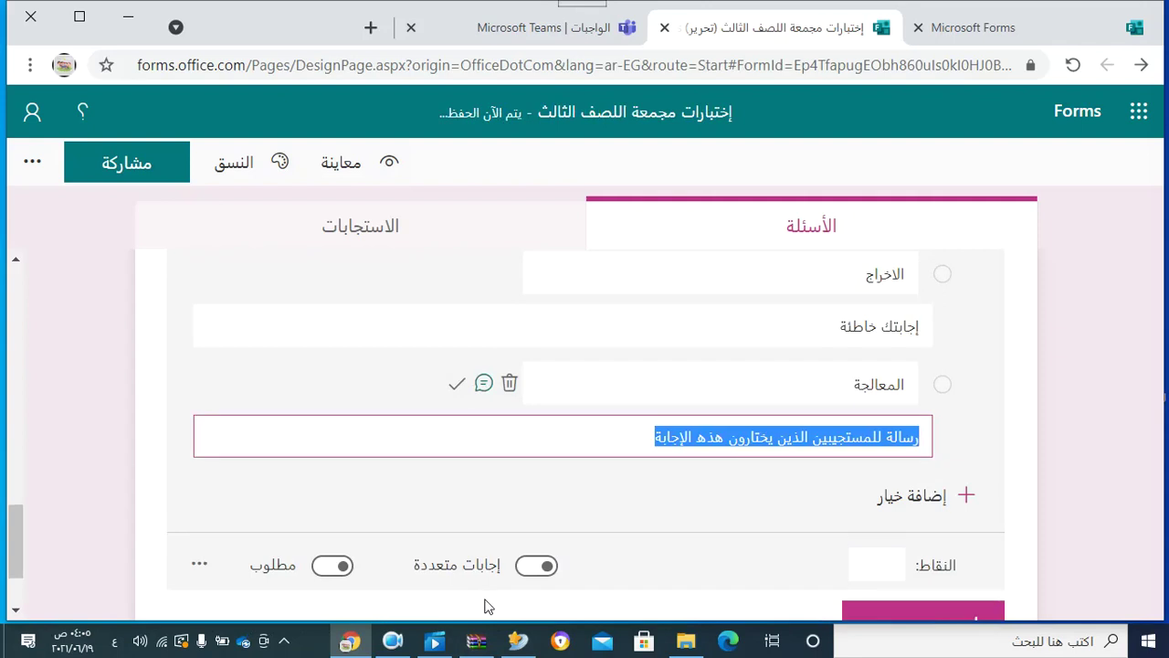
{"action": "type", "text": "ا"}
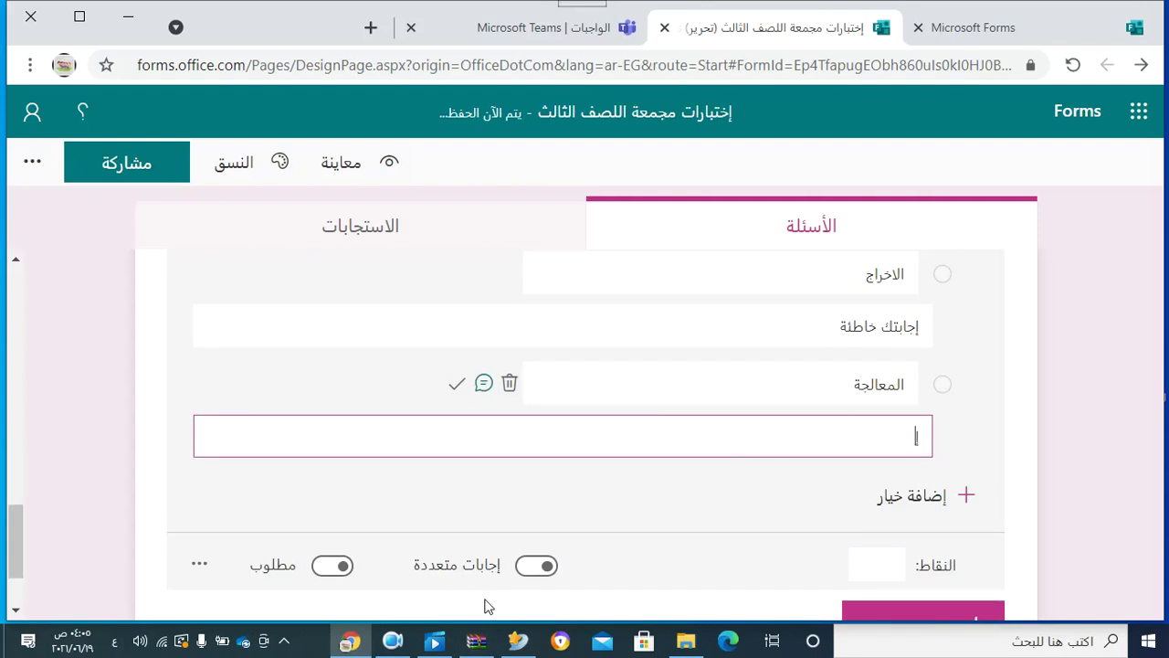
{"action": "type", "text": "جابتك خاطئة"}
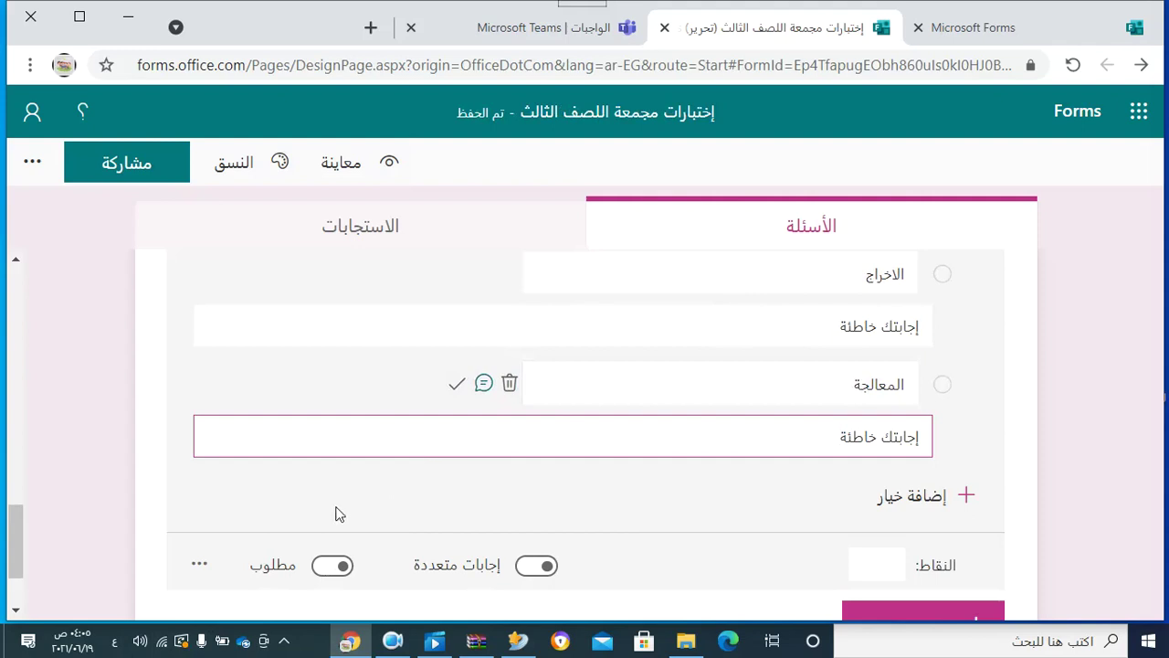
Make question 2 required and set its score to 2 points
{"action": "left_click", "coordinate": [343, 566]}
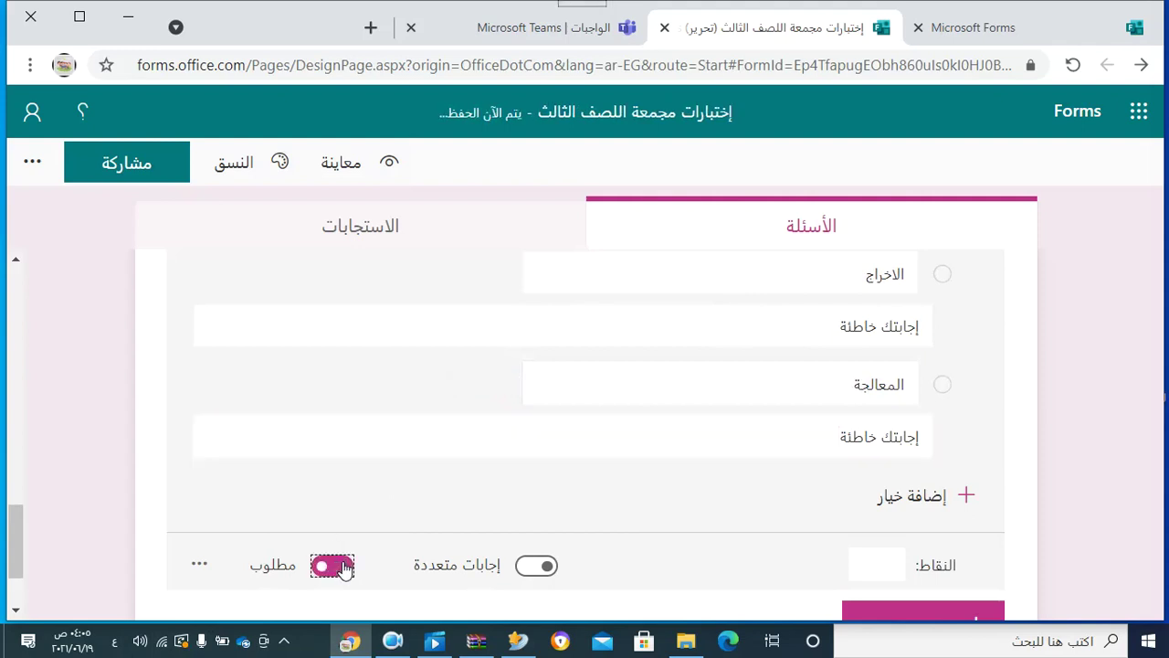
{"action": "left_click", "coordinate": [886, 562]}
{"action": "type", "text": "2"}
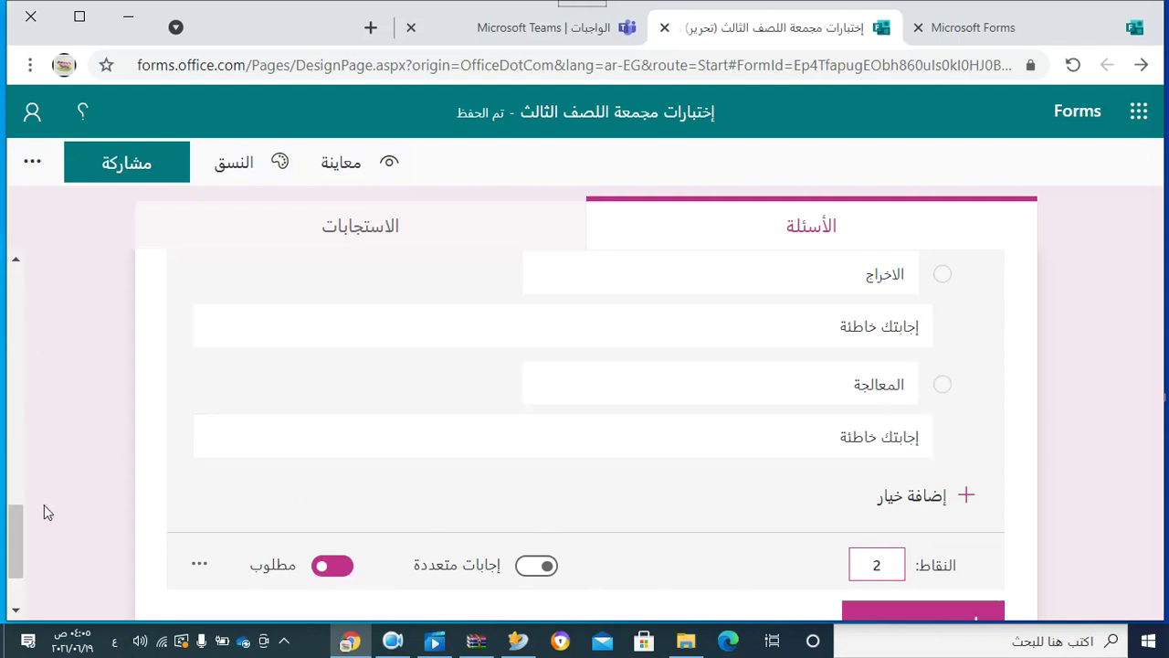
Preview the quiz, fill in a trial answer to the name question and go on to the next section
{"action": "left_click", "coordinate": [18, 610]}
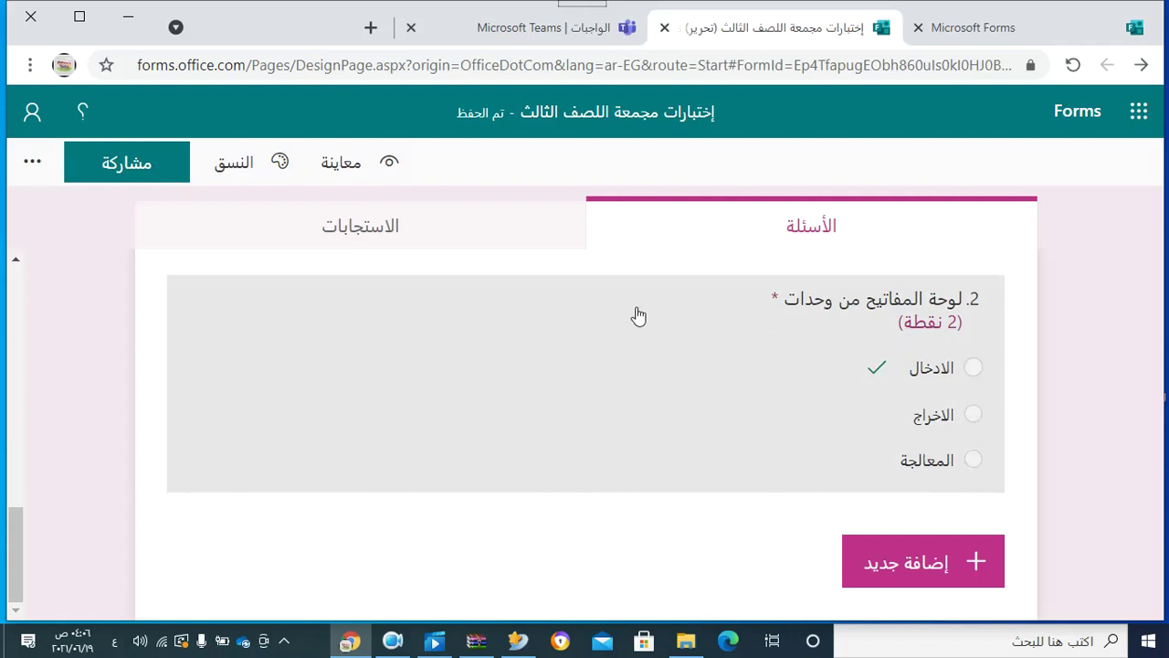
{"action": "left_click", "coordinate": [357, 169]}
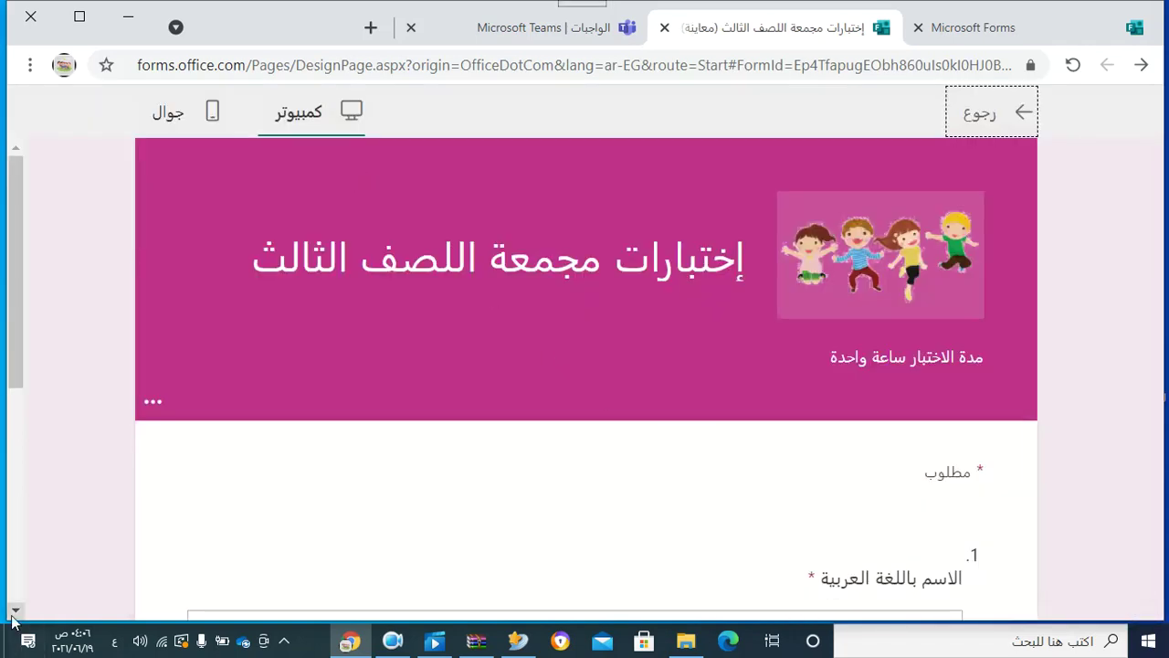
{"action": "scroll", "coordinate": [13, 620], "scroll_direction": "down", "scroll_amount": 3}
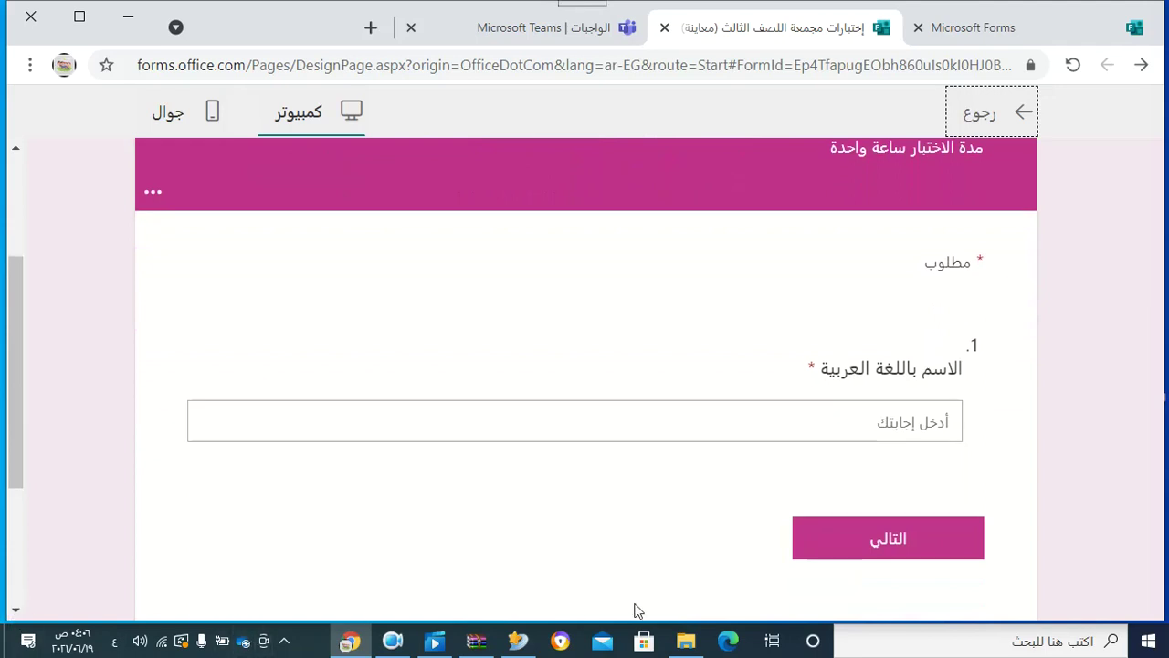
{"action": "left_click", "coordinate": [938, 424]}
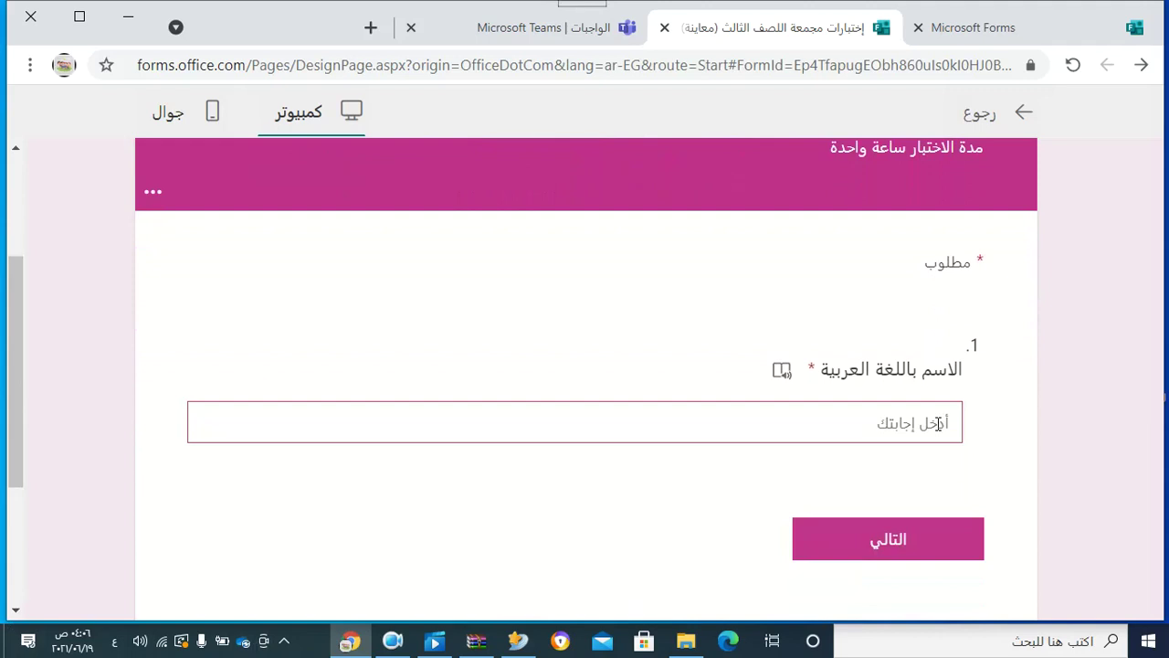
{"action": "type", "text": "م"}
{"action": "left_click", "coordinate": [918, 550]}
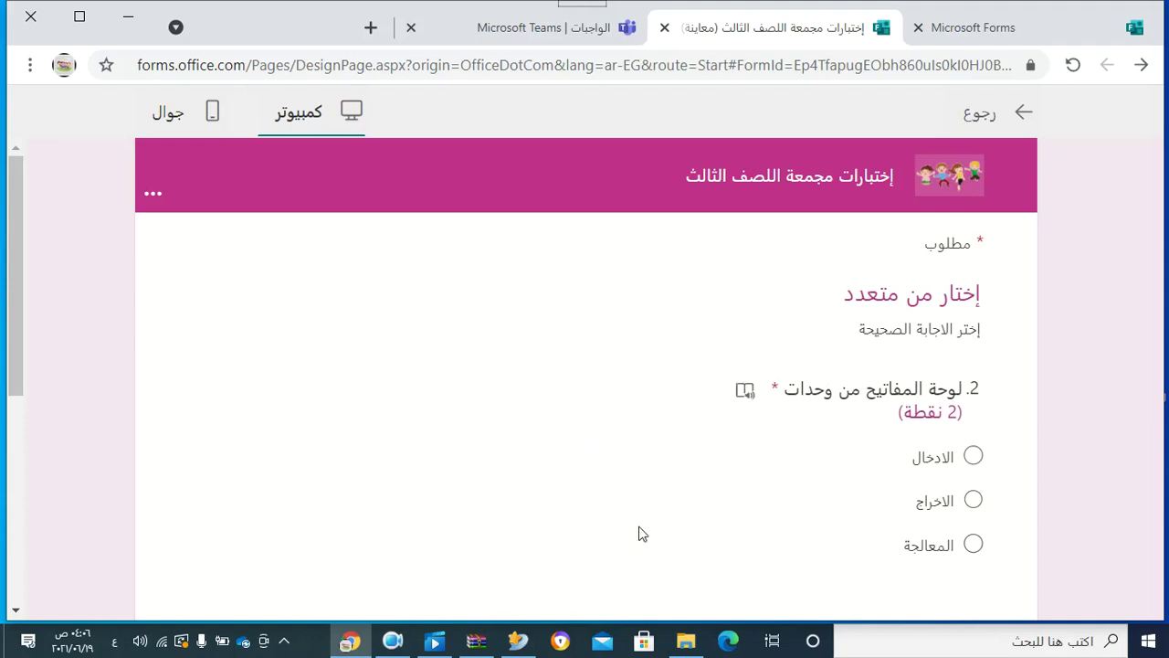
Try out each answer to the keyboard question in the preview, finishing with "الادخال" selected
{"action": "left_click", "coordinate": [971, 459]}
{"action": "left_click", "coordinate": [972, 500]}
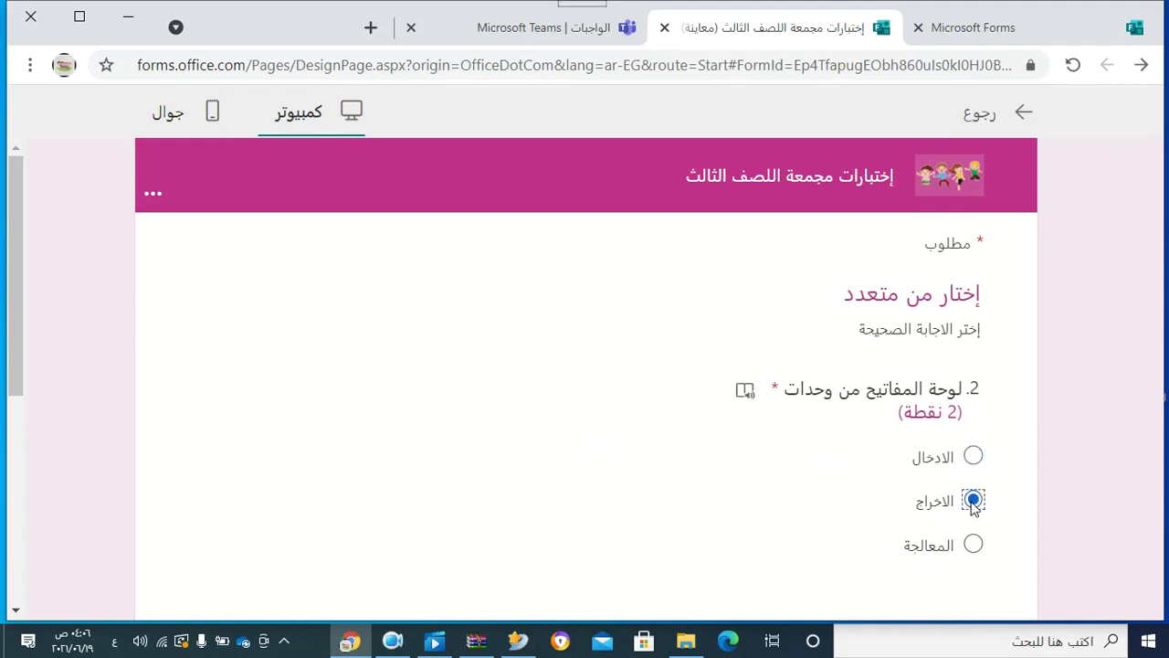
{"action": "left_click", "coordinate": [972, 544]}
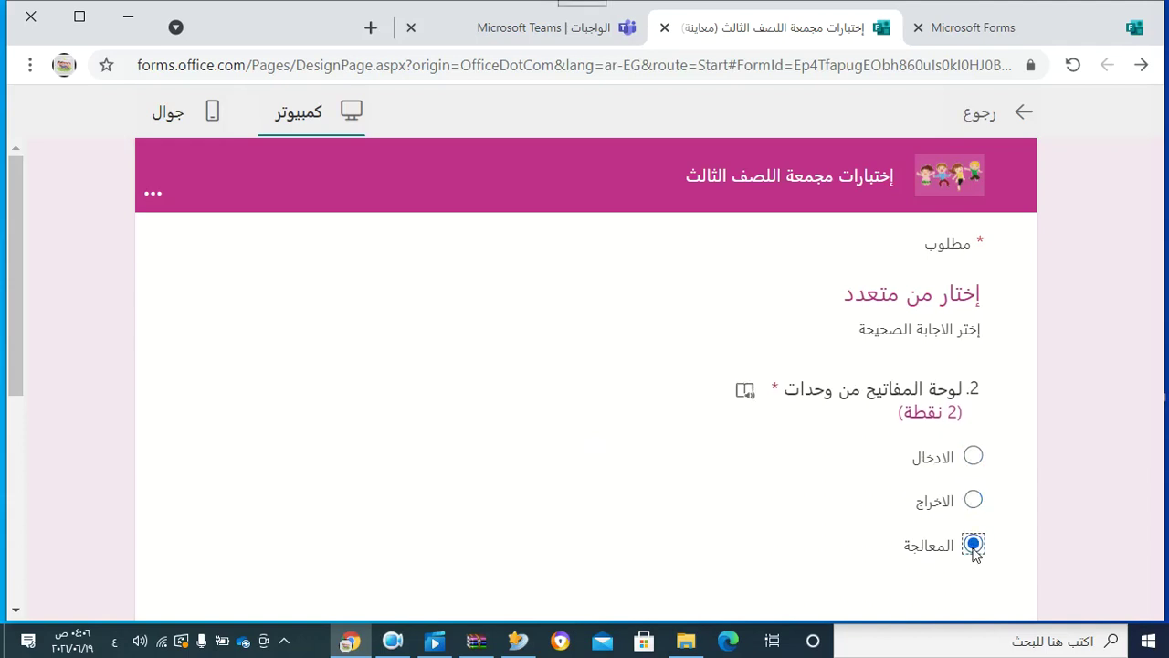
{"action": "left_click", "coordinate": [973, 457]}
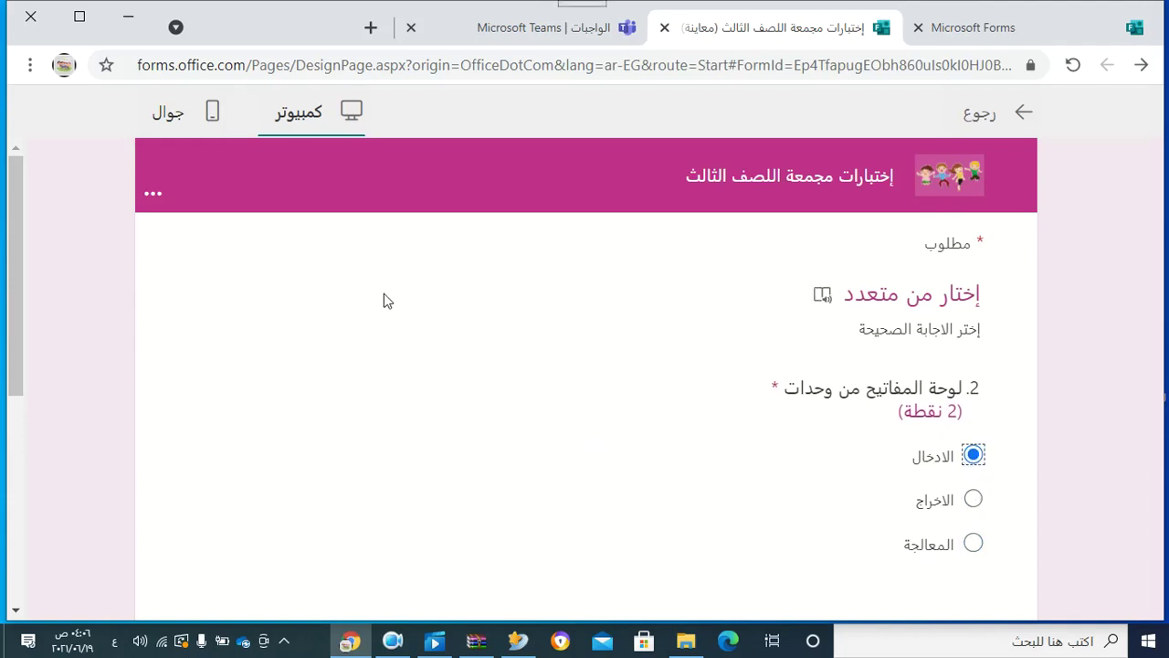
View the quiz preview in its mobile layout, switch back to the computer layout and return to editing
{"action": "left_click", "coordinate": [215, 110]}
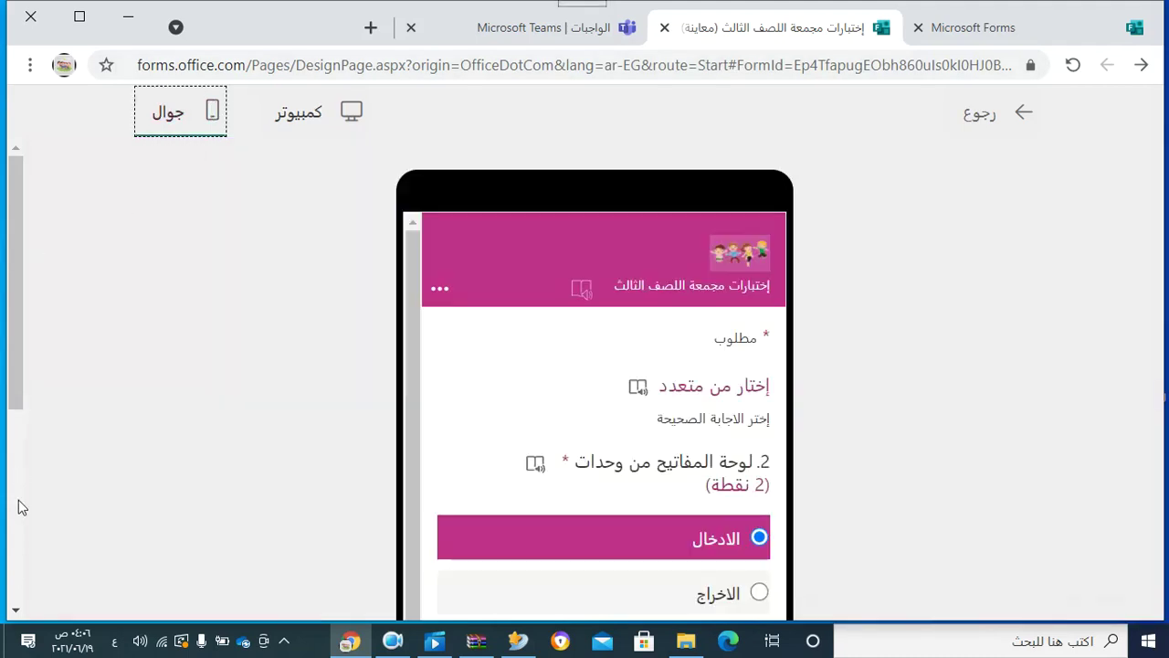
{"action": "scroll", "coordinate": [16, 610], "scroll_direction": "down", "scroll_amount": 5}
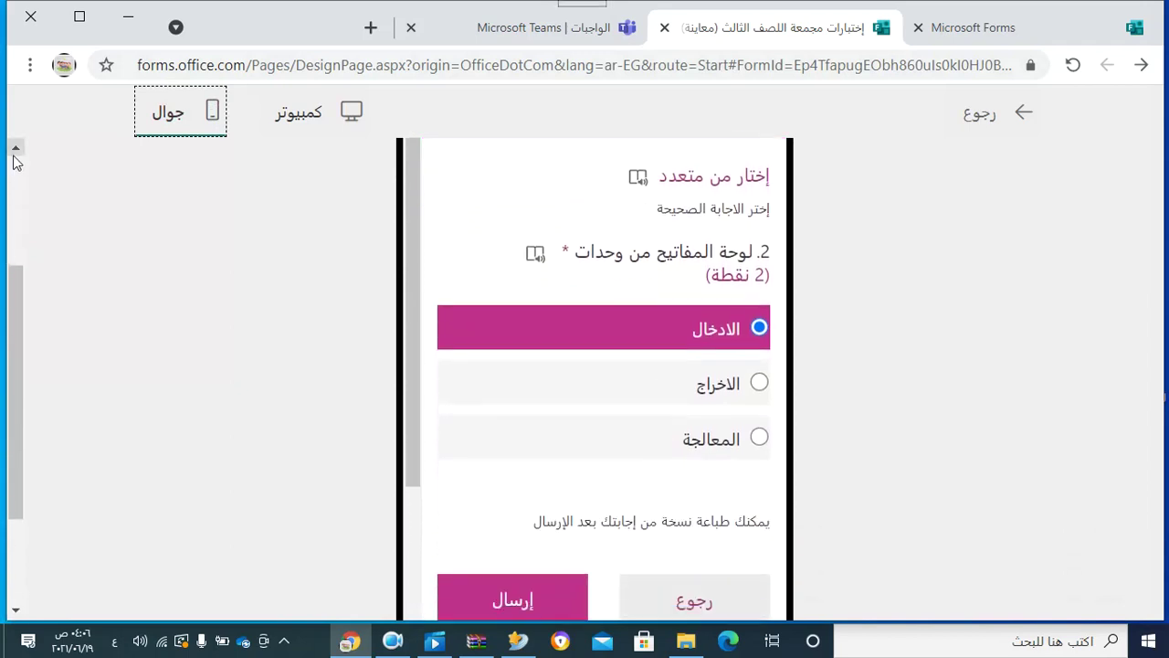
{"action": "left_click", "coordinate": [298, 119]}
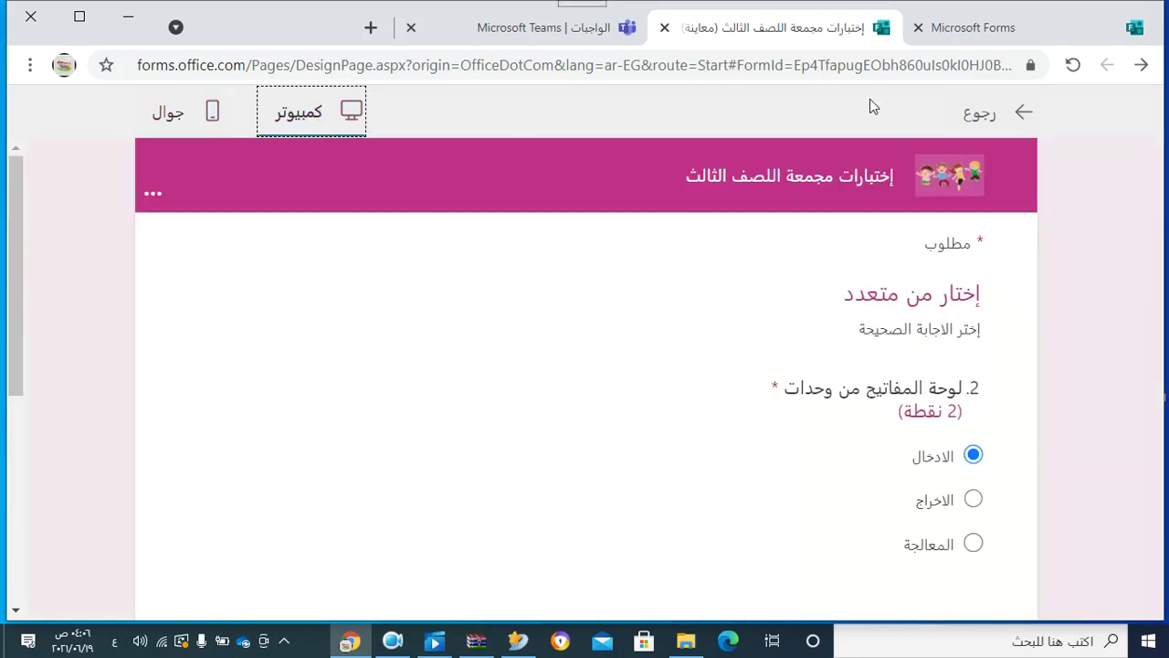
{"action": "left_click", "coordinate": [970, 119]}
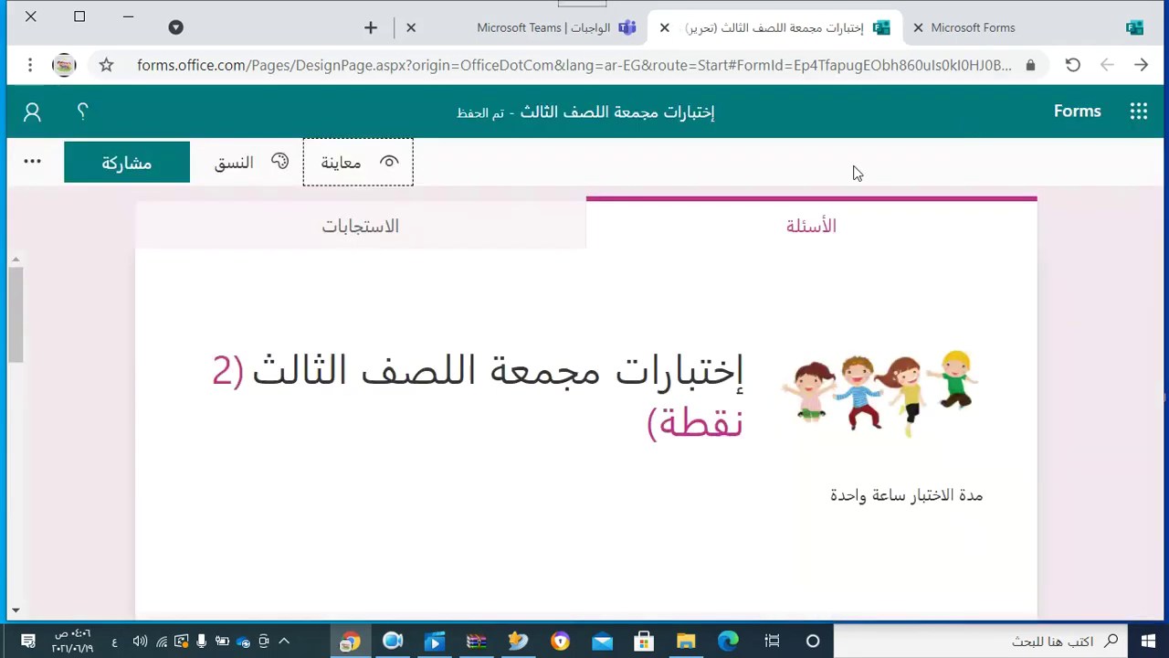
Add a new choice question after question 2 and allow multiple answers for it
{"action": "left_click", "coordinate": [16, 609]}
{"action": "left_click_drag", "start_coordinate": [15, 609], "coordinate": [15, 610]}
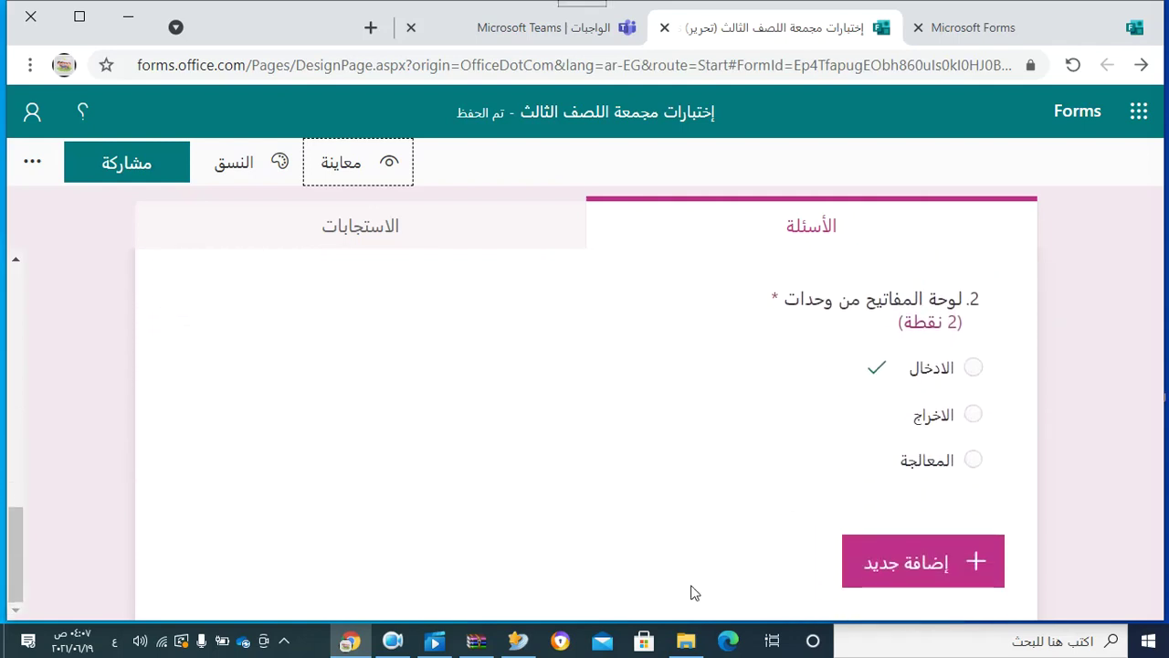
{"action": "left_click", "coordinate": [874, 580]}
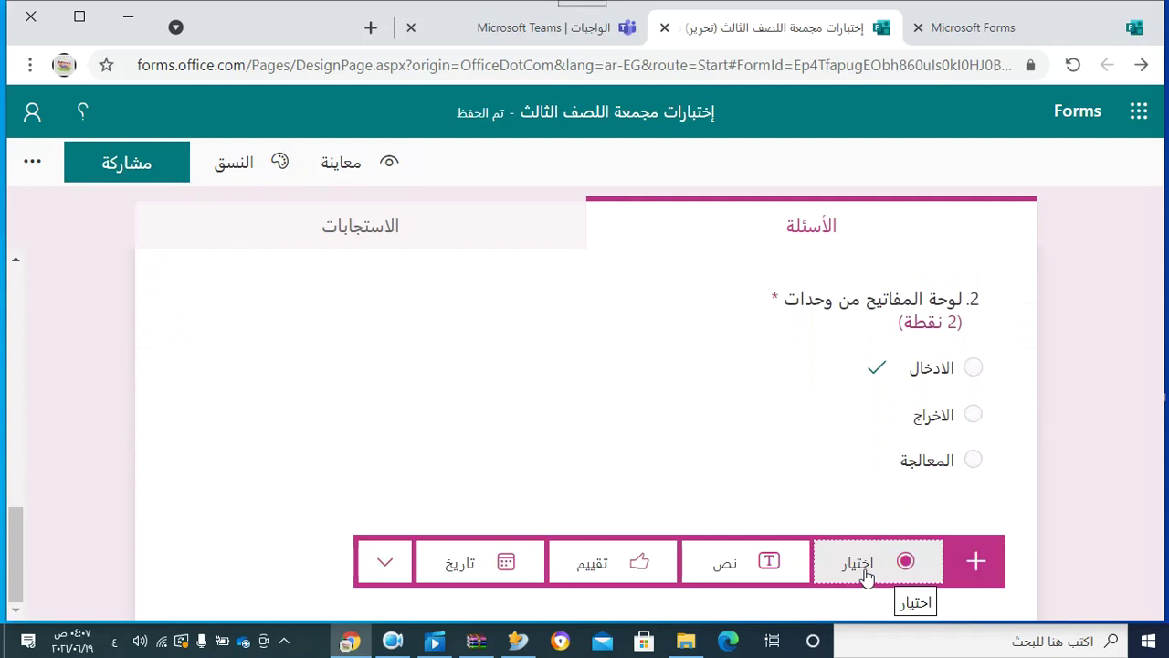
{"action": "left_click", "coordinate": [865, 575]}
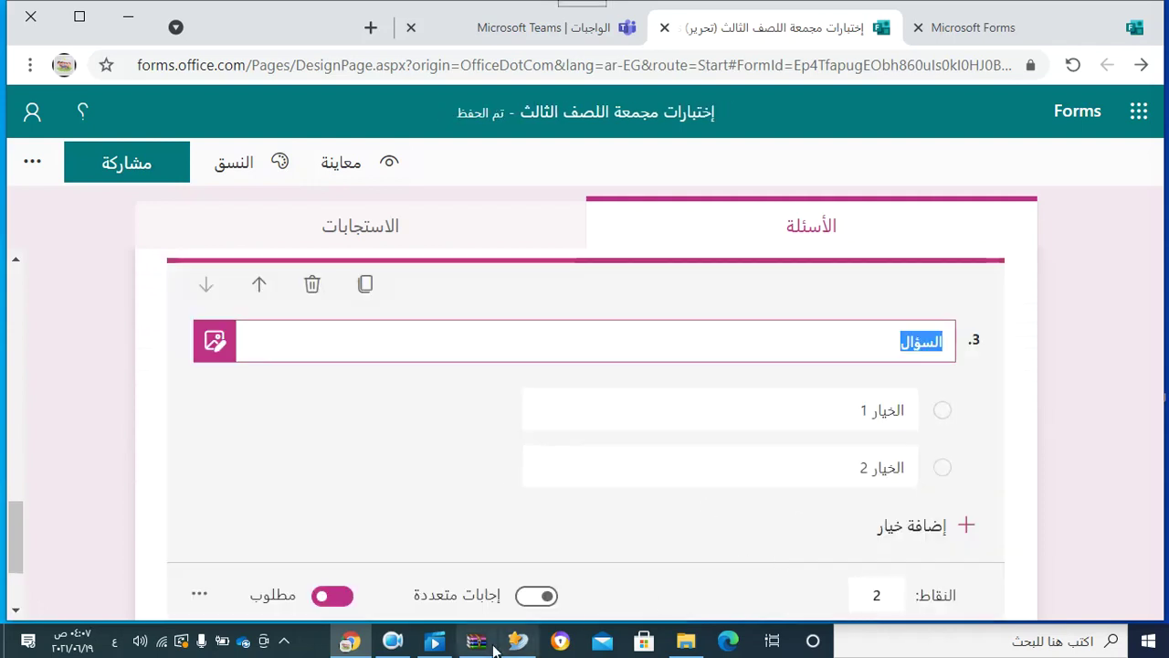
{"action": "left_click", "coordinate": [540, 596]}
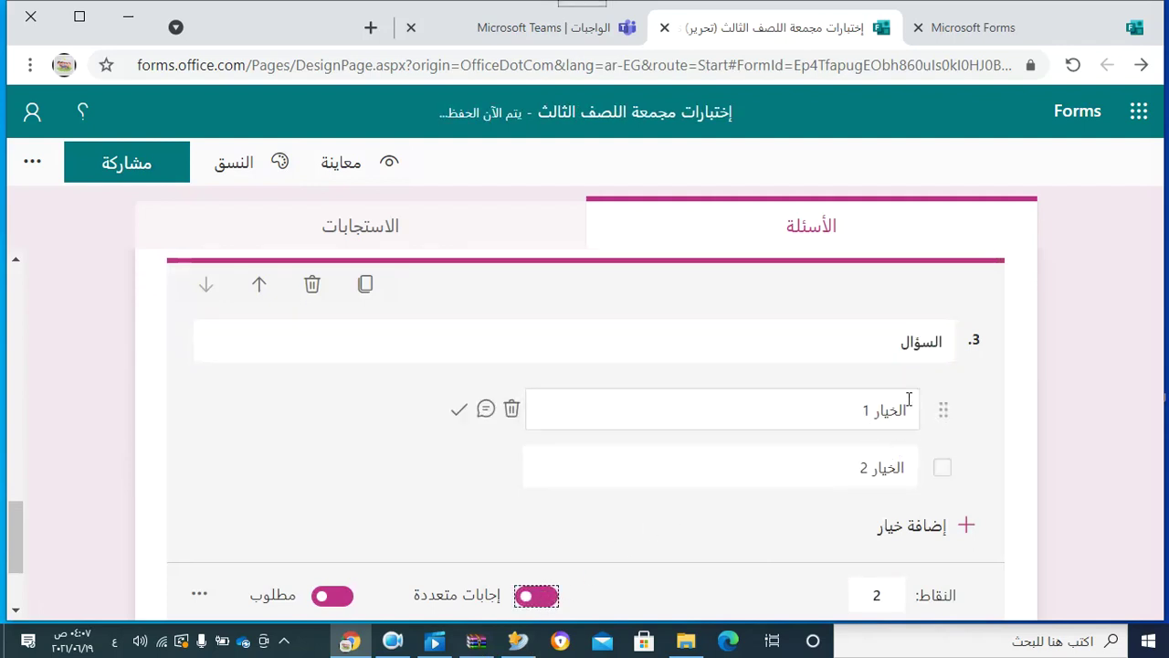
Replace the default text of question 3 with "اذكر اسماء الاشارة"
{"action": "mouse_move", "coordinate": [928, 481]}
{"action": "left_click", "coordinate": [924, 342]}
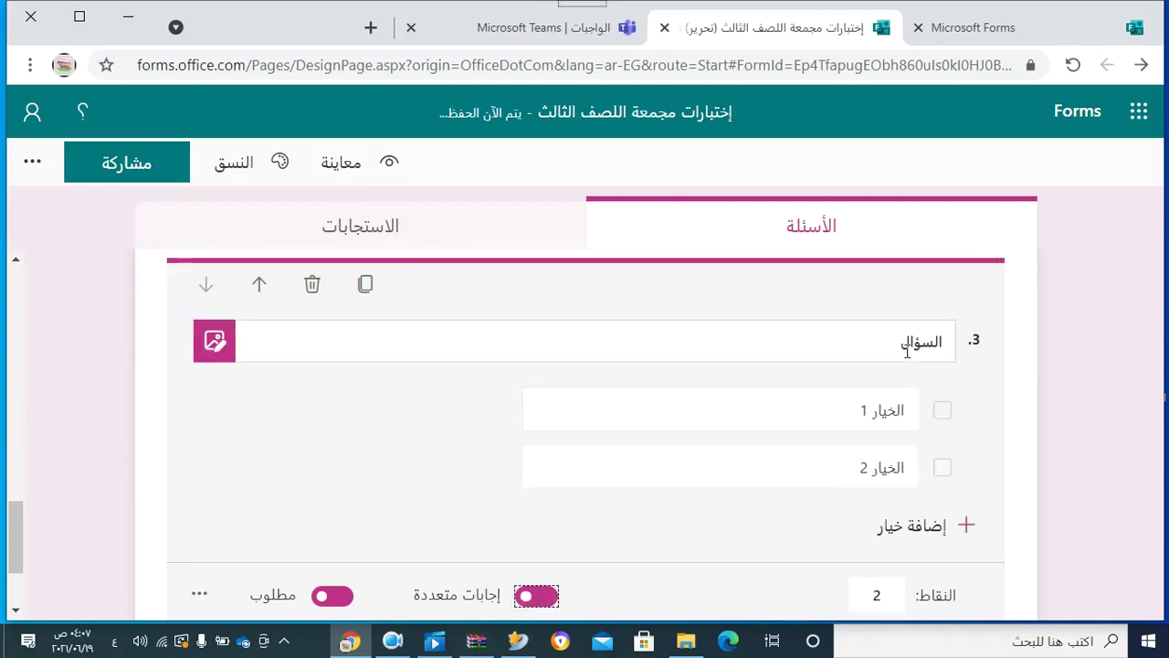
{"action": "double_click", "coordinate": [895, 345]}
{"action": "key", "text": "BackSpace"}
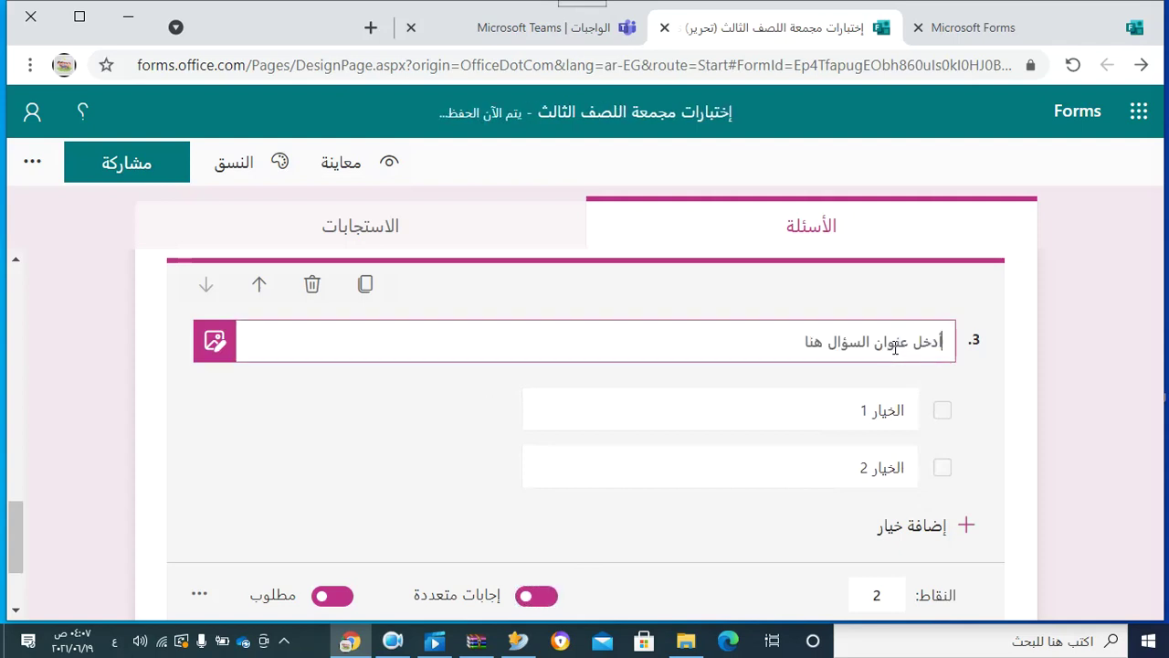
{"action": "left_click", "coordinate": [895, 348]}
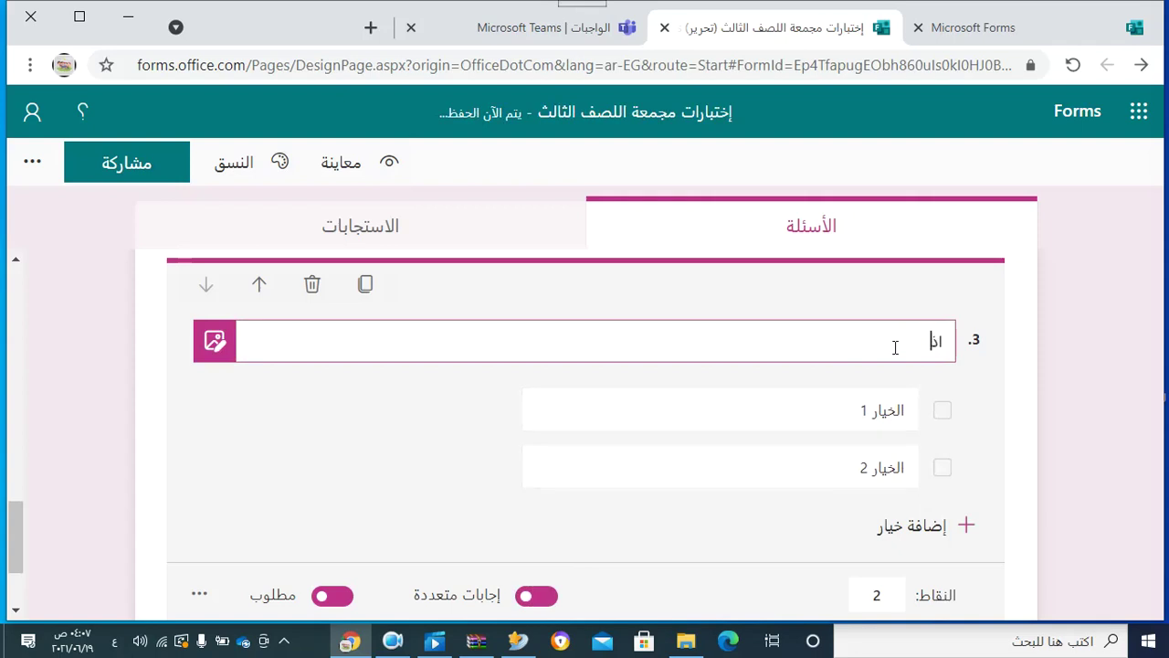
{"action": "type", "text": "اذكر اسماء الاشارة"}
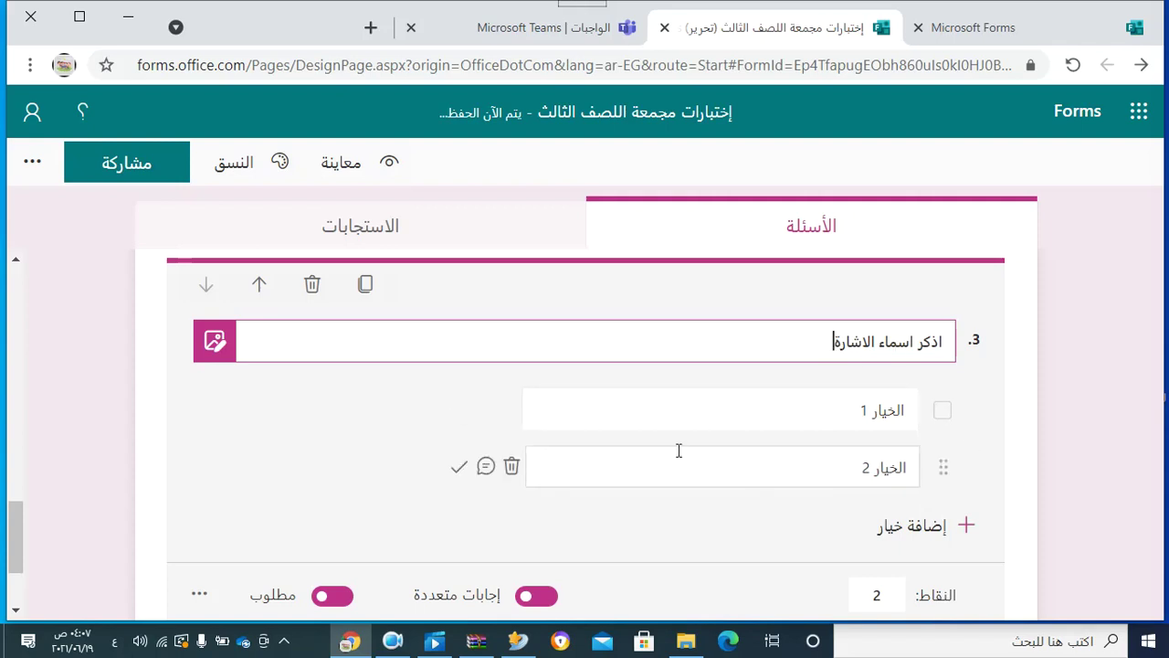
Name the first option of question 3 "هو" and the second option "هذا"
{"action": "left_click", "coordinate": [841, 415]}
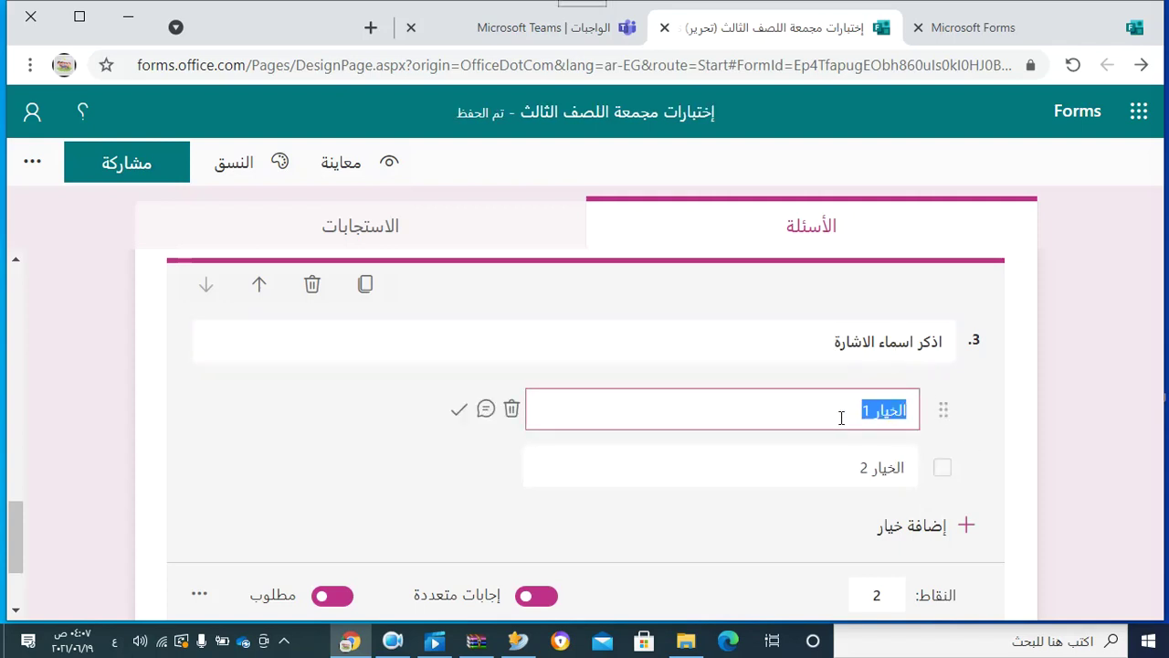
{"action": "key", "text": "BackSpace"}
{"action": "type", "text": "هو"}
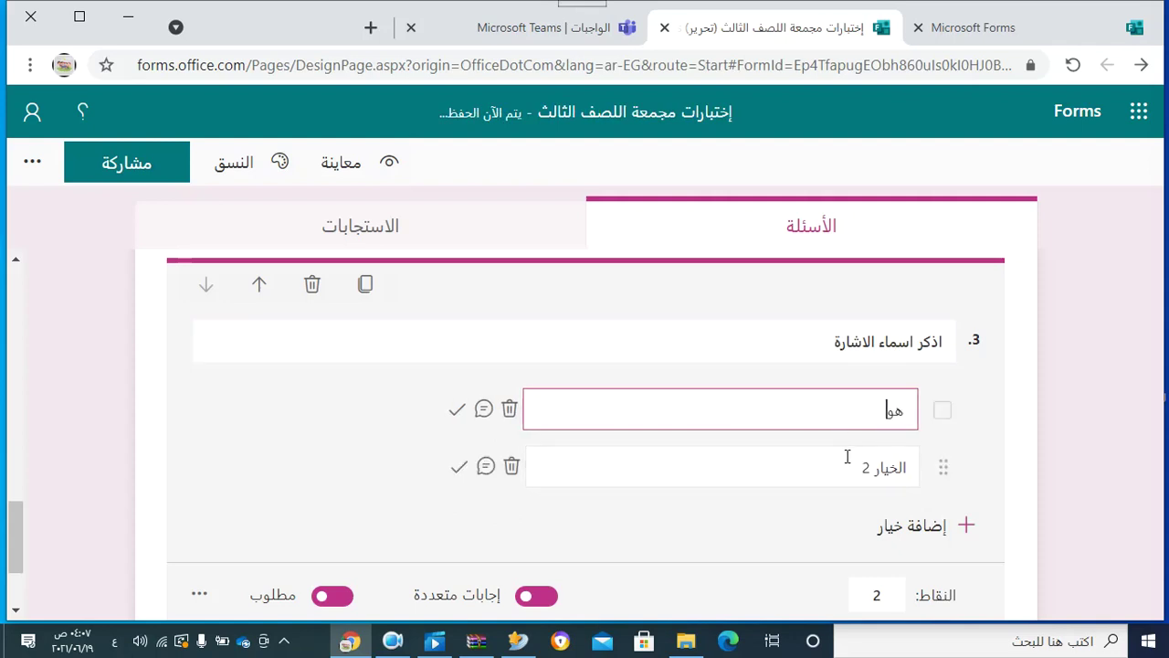
{"action": "left_click", "coordinate": [846, 458]}
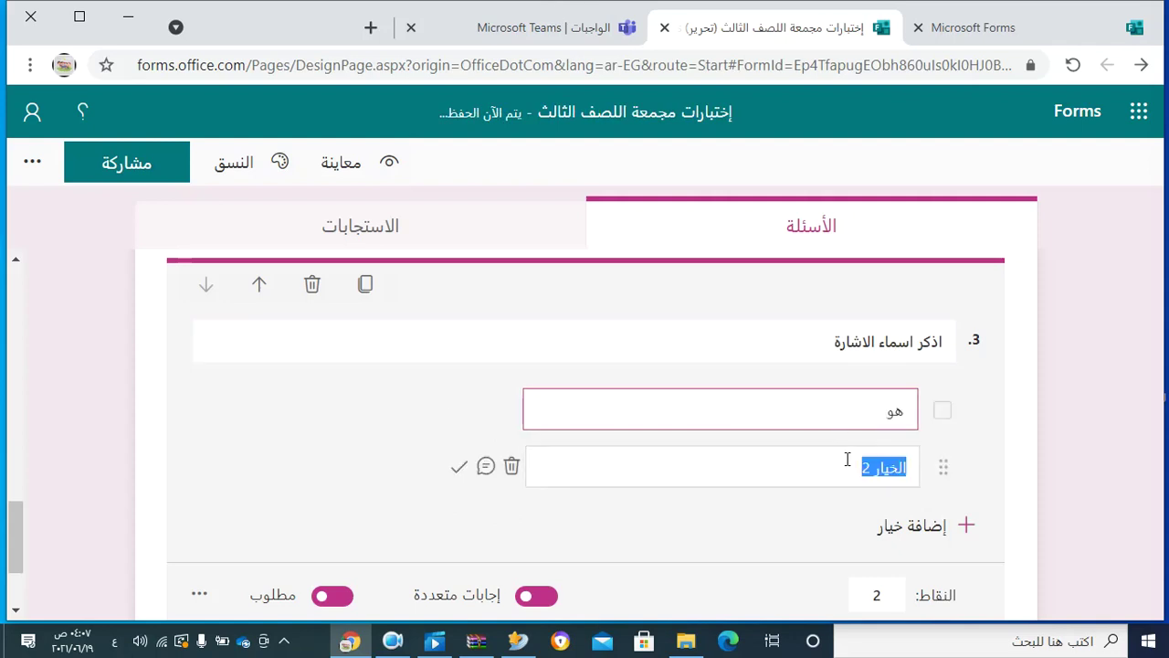
{"action": "key", "text": "BackSpace"}
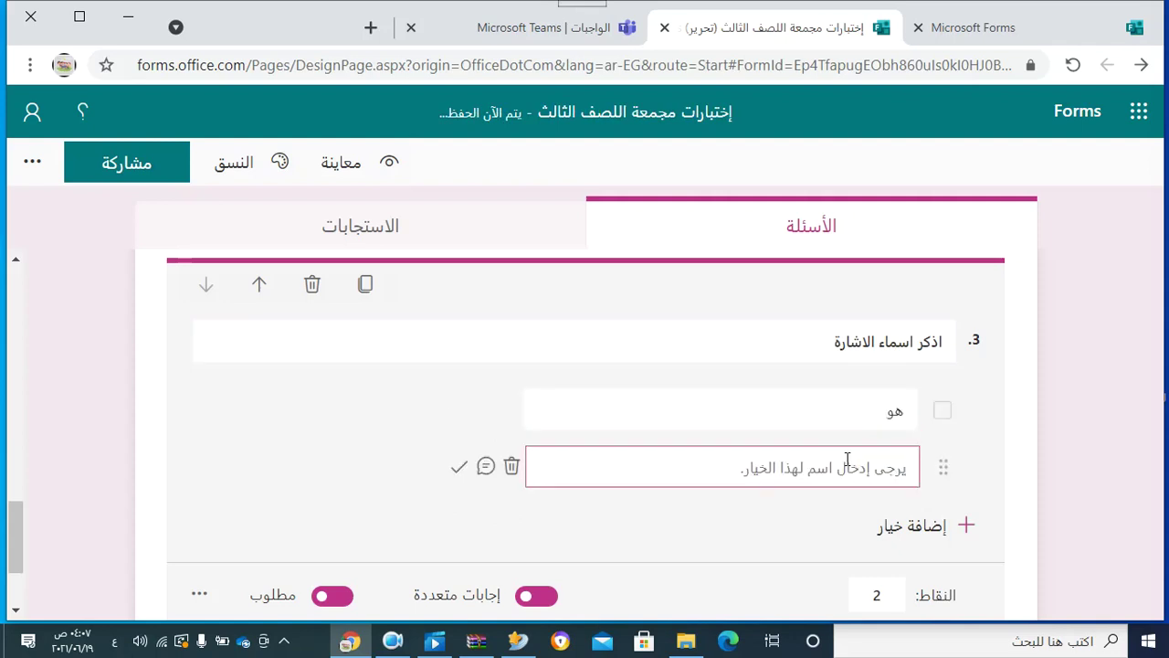
{"action": "type", "text": "هذا"}
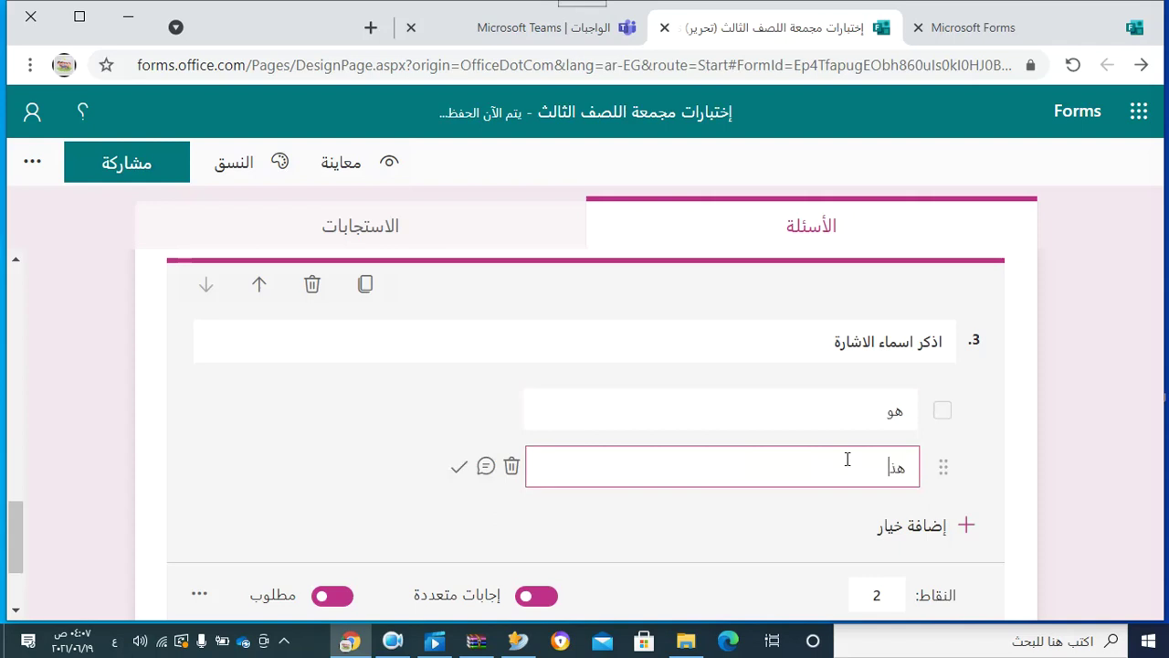
Name the third option of question 3 "هما" and add a fourth option named "هذه"
{"action": "left_click", "coordinate": [887, 530]}
{"action": "key", "text": "BackSpace"}
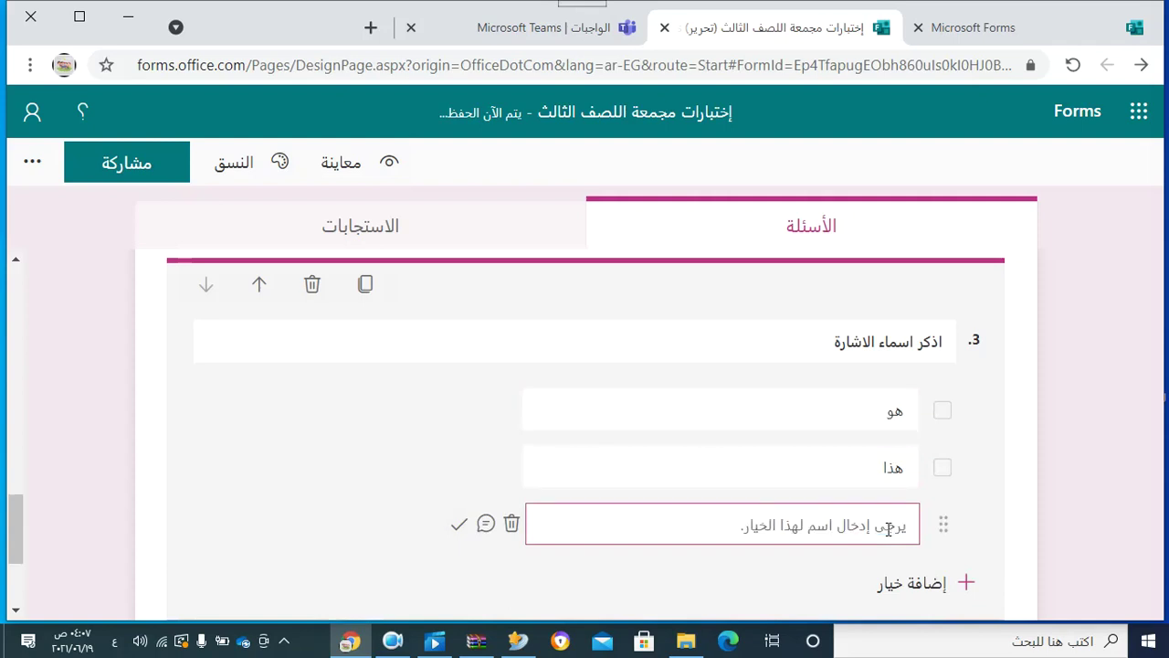
{"action": "type", "text": "هما"}
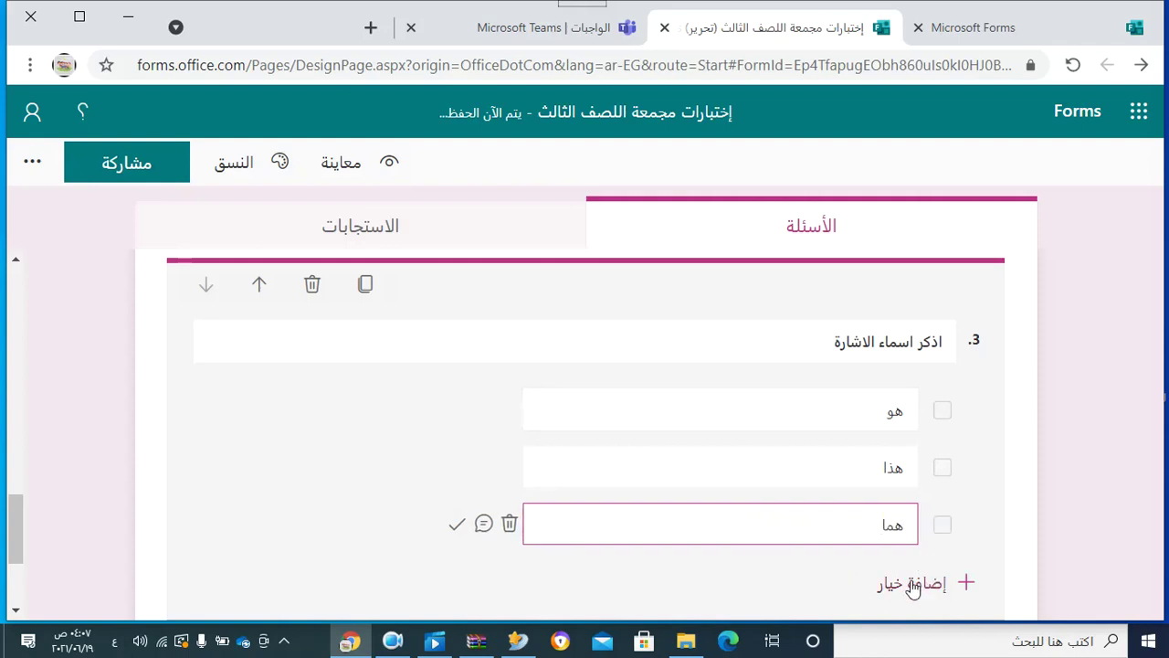
{"action": "left_click", "coordinate": [920, 584]}
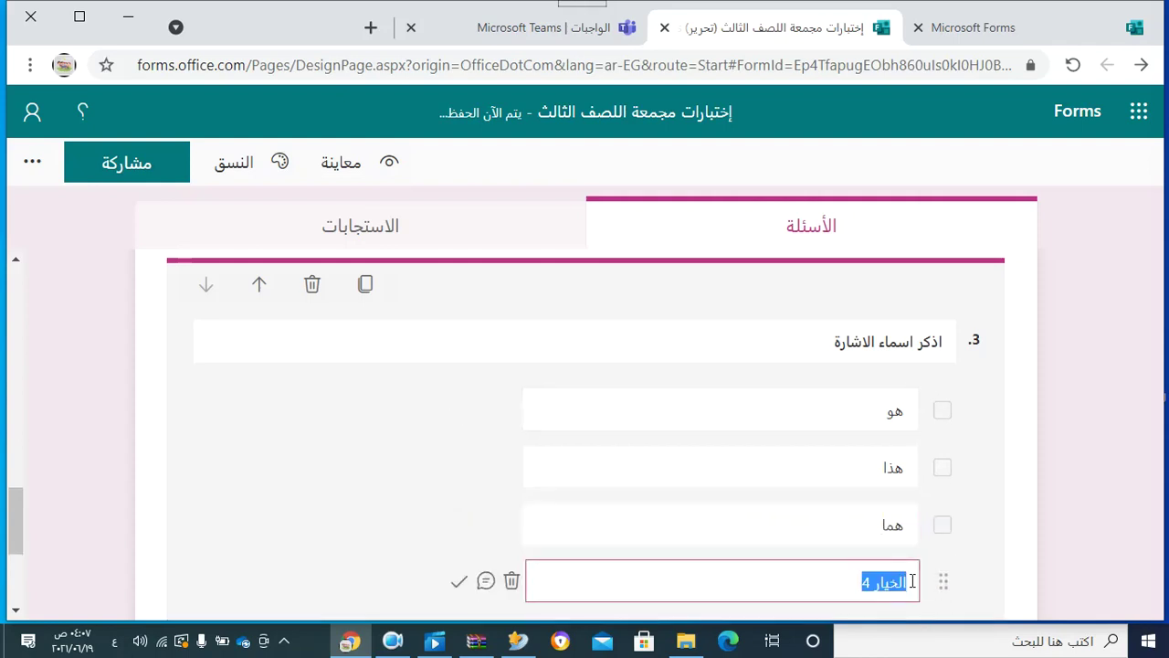
{"action": "key", "text": "BackSpace"}
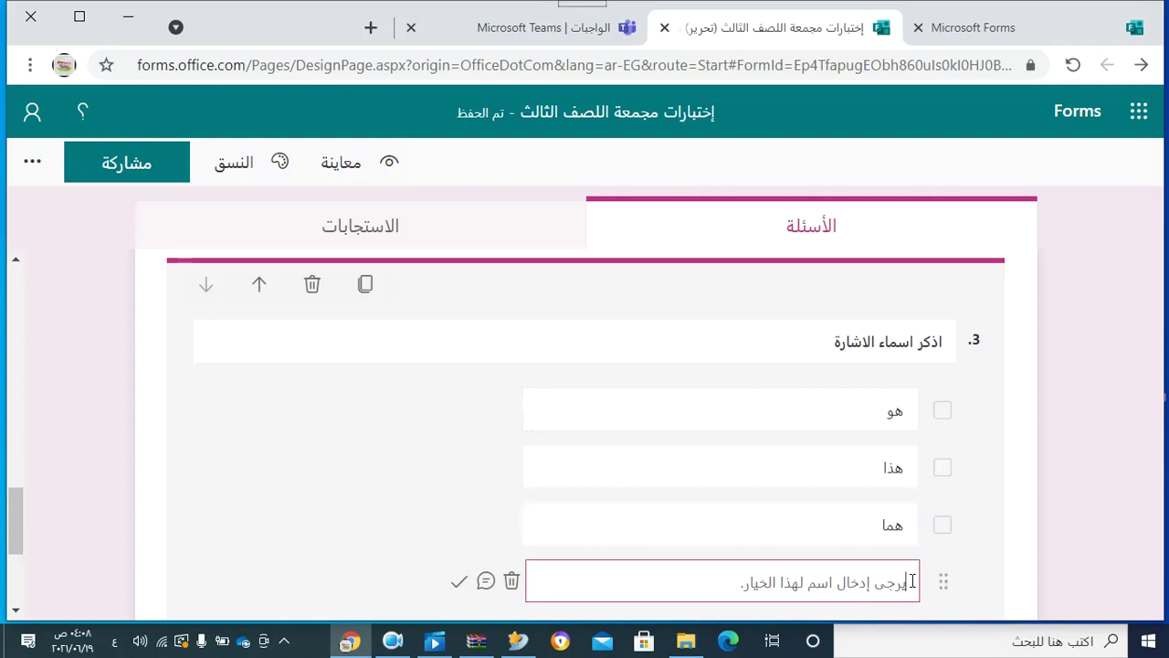
{"action": "type", "text": "هذ"}
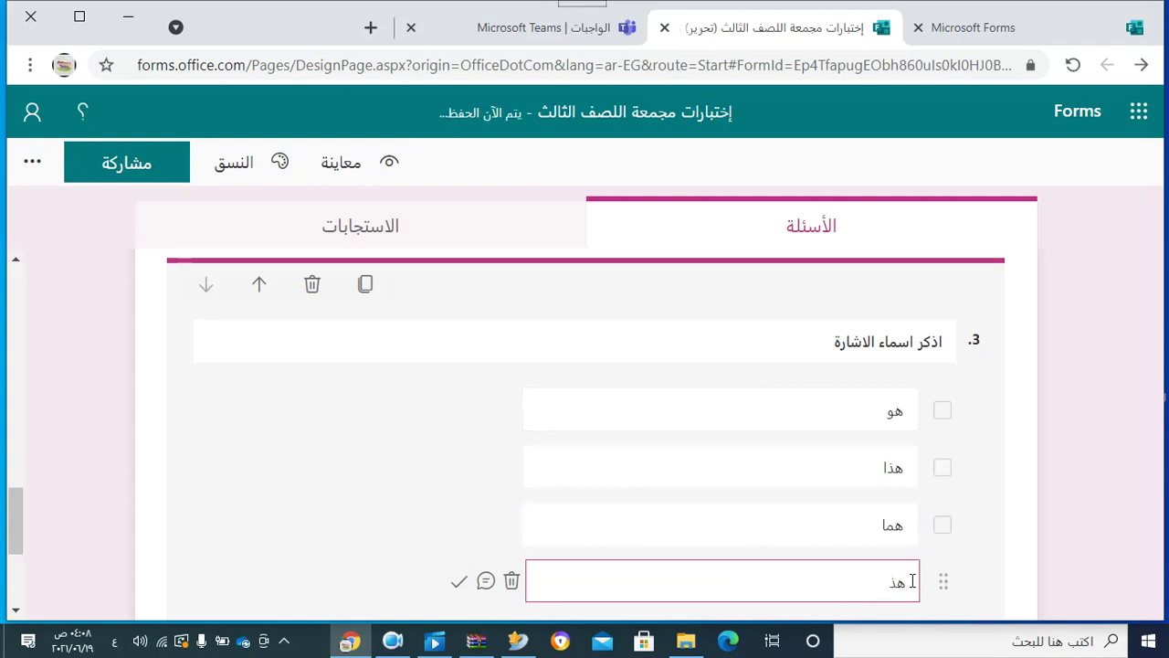
{"action": "type", "text": "ه"}
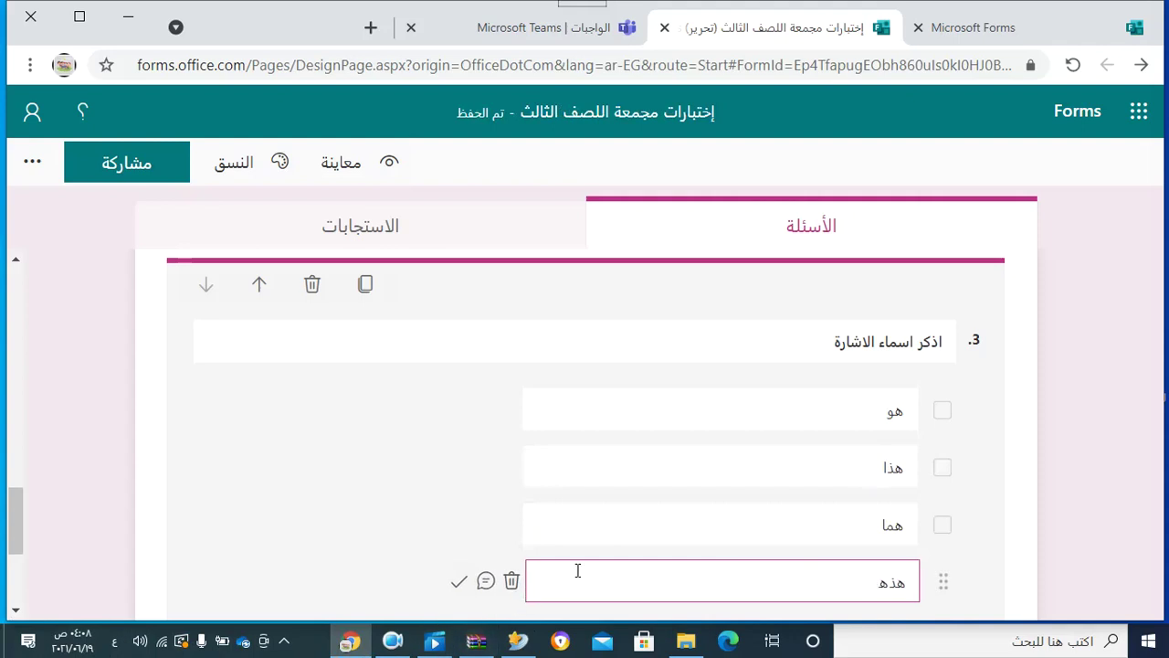
Add a fifth option named "هؤلاء" to question 3
{"action": "scroll", "coordinate": [577, 573], "scroll_direction": "down", "scroll_amount": 2}
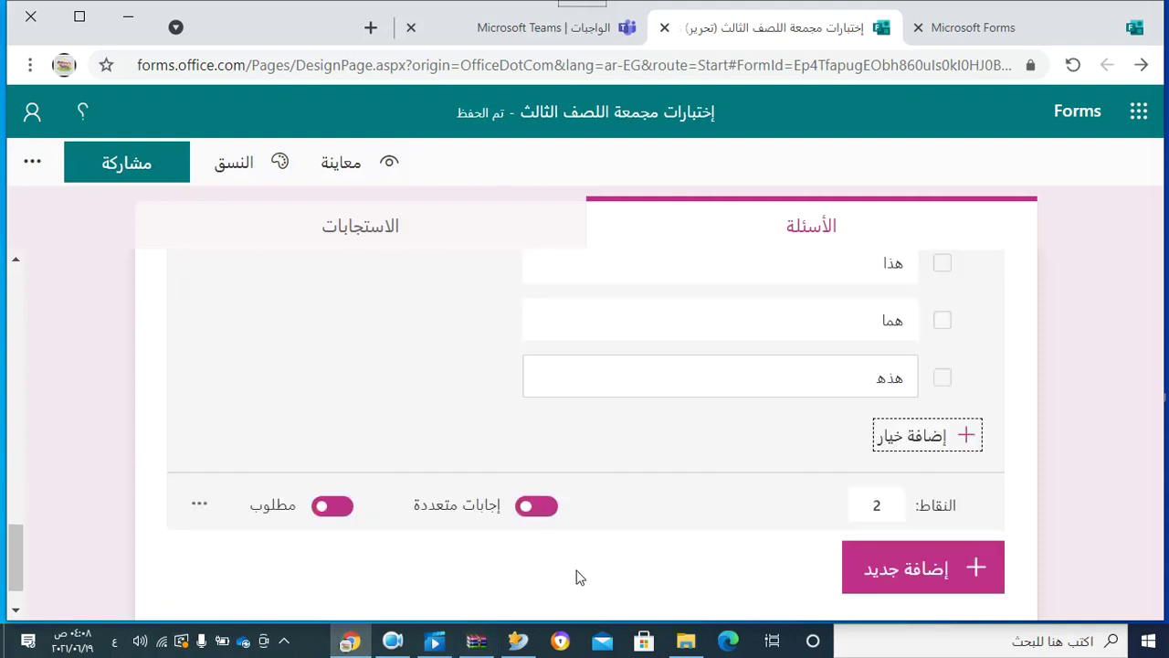
{"action": "left_click", "coordinate": [918, 435]}
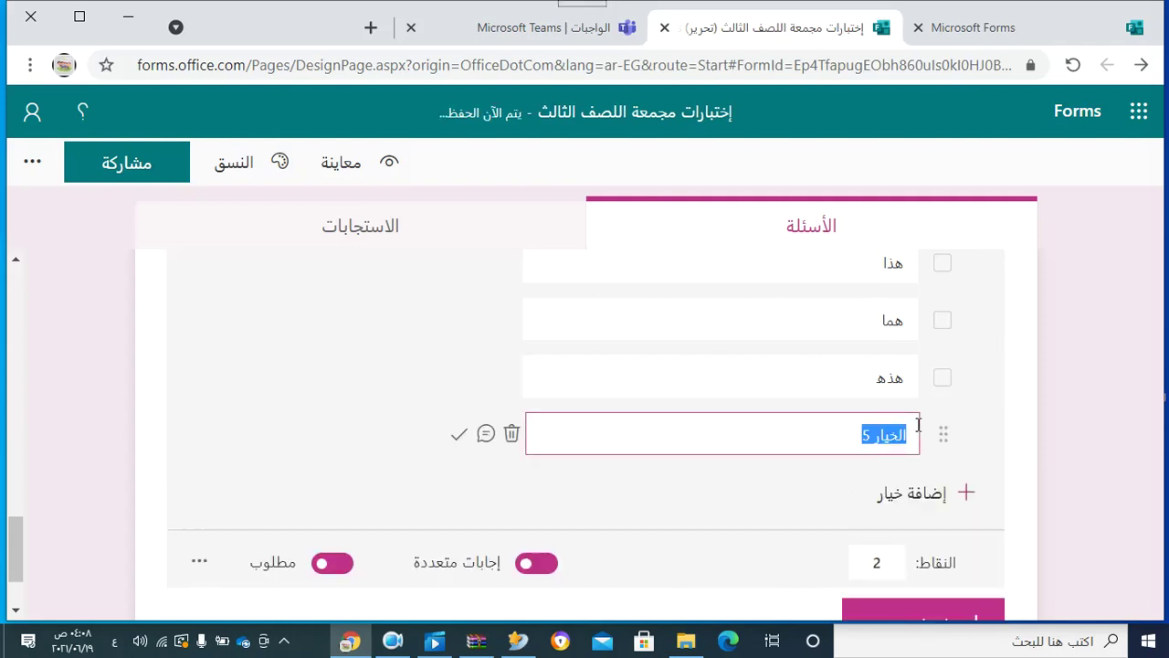
{"action": "key", "text": "BackSpace"}
{"action": "type", "text": "هؤلاء"}
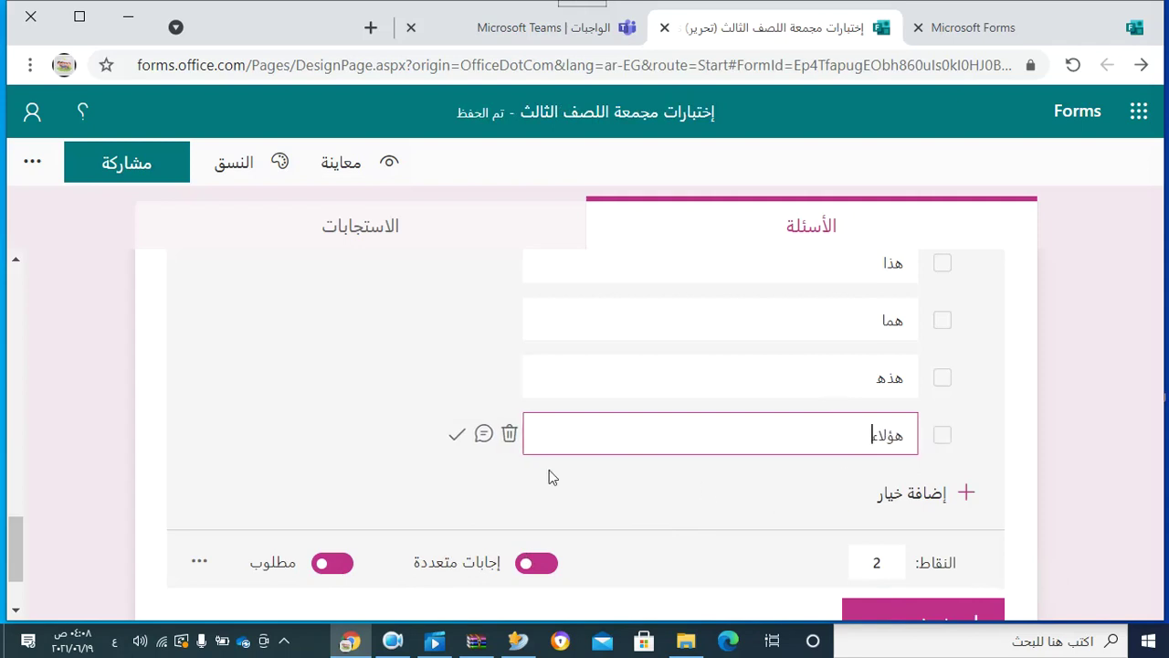
Mark the options "هؤلاء", "هذه" and "هذا" of question 3 as correct answers
{"action": "left_click", "coordinate": [457, 435]}
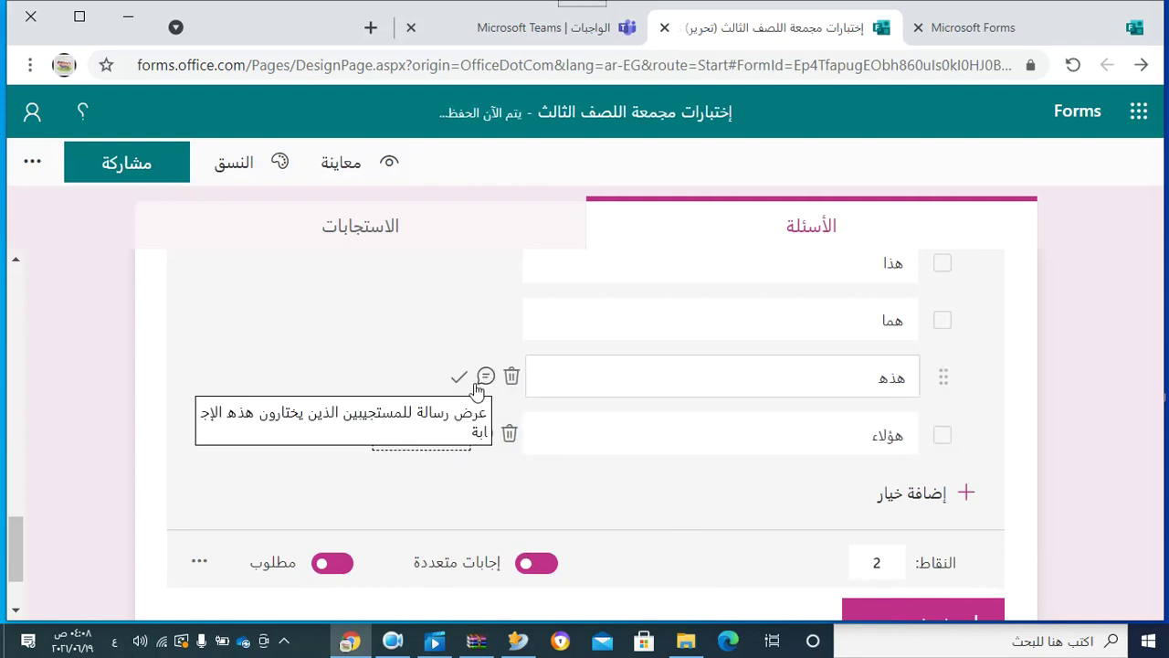
{"action": "left_click", "coordinate": [458, 378]}
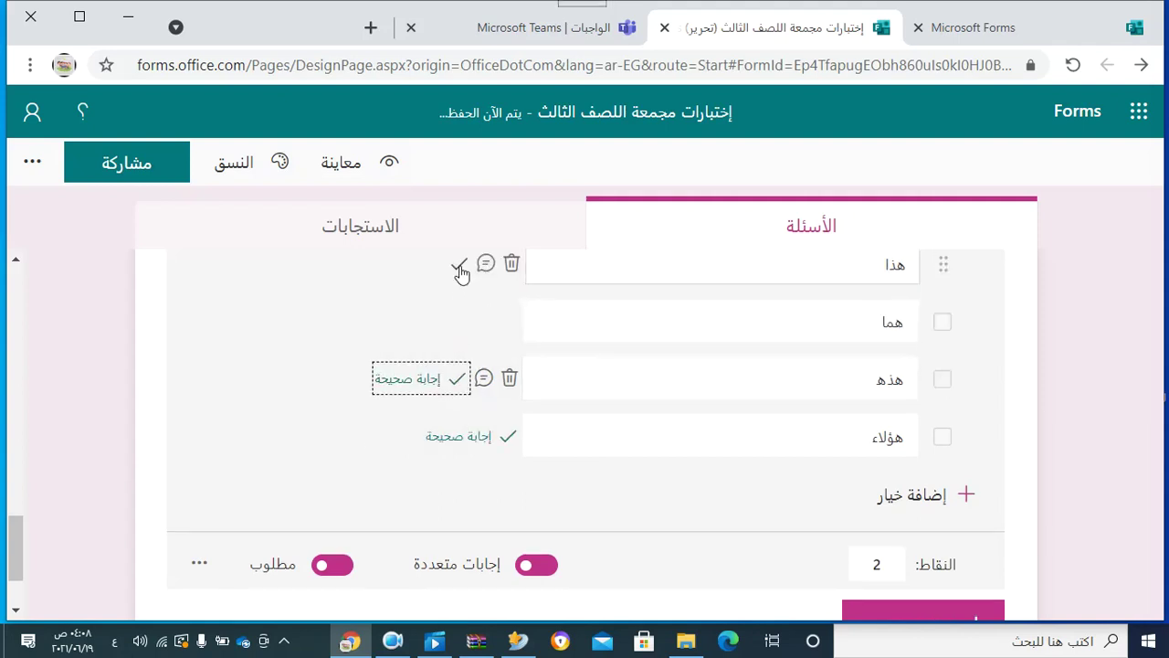
{"action": "left_click", "coordinate": [458, 265]}
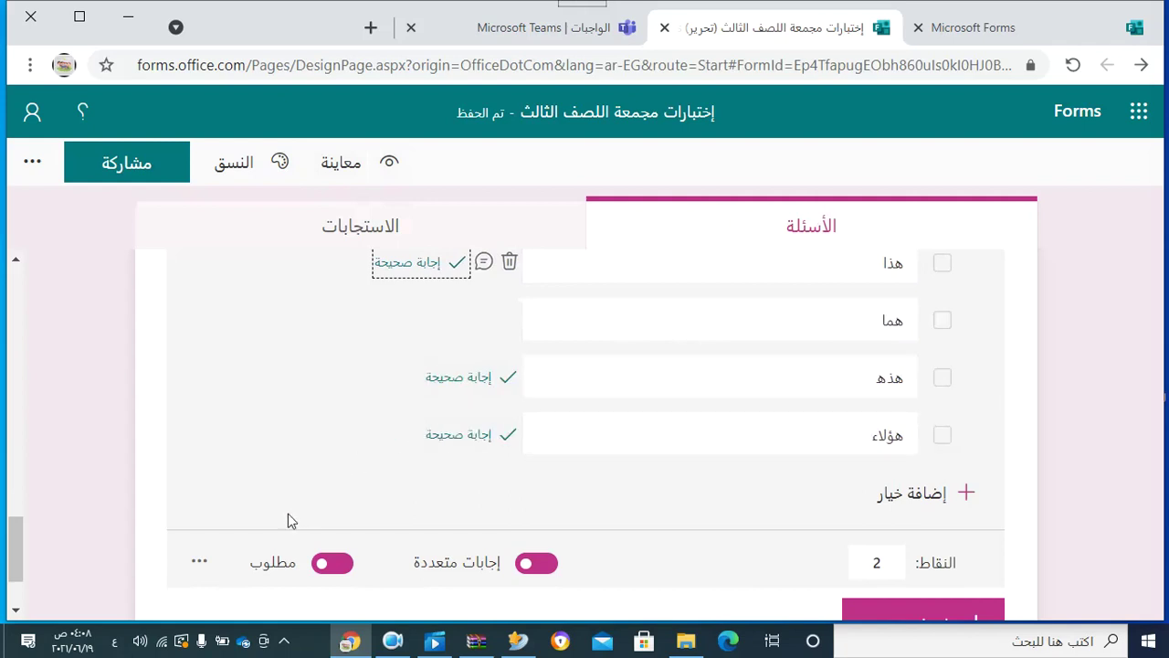
Add a subtitle to question 3 reading "إختر أكثر من إجابة"
{"action": "left_click", "coordinate": [202, 560]}
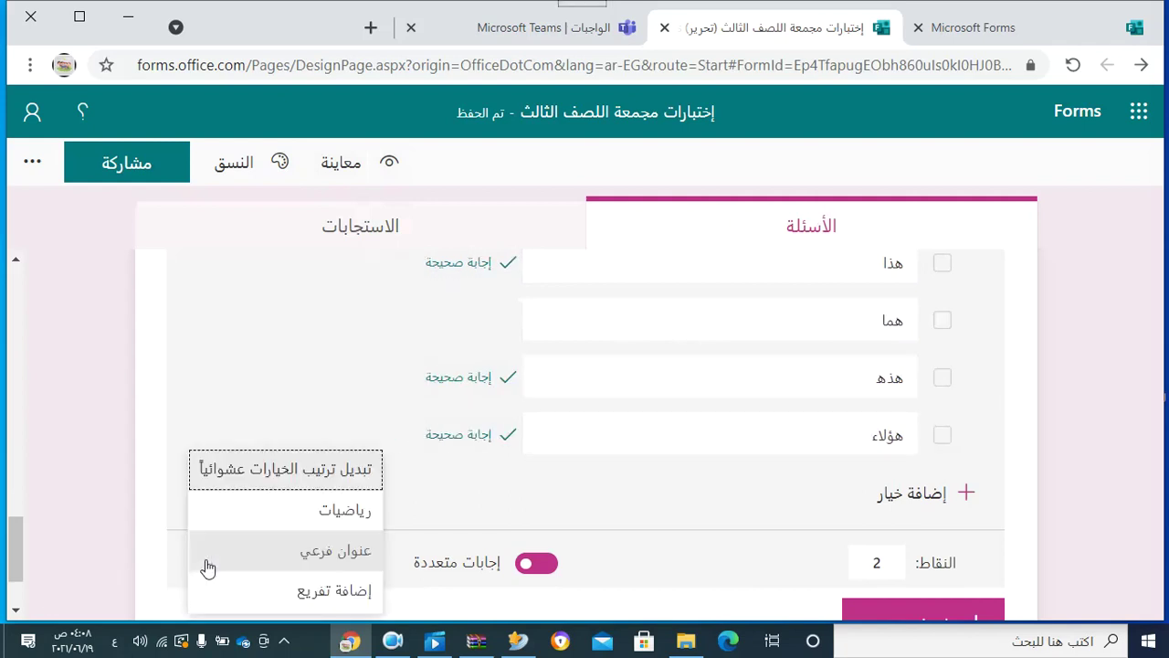
{"action": "left_click", "coordinate": [266, 555]}
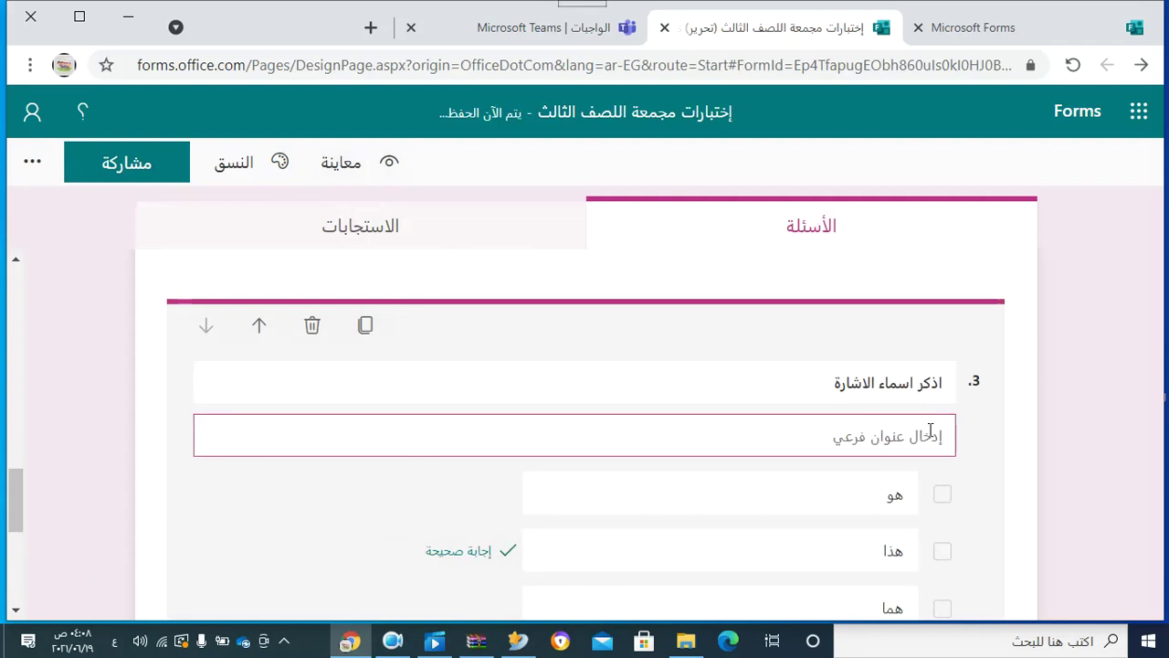
{"action": "type", "text": "ختر أكثر من"}
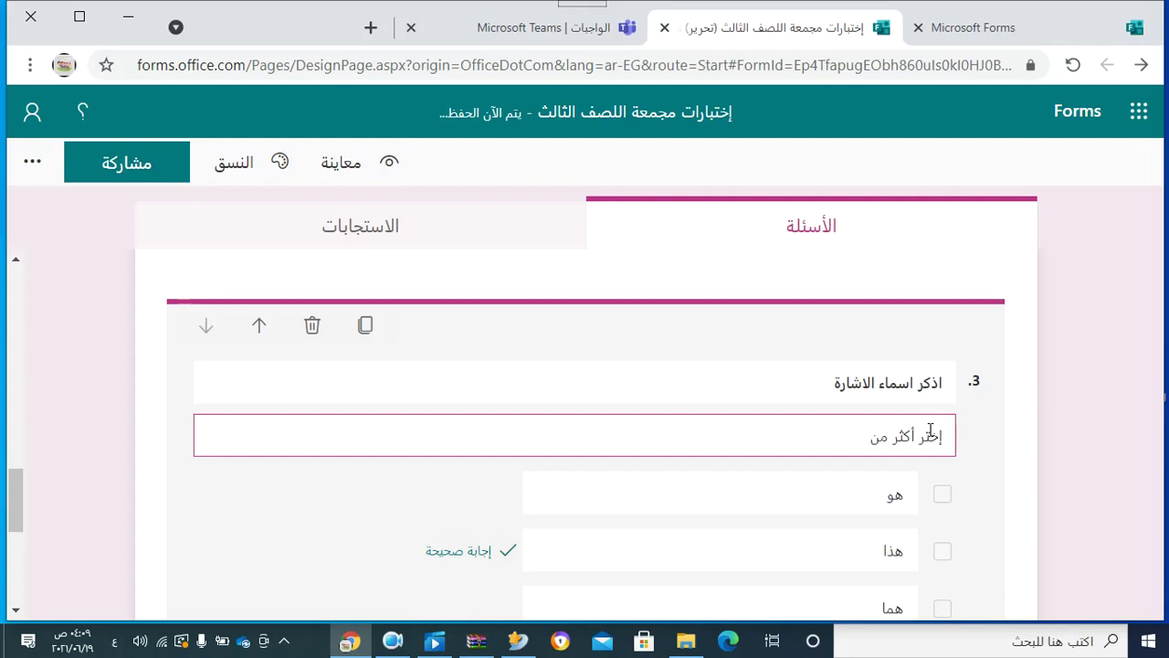
{"action": "type", "text": "ابة"}
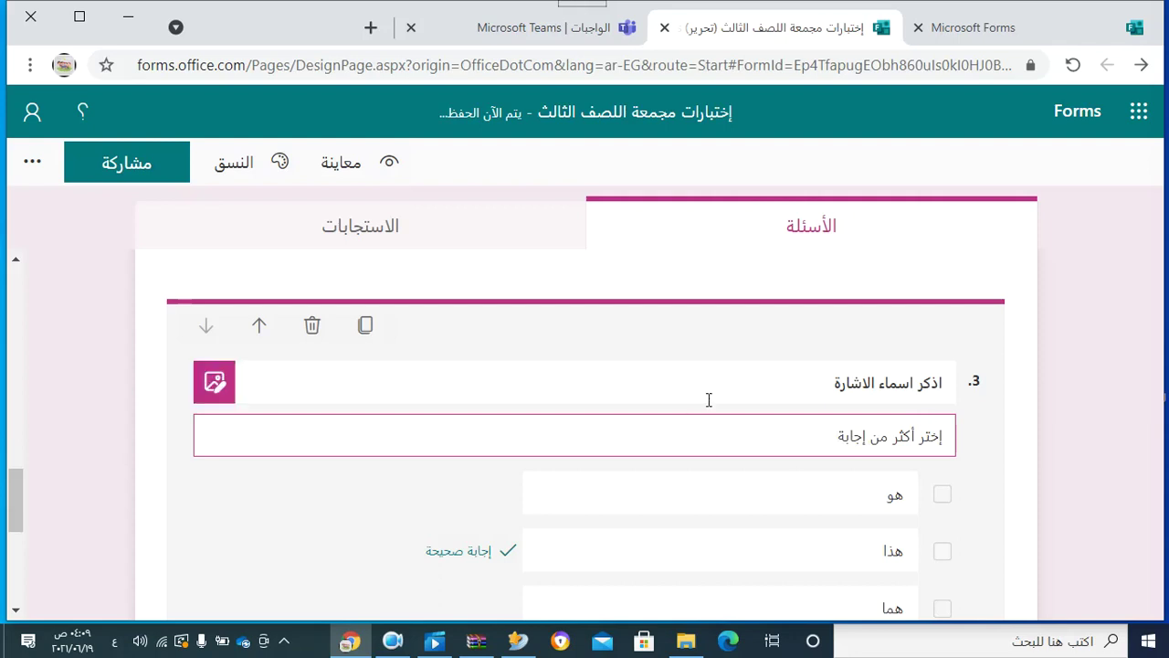
Preview the quiz, enter "م" as a trial answer to the required name question and continue to the next section
{"action": "left_click", "coordinate": [337, 180]}
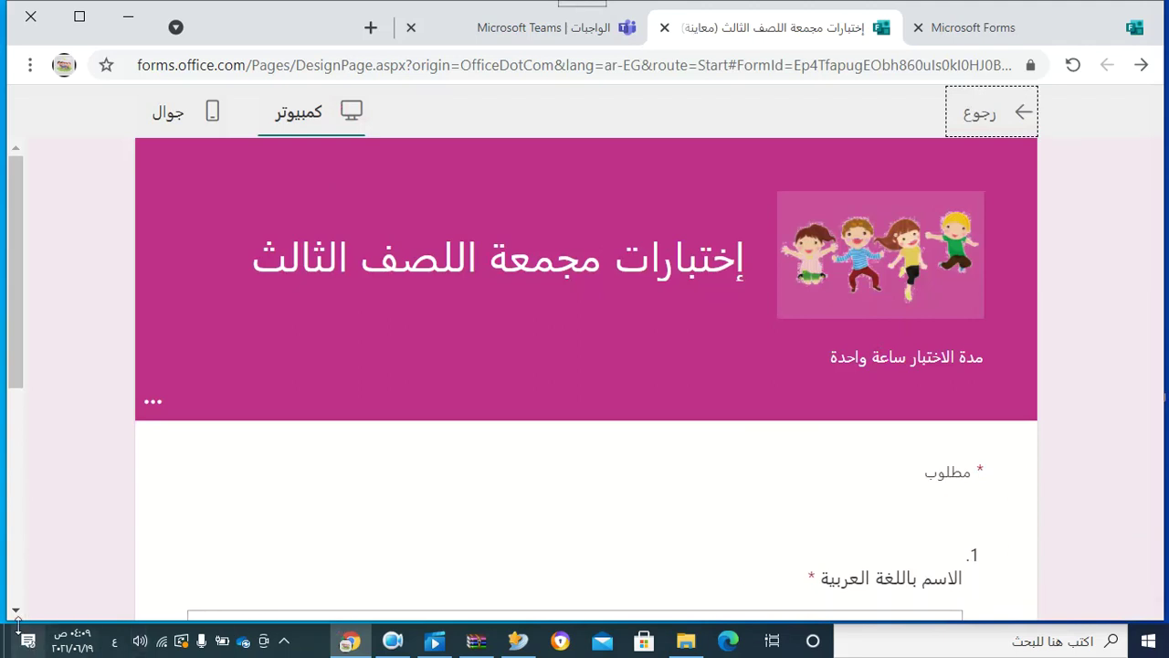
{"action": "scroll", "coordinate": [19, 621], "scroll_direction": "down", "scroll_amount": 1}
{"action": "scroll", "coordinate": [19, 621], "scroll_direction": "down", "scroll_amount": 1}
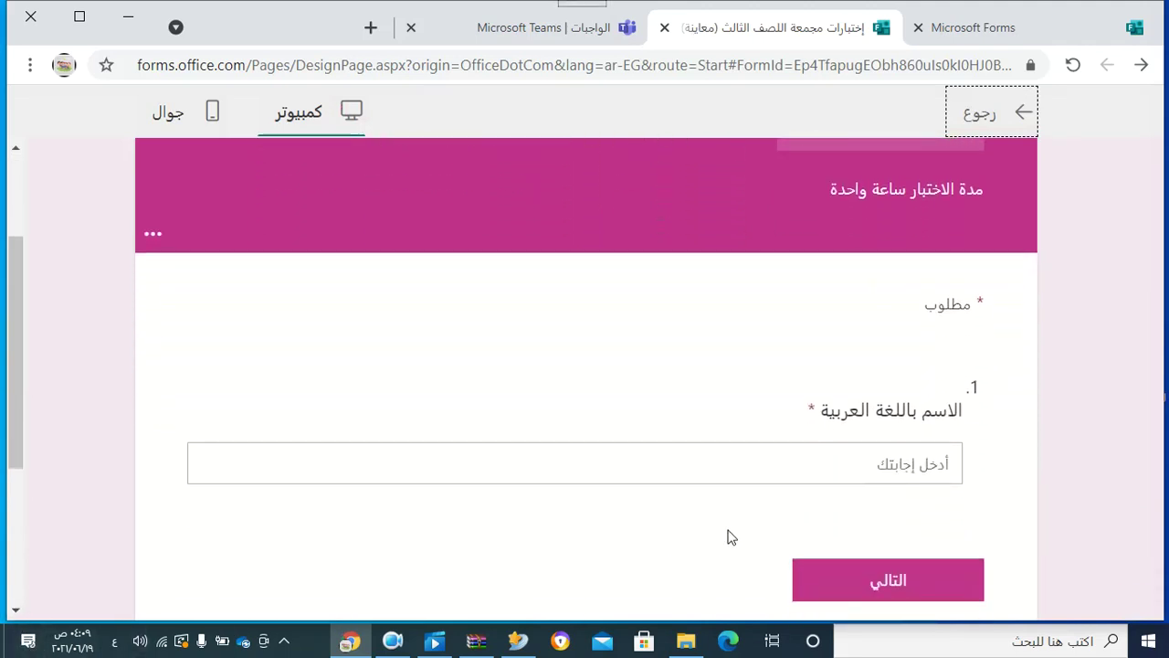
{"action": "left_click", "coordinate": [943, 462]}
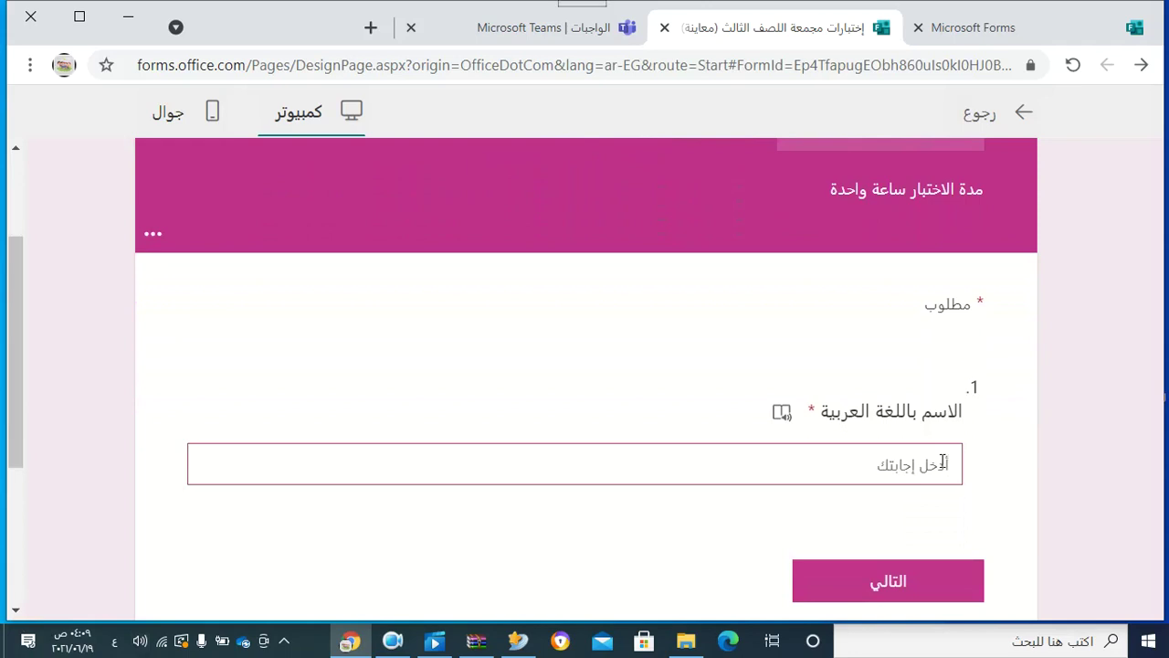
{"action": "type", "text": "م"}
{"action": "left_click", "coordinate": [916, 570]}
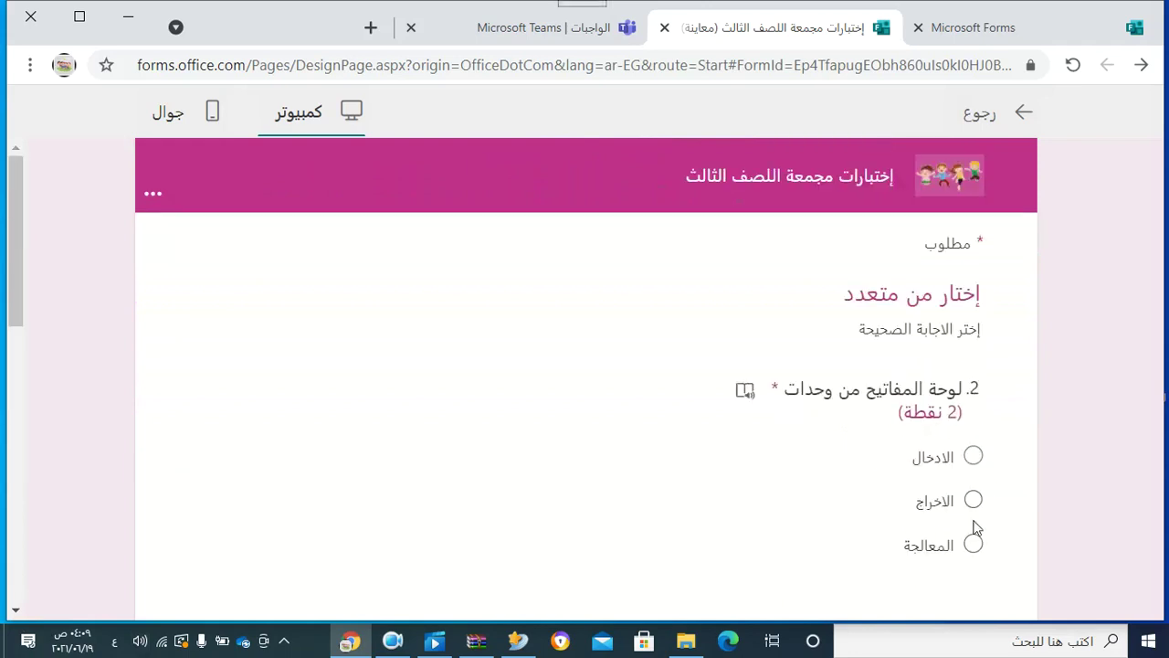
Try each single-choice answer of question 2 in the preview, ending with "المعالجة", and go on to question 3
{"action": "left_click", "coordinate": [972, 455]}
{"action": "left_click", "coordinate": [973, 500]}
{"action": "left_click", "coordinate": [972, 543]}
{"action": "left_click", "coordinate": [17, 612]}
{"action": "left_click_drag", "start_coordinate": [16, 614], "coordinate": [16, 614]}
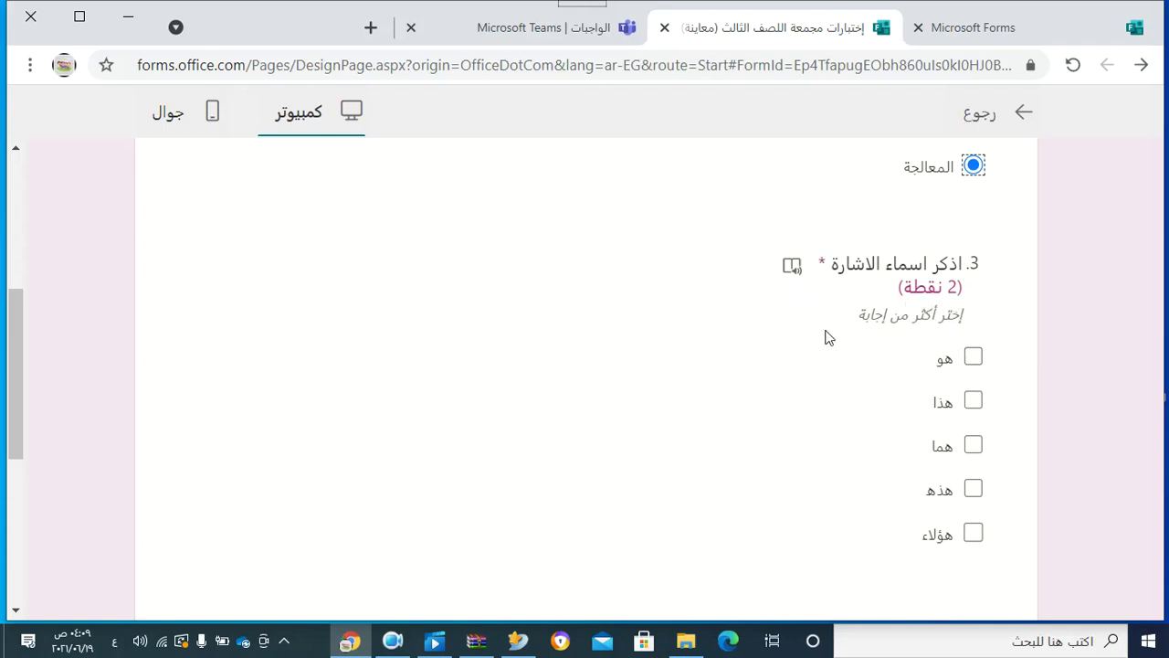
Test multiple selection in question 3 of the preview by ticking "هذا", "هذه", "هؤلاء" and "هو"
{"action": "left_click", "coordinate": [970, 409]}
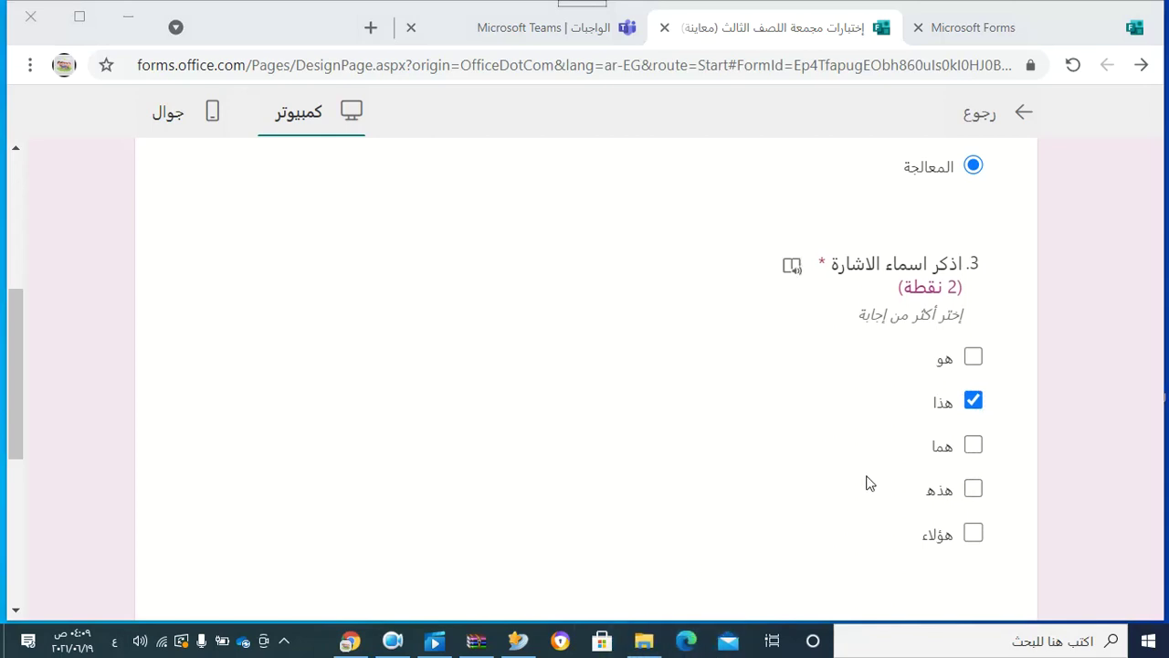
{"action": "left_click", "coordinate": [974, 489]}
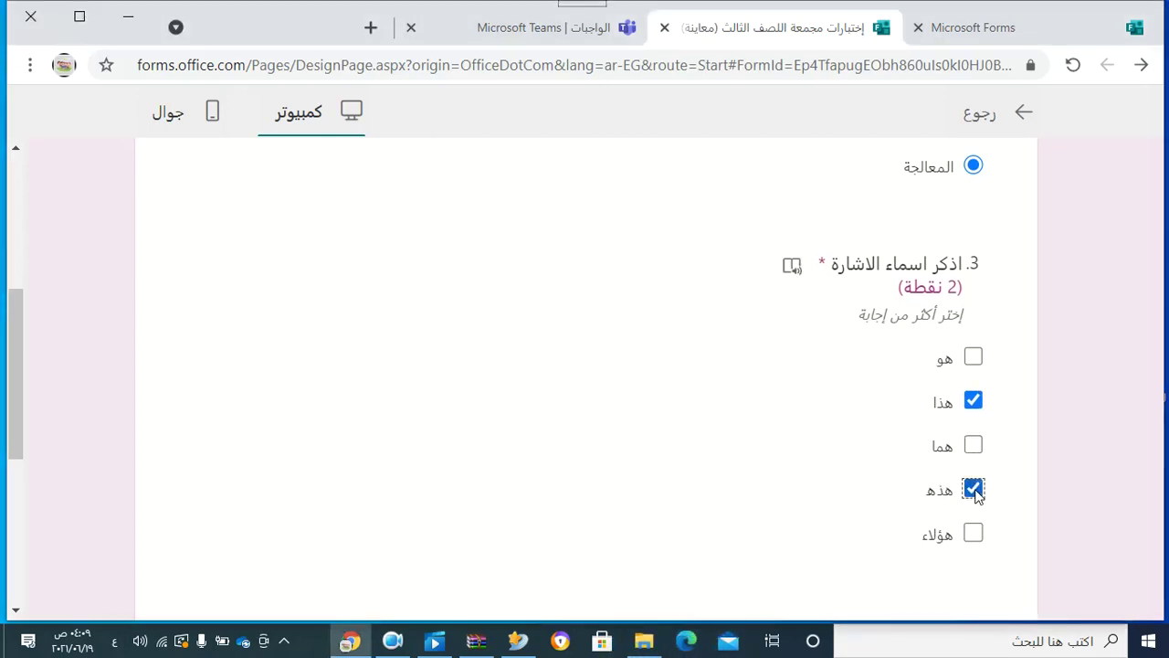
{"action": "left_click", "coordinate": [972, 533]}
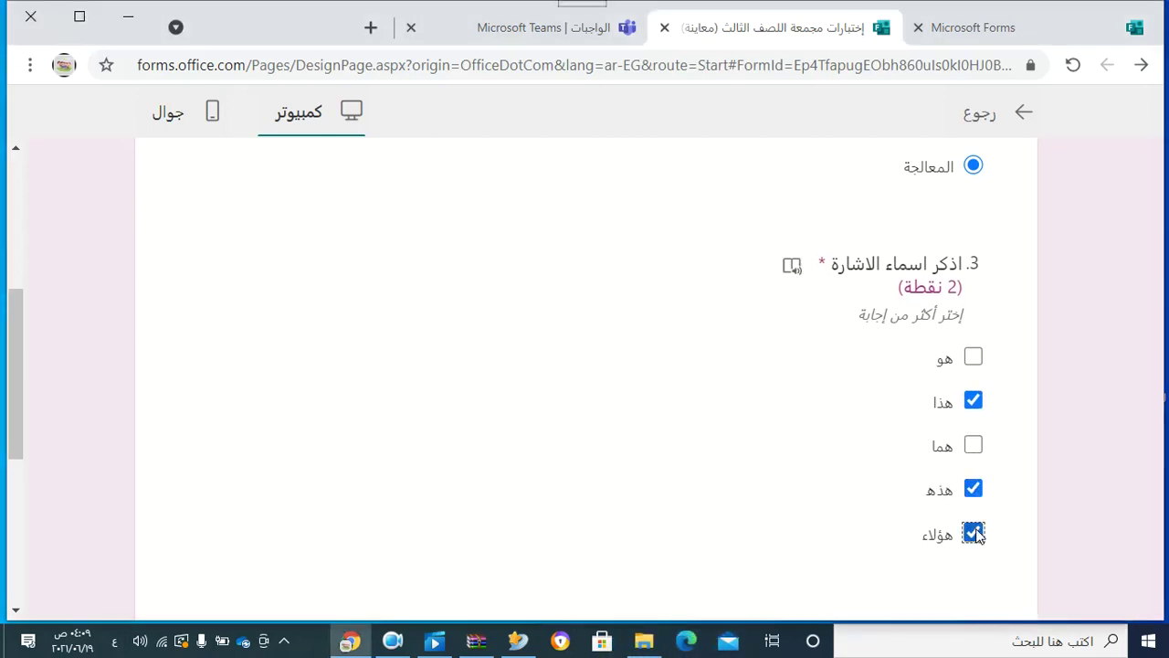
{"action": "double_click", "coordinate": [975, 443]}
{"action": "left_click", "coordinate": [973, 357]}
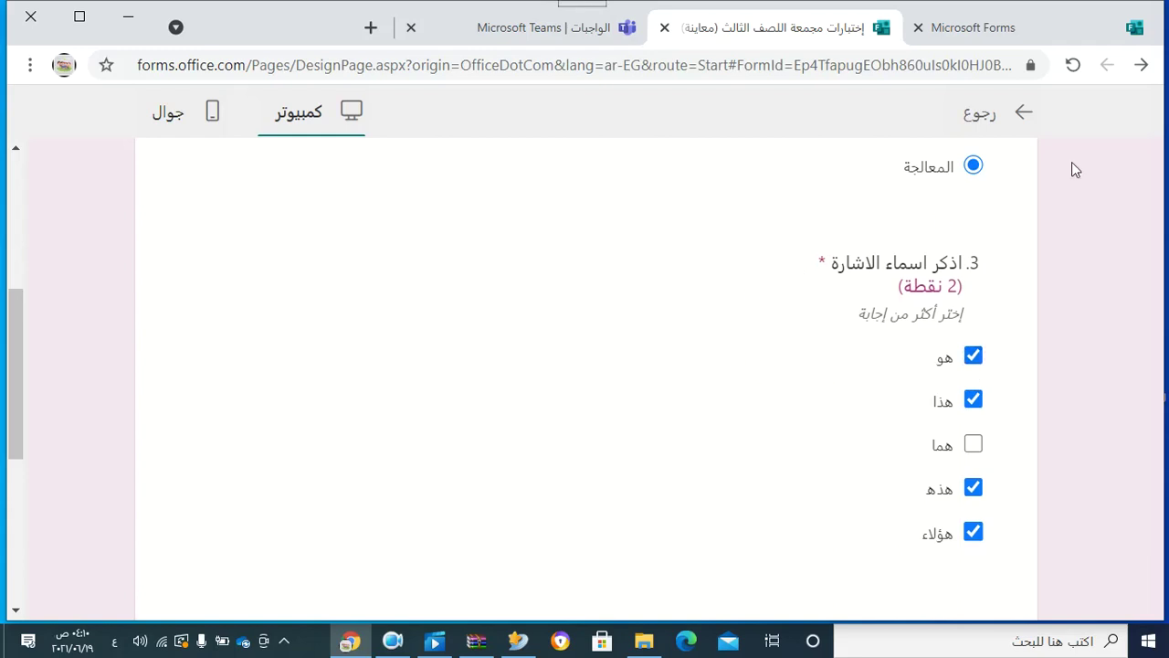
Leave the preview and add a new choice question after question 3
{"action": "left_click", "coordinate": [984, 119]}
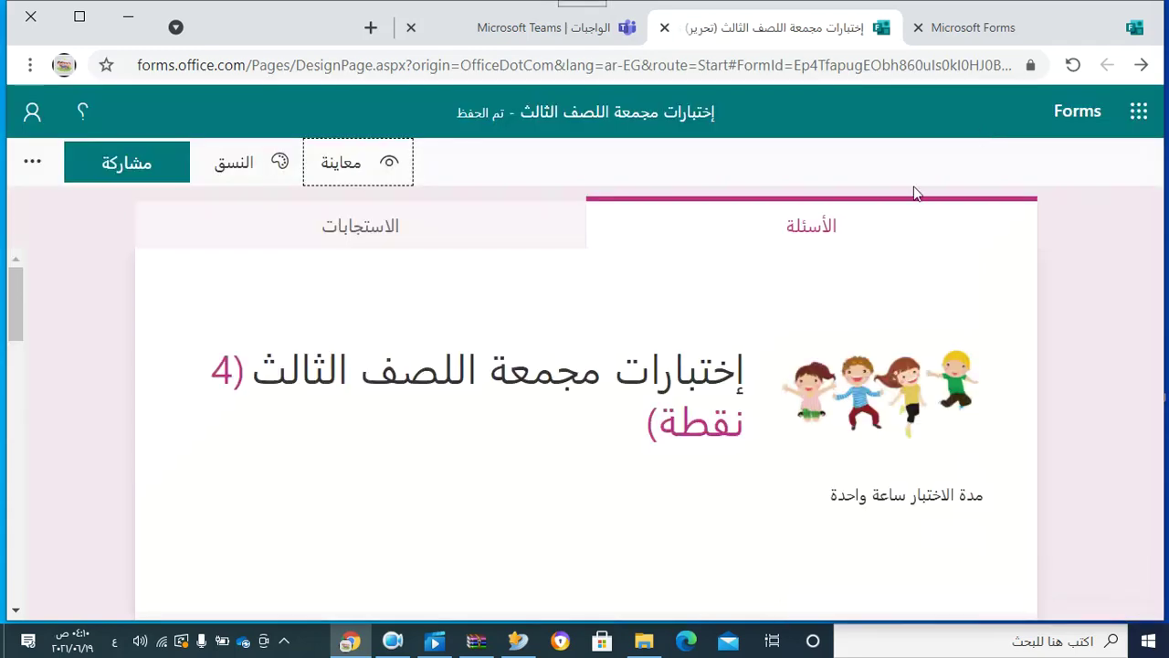
{"action": "left_click", "coordinate": [17, 609]}
{"action": "left_click_drag", "start_coordinate": [18, 609], "coordinate": [18, 609]}
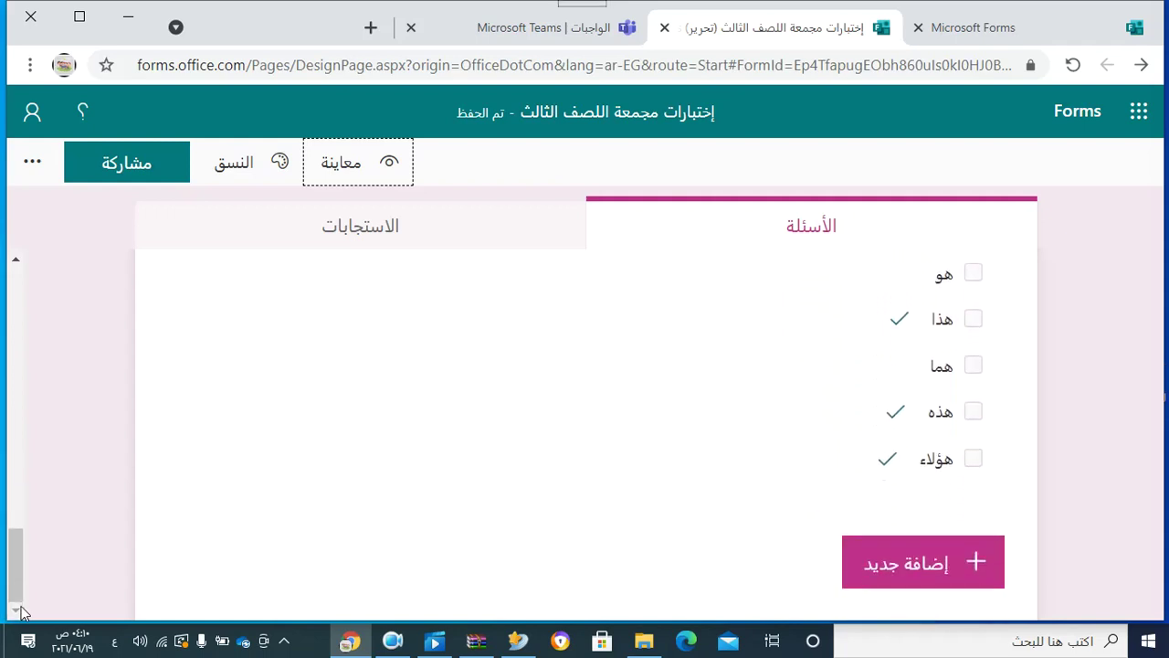
{"action": "left_click", "coordinate": [882, 572]}
{"action": "left_click", "coordinate": [881, 571]}
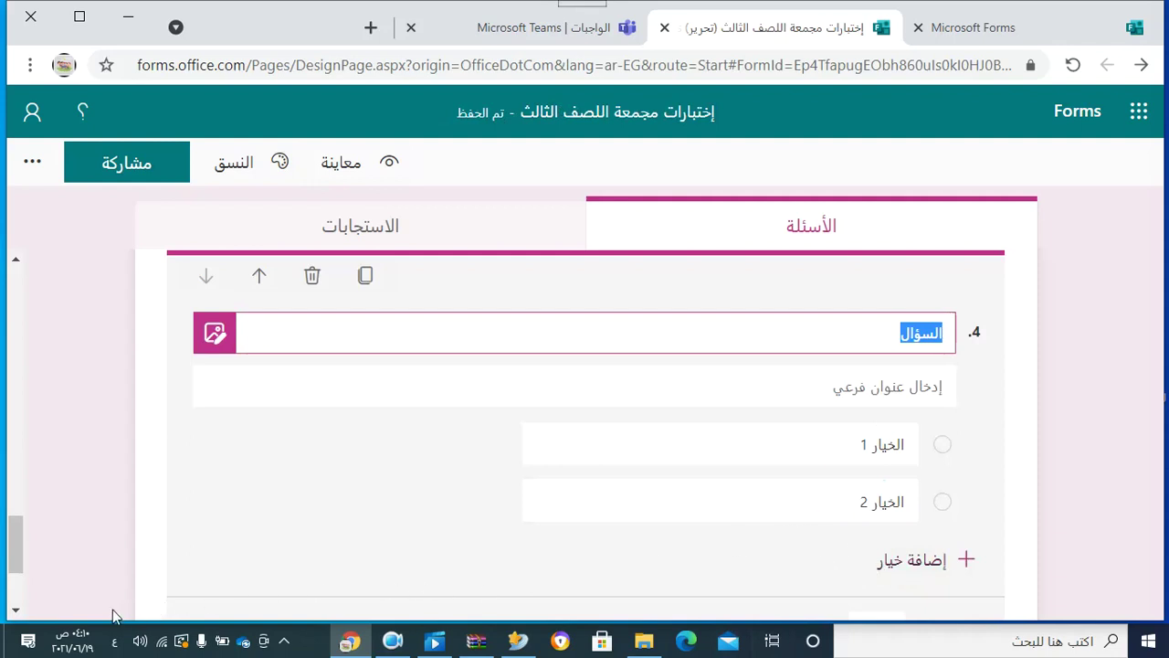
{"action": "left_click", "coordinate": [12, 621]}
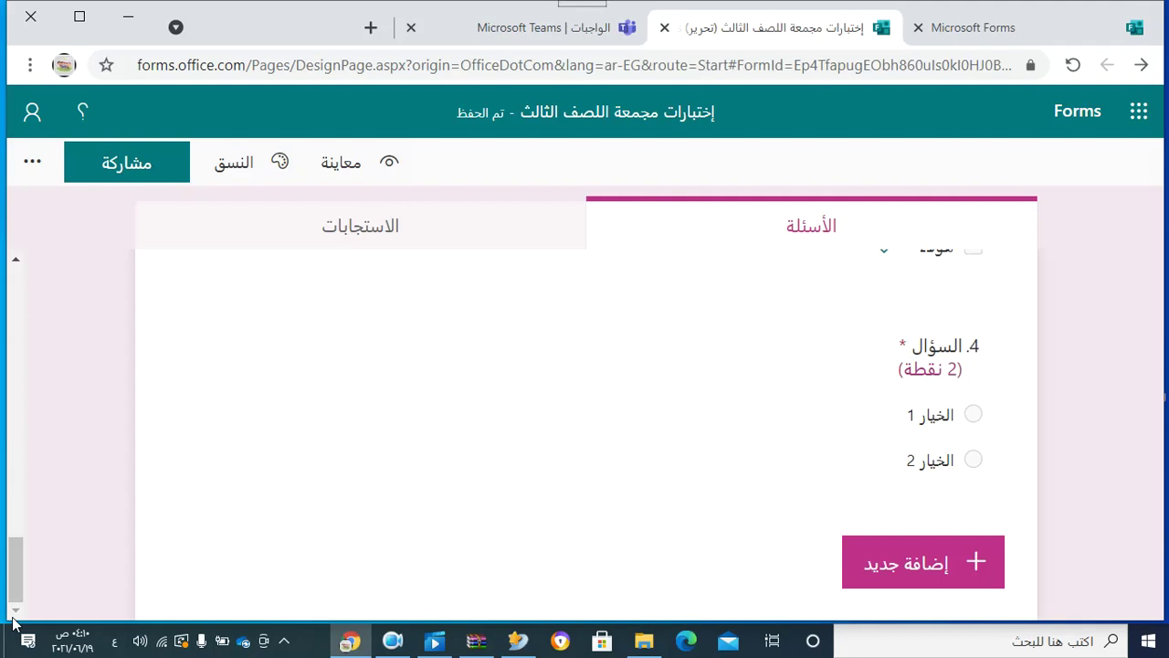
{"action": "left_click", "coordinate": [670, 441]}
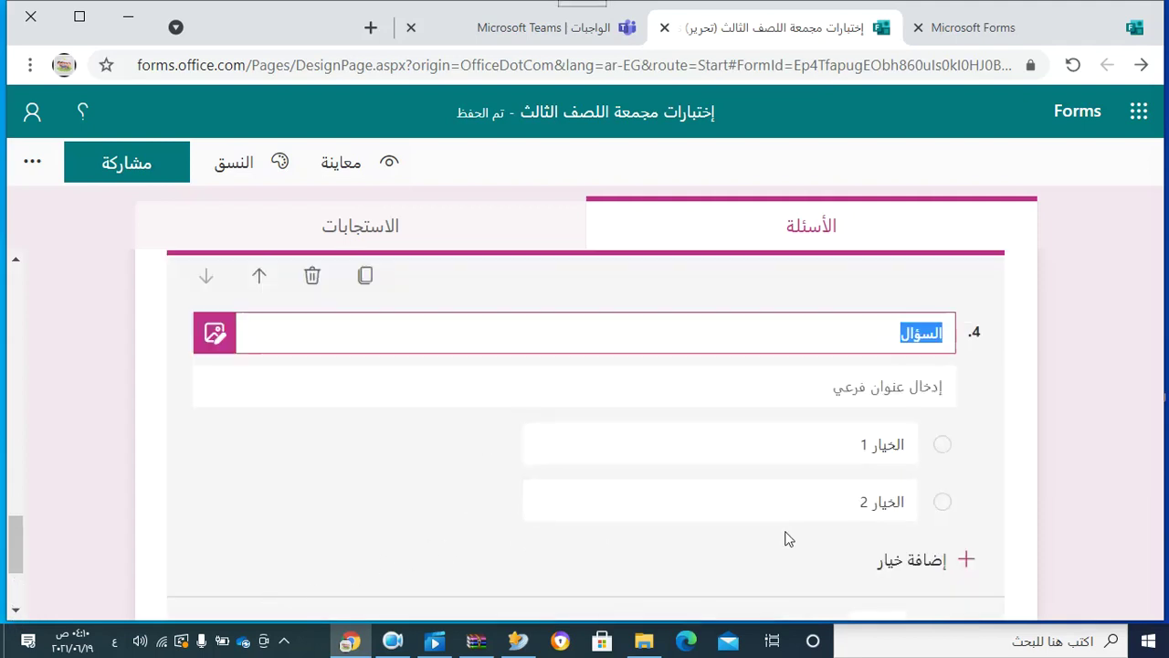
Change question 4 to show its choices as a drop-down list and reopen its additional settings
{"action": "left_click", "coordinate": [778, 508]}
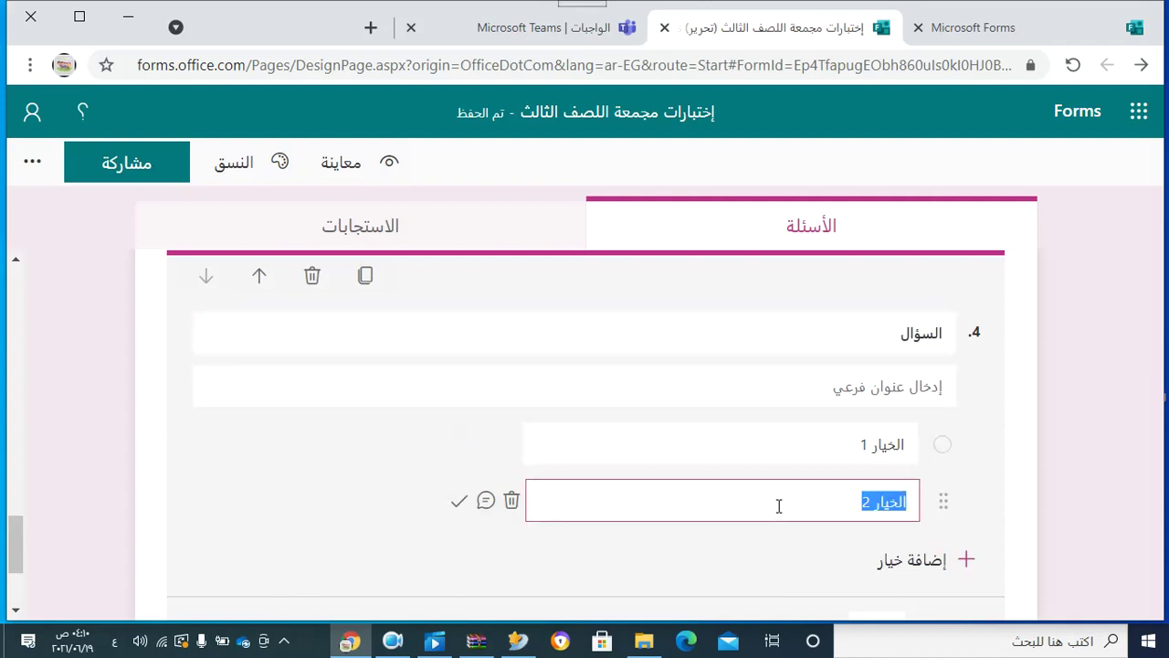
{"action": "key", "text": "Tab"}
{"action": "key", "text": "Tab"}
{"action": "key", "text": "Tab"}
{"action": "key", "text": "Tab"}
{"action": "key", "text": "Tab"}
{"action": "key", "text": "Tab"}
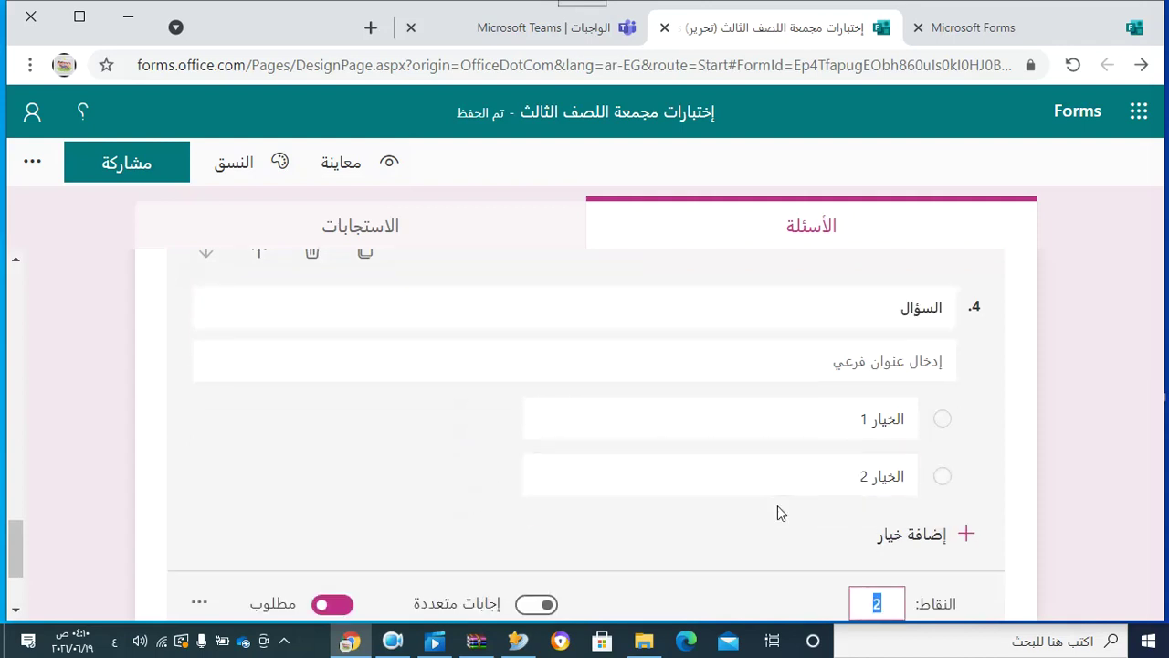
{"action": "key", "text": "Tab"}
{"action": "key", "text": "Tab"}
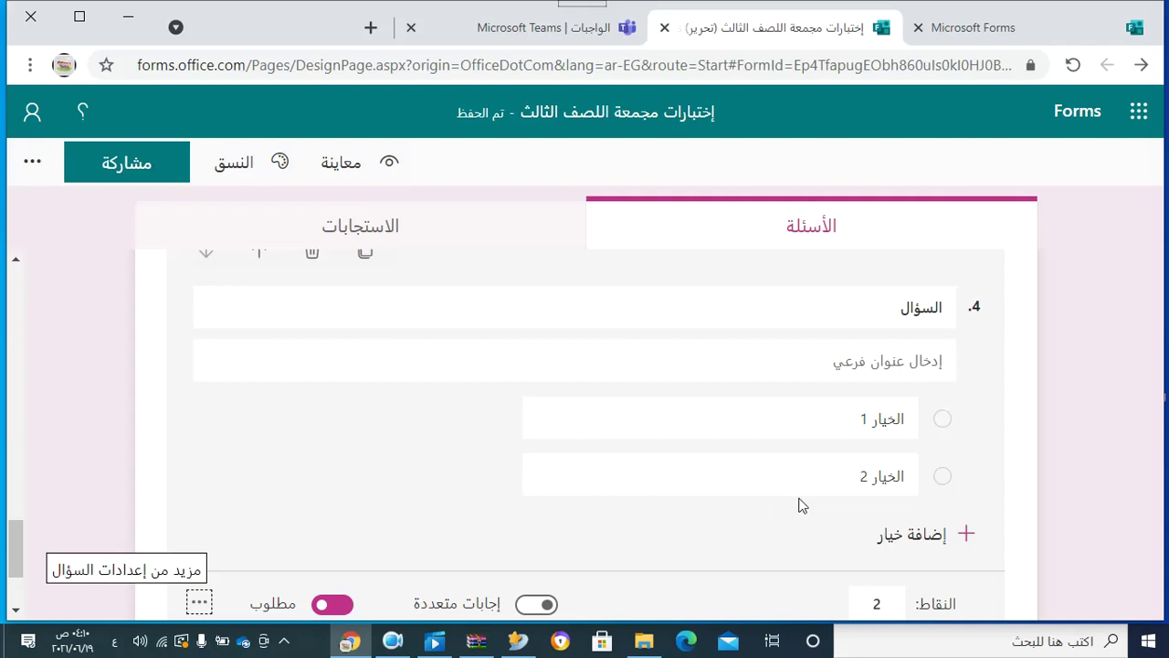
{"action": "left_click", "coordinate": [207, 610]}
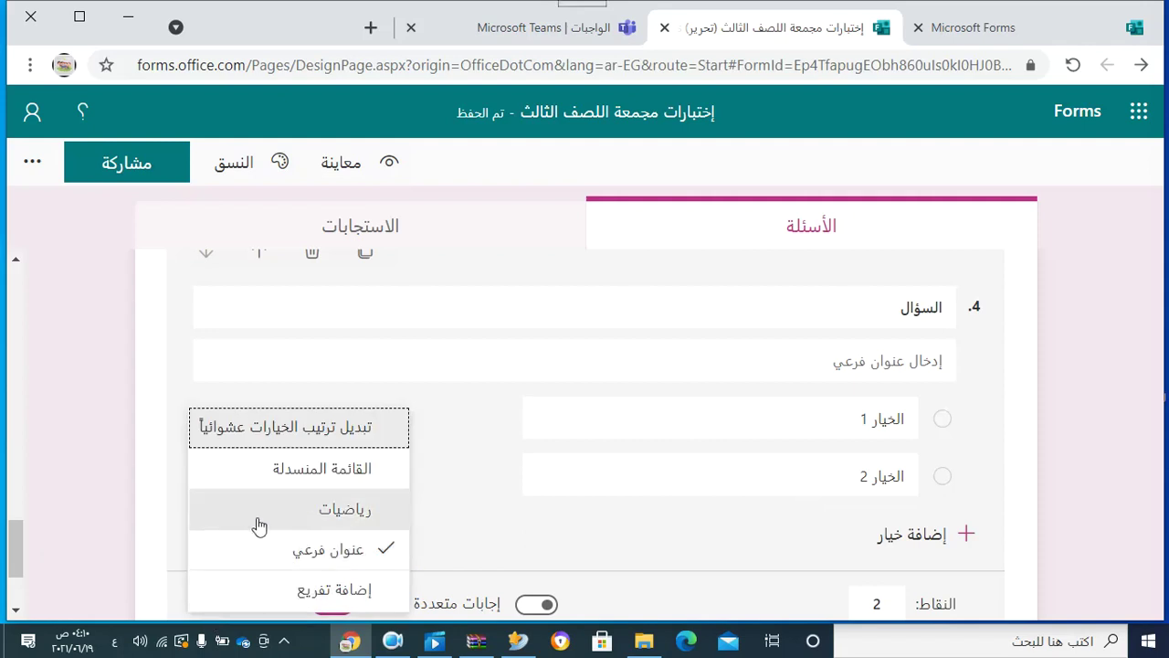
{"action": "left_click", "coordinate": [280, 482]}
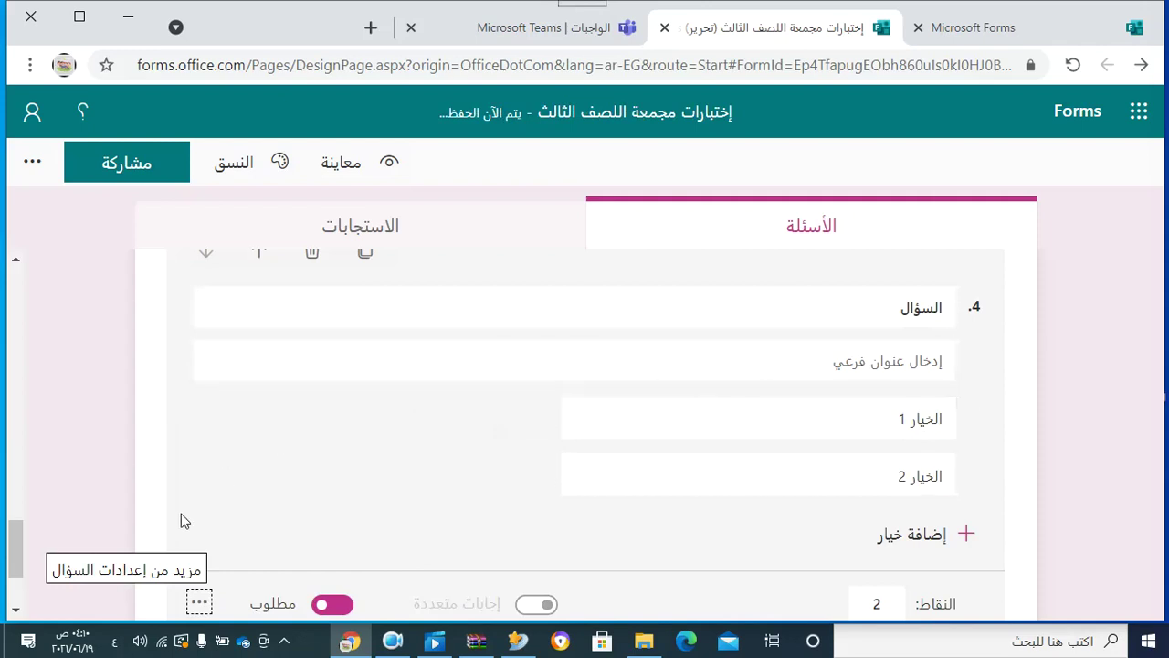
{"action": "left_click", "coordinate": [200, 603]}
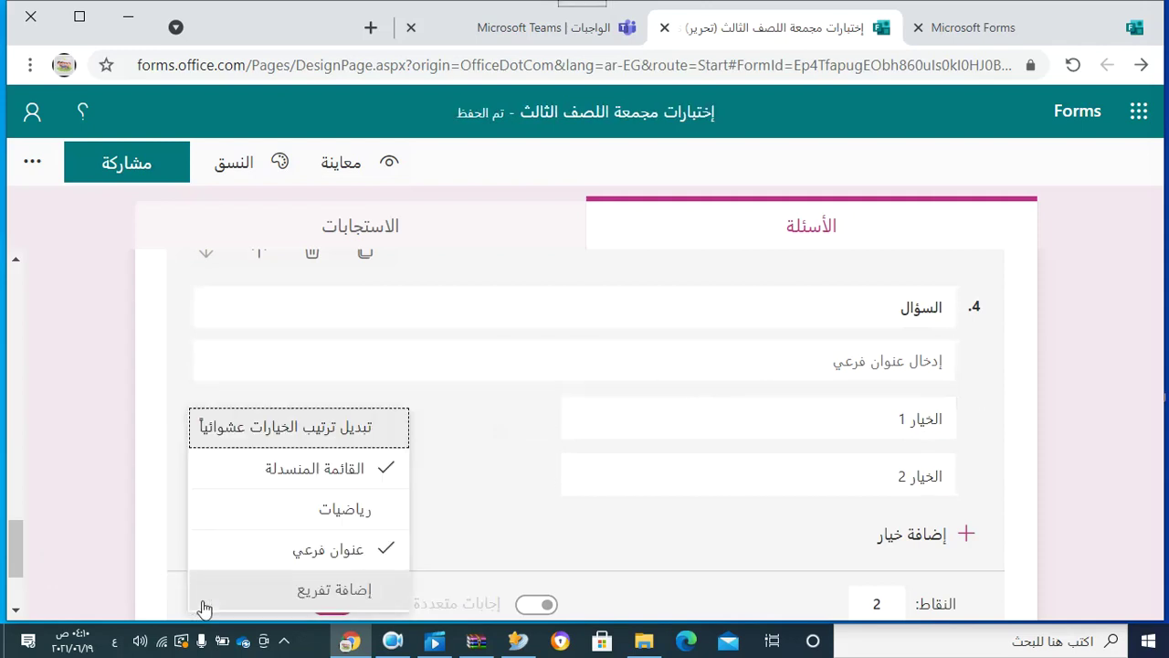